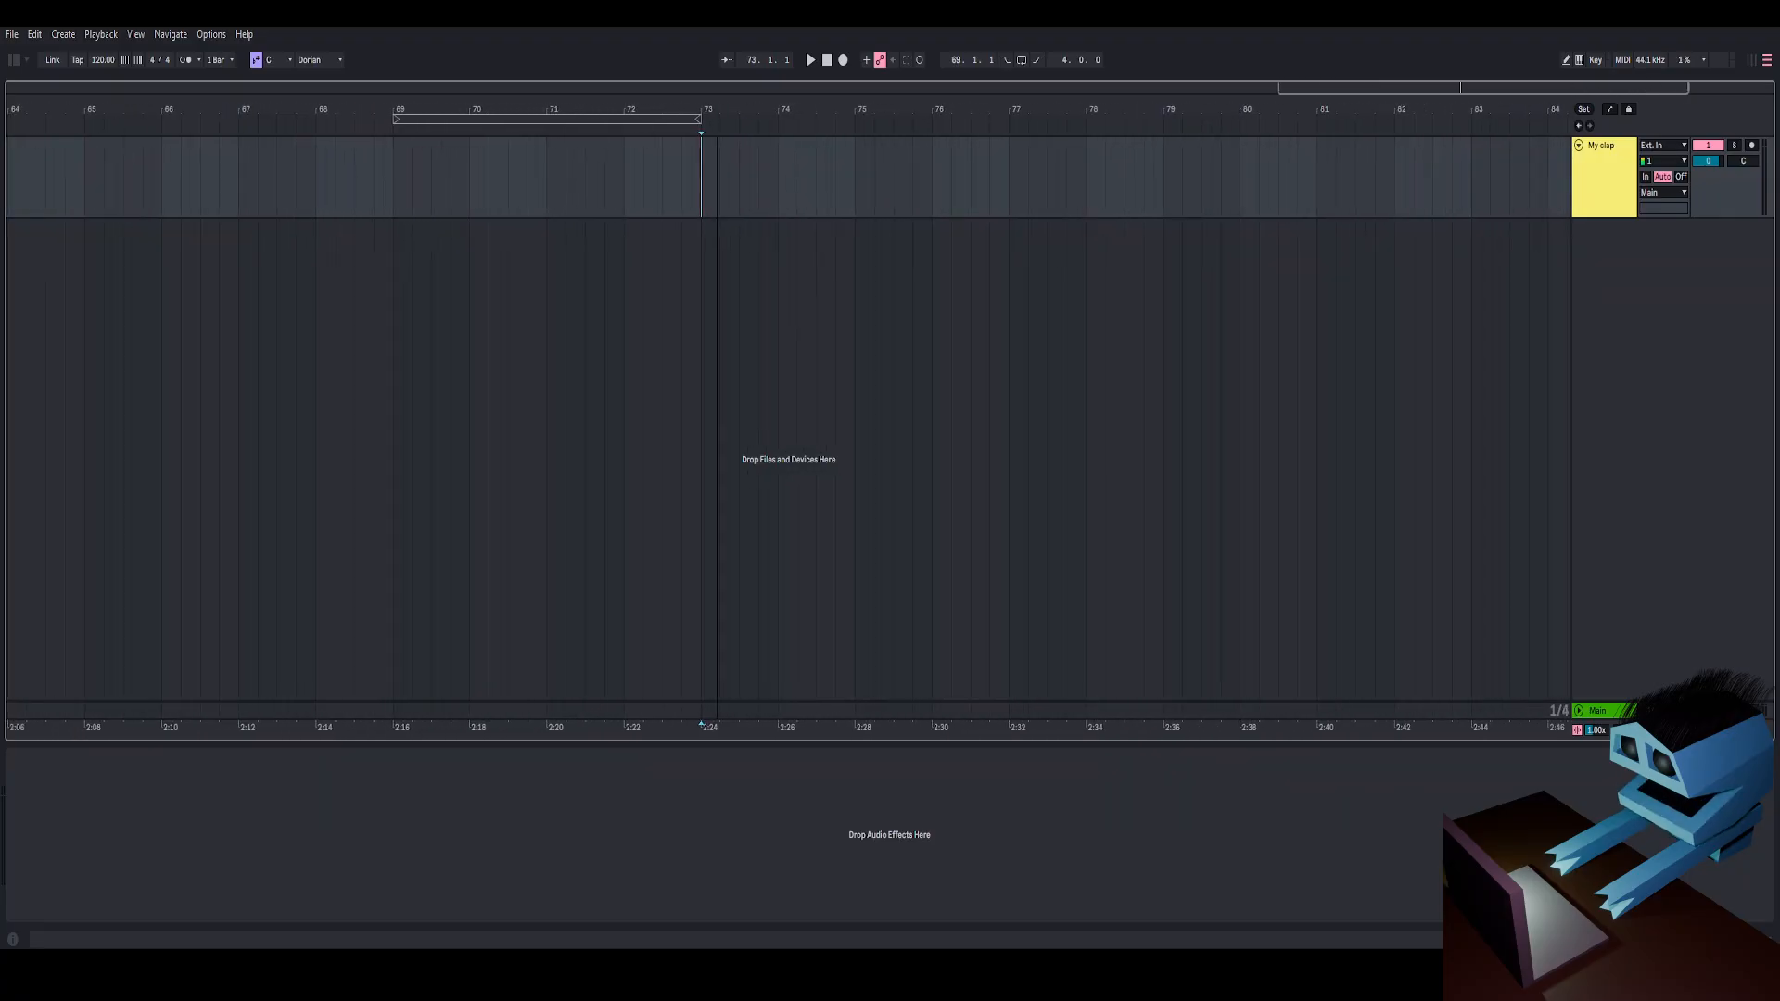
Insert a new audio track below the My clap track and fold it.
scroll(987, 418, up, 4)
drag(559, 109, 668, 91)
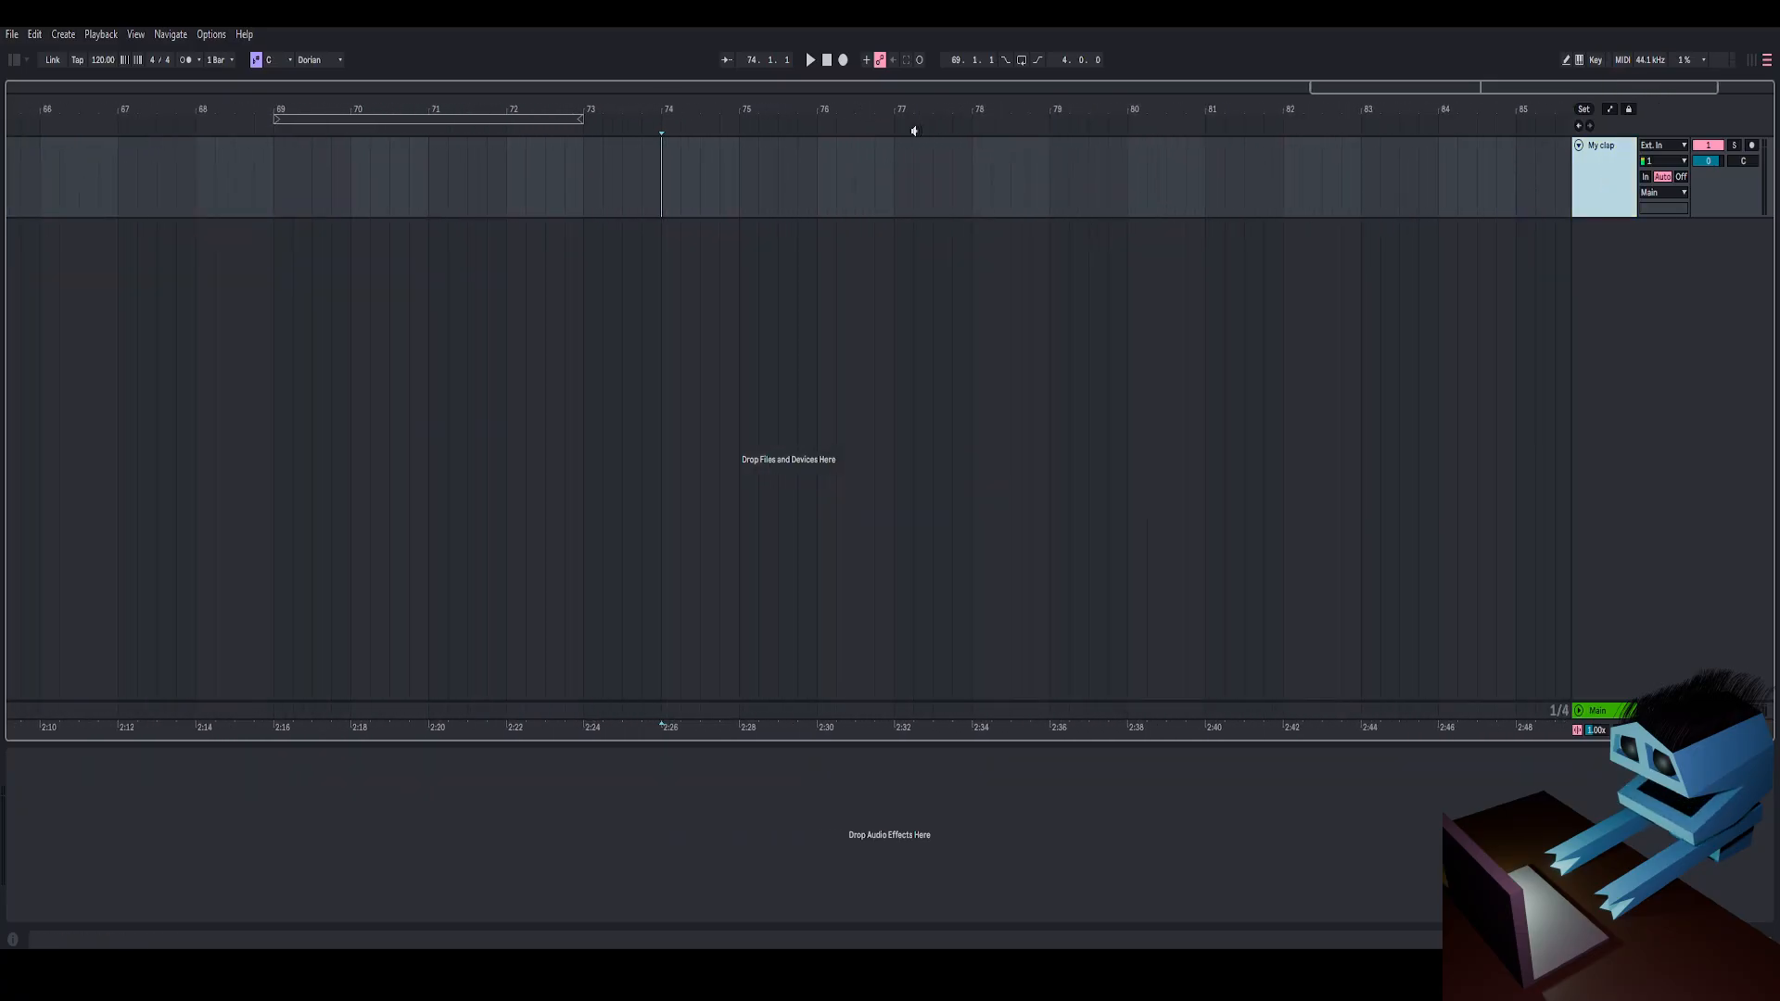
drag(816, 106, 807, 119)
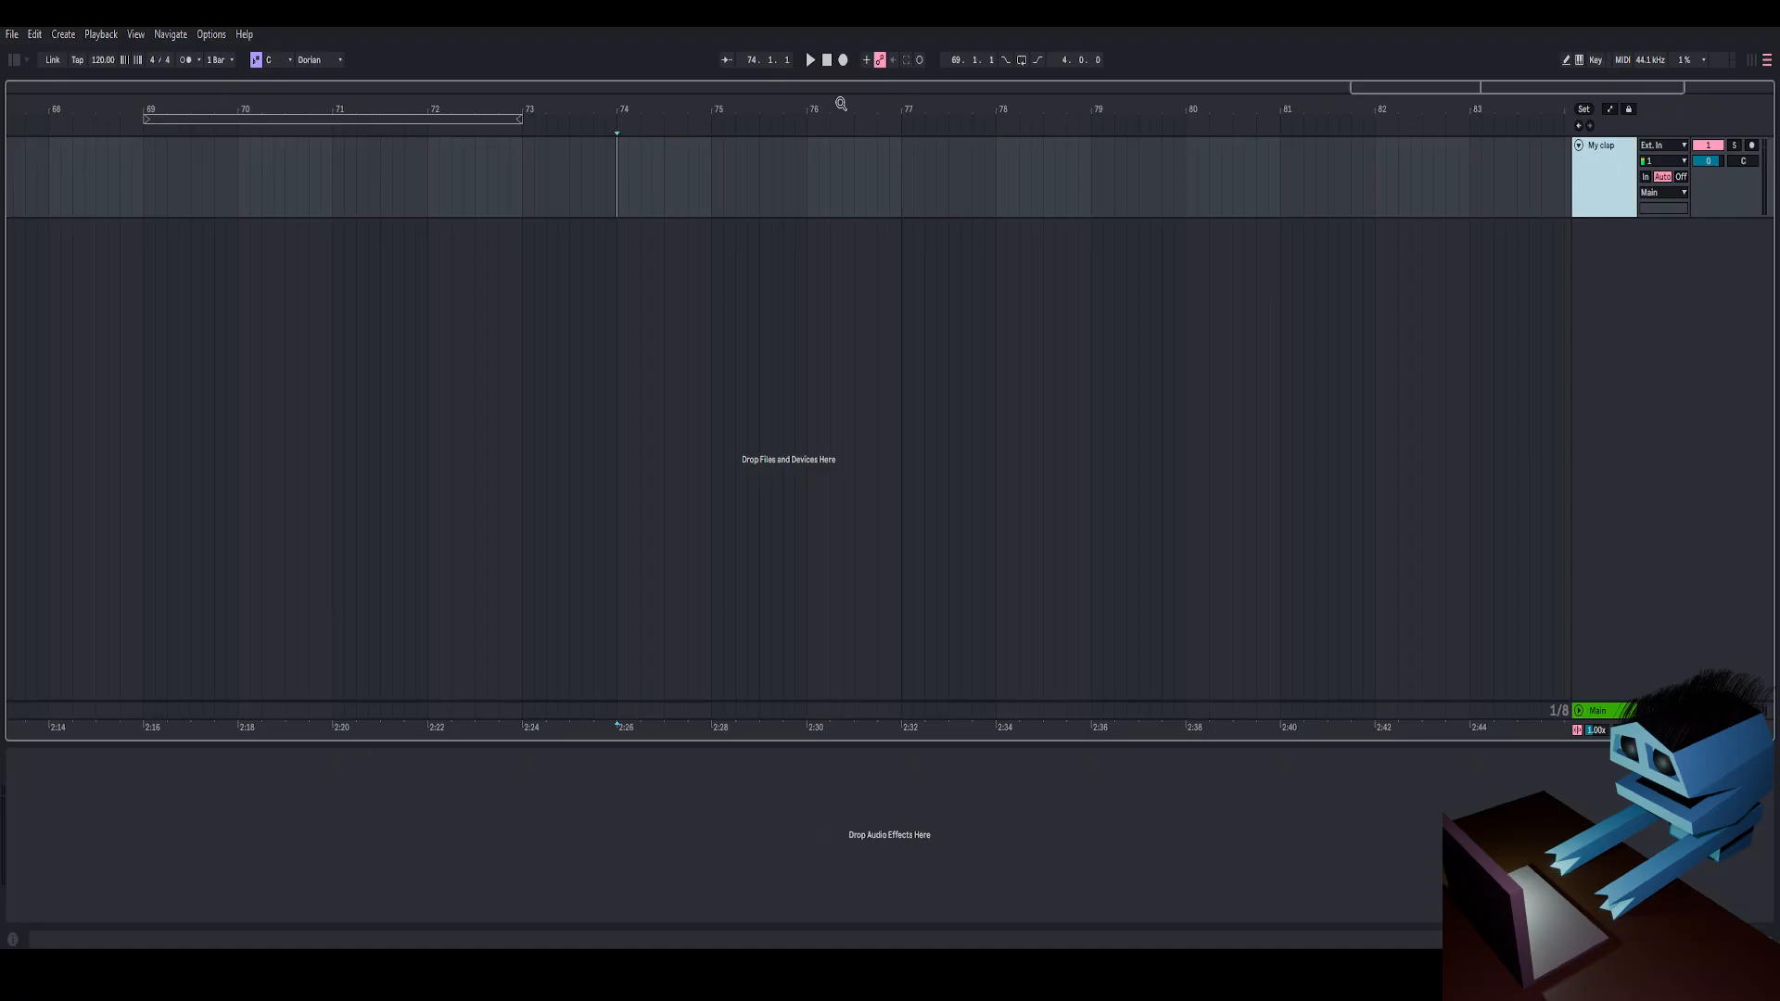
right_click(1610, 275)
click(1639, 280)
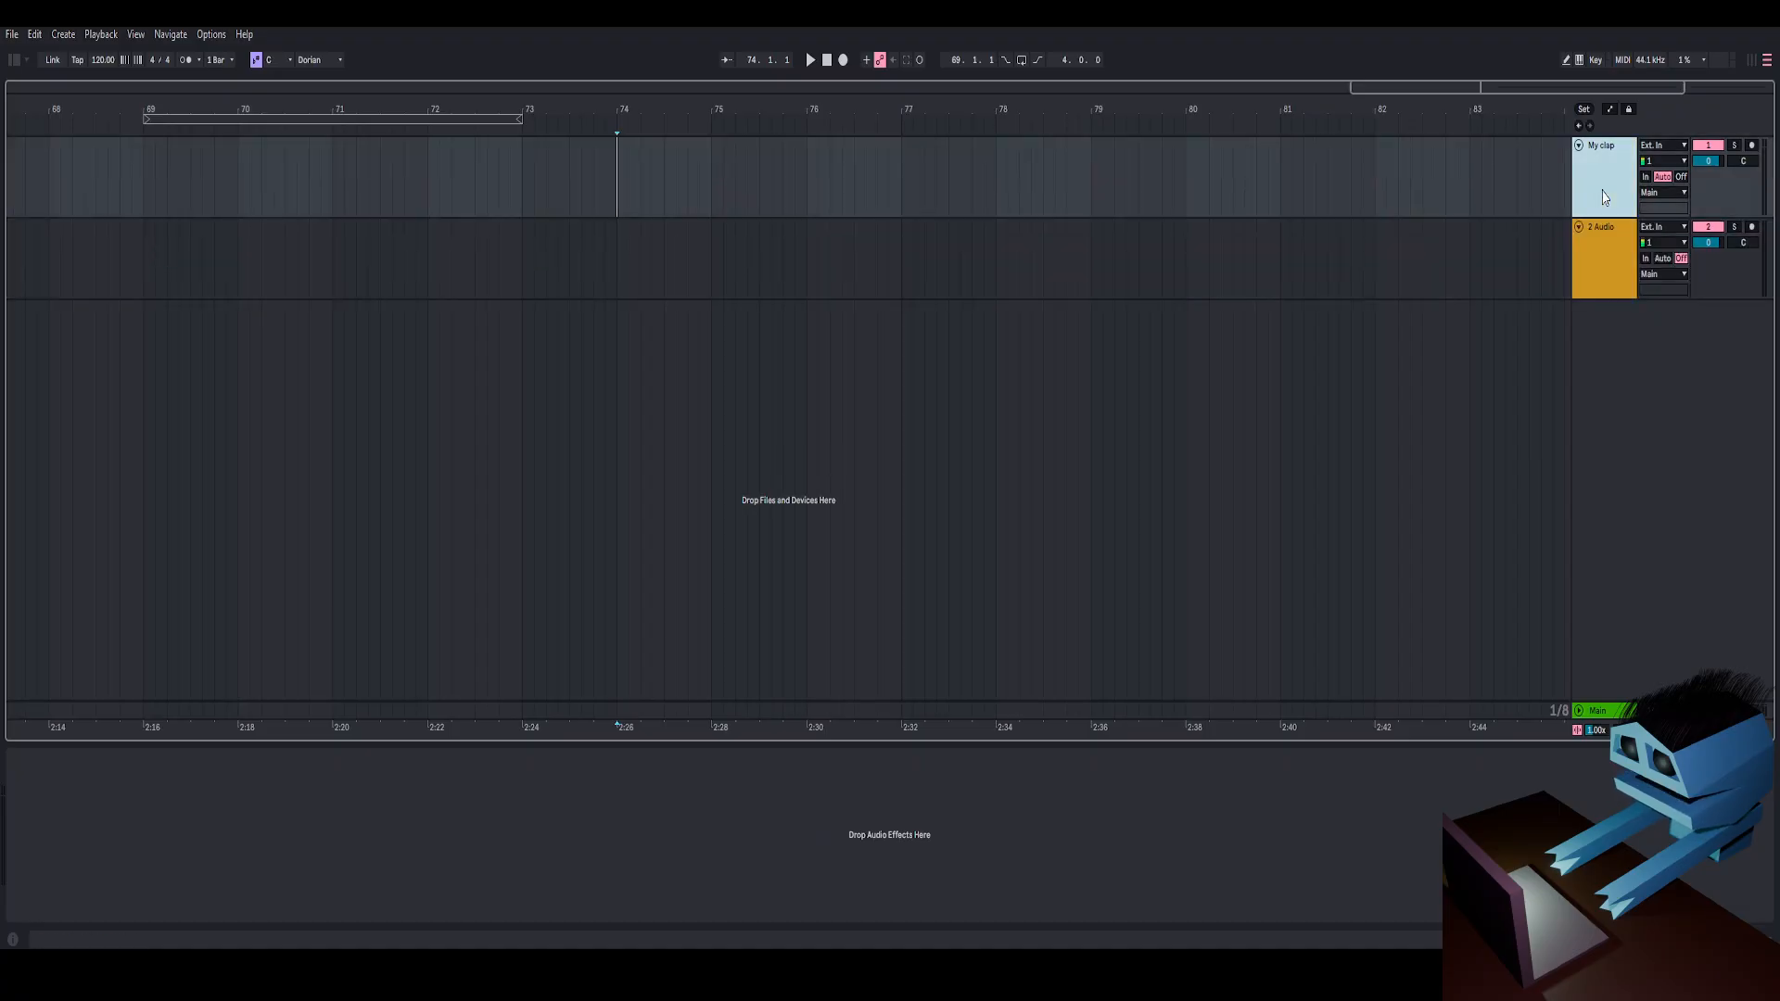
click(1577, 227)
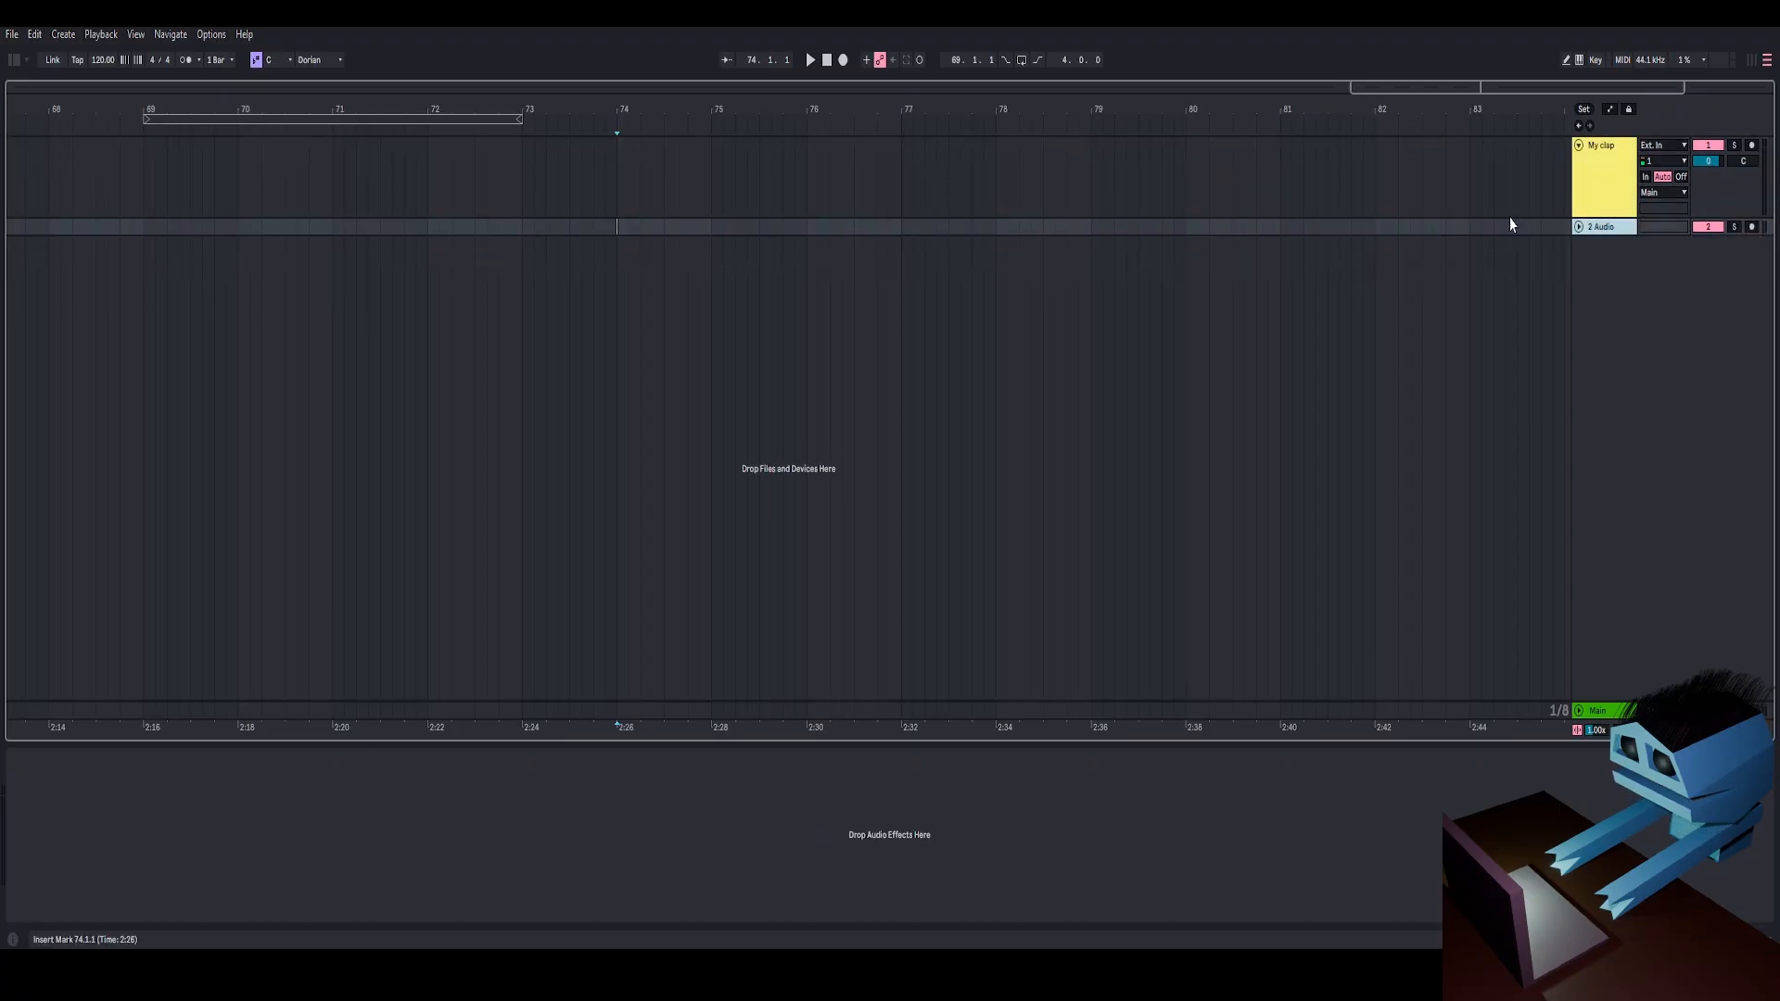
Record a series of claps on the My clap track from bar 76 and trim the clip to run from 76.4.1 to 80.1.1.
click(712, 183)
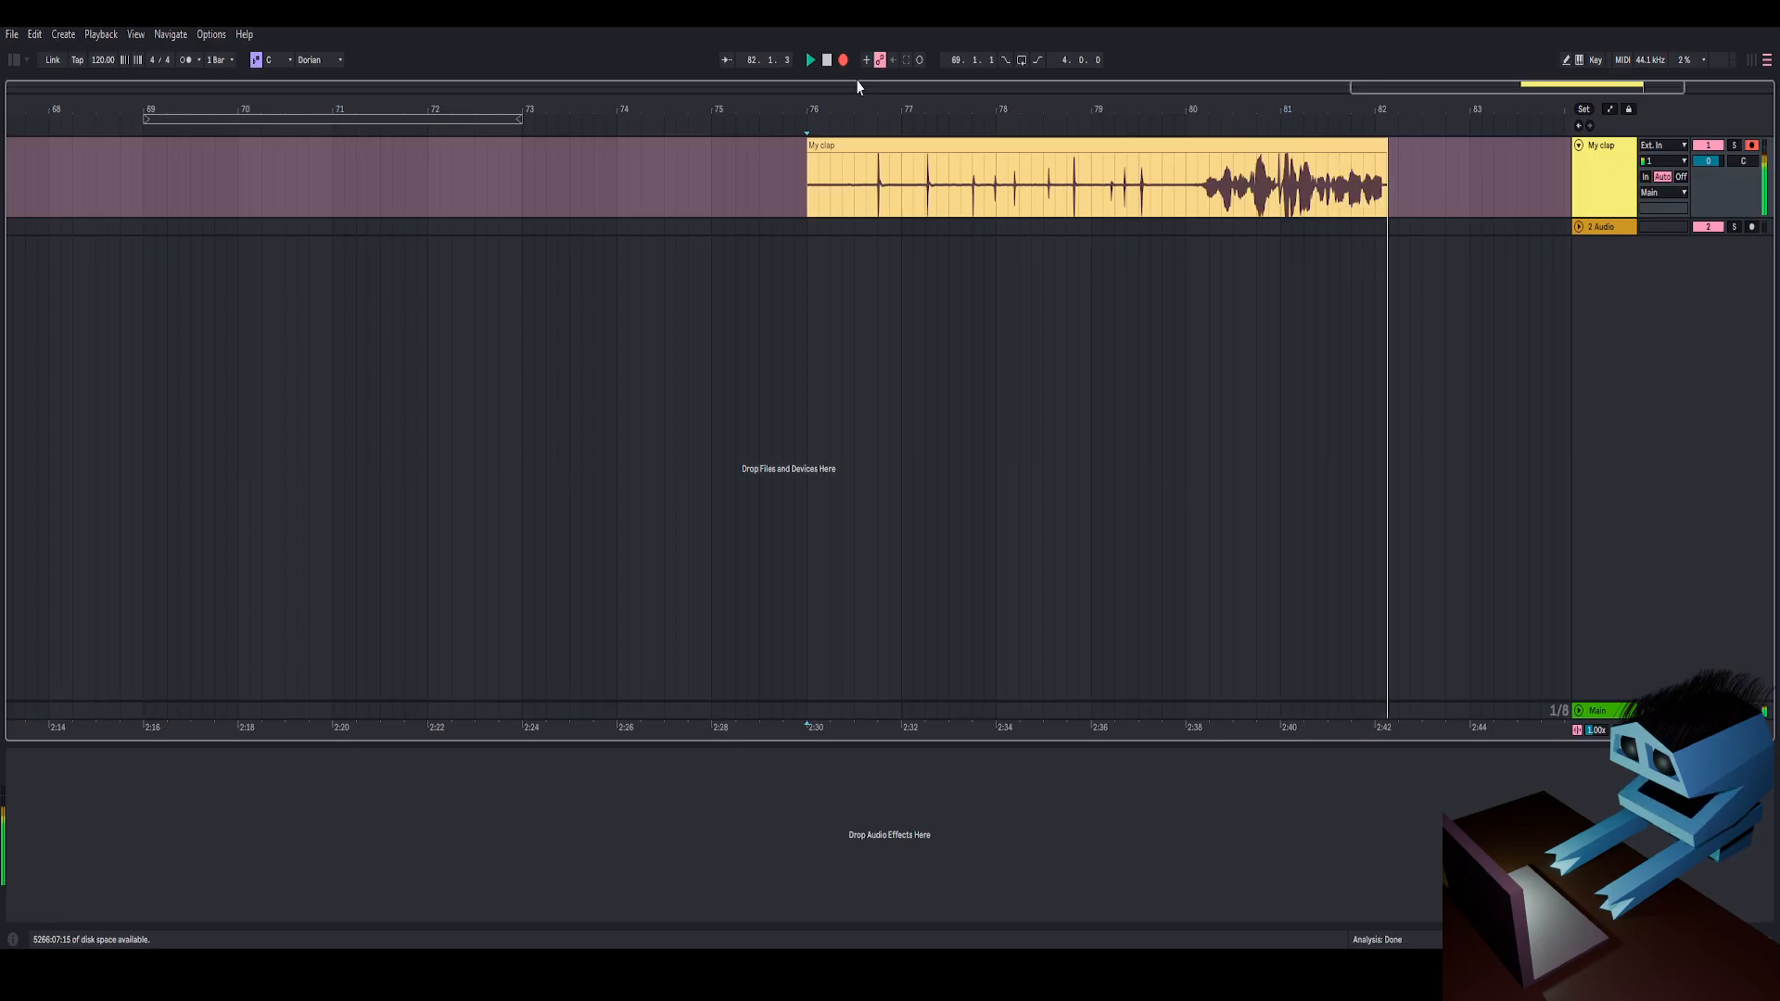
key(space)
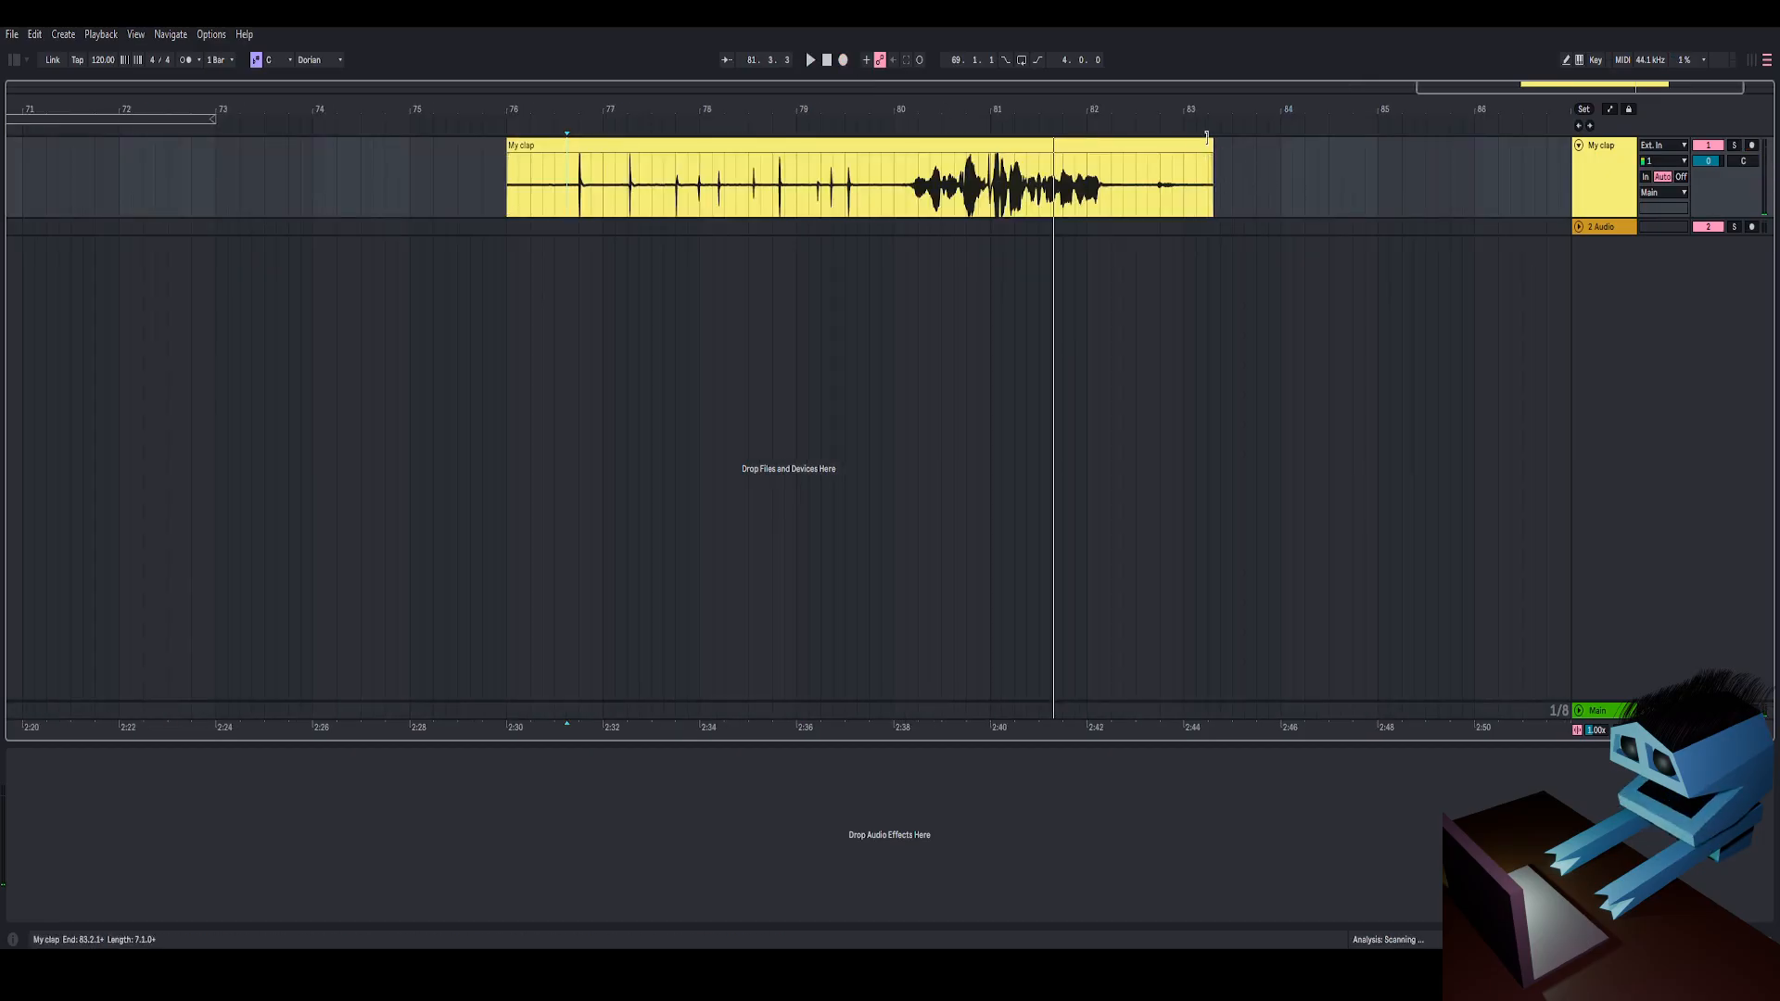
drag(1206, 136, 892, 202)
drag(882, 99, 850, 121)
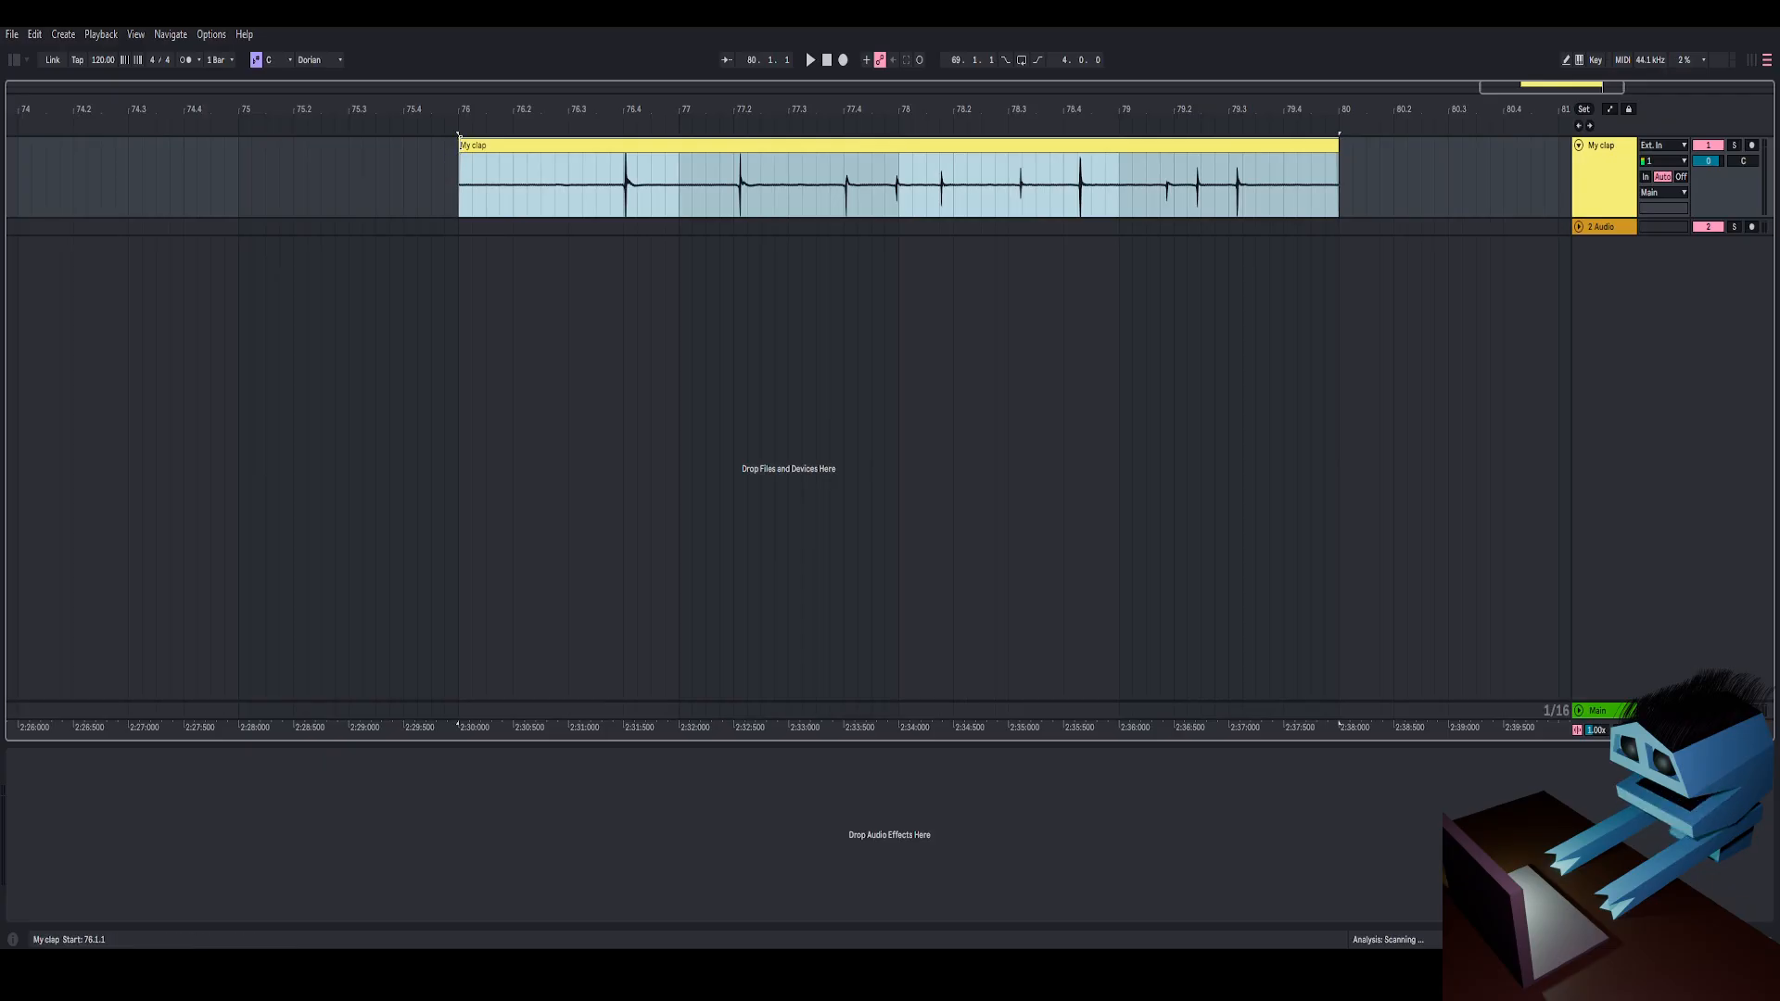
drag(458, 136, 623, 159)
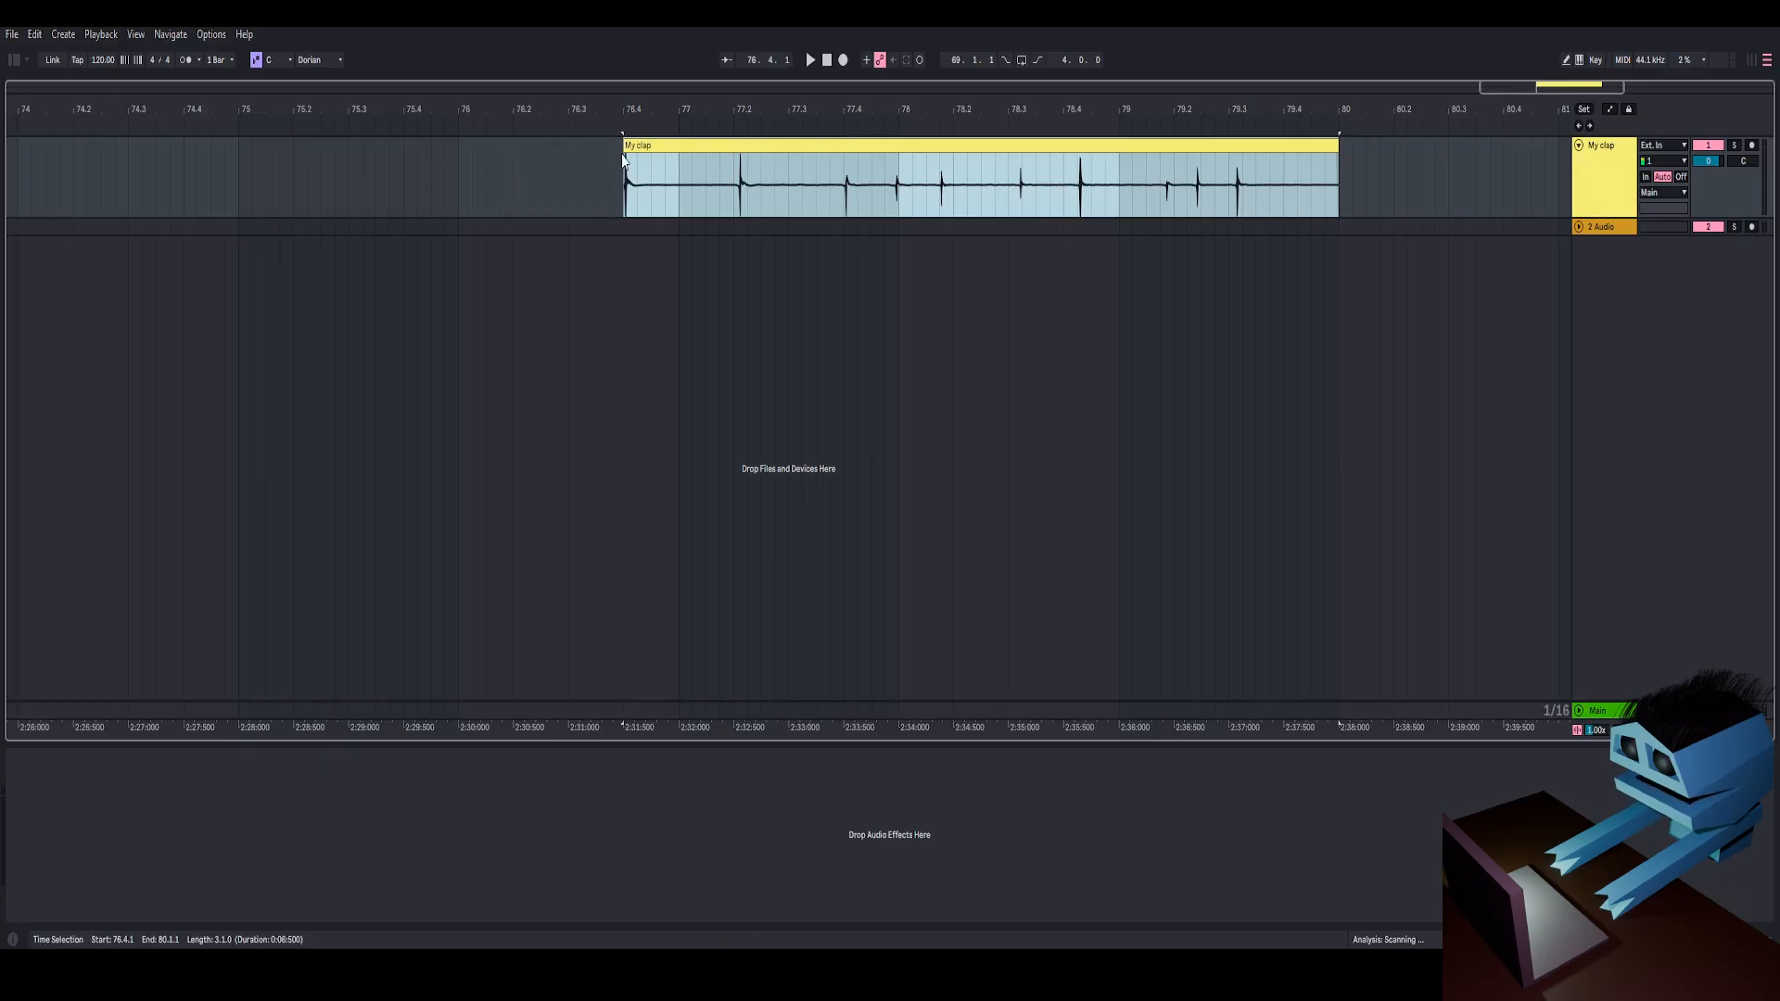
Unfold the second audio track and duplicate it three times.
click(629, 185)
drag(1578, 234, 1578, 298)
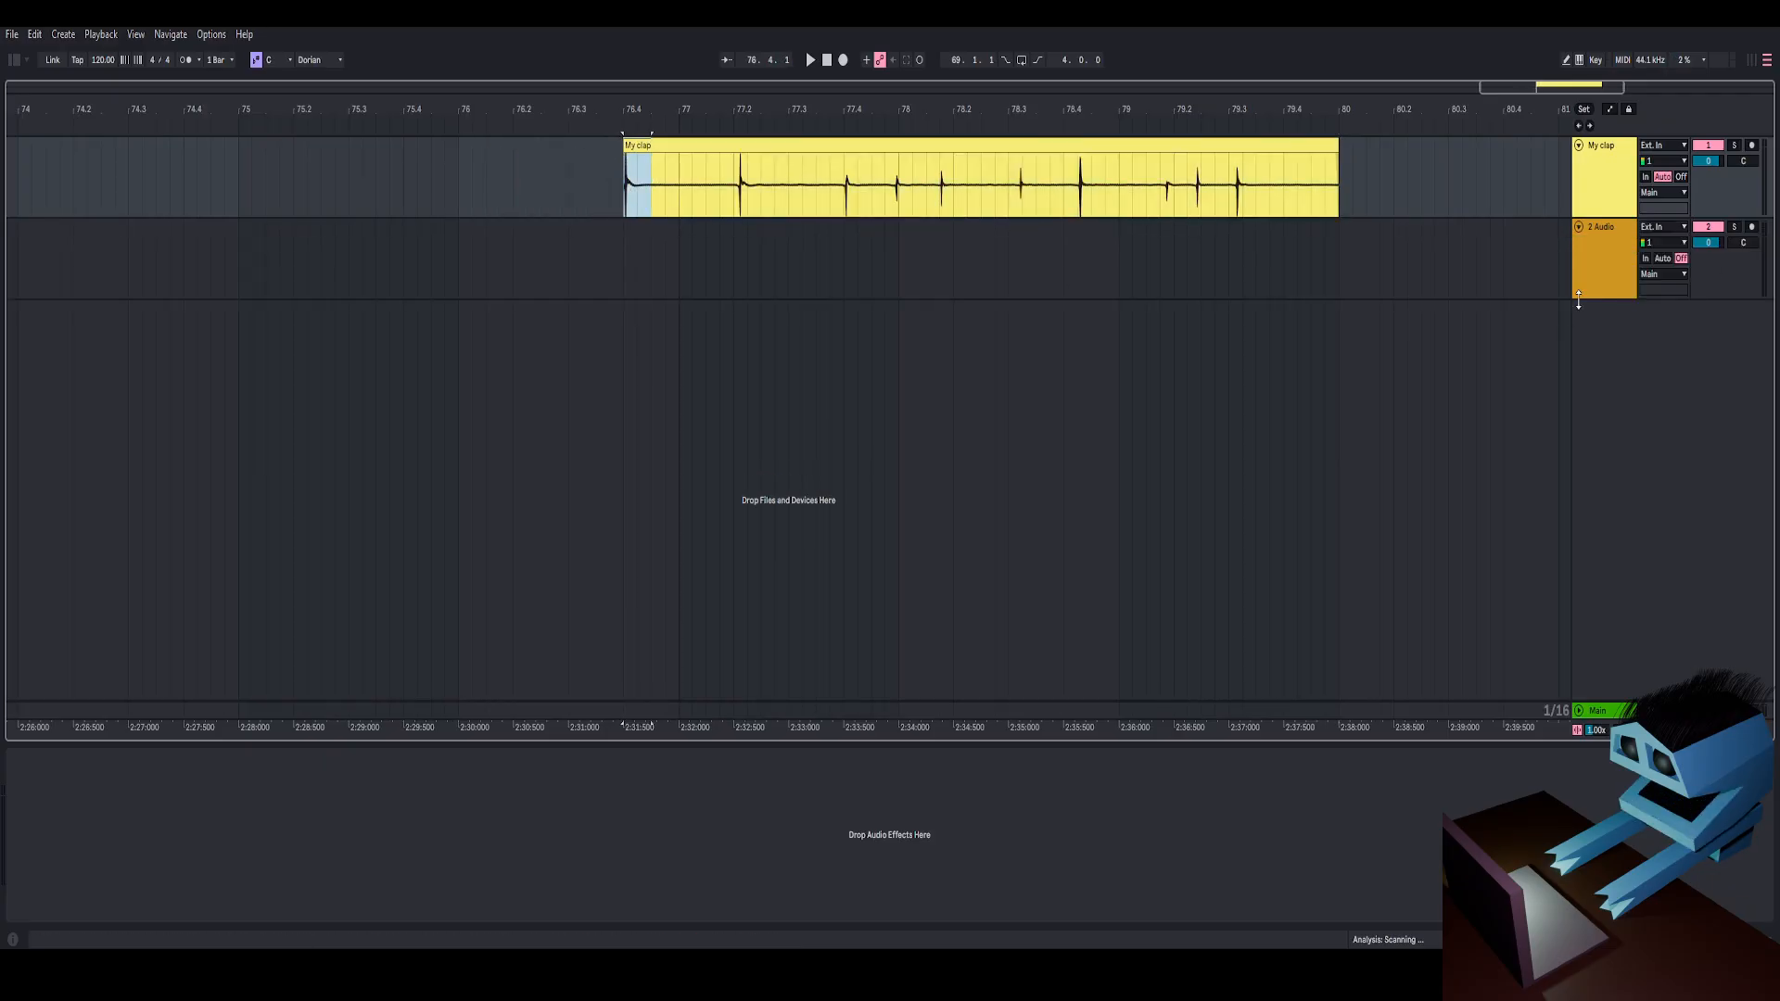
click(1595, 280)
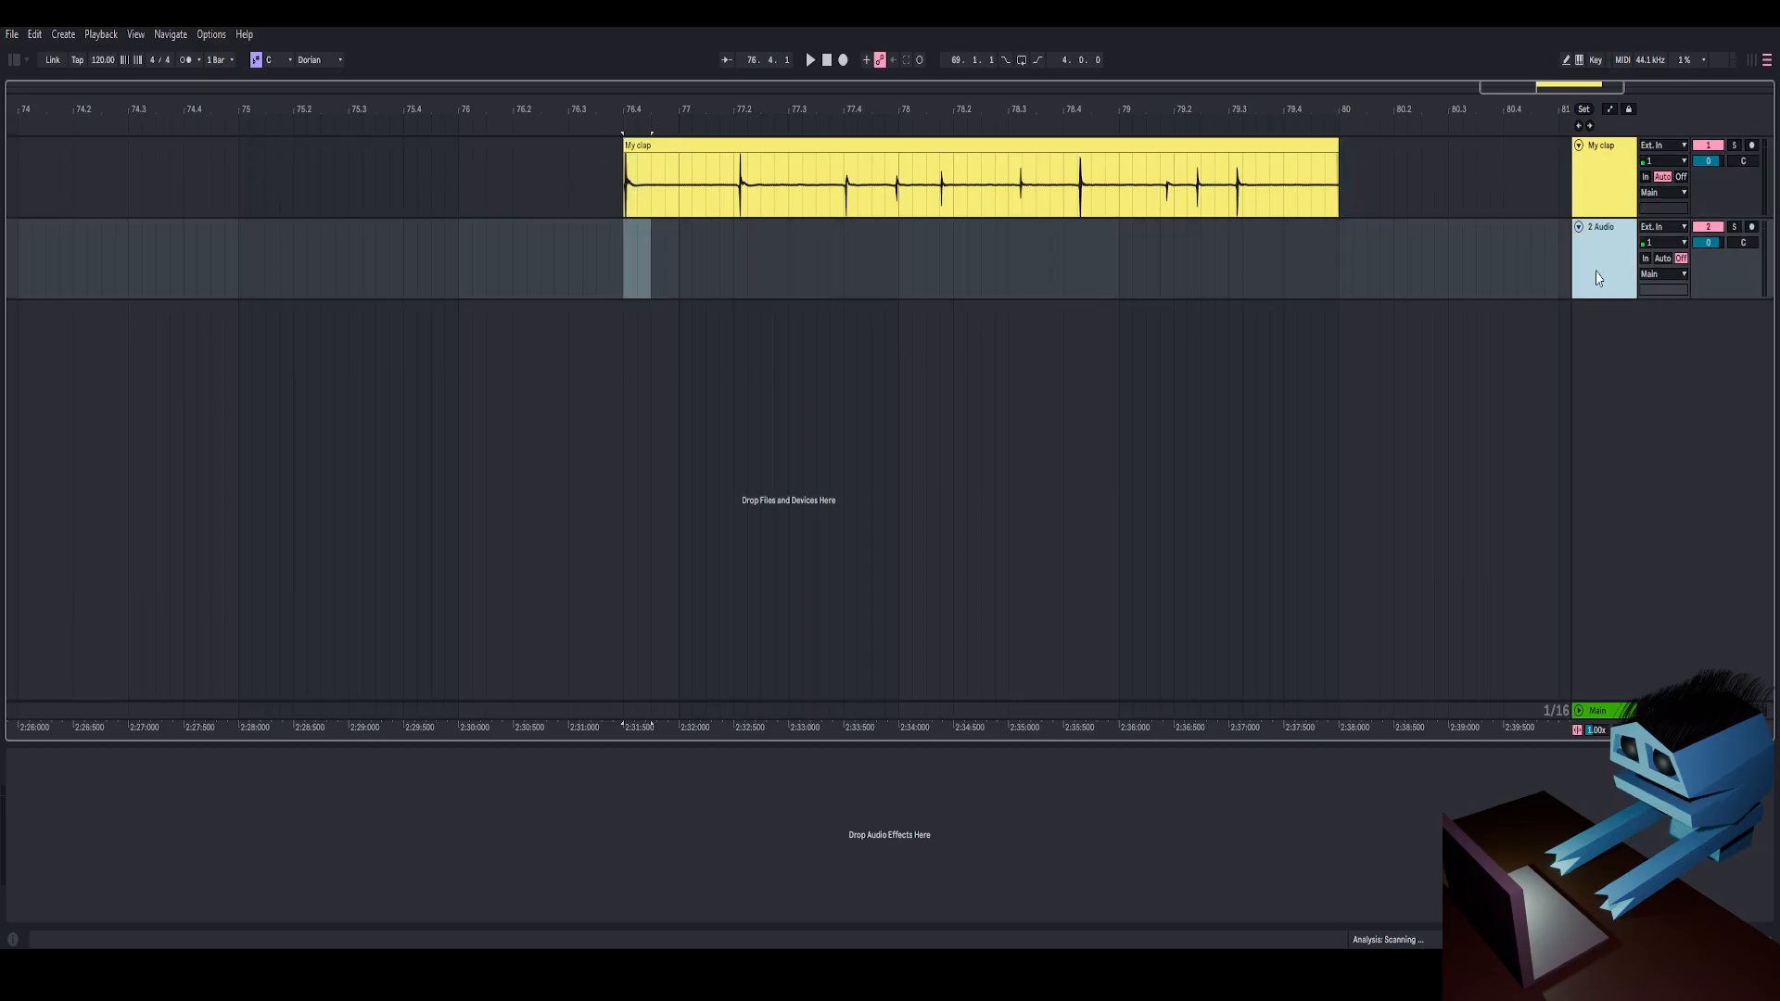
key(ctrl+d)
key(ctrl+d)
key(ctrl+d)
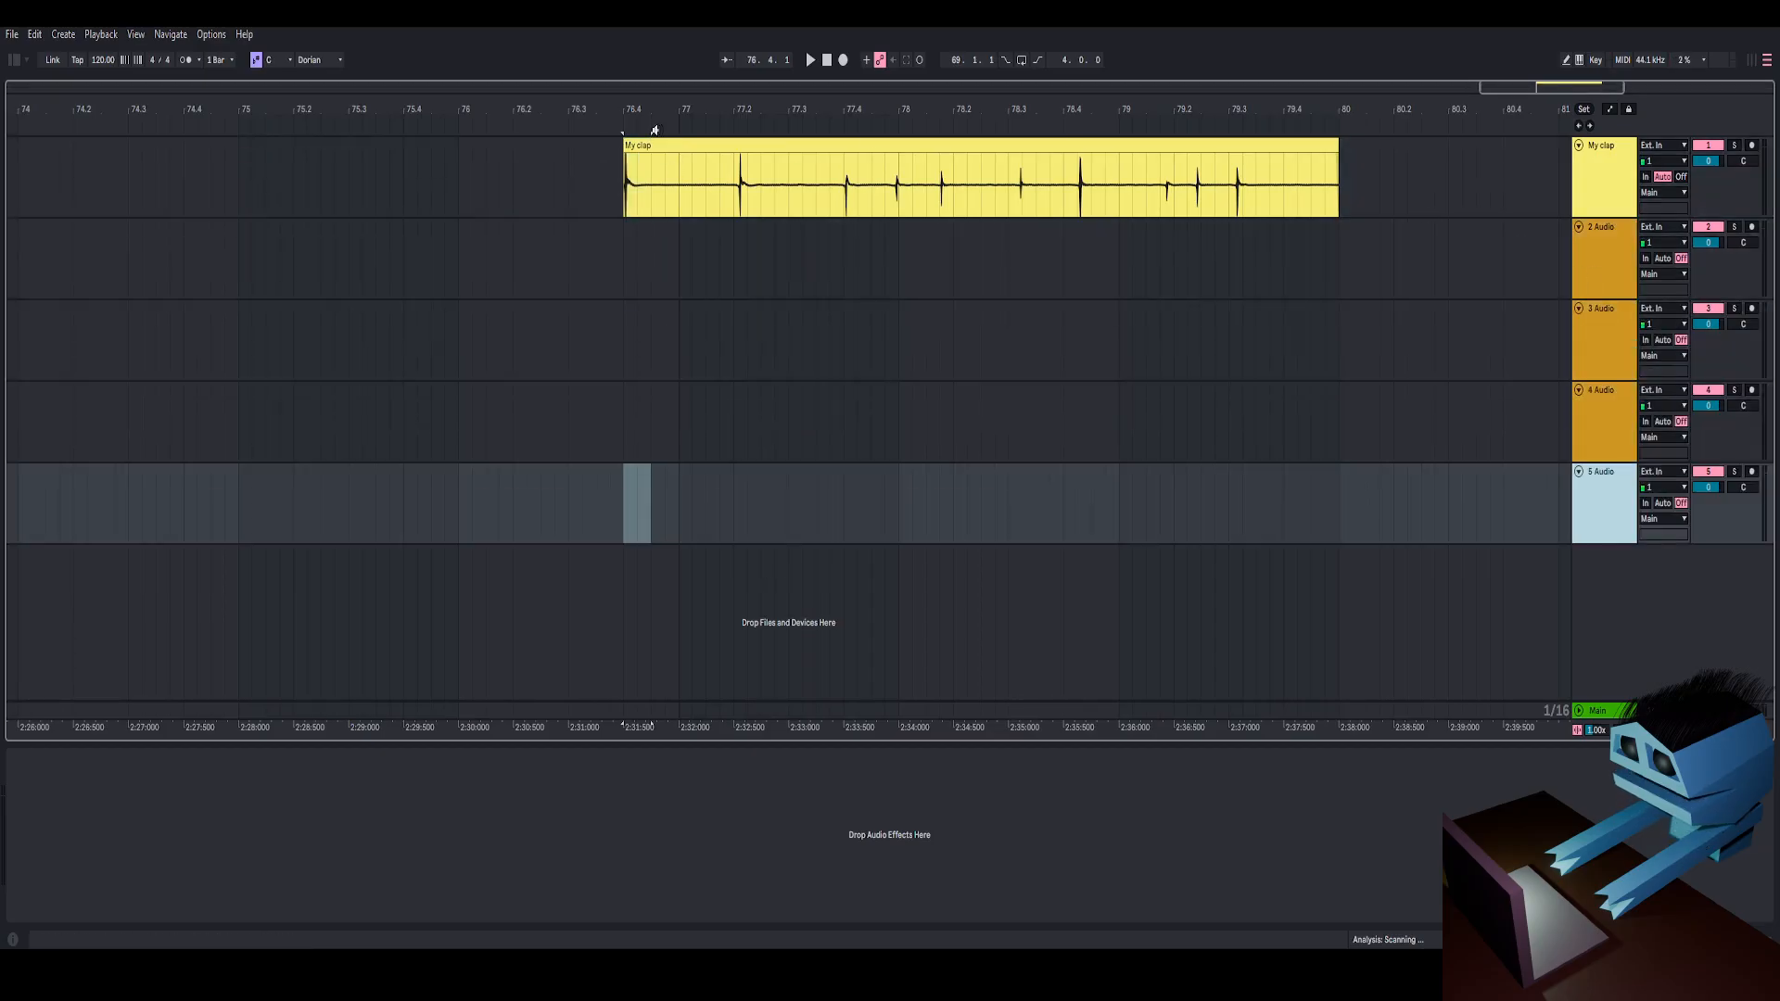
Move the first clap of the recording onto the third track, align it to 77.1.1 and play it back.
drag(655, 130, 591, 180)
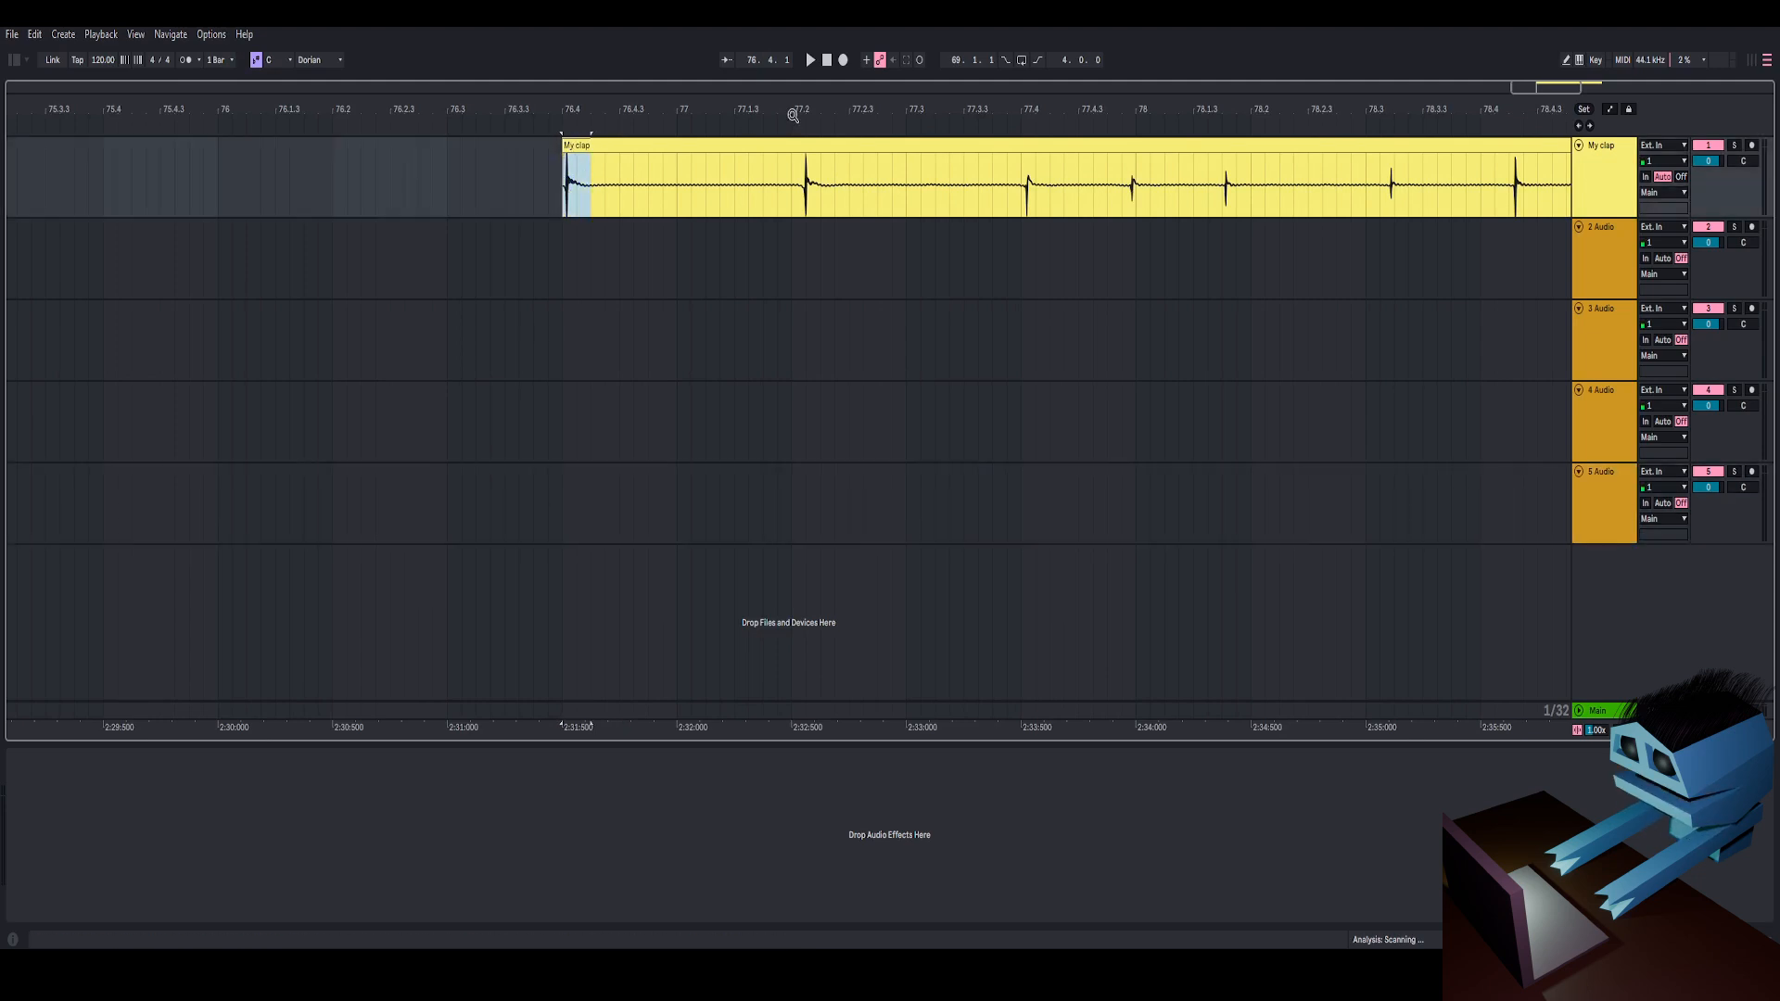
drag(793, 115, 726, 89)
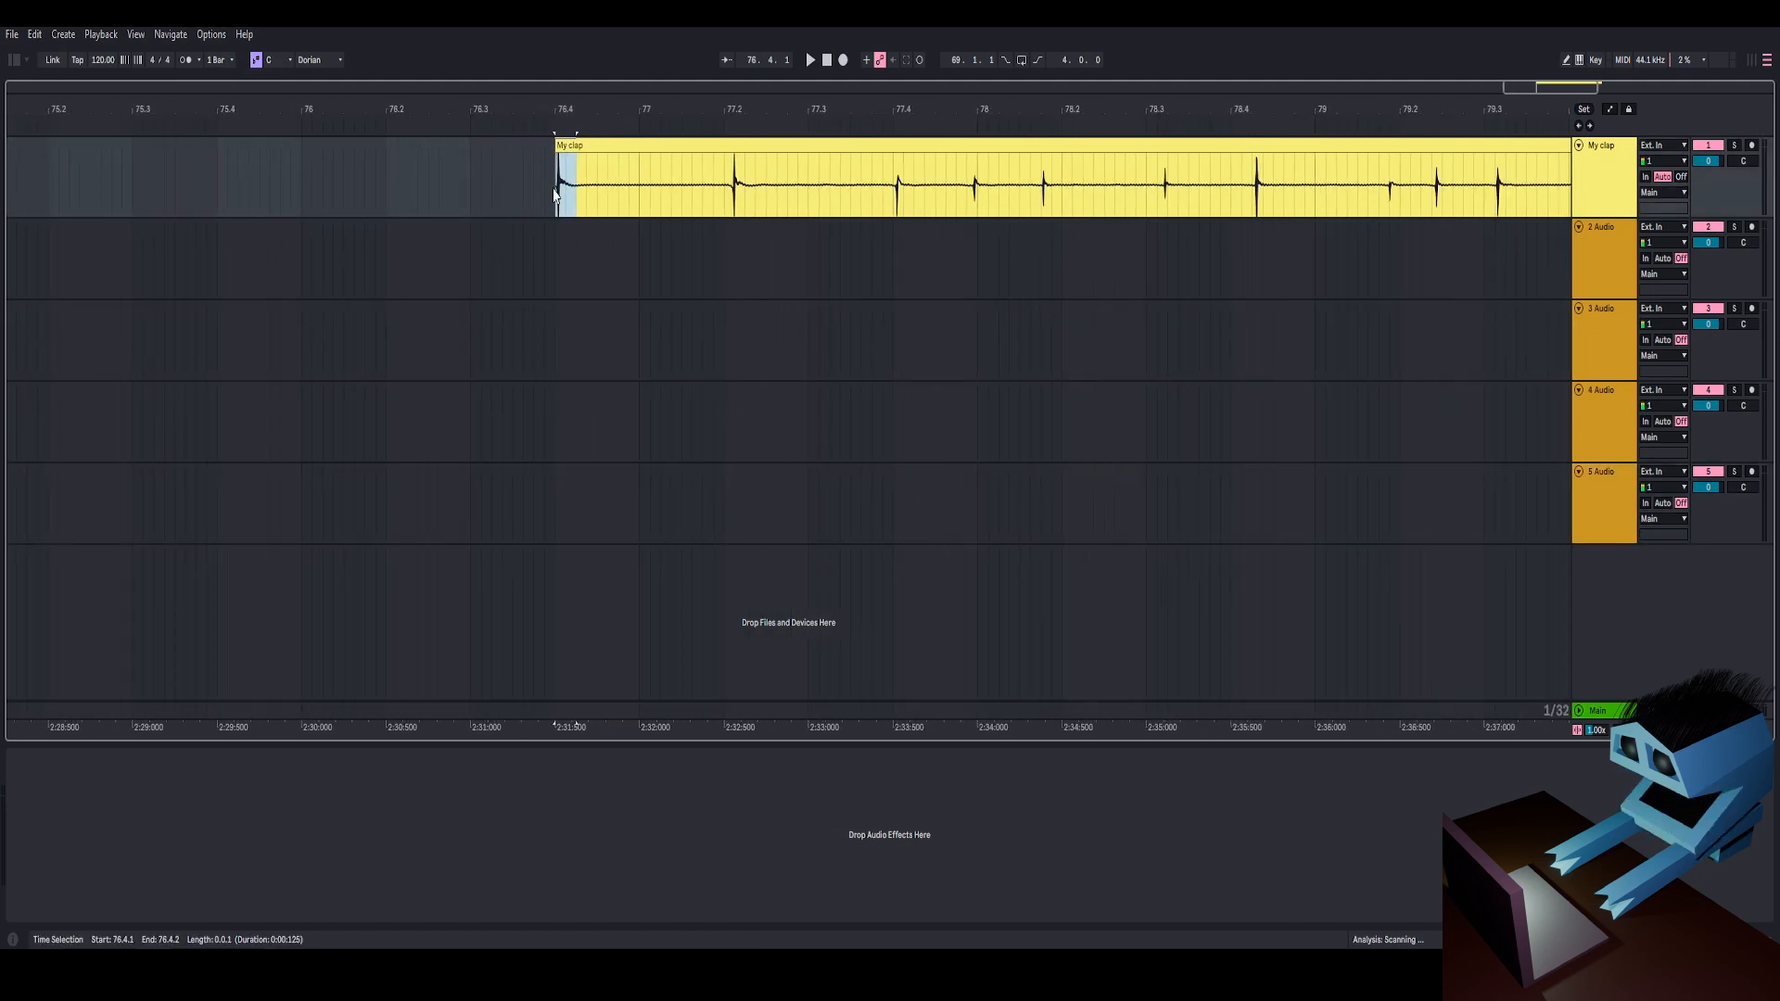
drag(619, 179, 693, 356)
double_click(691, 356)
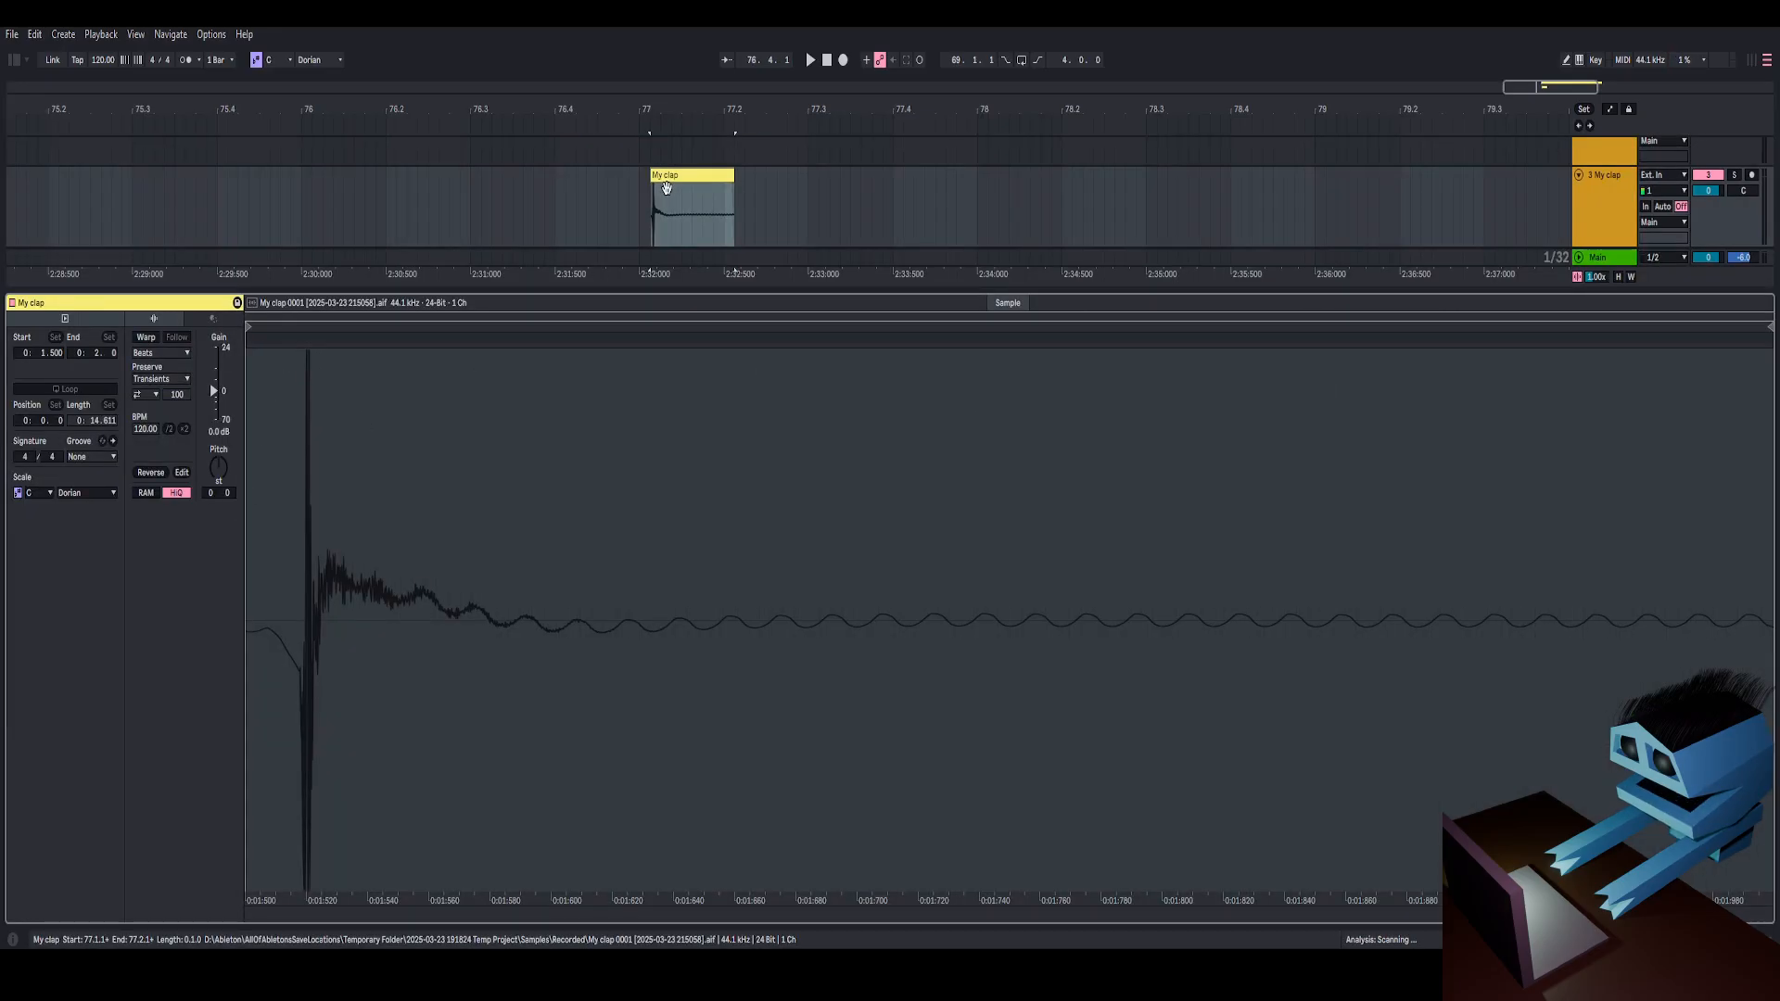
mouse_move(648, 187)
mouse_down()
mouse_move(630, 190)
mouse_move(660, 190)
mouse_up()
key(space)
key(space)
key(space)
key(space)
key(space)
key(space)
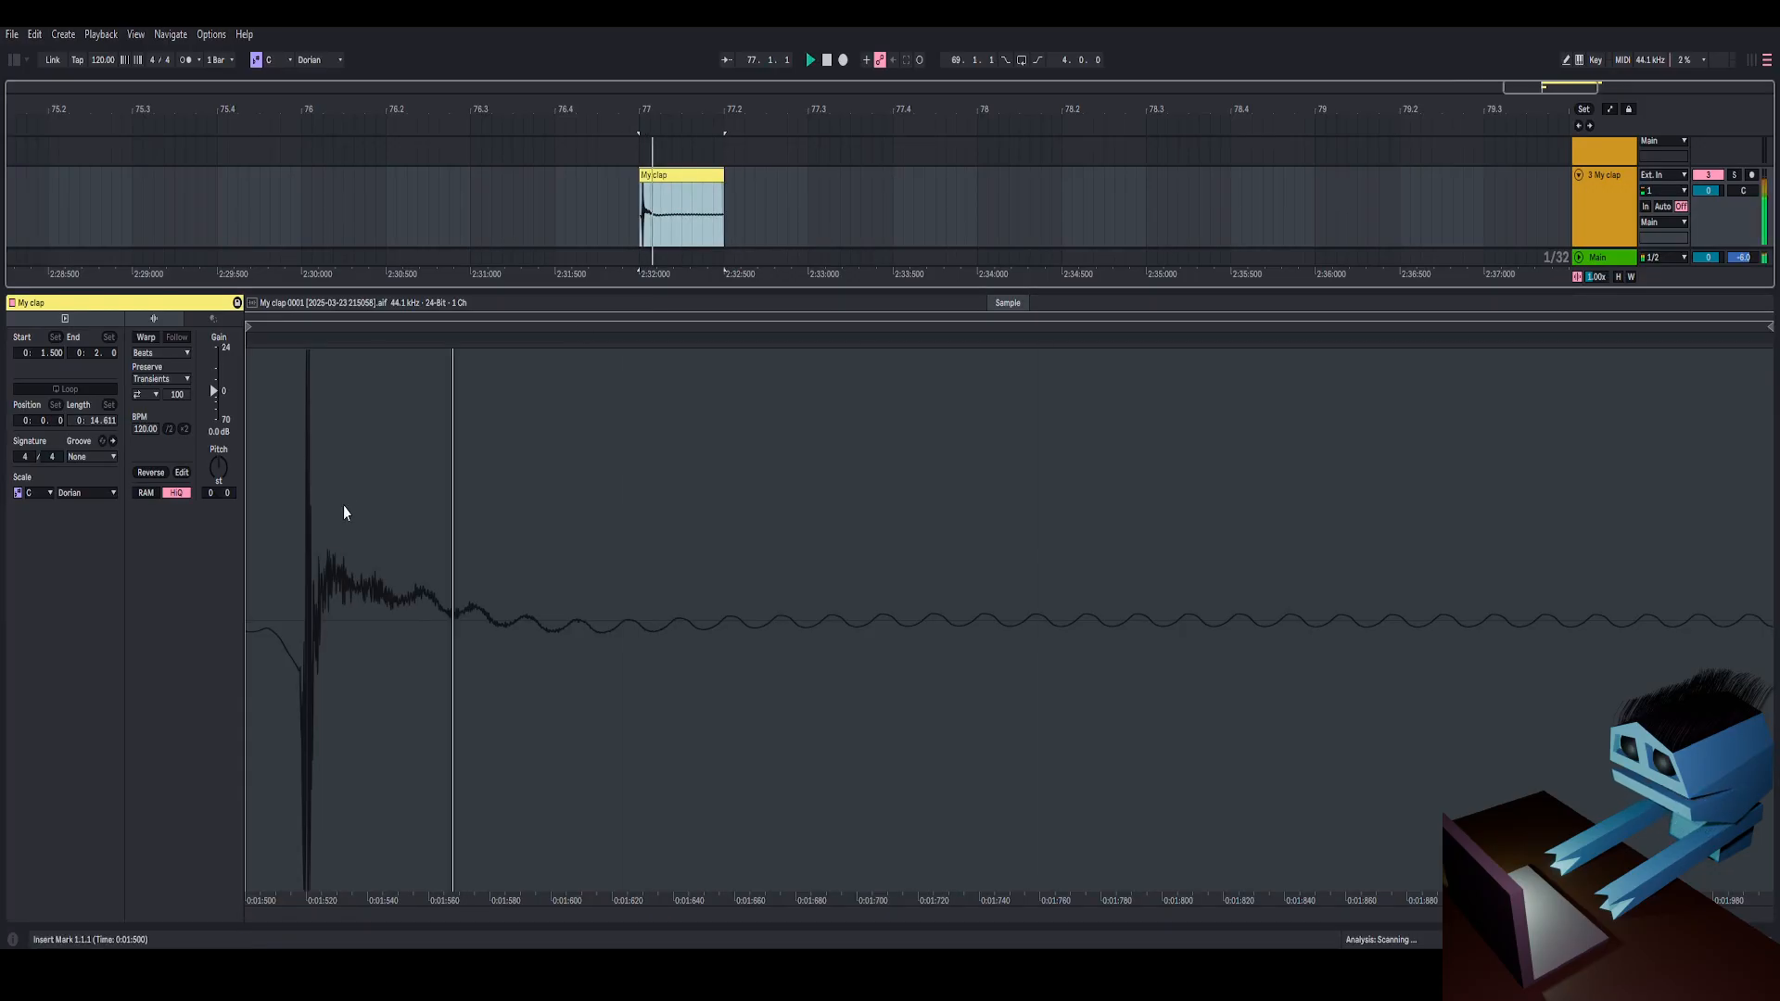
Lower the gain of the clap clip on the third track to about -4.3 dB and play it back.
click(214, 399)
drag(214, 392, 215, 396)
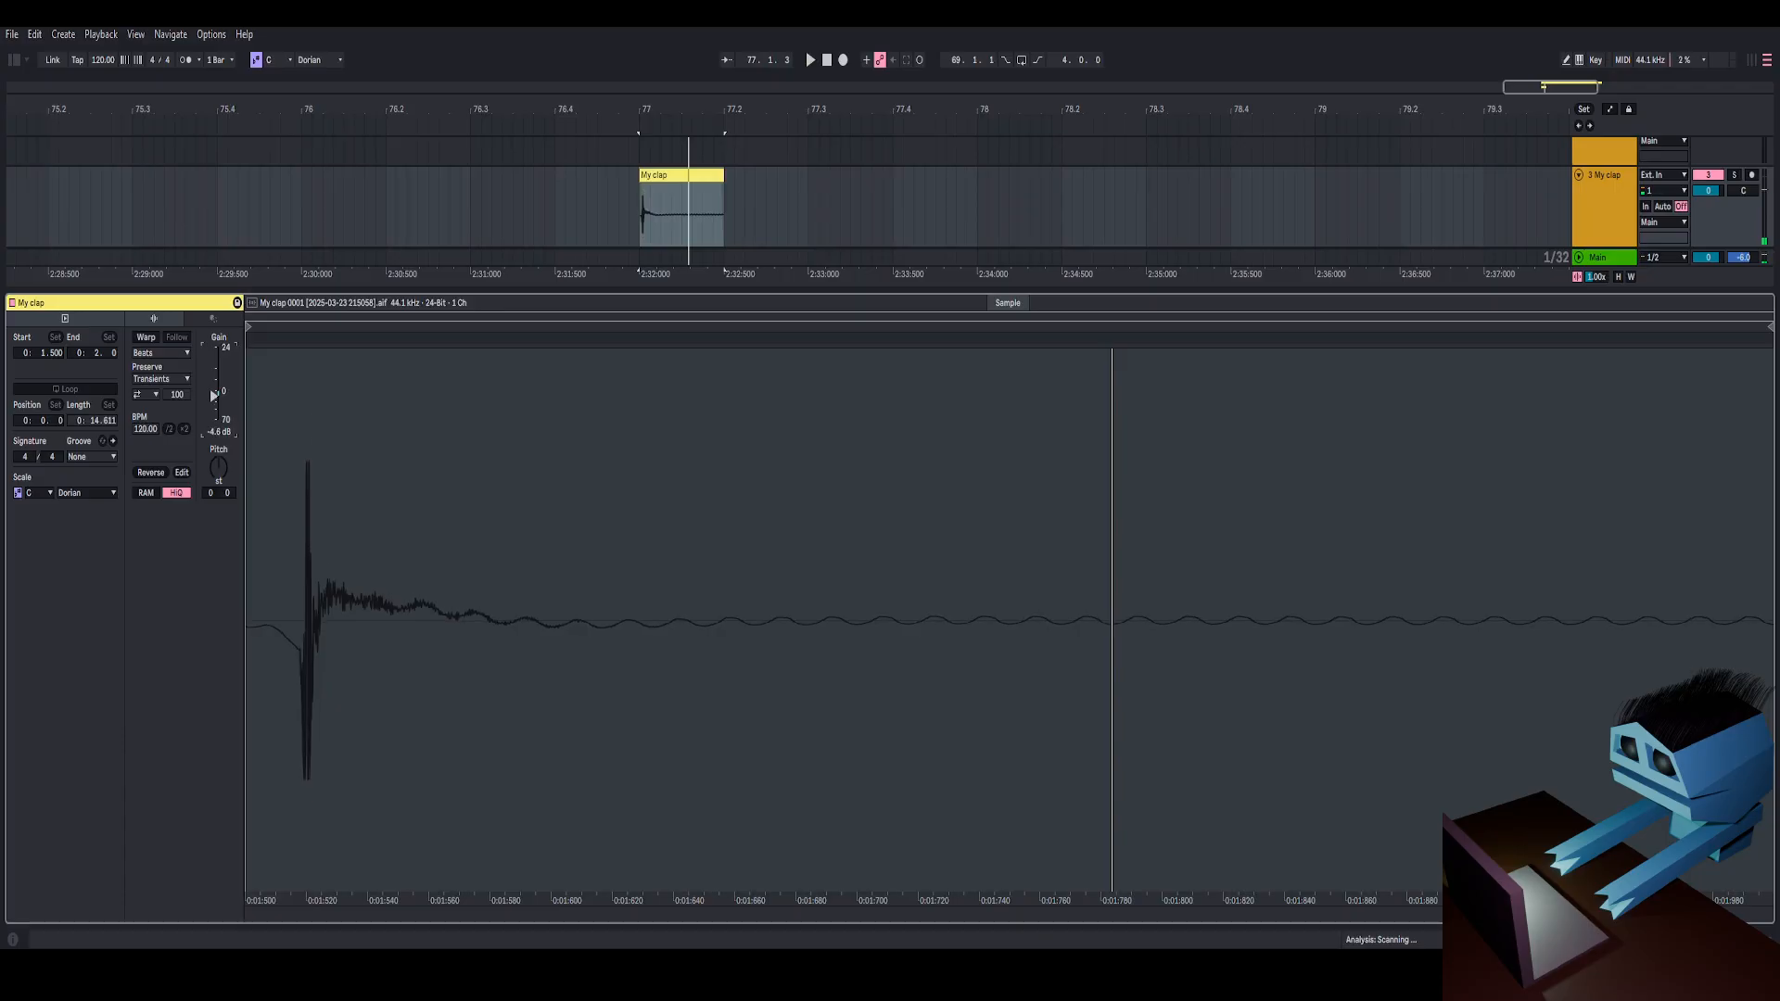
key(space)
key(space)
key(space)
key(space)
key(space)
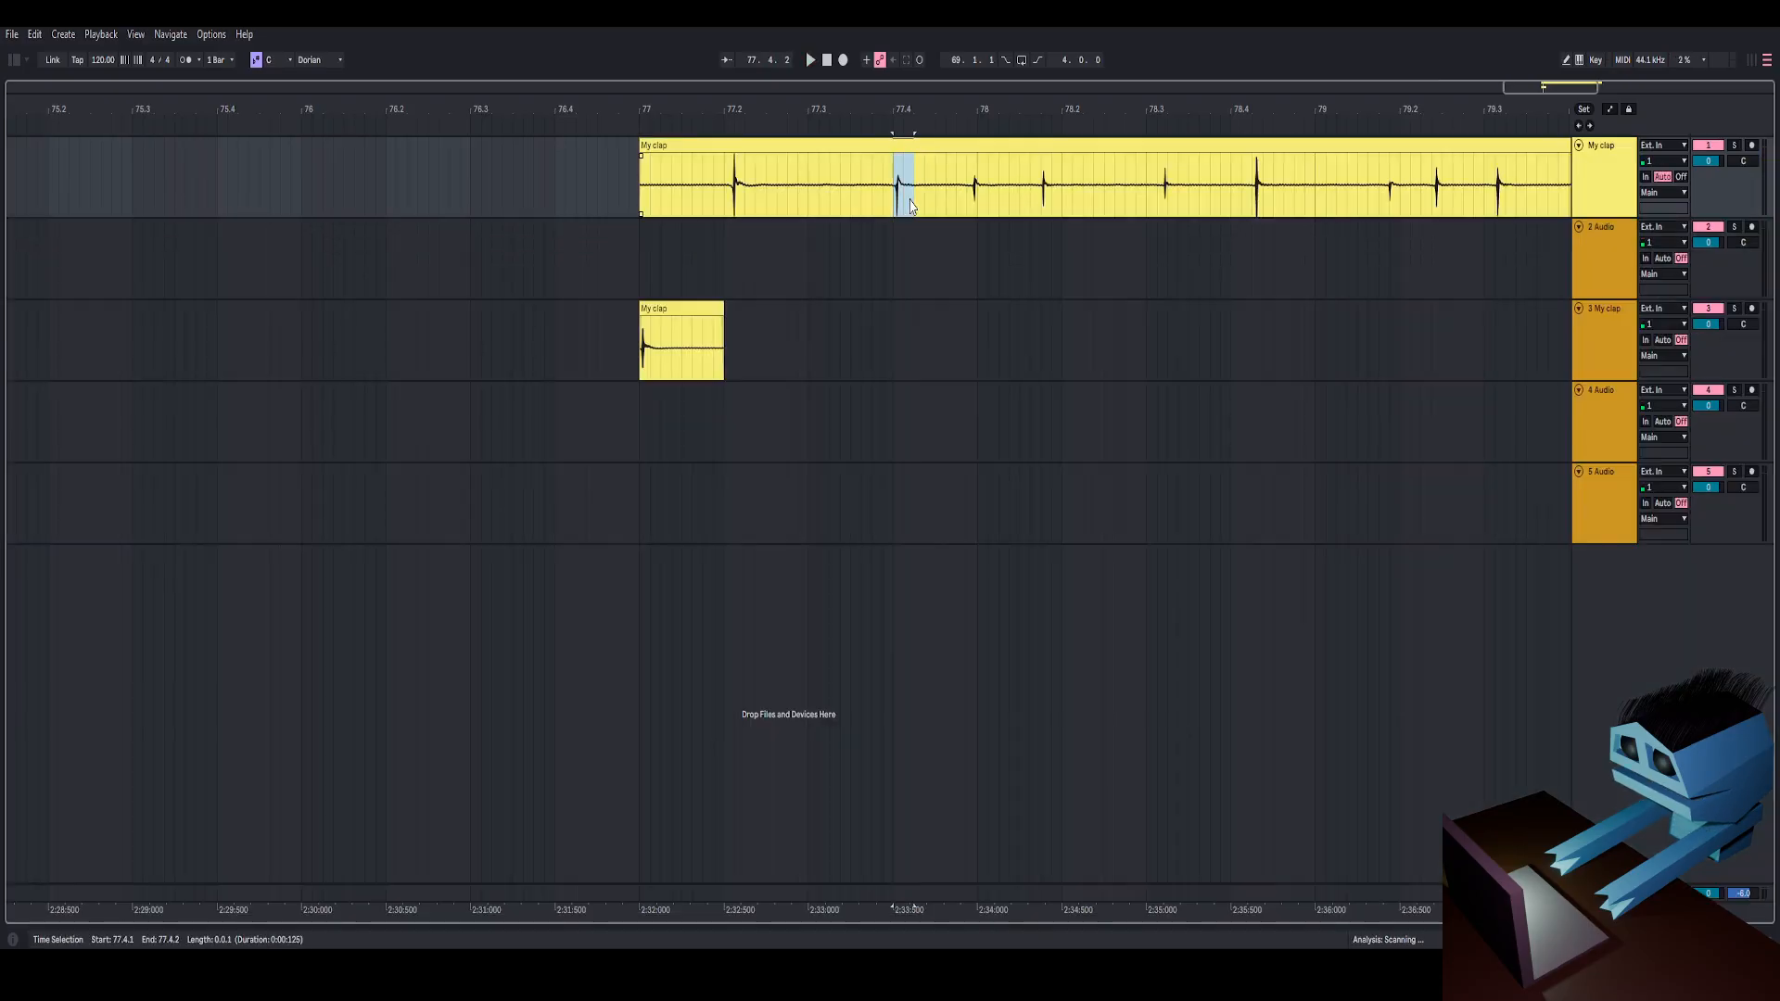
Listen to the other claps in the My clap recording from 77.4.1 onward to compare their sound.
key(space)
key(space)
key(space)
click(957, 203)
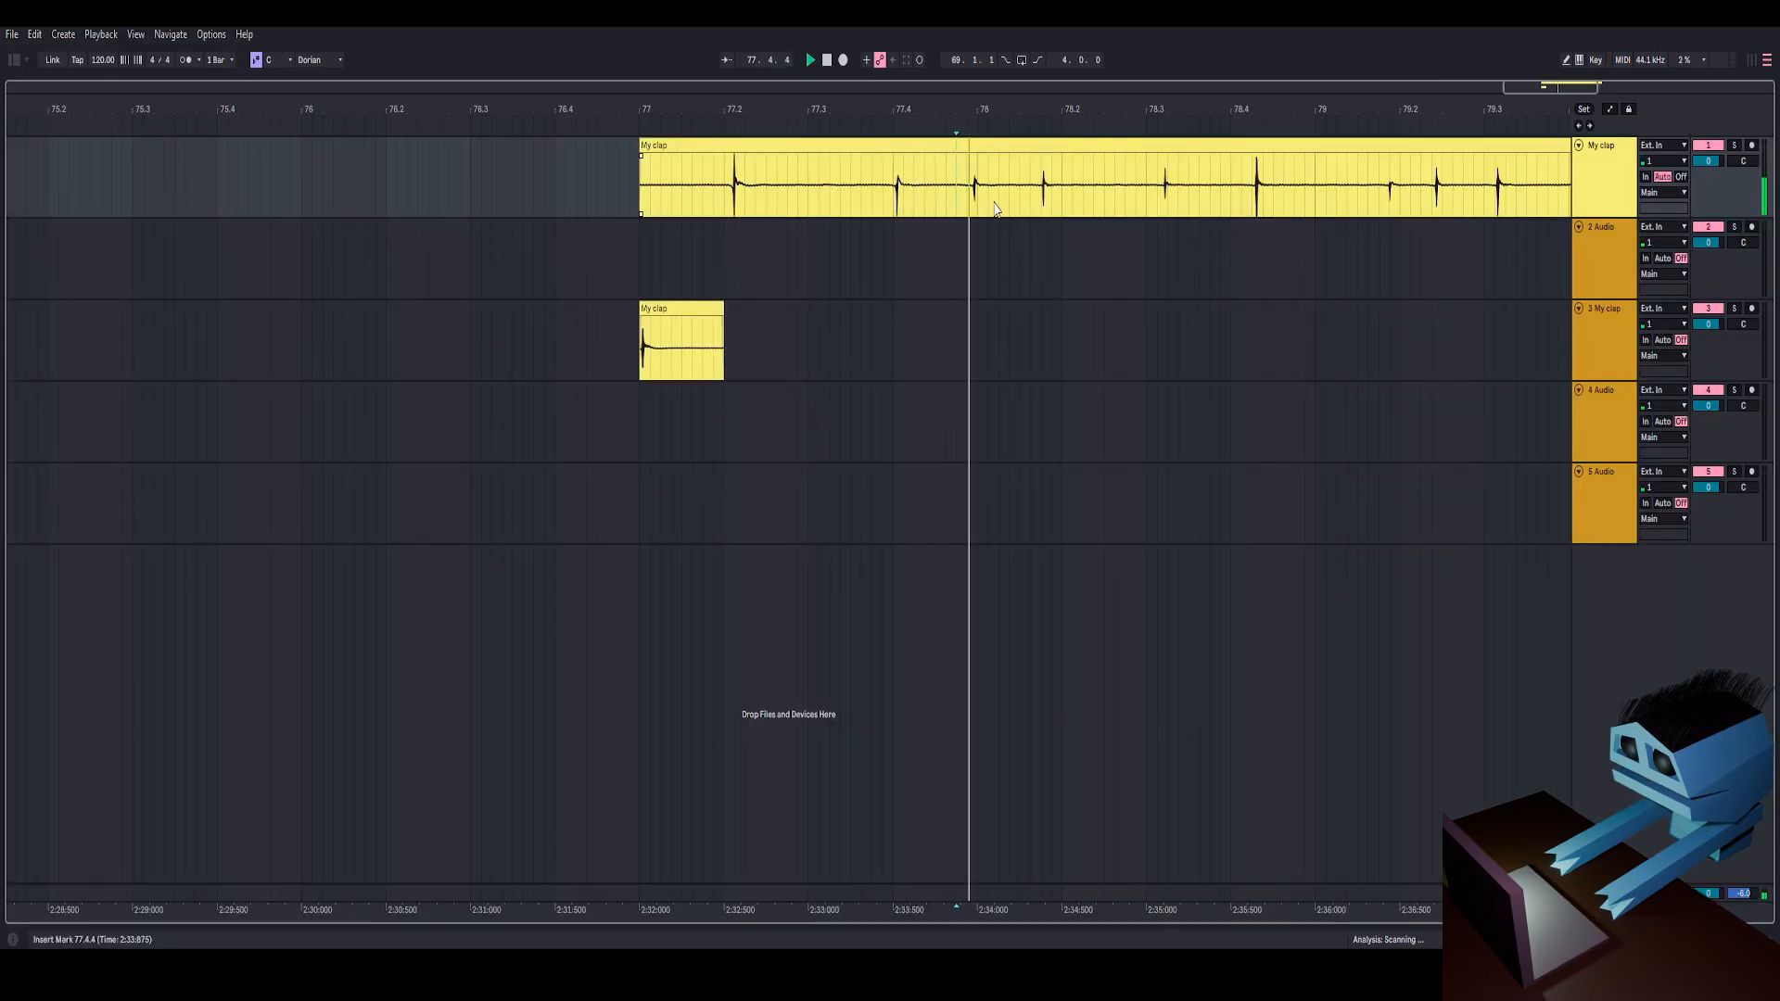
click(1043, 202)
key(space)
key(space)
key(space)
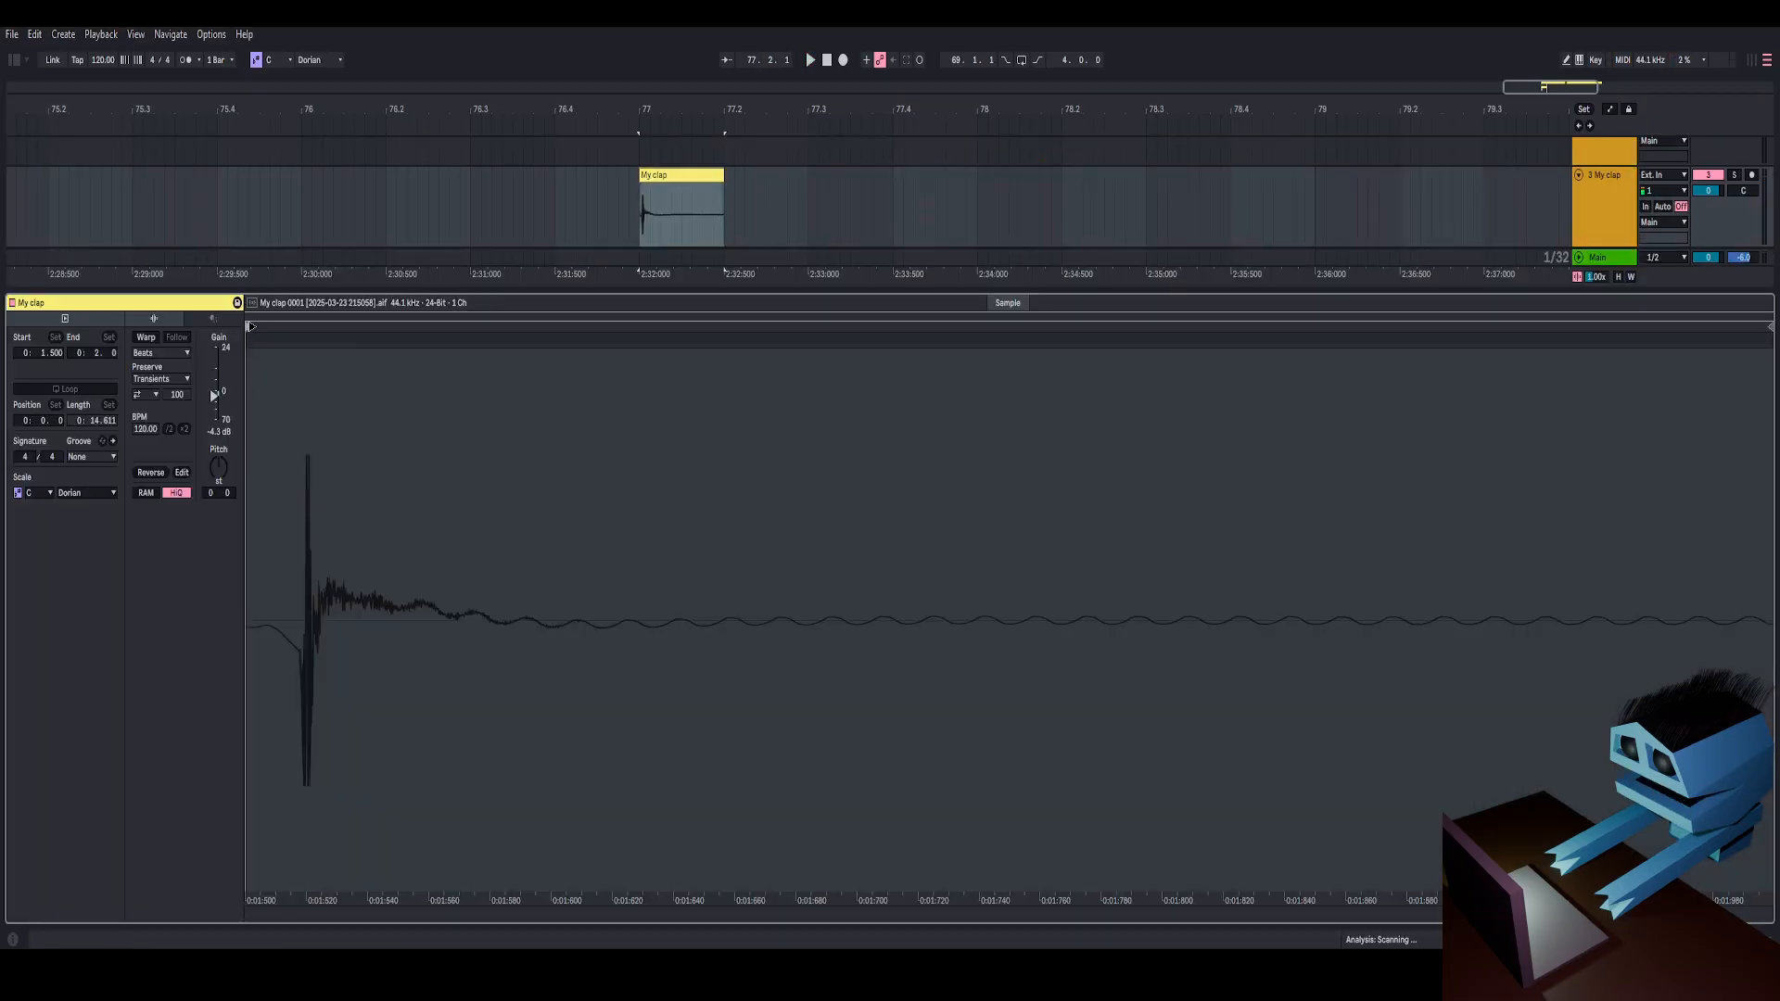
Set the sample start of the third track's clap clip to about 1.496 s, just before its transient, and play it back.
mouse_move(250, 326)
mouse_down()
mouse_move(287, 330)
mouse_move(268, 336)
mouse_up()
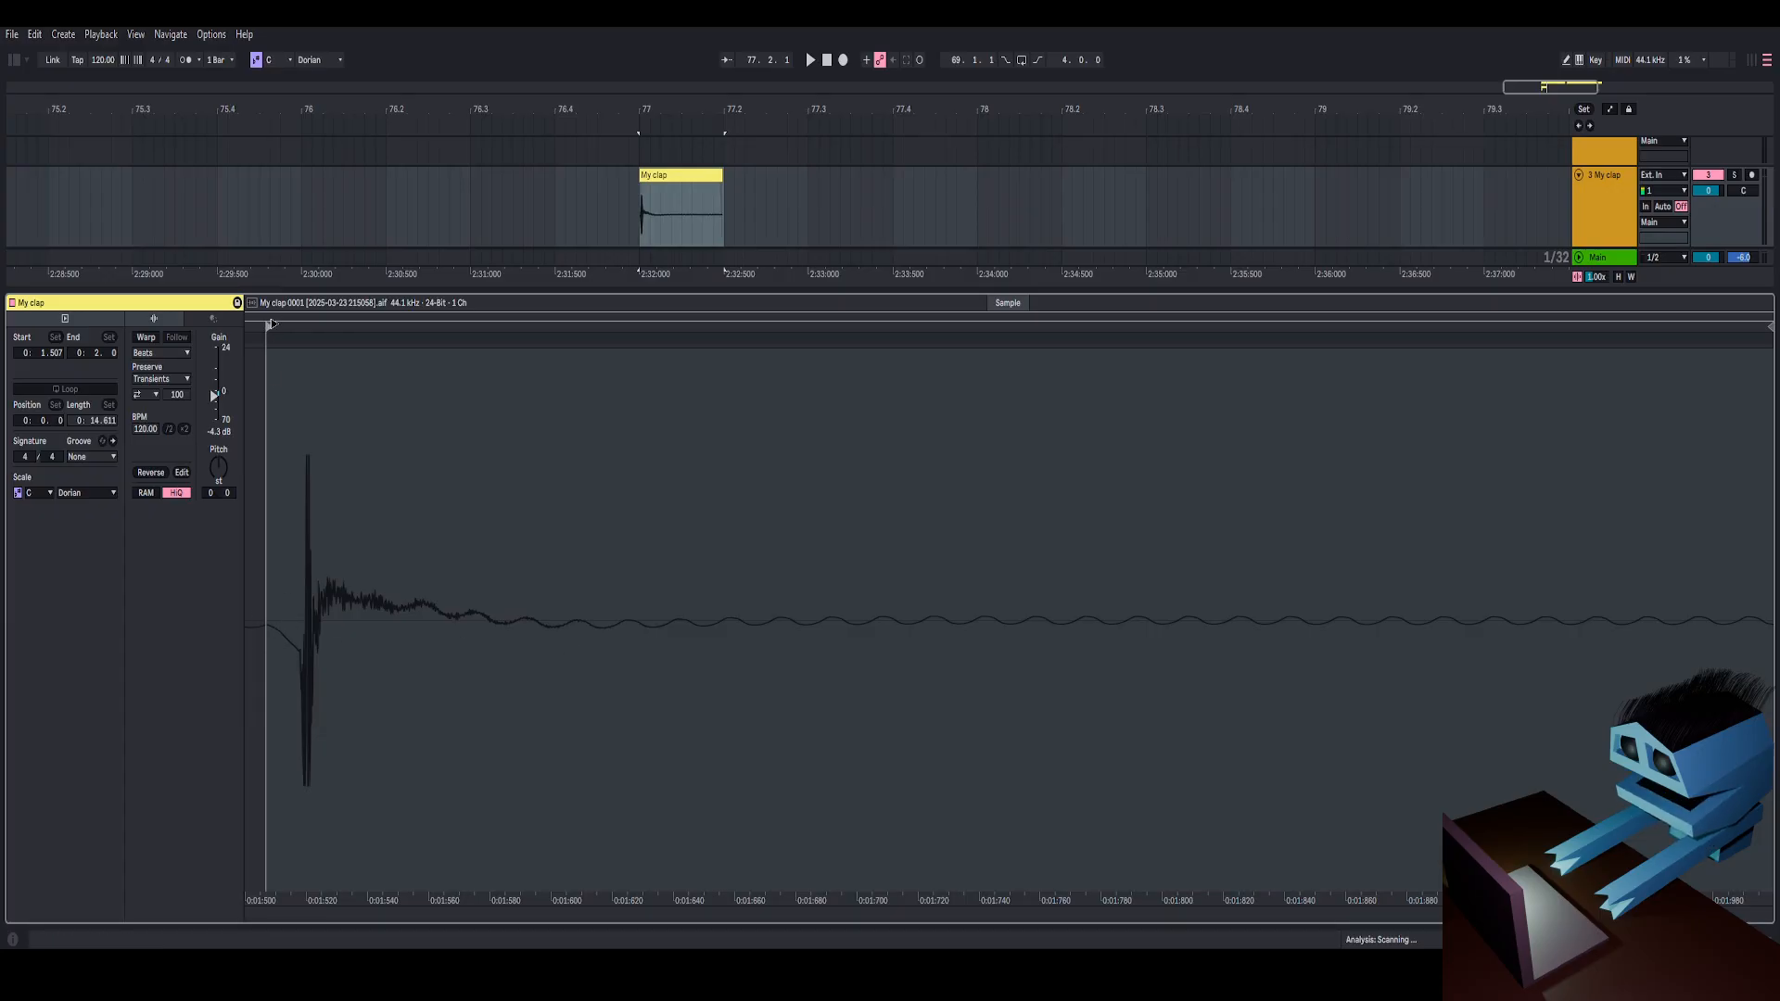
mouse_move(270, 325)
mouse_down()
mouse_move(775, 398)
mouse_move(902, 399)
mouse_up()
mouse_move(762, 327)
mouse_down()
mouse_move(841, 361)
mouse_move(479, 397)
mouse_move(535, 393)
mouse_up()
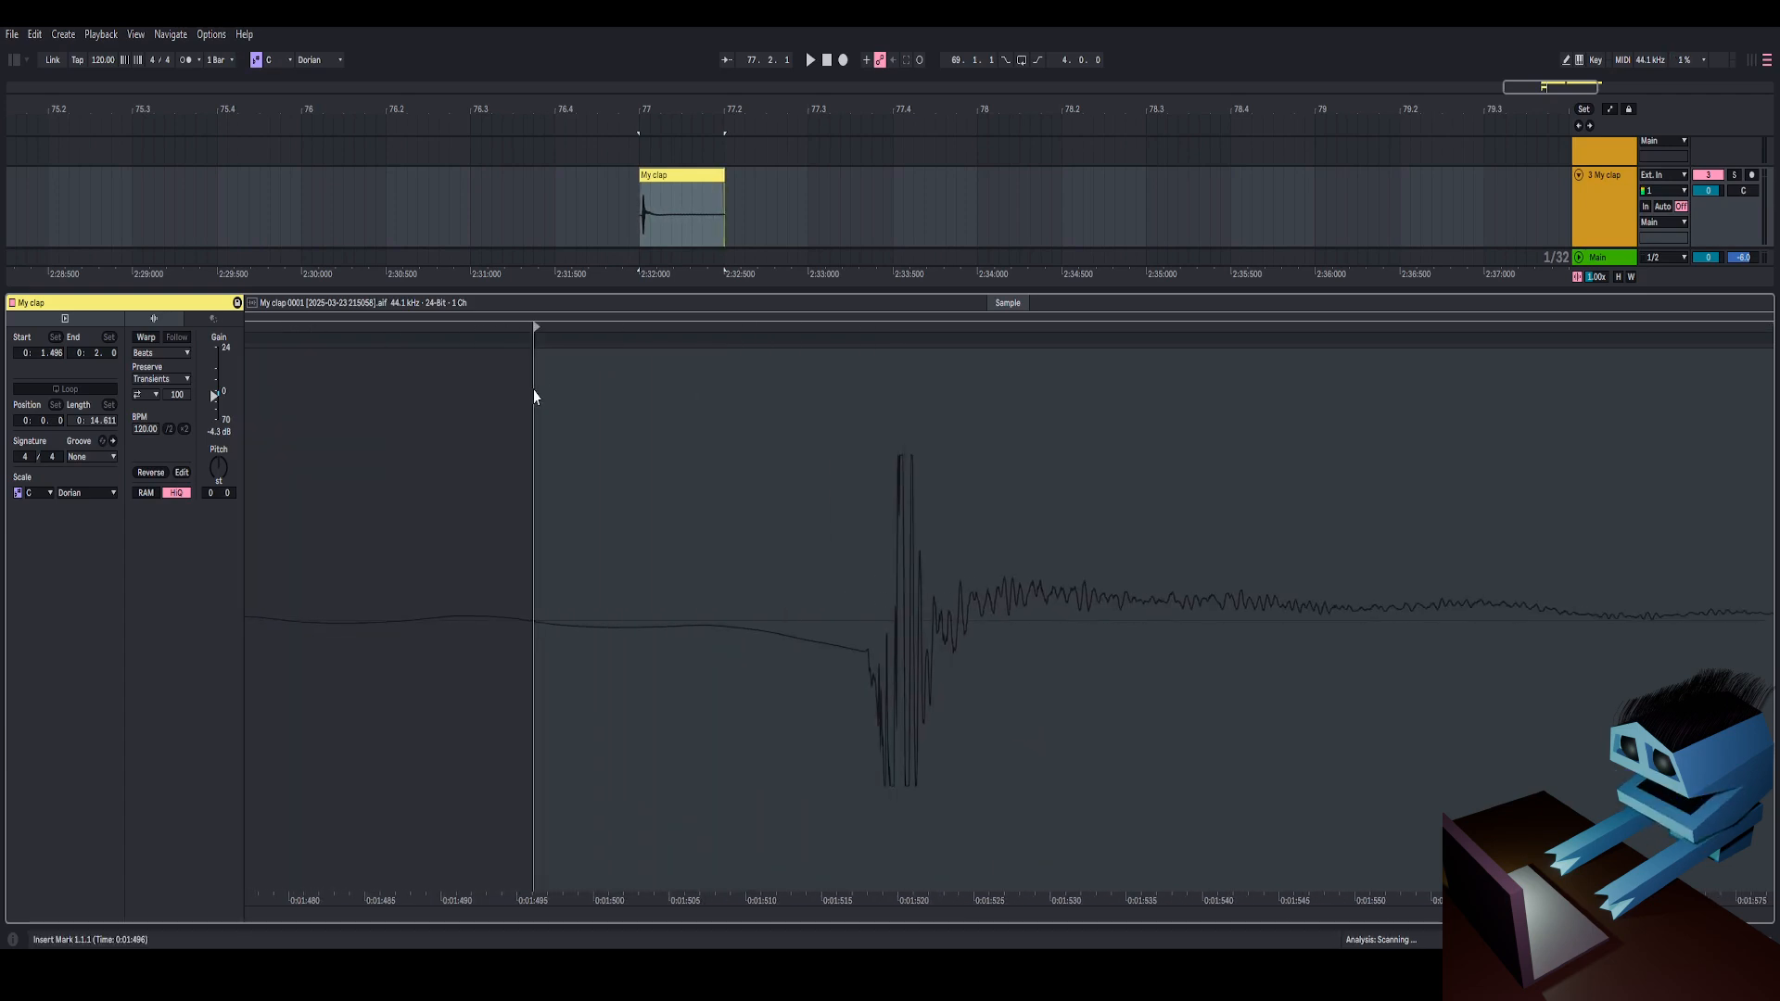
drag(551, 332, 519, 306)
key(space)
key(space)
key(space)
key(space)
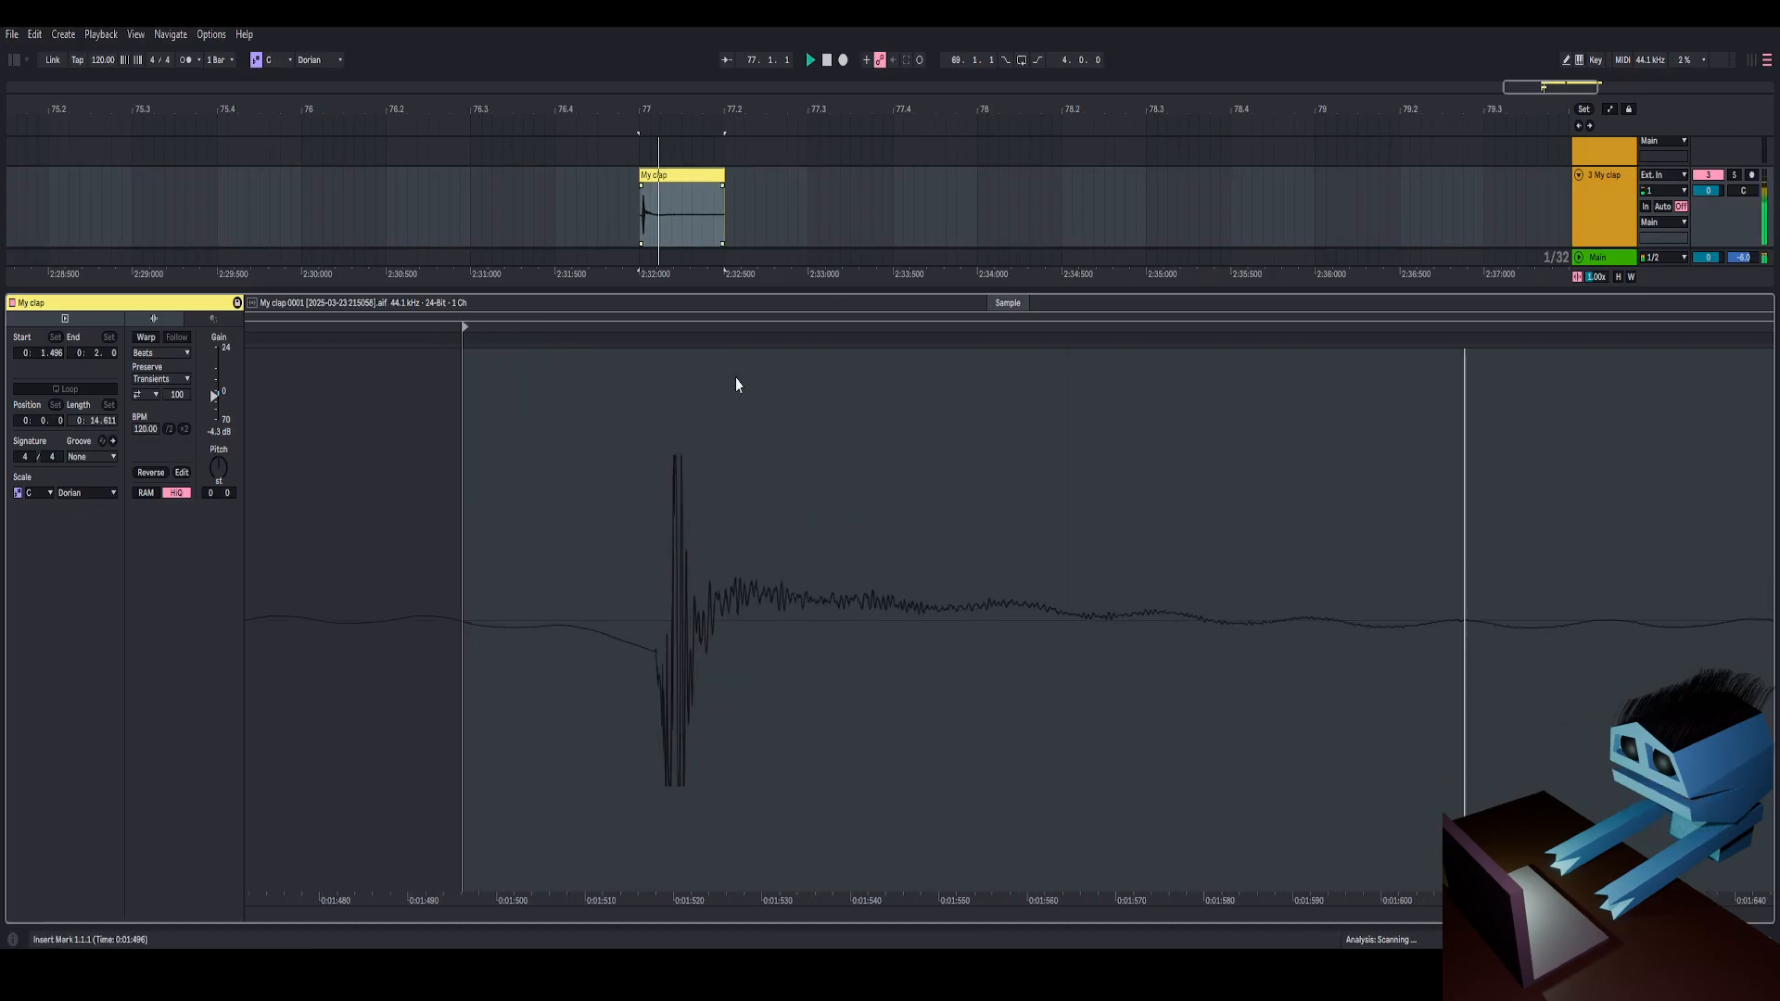
Move the clap at about 78.1.4 onto the fourth track at 77.1.1 and play it layered with the first clap.
key(ctrl+alt+l)
click(647, 385)
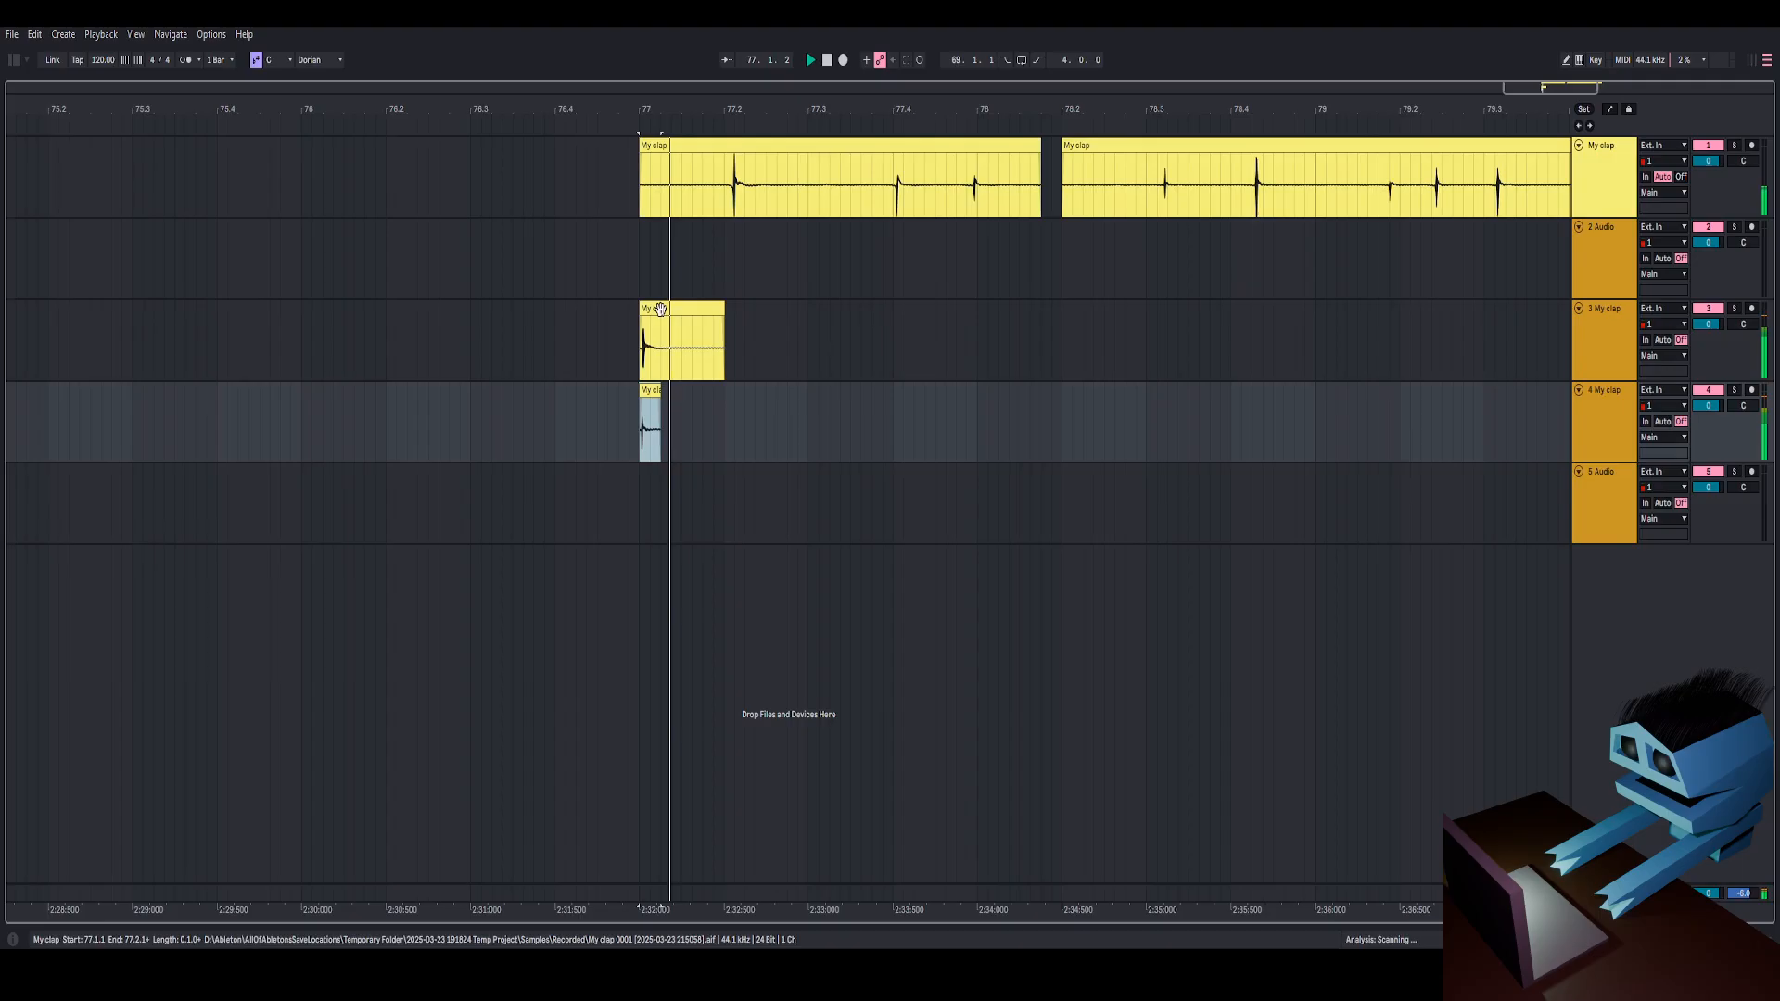
click(642, 365)
key(space)
key(space)
key(space)
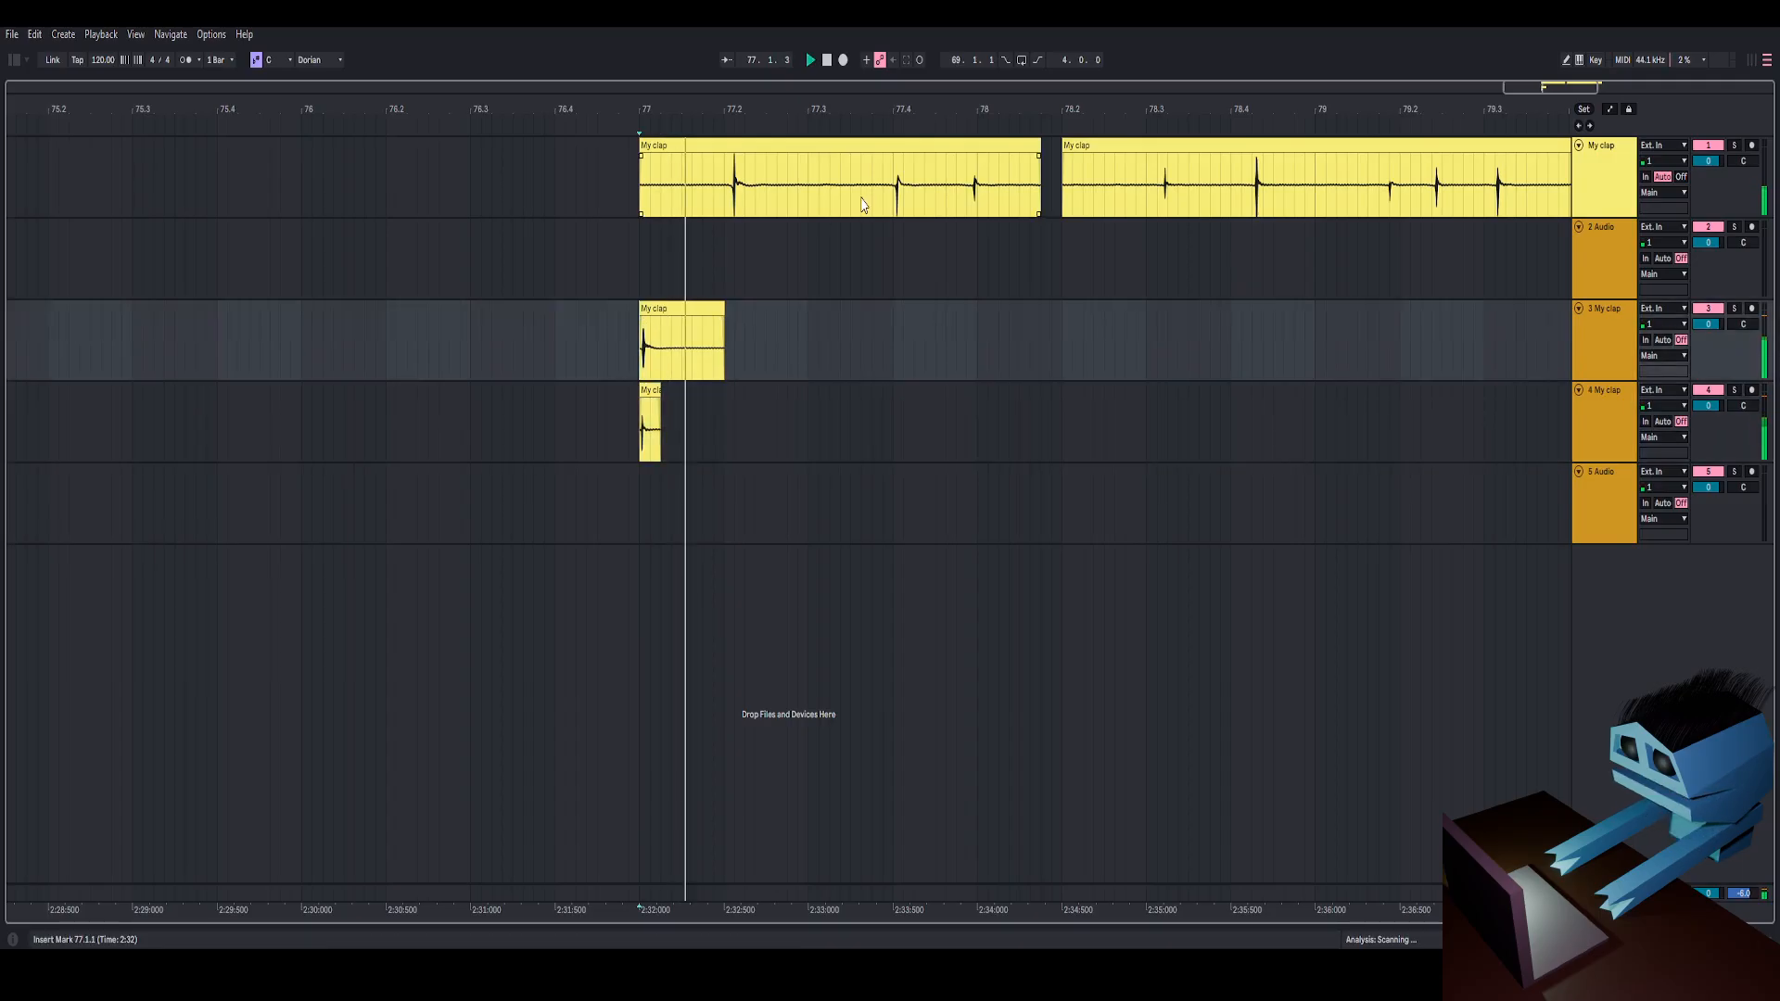
Move the clap near 78.4 out of the recording, stack the three claps on tracks 2 to 4 at 77.1.1 and play them together.
drag(890, 103, 551, 139)
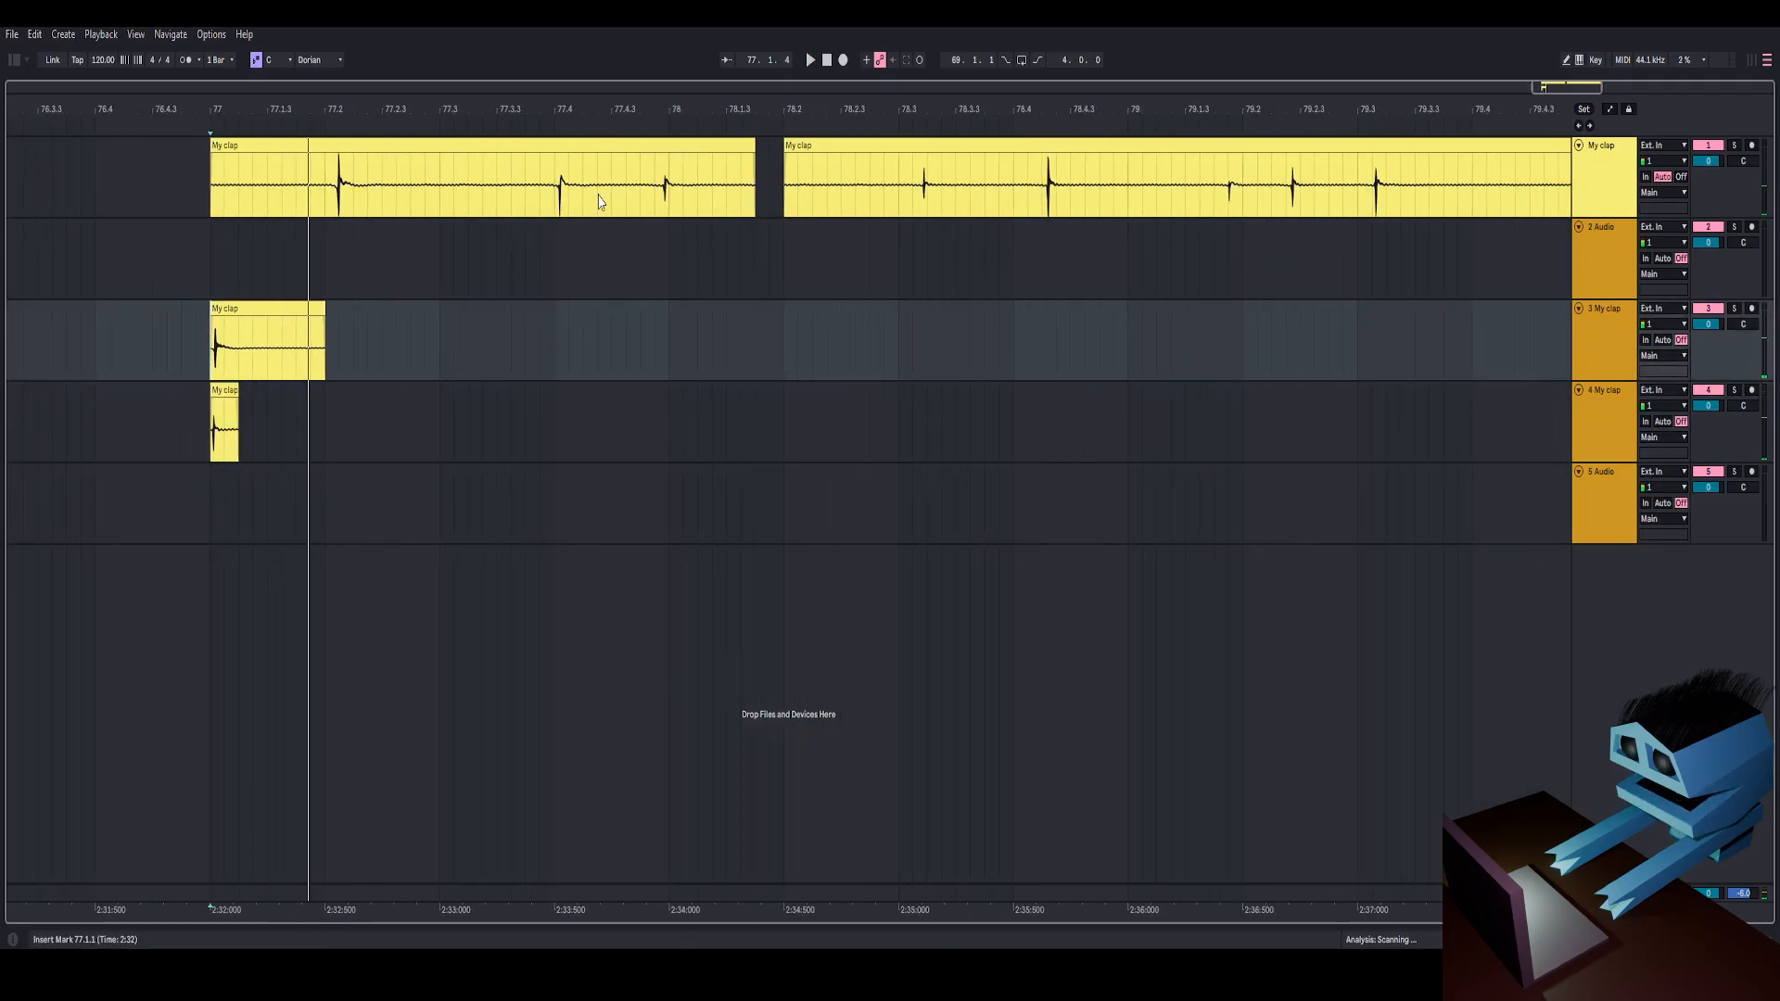
click(560, 208)
key(space)
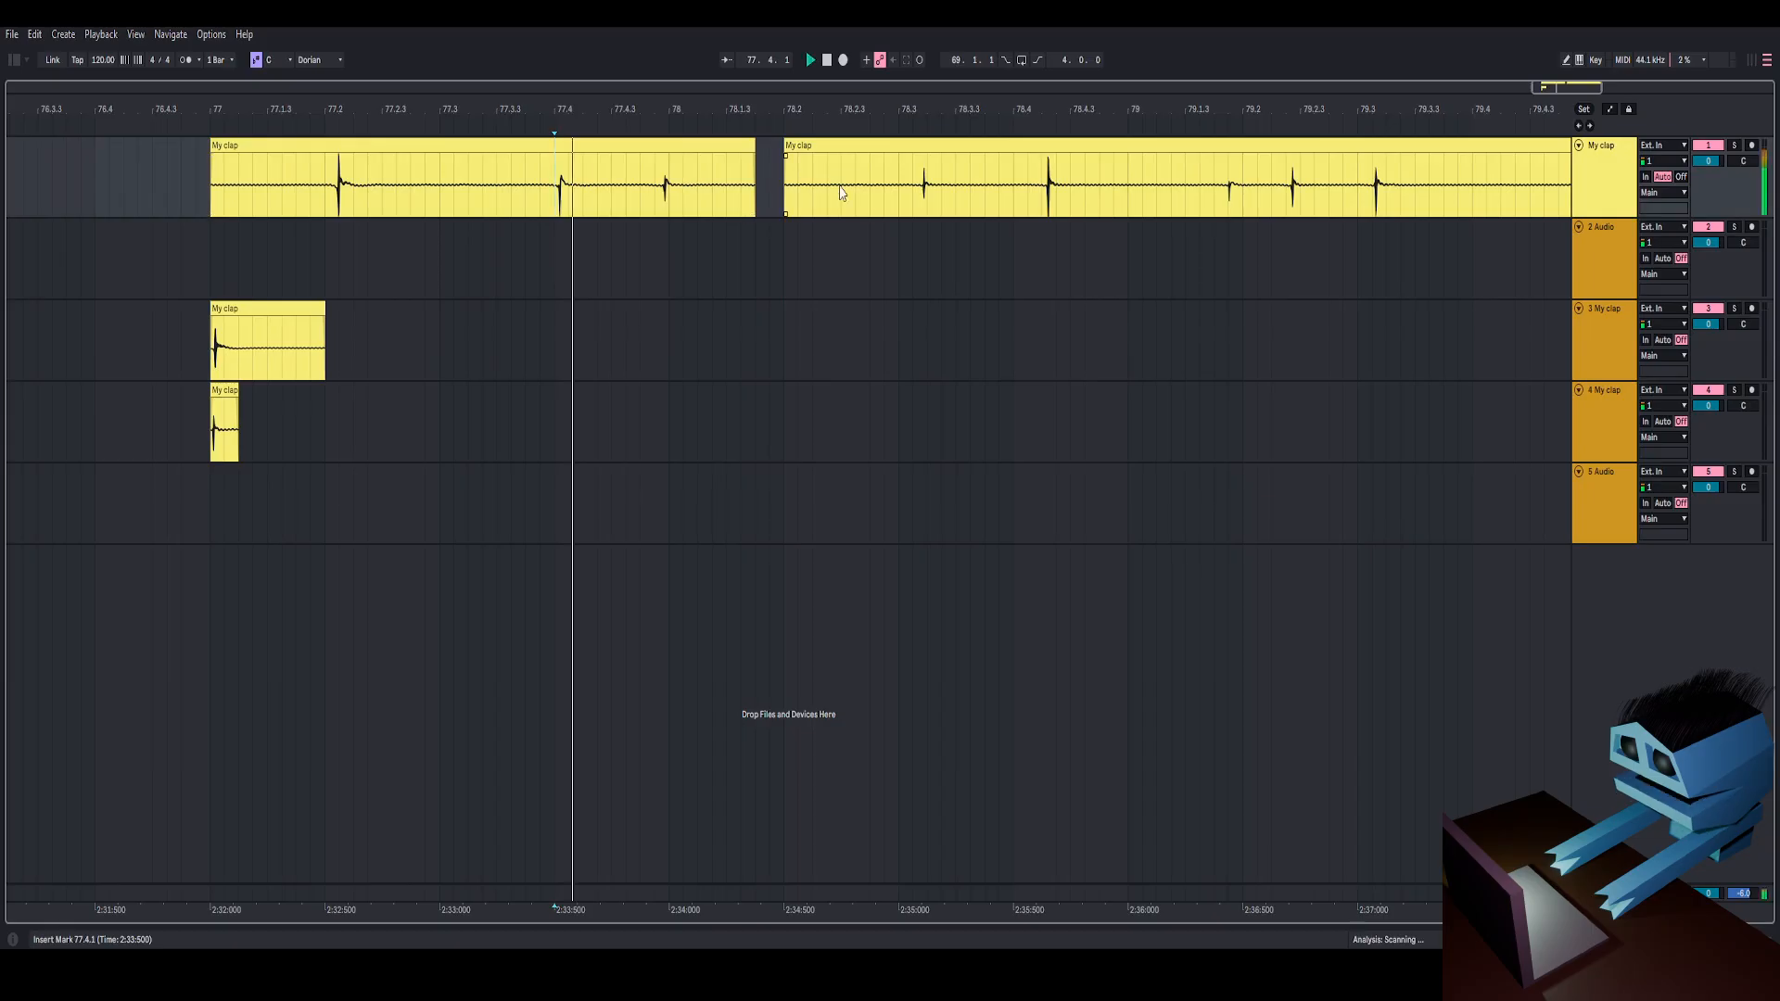
click(913, 199)
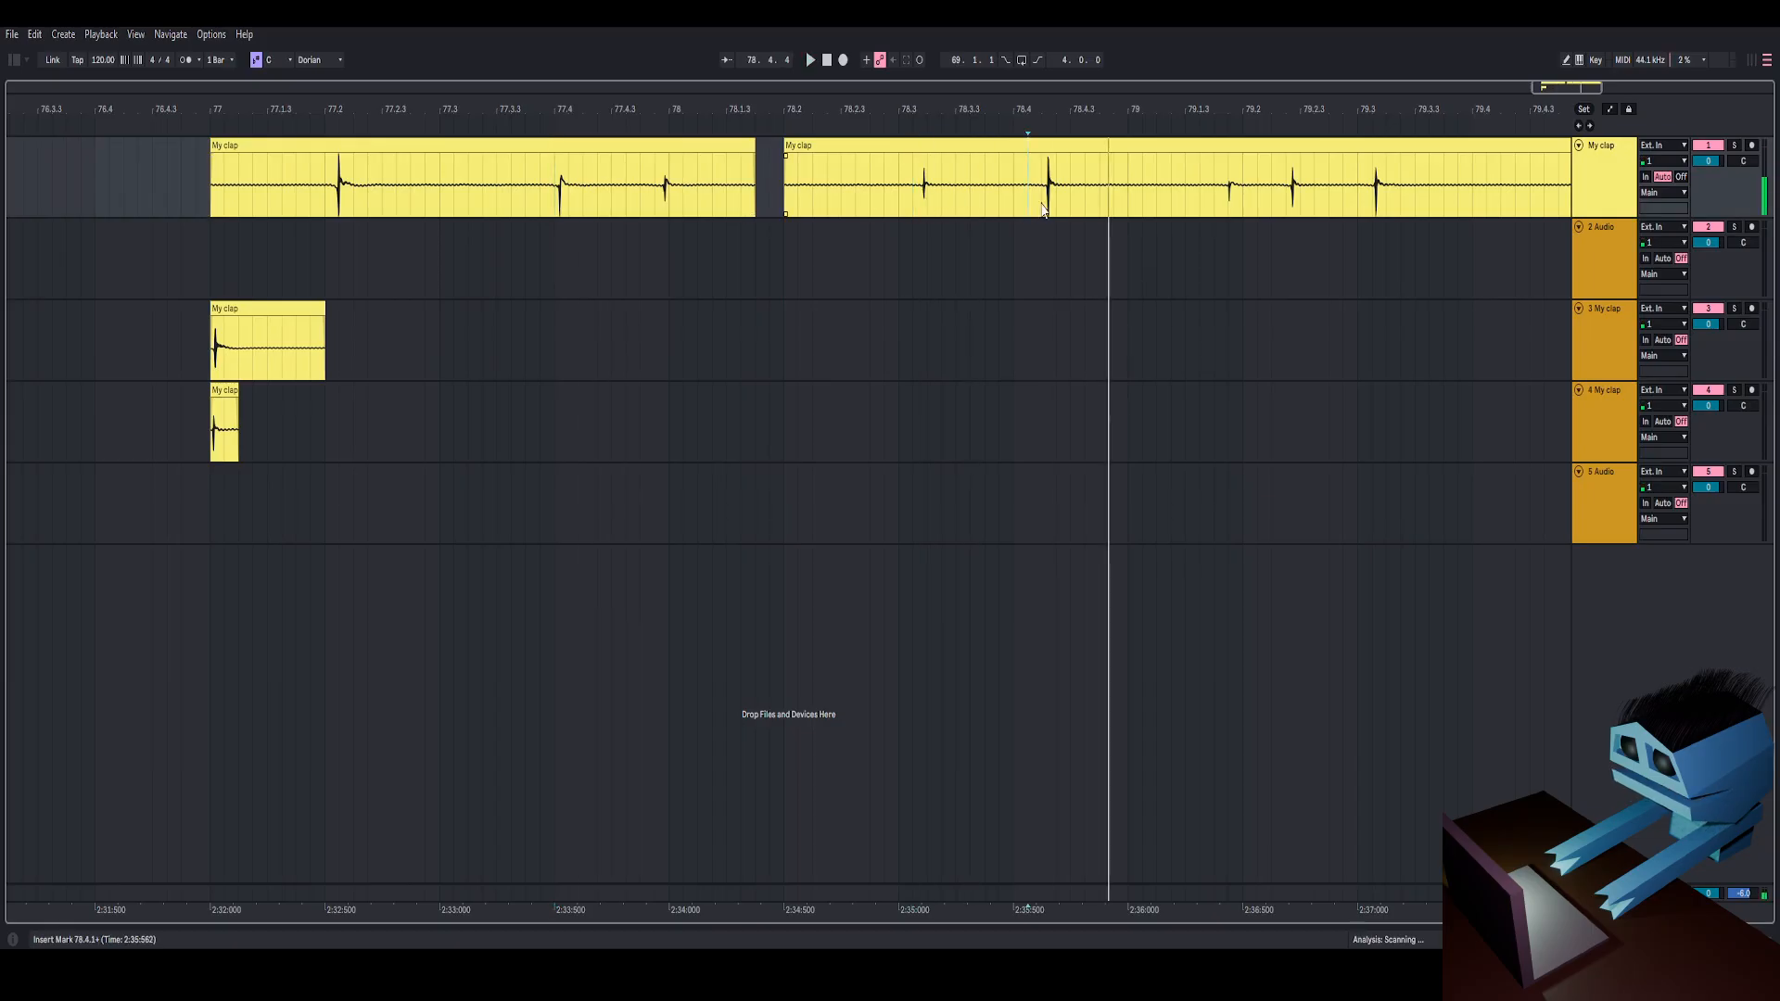
drag(1045, 185, 222, 533)
key(space)
key(space)
key(space)
key(space)
key(space)
key(space)
key(space)
key(space)
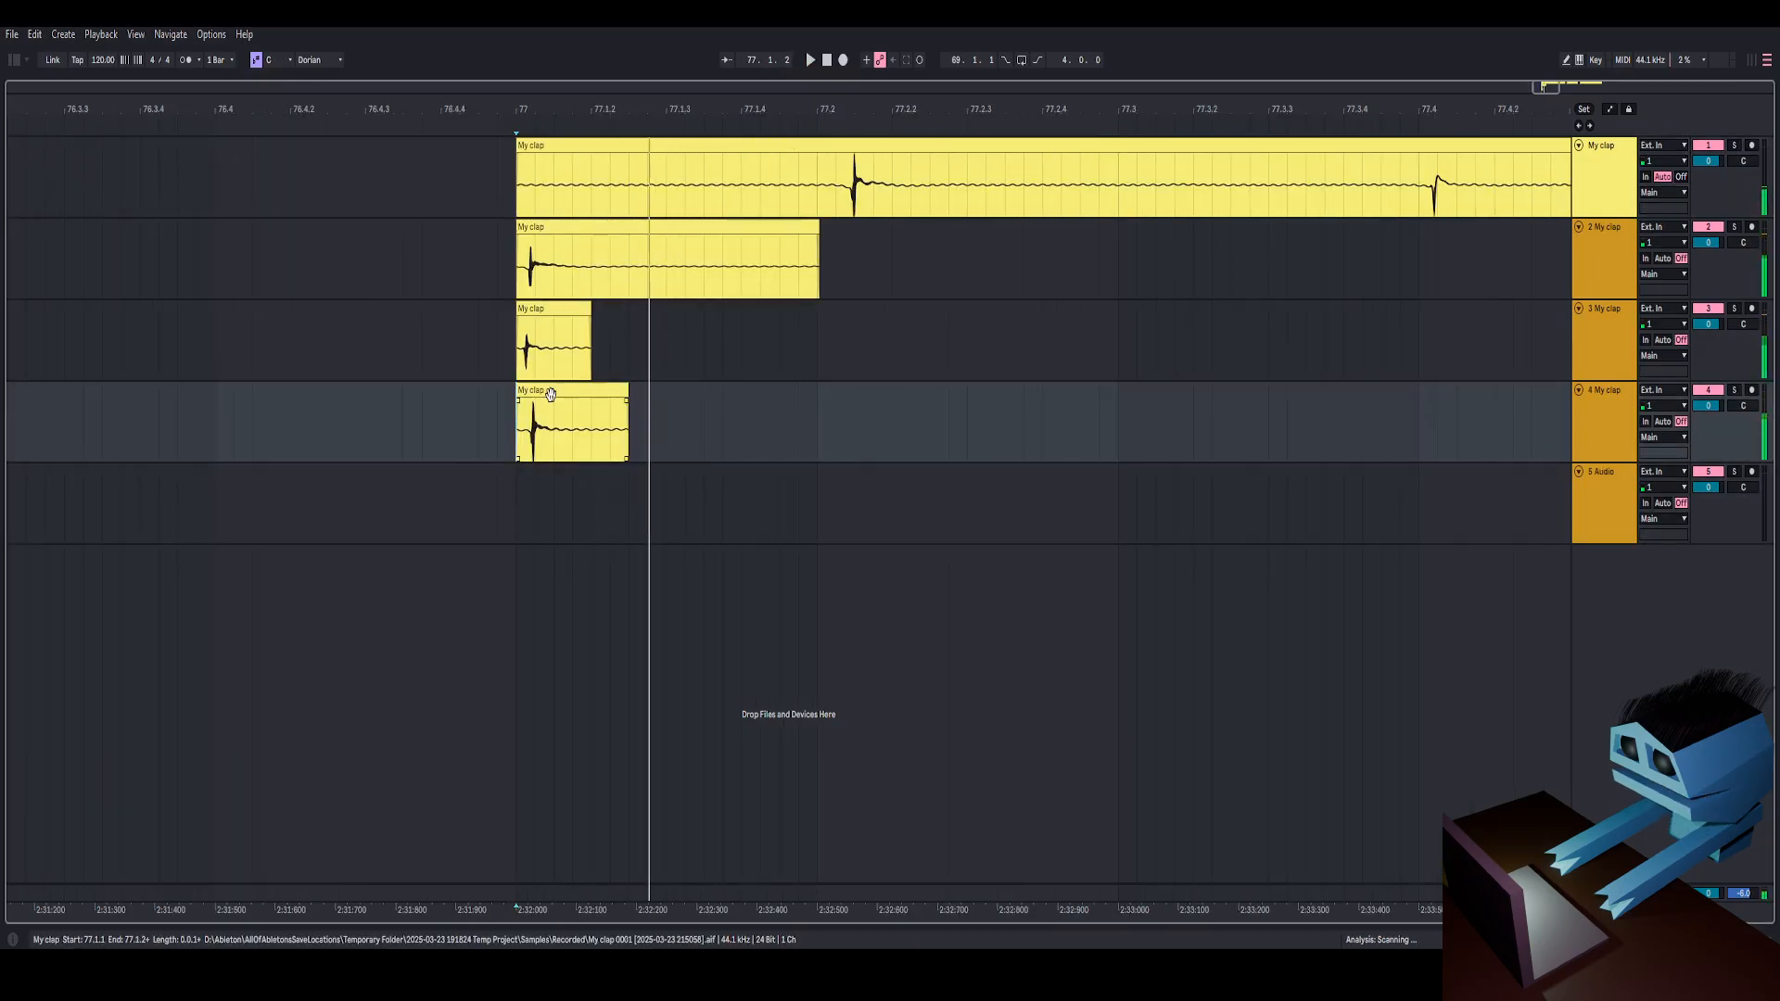
Set the sample start of the fourth track's clap clip to about 5.642 s, closer to its transient, and play the layers together.
click(550, 394)
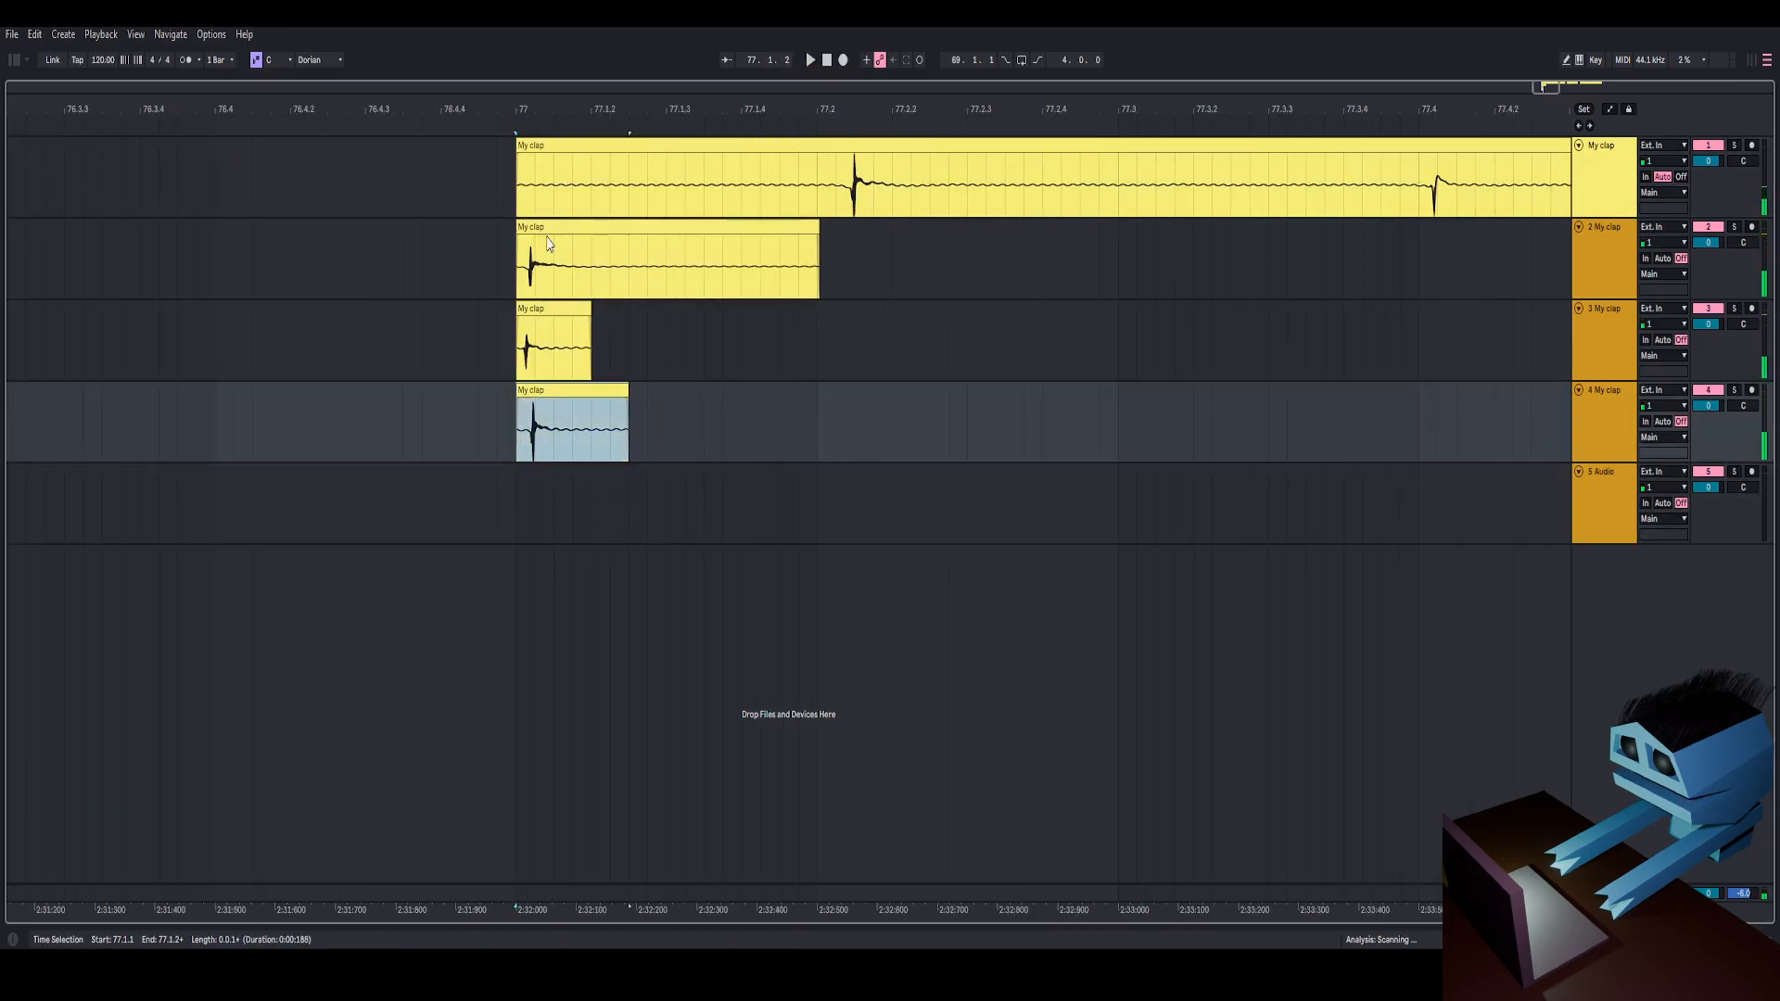
drag(559, 108, 559, 186)
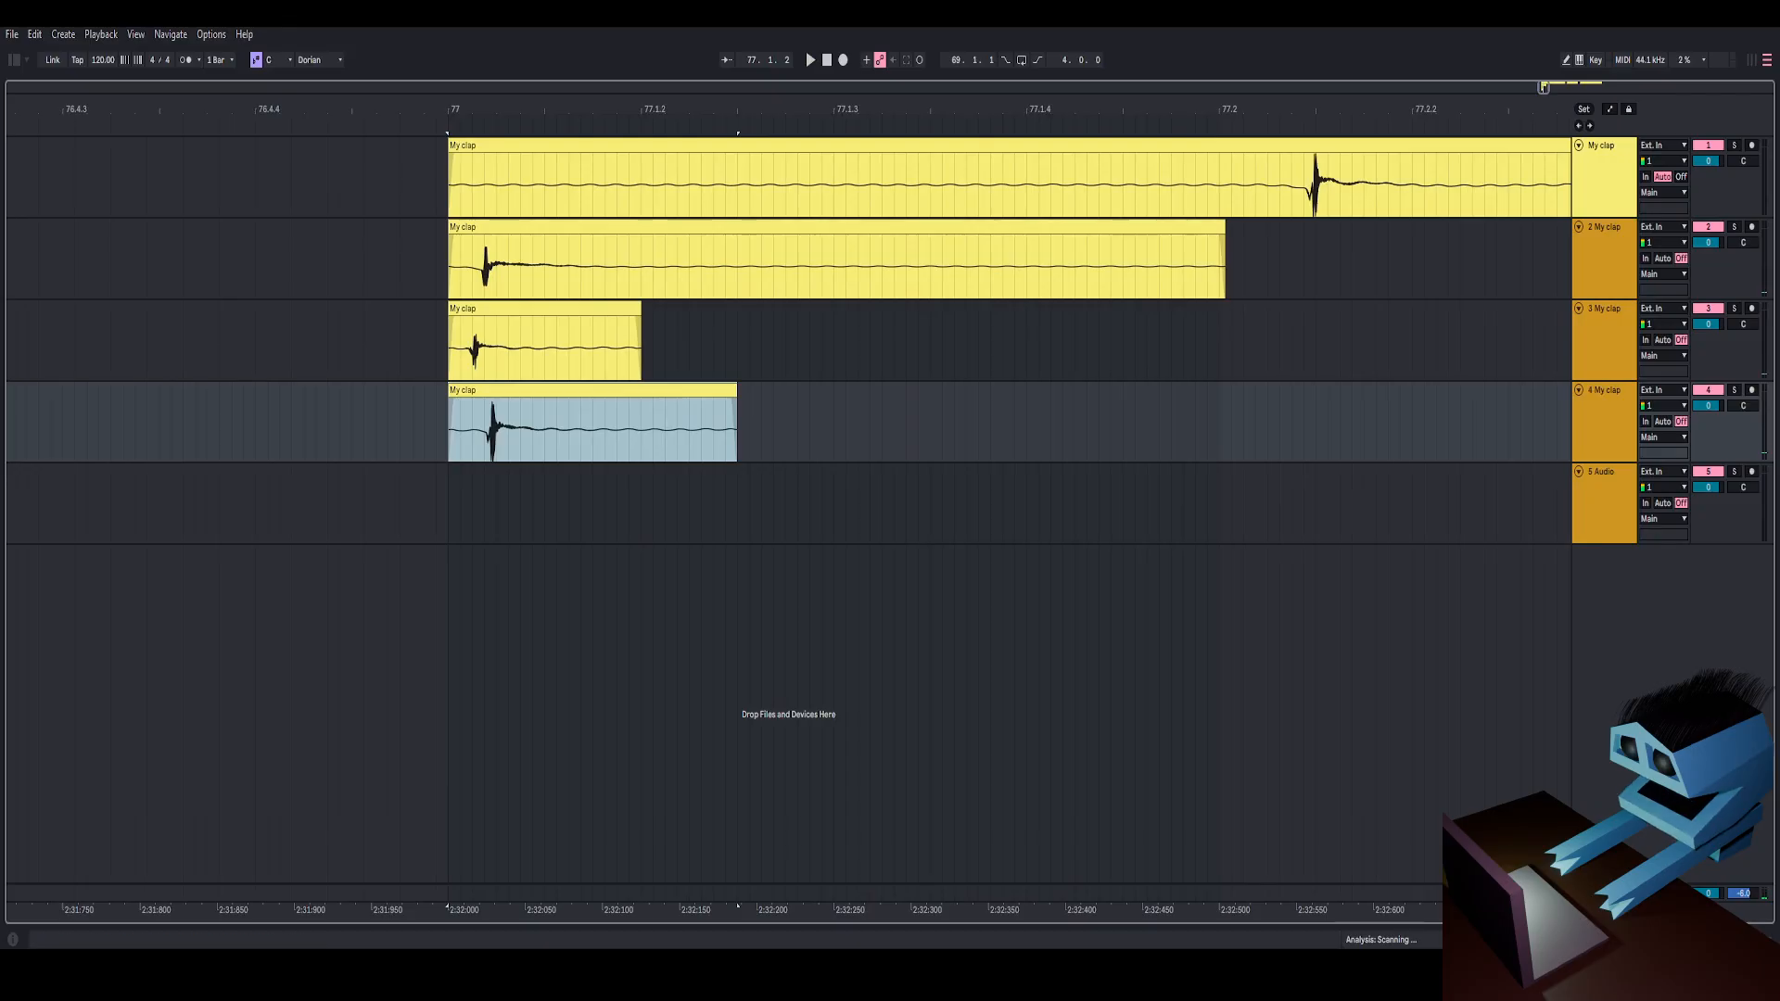
double_click(556, 390)
drag(250, 326, 384, 357)
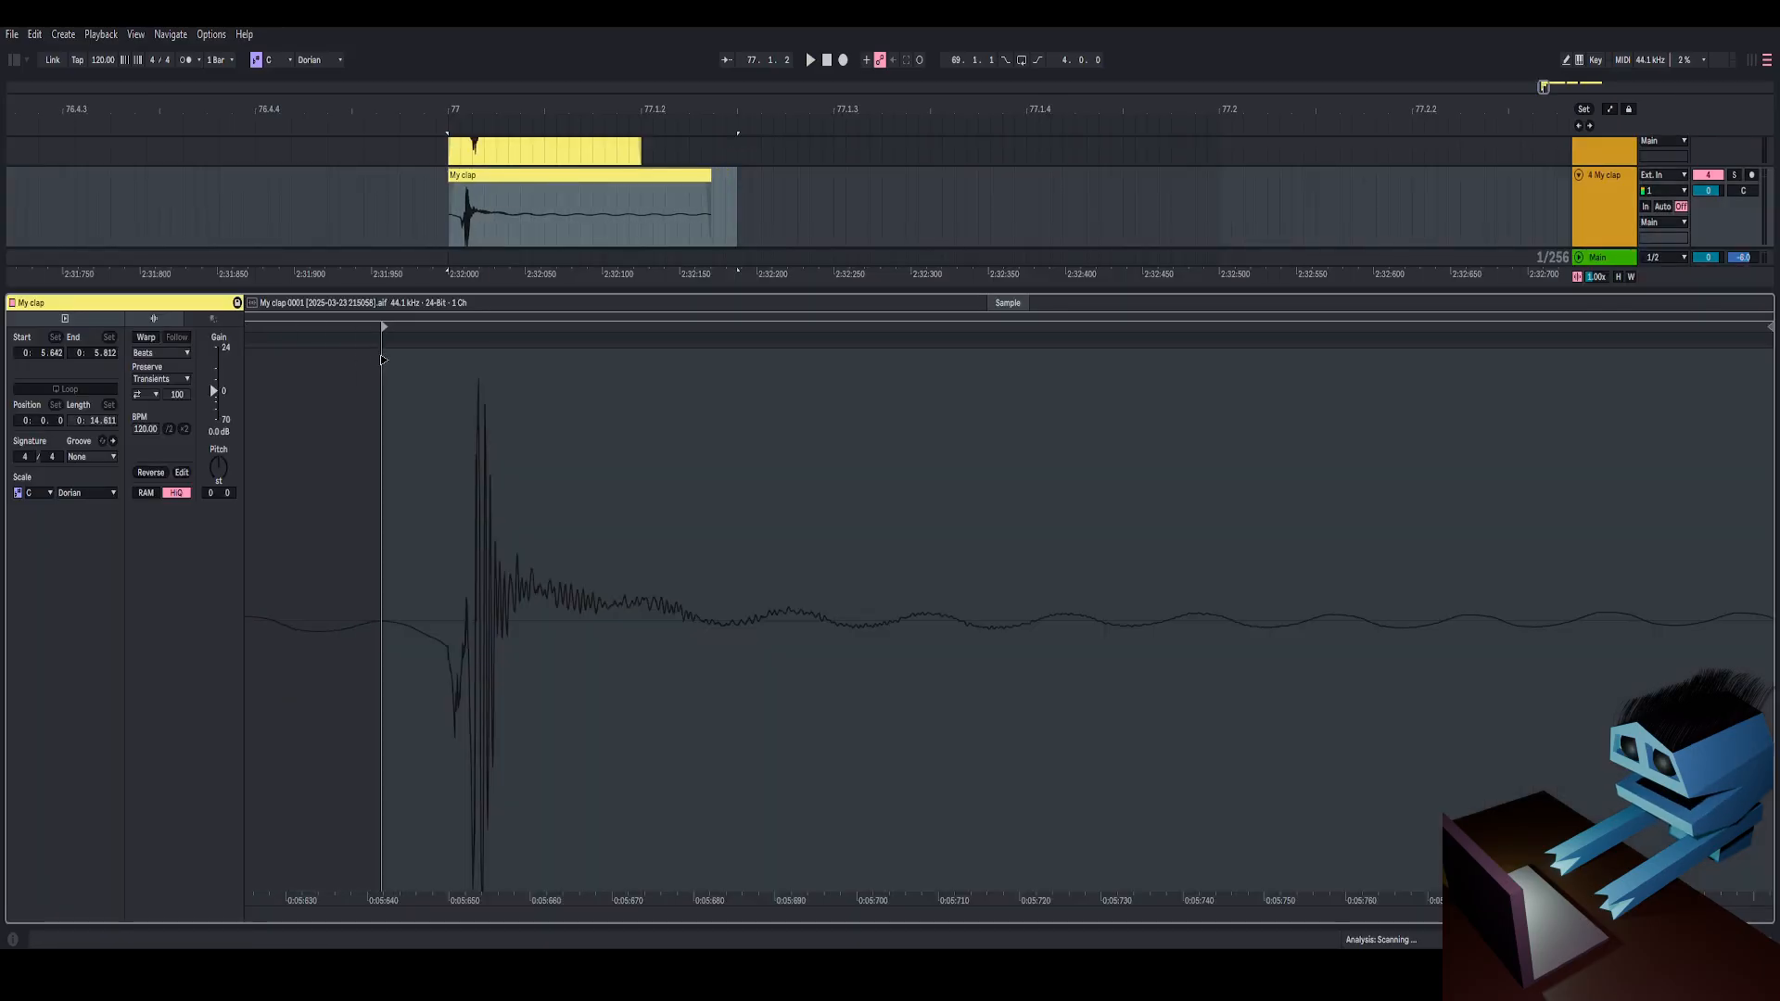
key(space)
key(space)
key(space)
key(space)
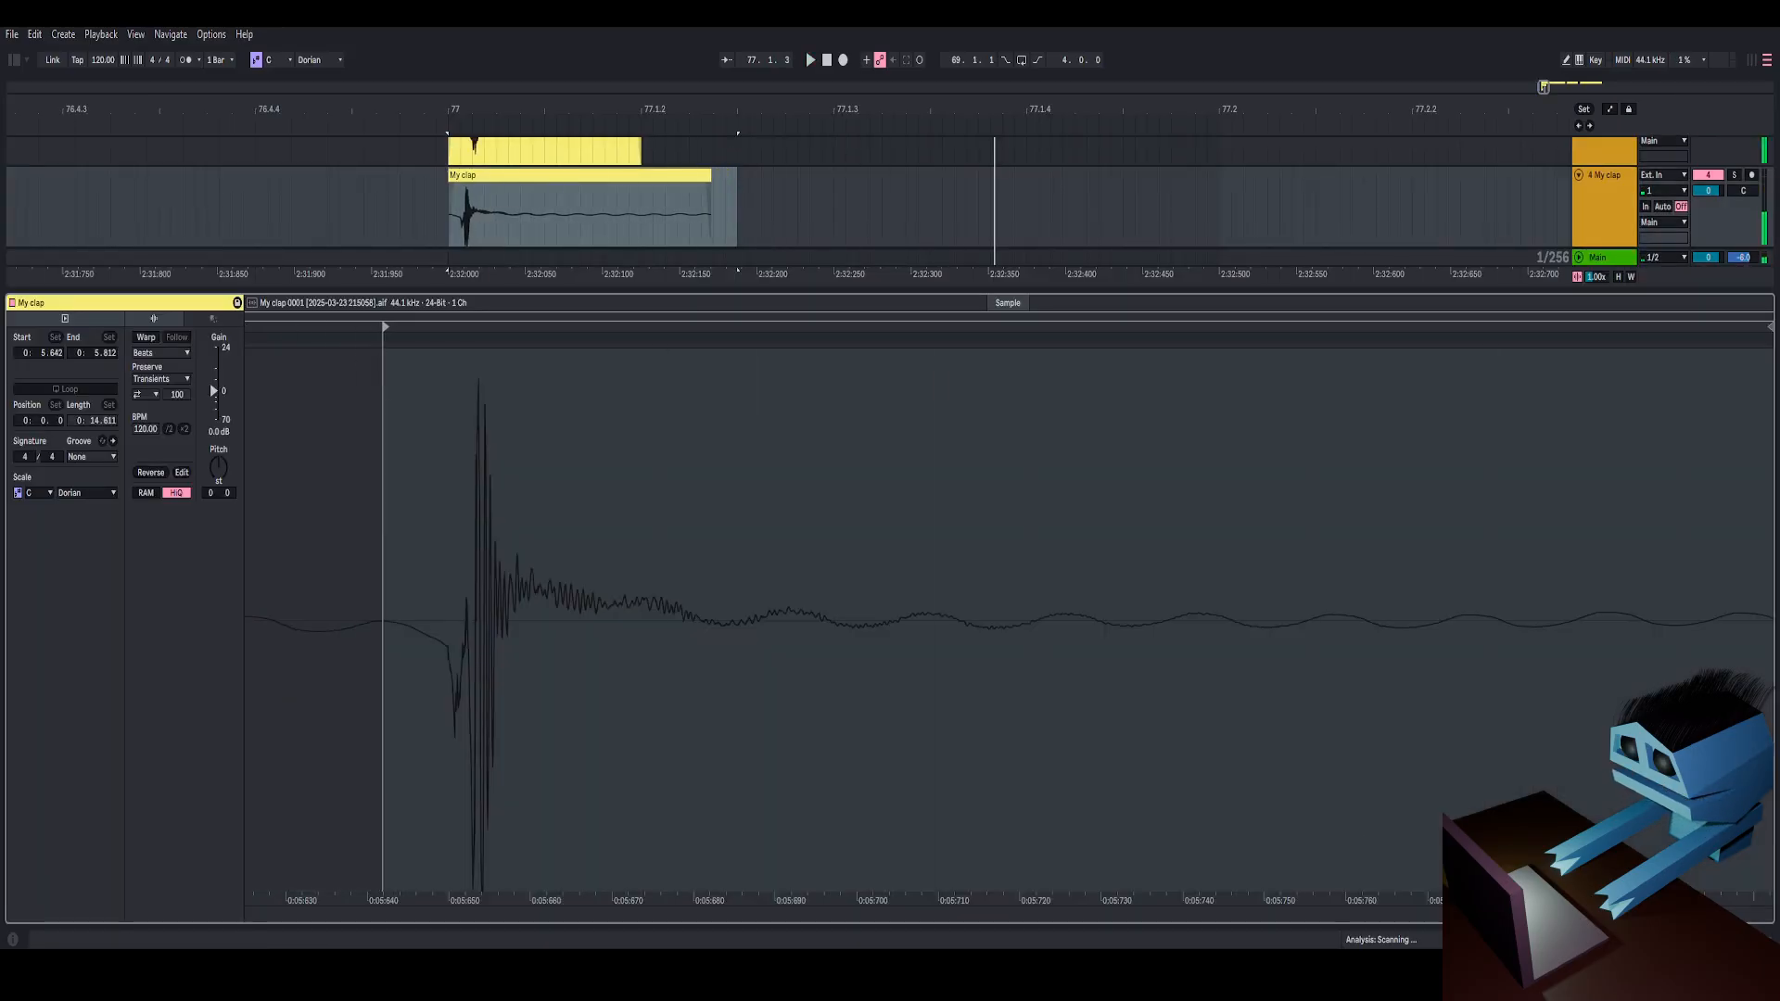
key(space)
key(space)
click(1764, 939)
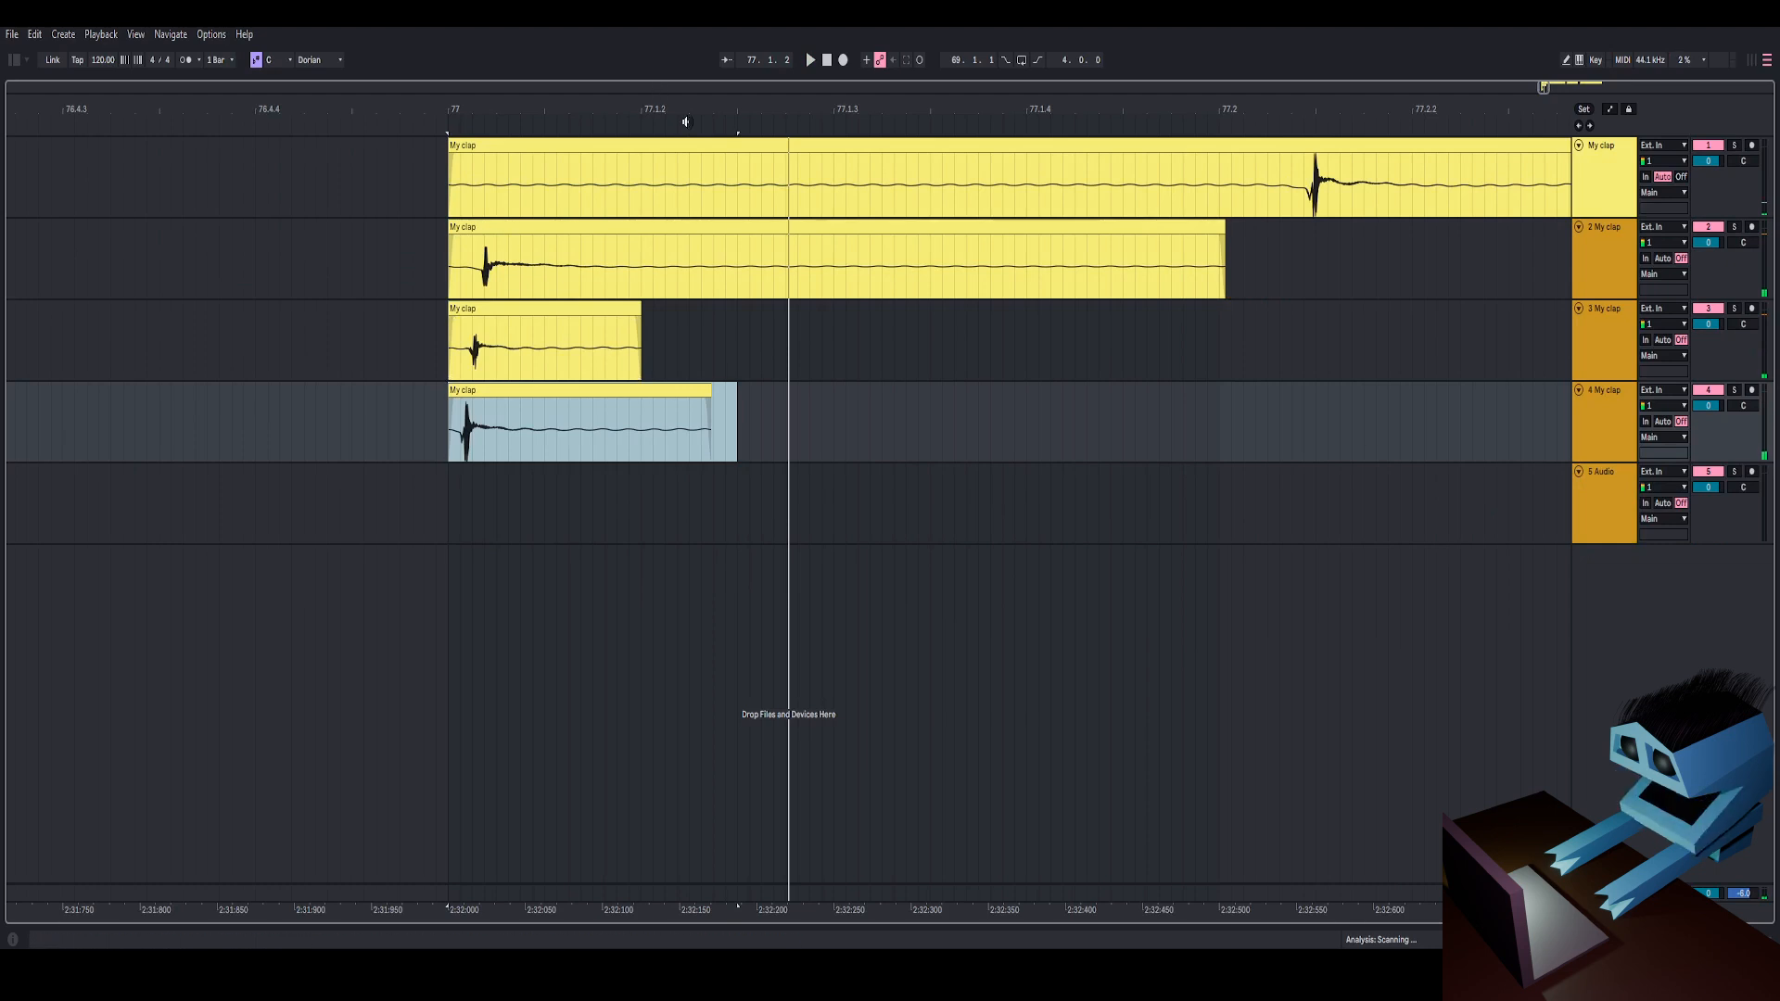
Move the clap just before bar 78 onto the fifth track at 77.1.1 and deactivate the leftover recording on the My clap track.
drag(686, 121, 632, 110)
click(705, 196)
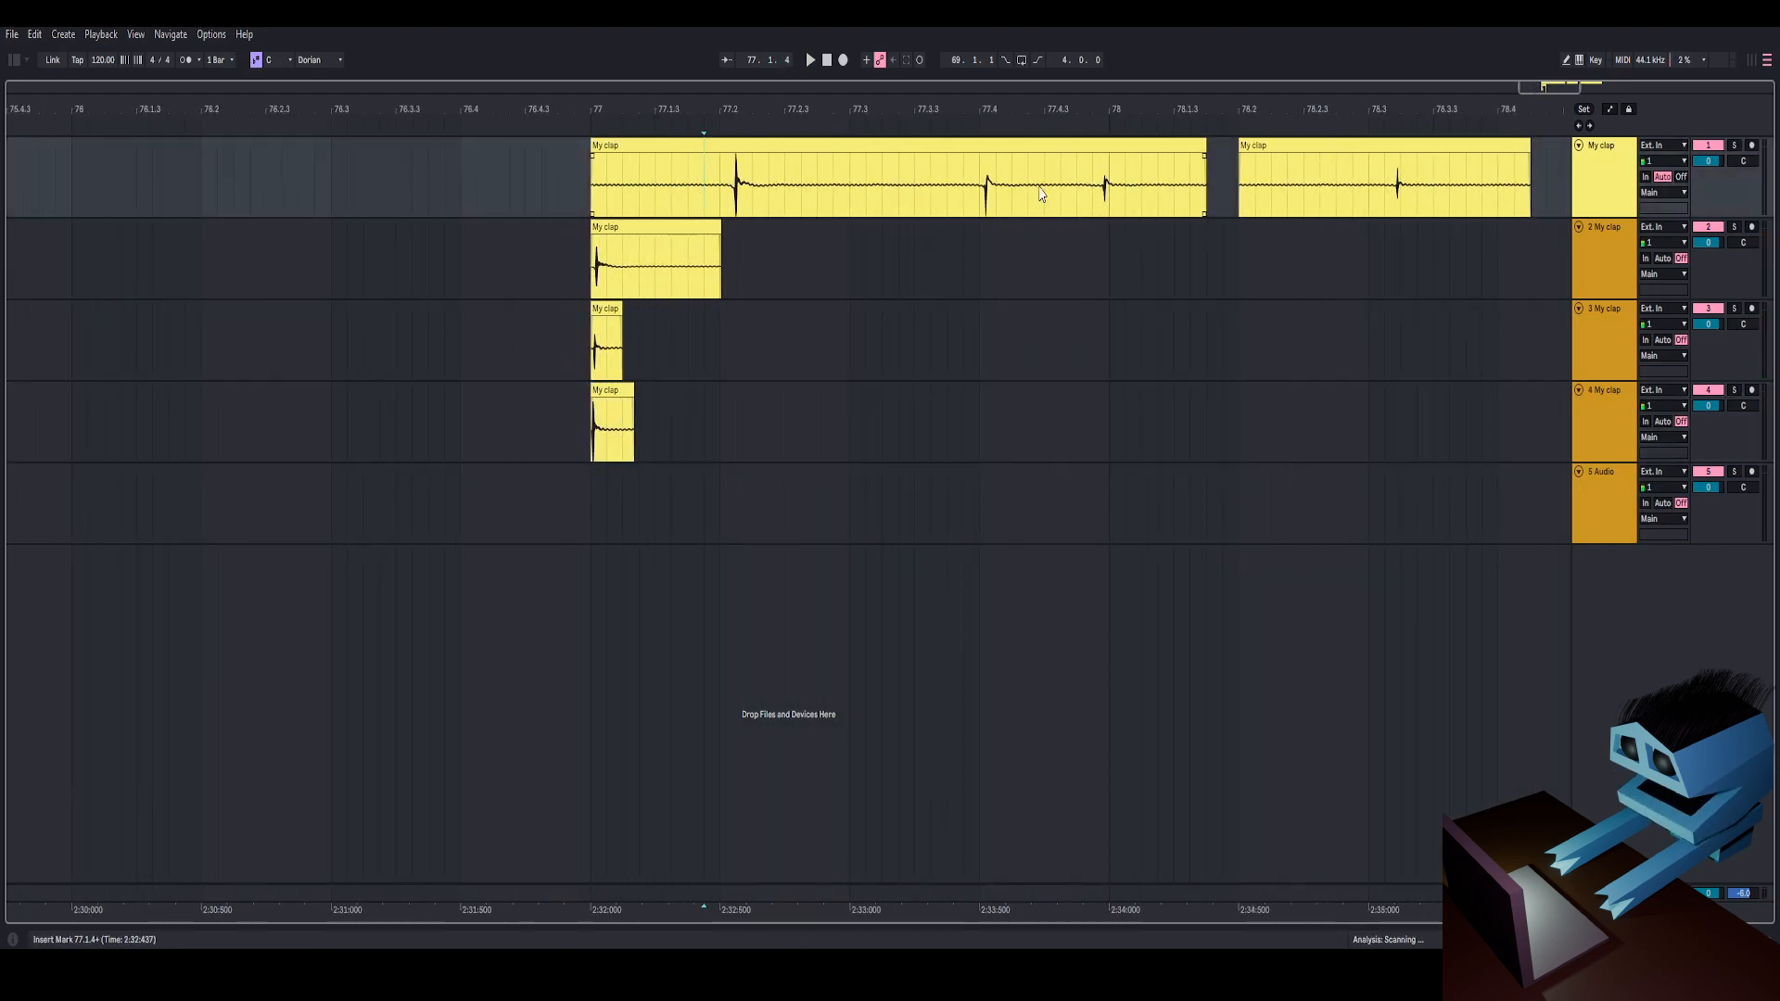
drag(1141, 191, 1092, 188)
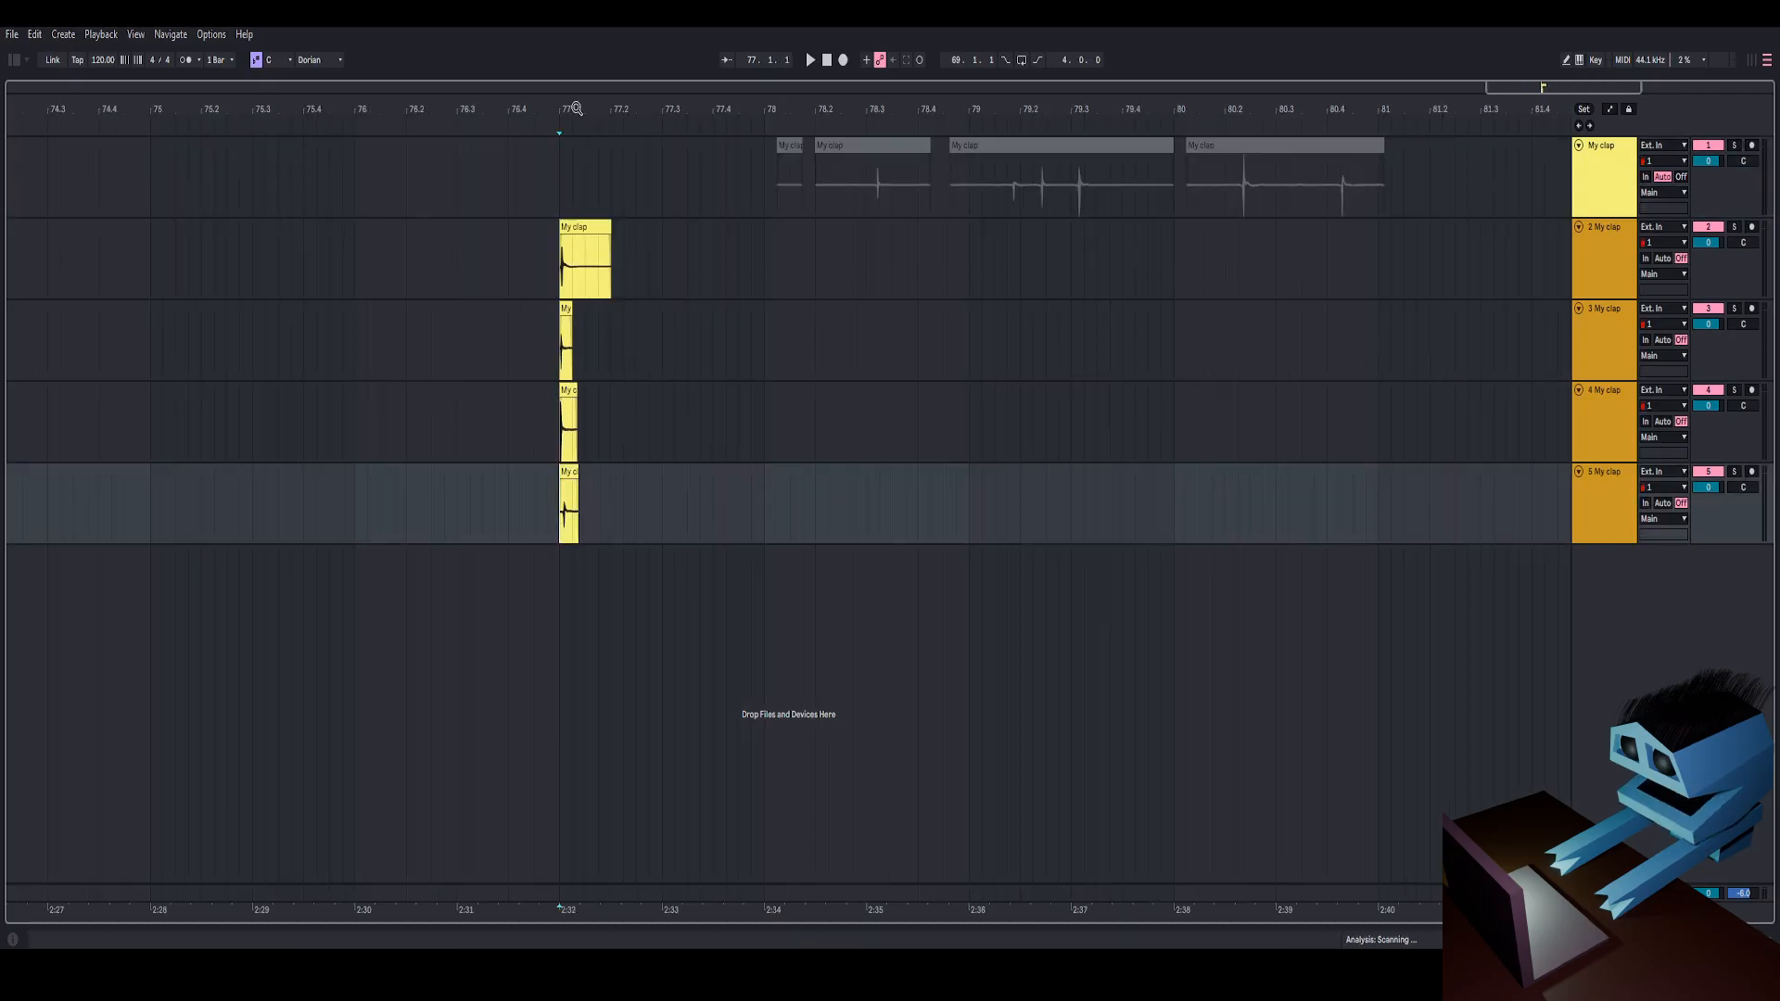
Play the four stacked claps together from 77.1.1.
mouse_move(579, 108)
mouse_down()
mouse_move(581, 140)
mouse_move(580, 109)
mouse_up()
key(space)
key(space)
key(space)
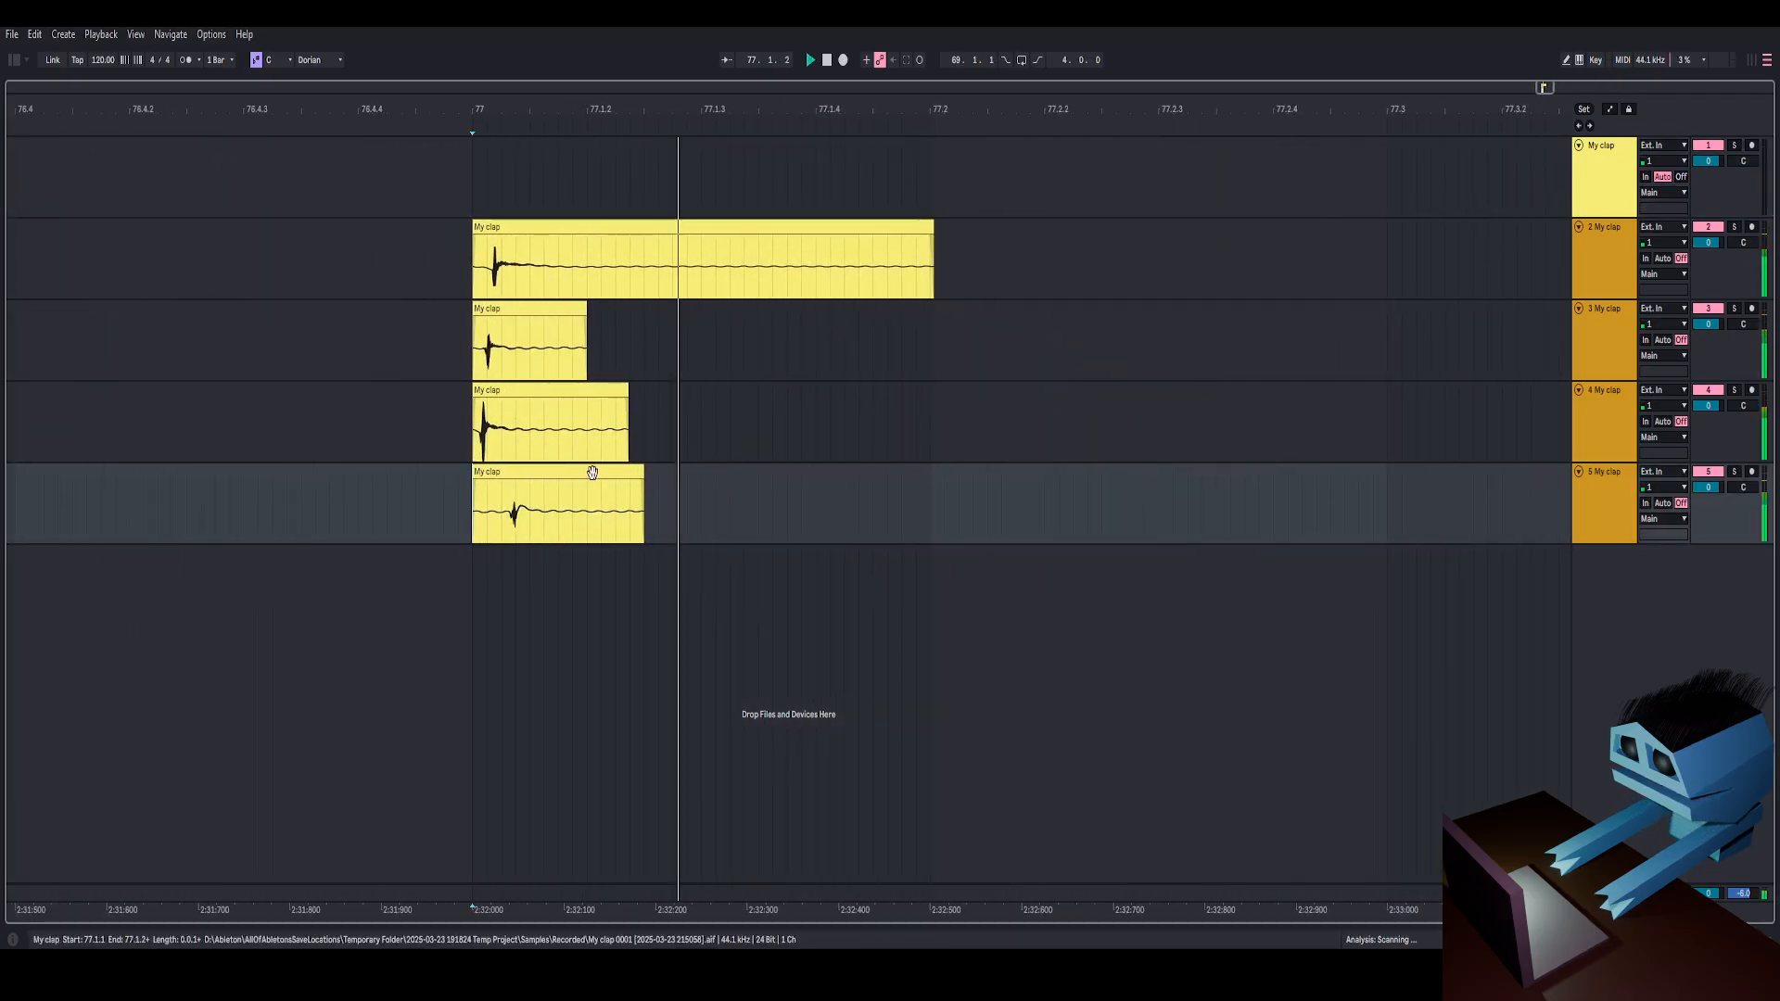
Set the sample start of the fifth track's clap clip to about 3.975 s, just before its transient, and play the layers together.
click(557, 474)
key(space)
key(space)
double_click(555, 477)
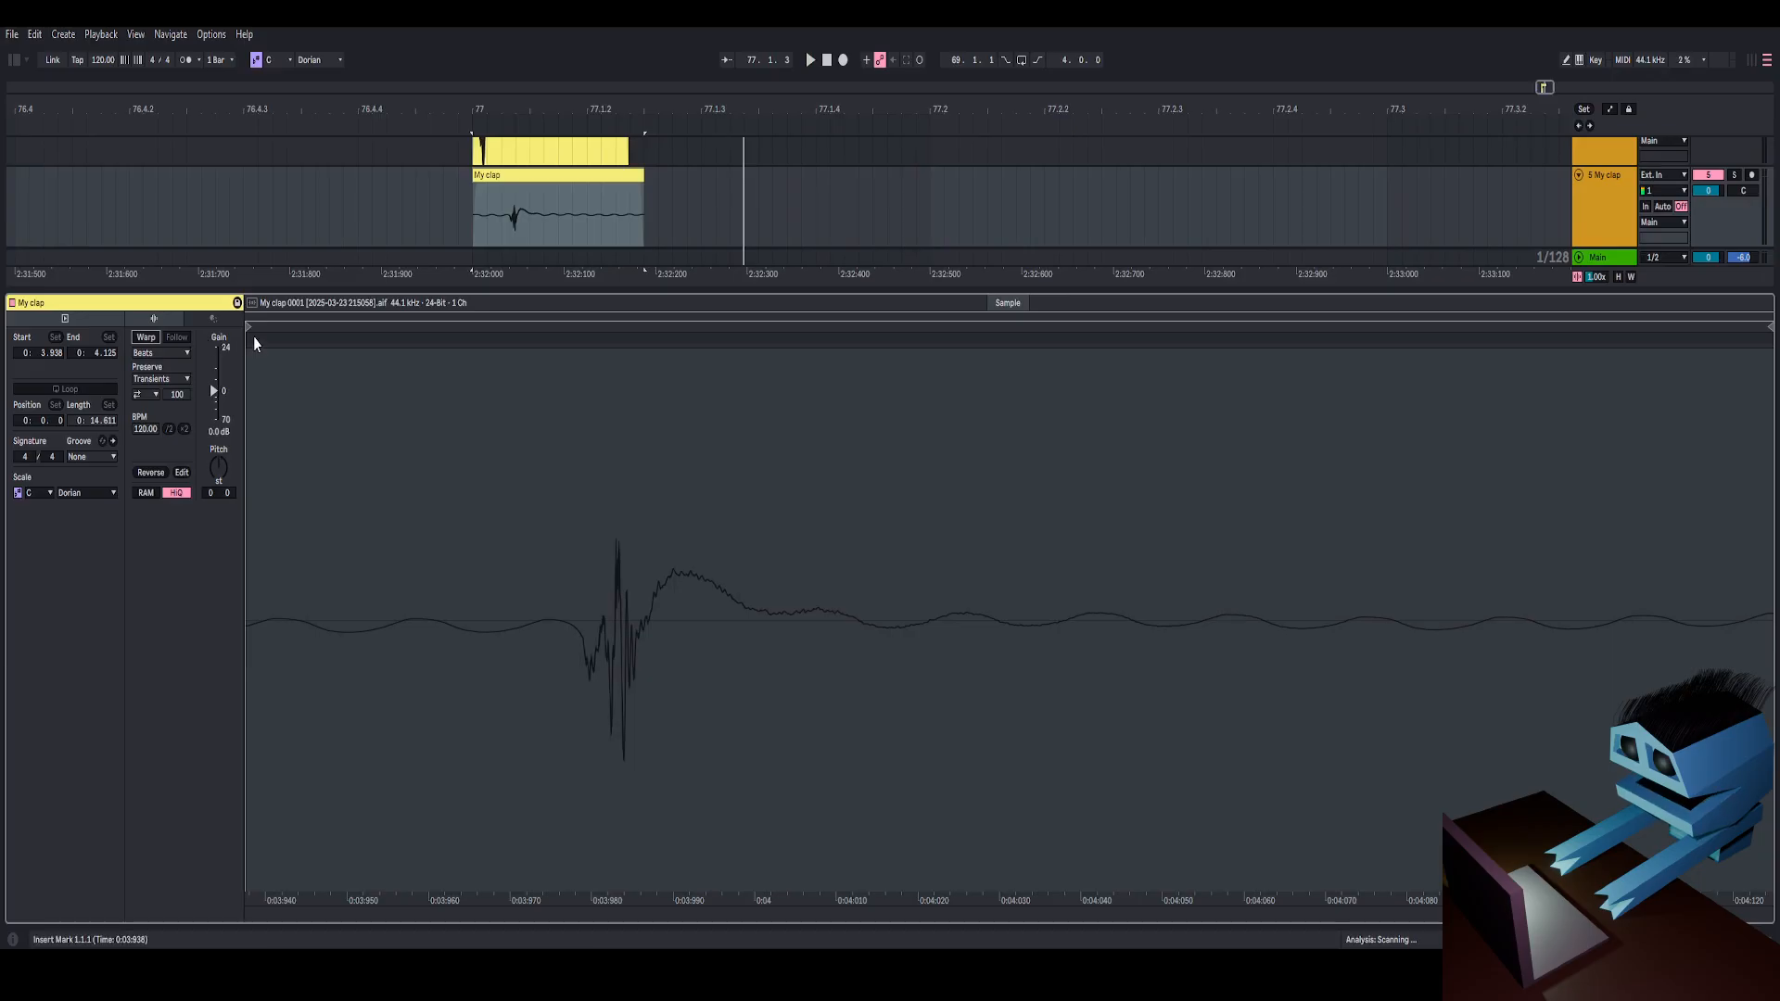
drag(251, 327, 555, 326)
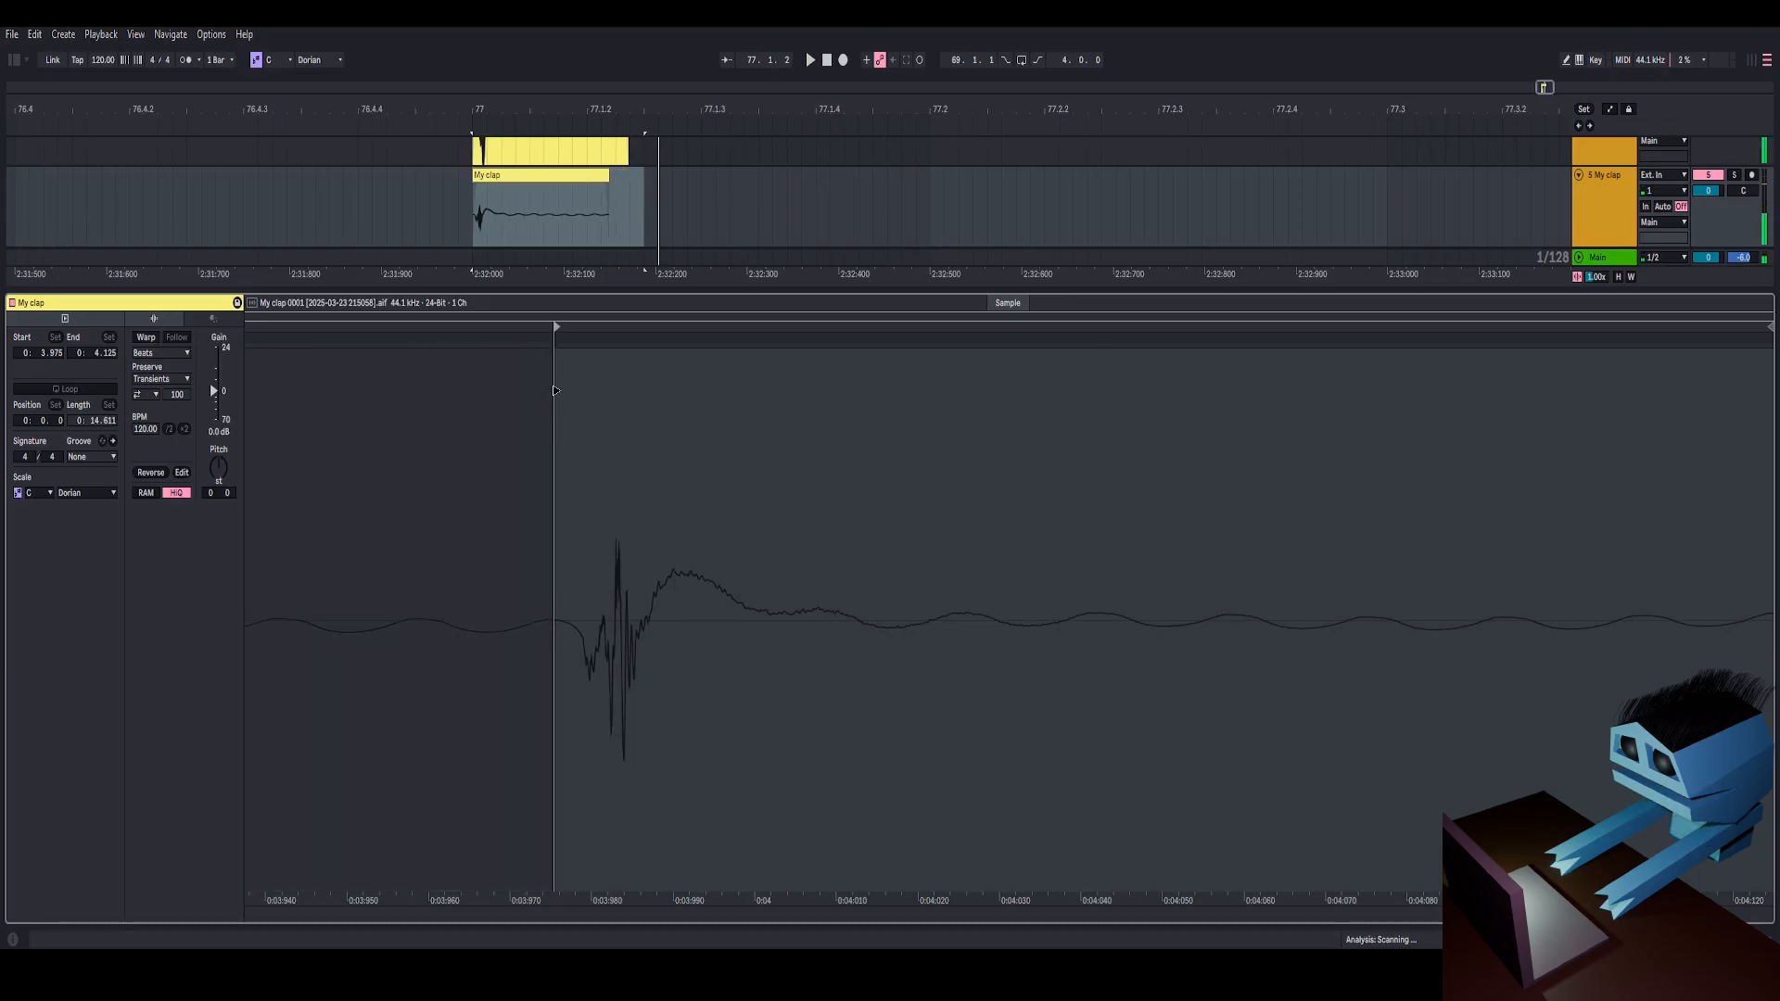
key(space)
key(space)
key(space)
key(space)
double_click(526, 178)
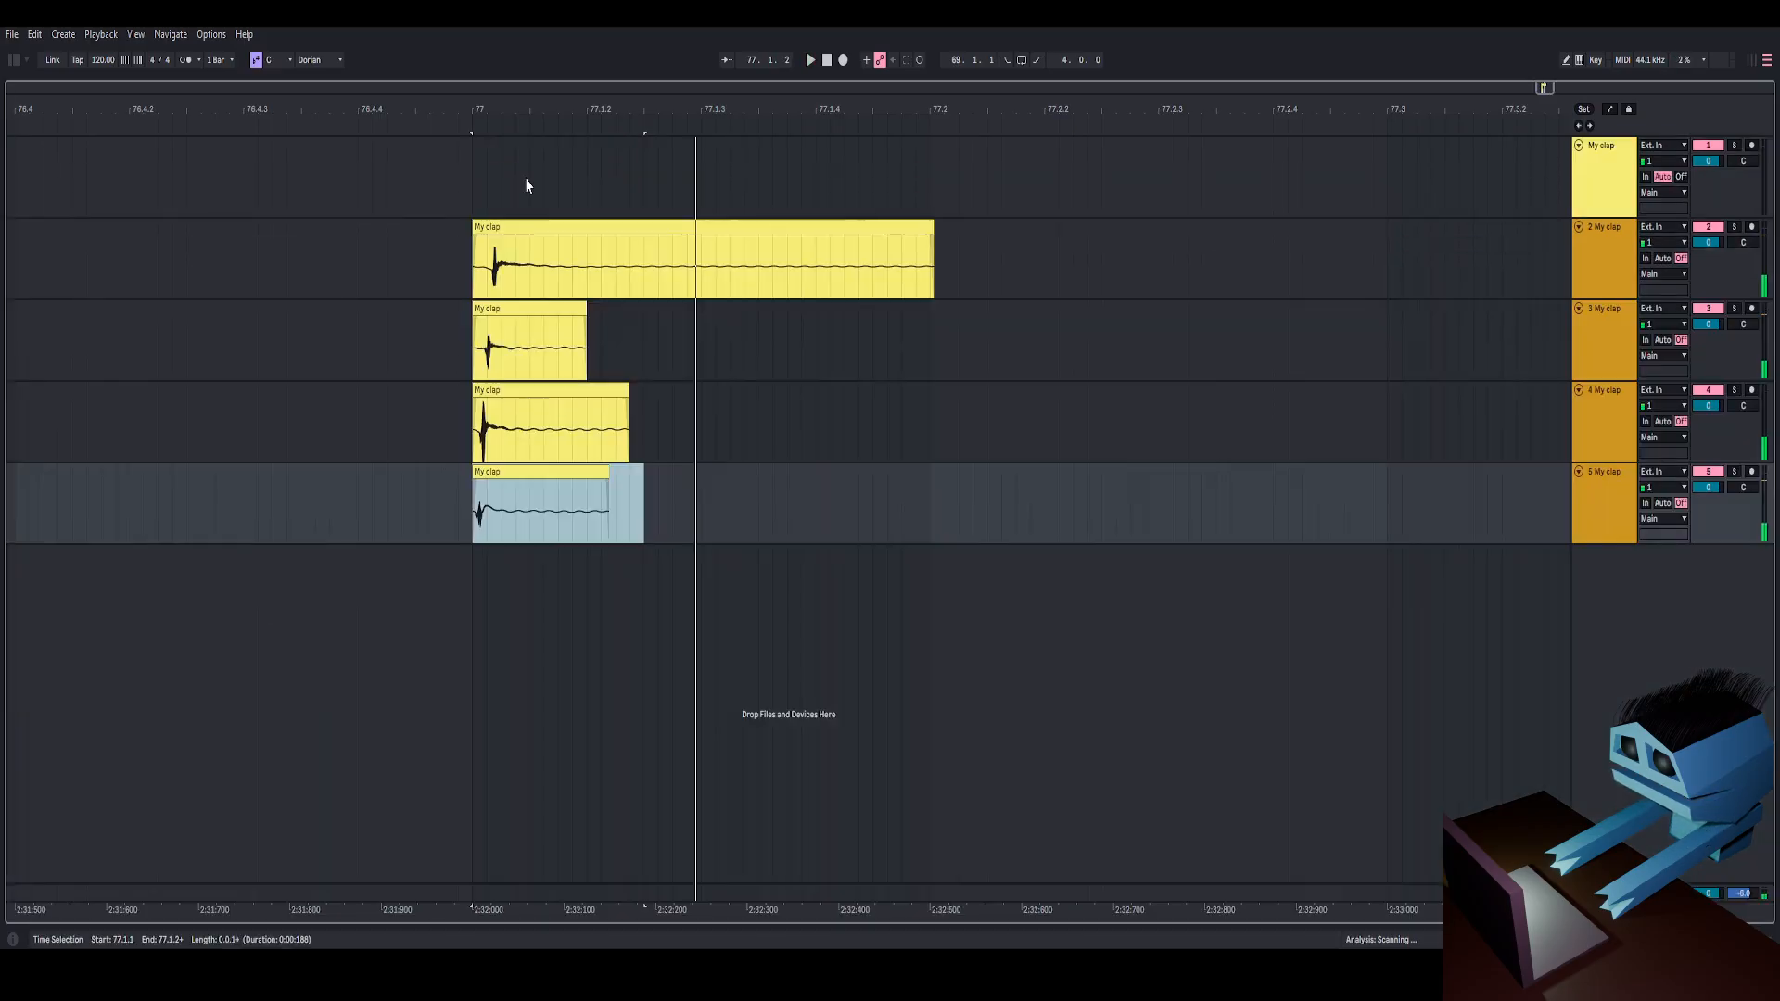
Shorten the clap clip on track 2 to about 0.19 s with a long fade-out and play the layers.
drag(932, 253, 522, 238)
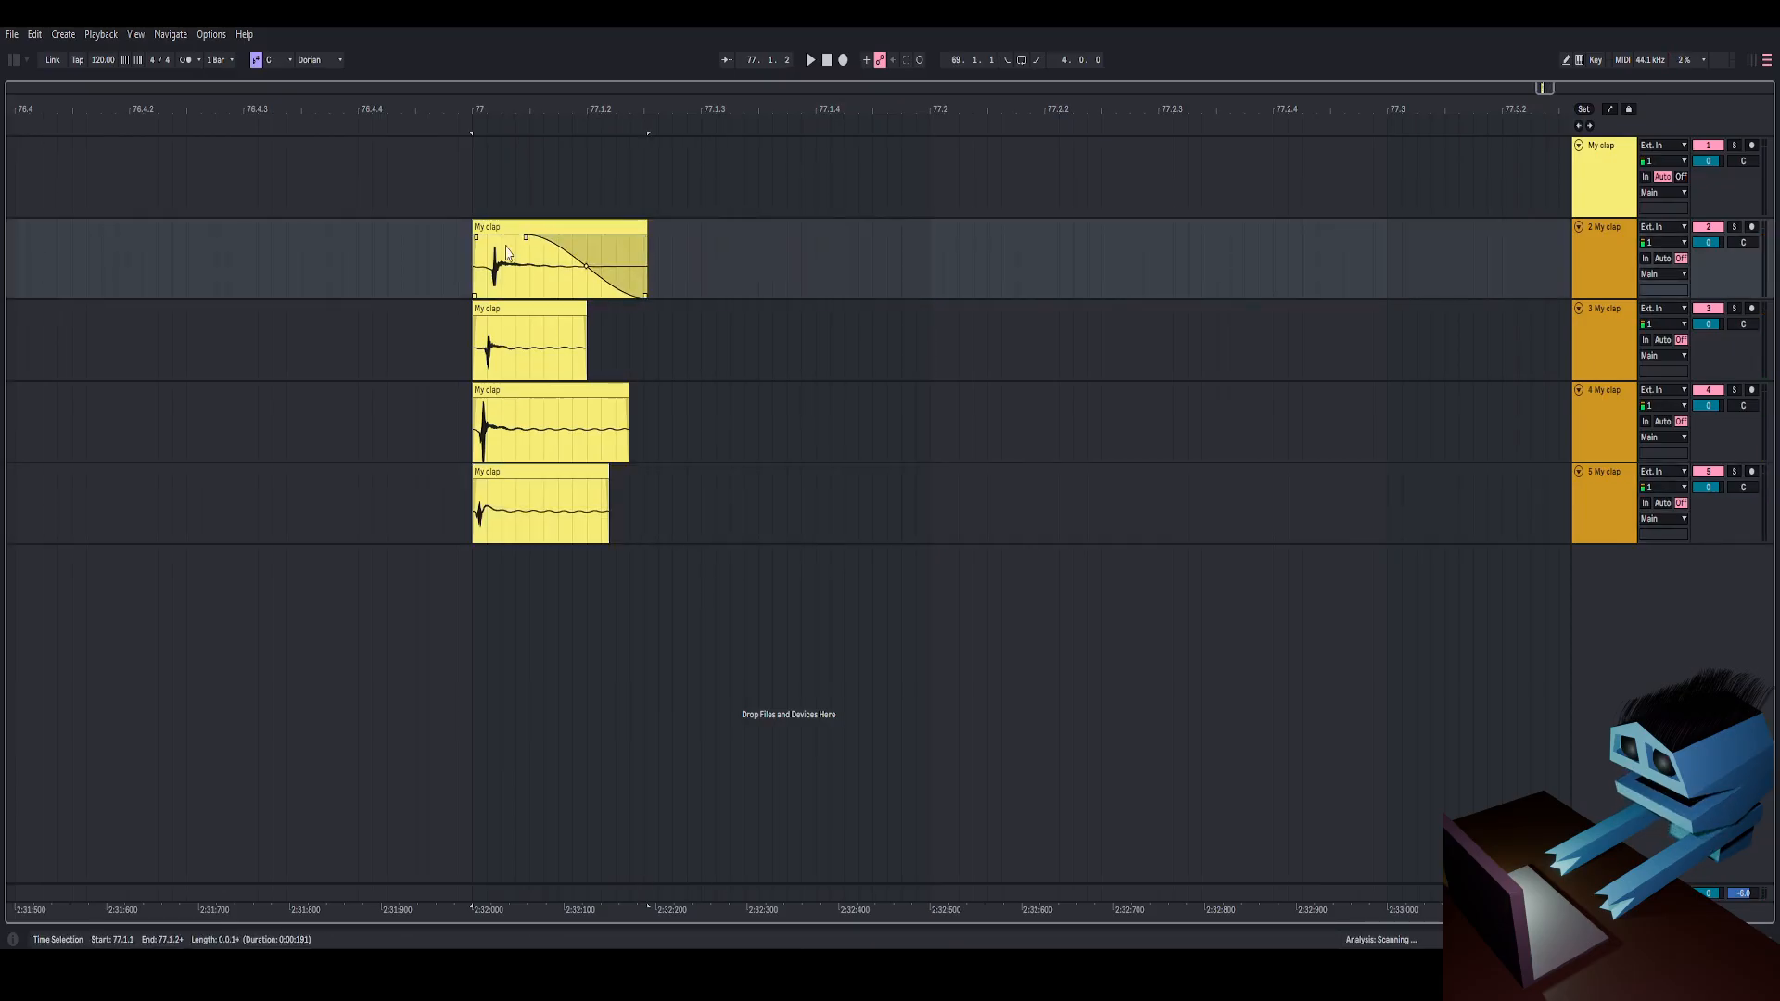
click(810, 60)
key(space)
Group the four clap layer tracks, tracks 2 to 5.
click(1611, 536)
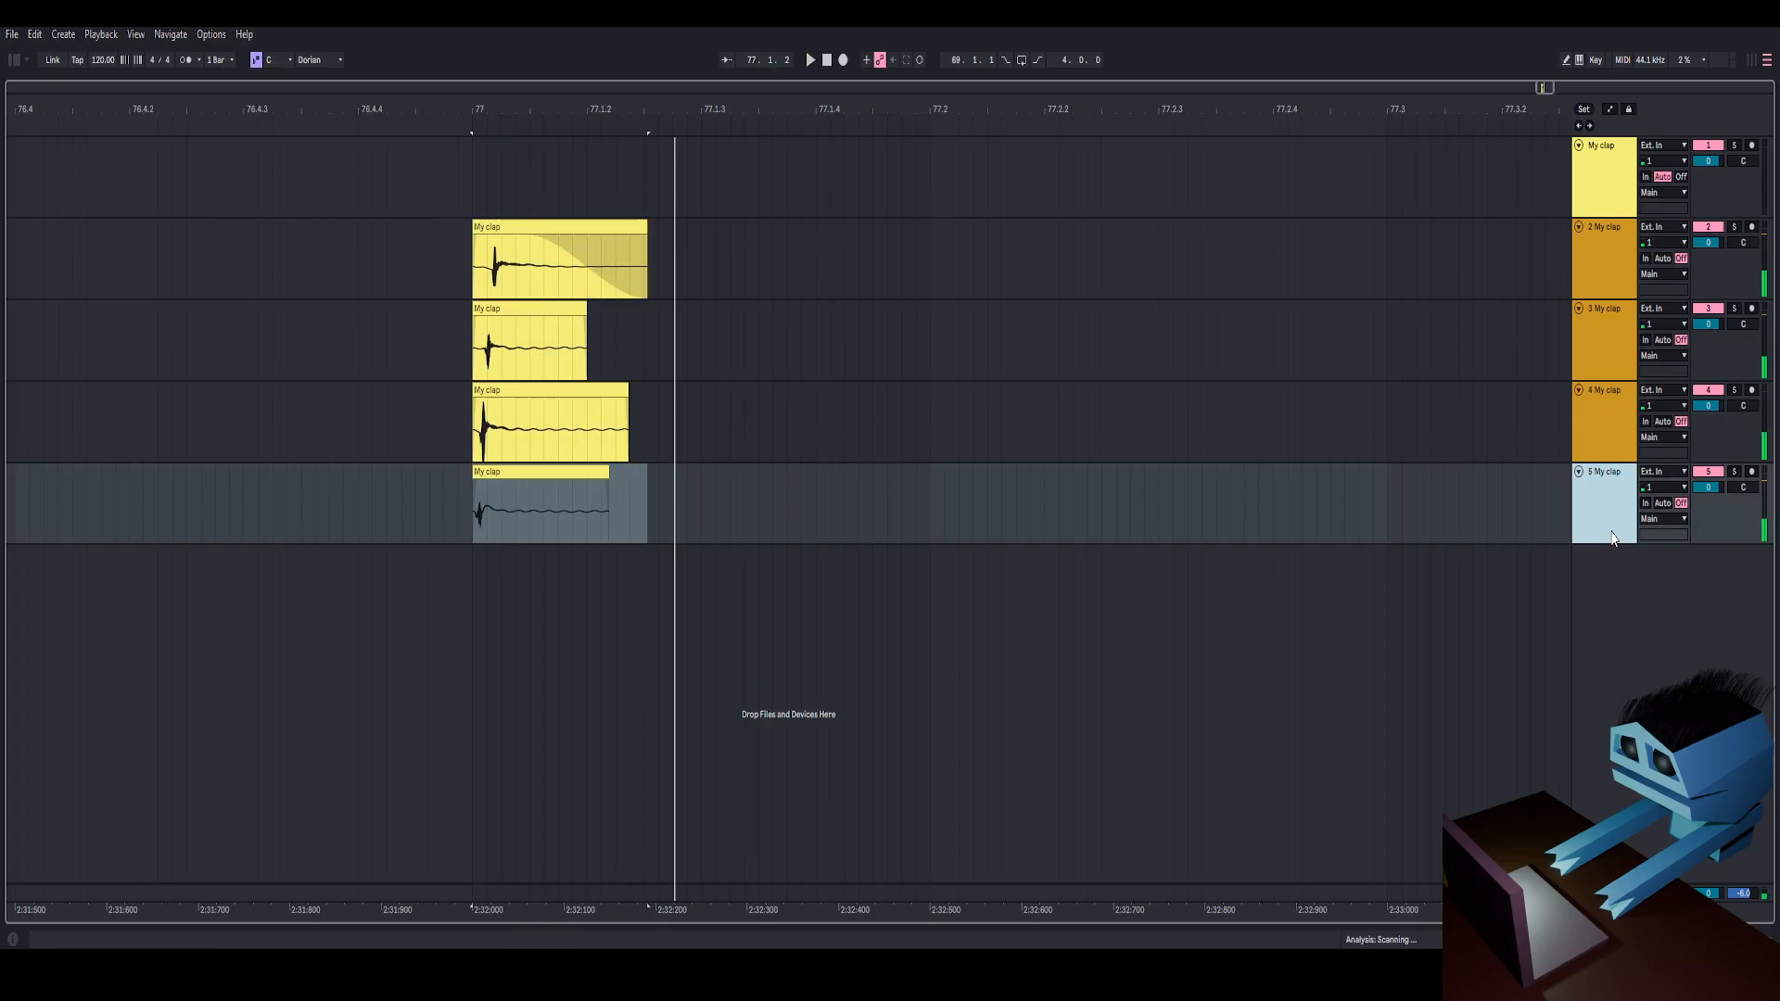
shift+click(1600, 269)
key(ctrl+g)
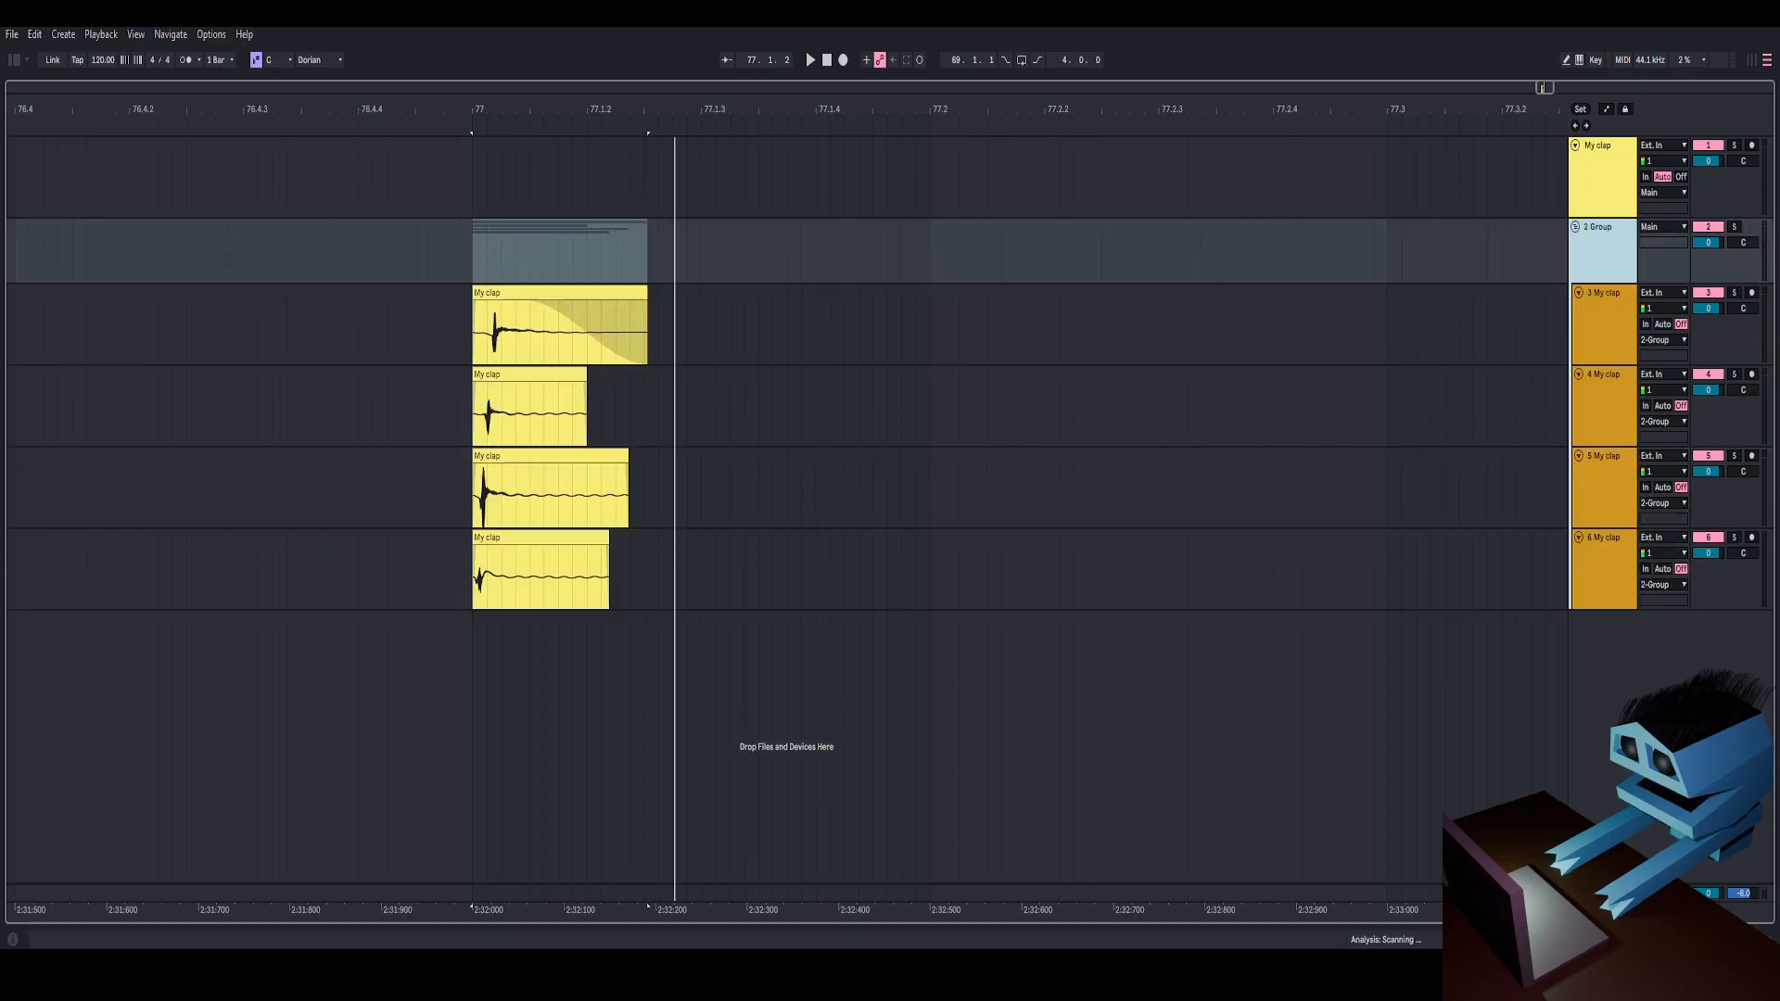
Load Snap Heap from the Fx collection onto the clap group and hide the browser.
click(14, 59)
click(36, 183)
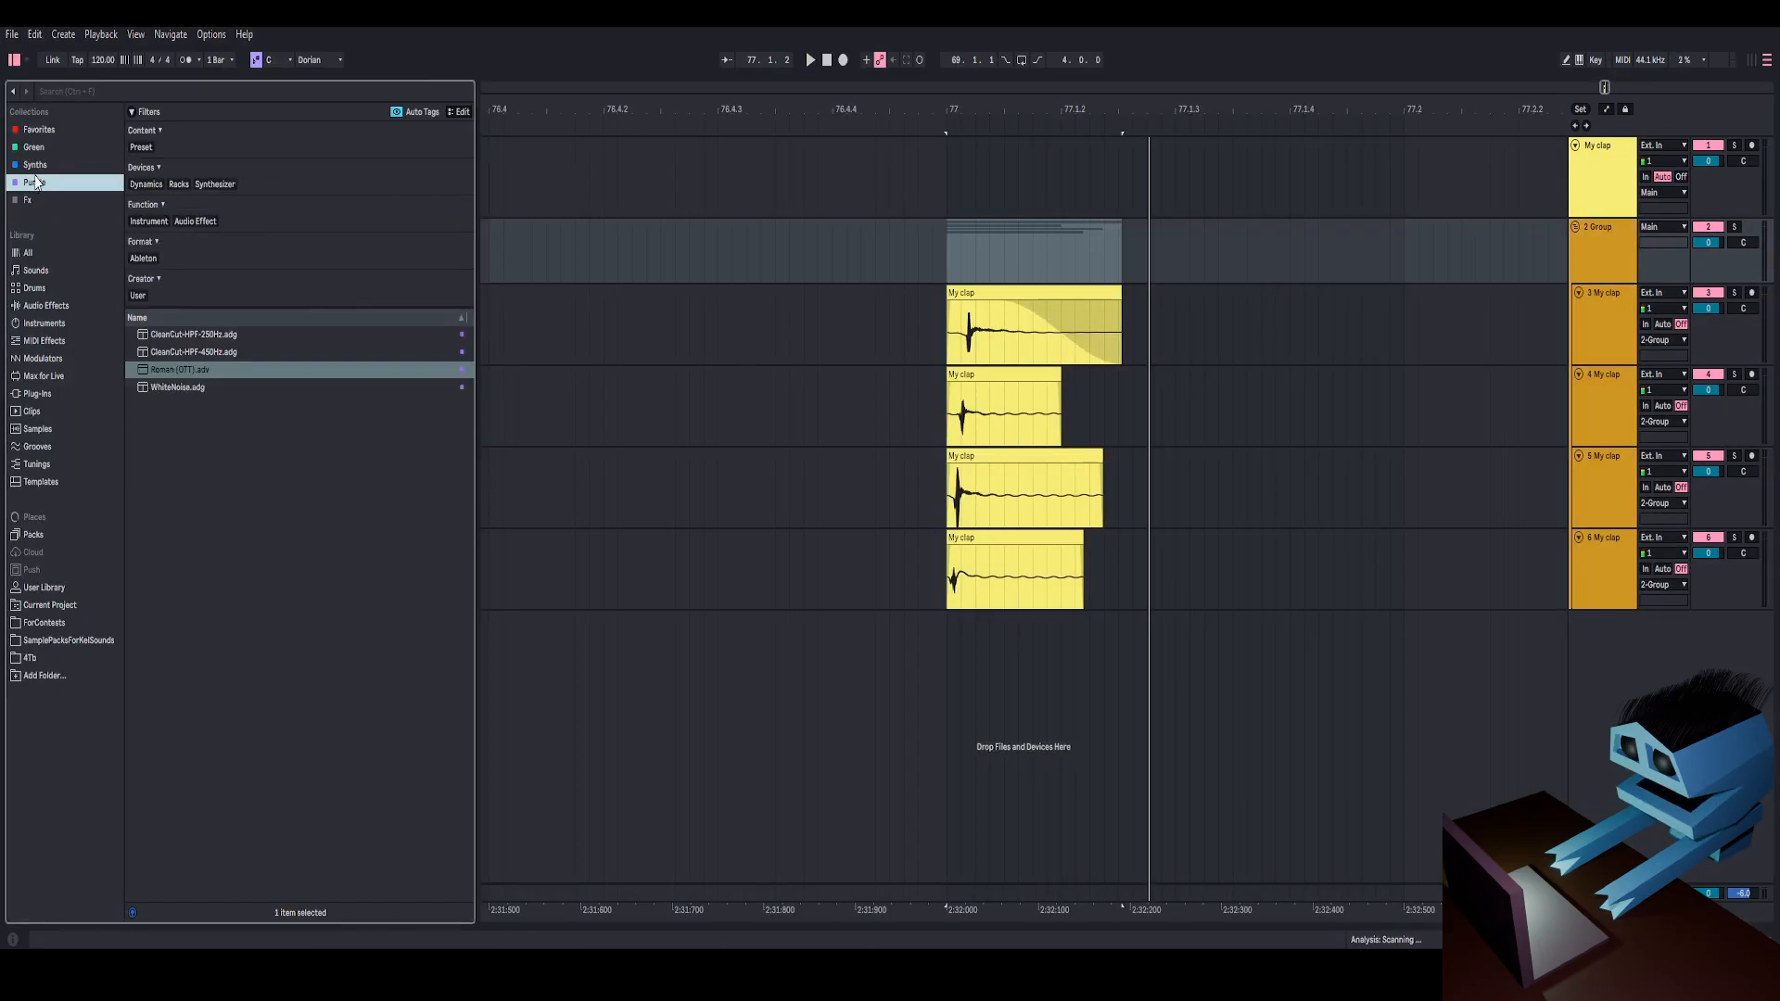
click(28, 199)
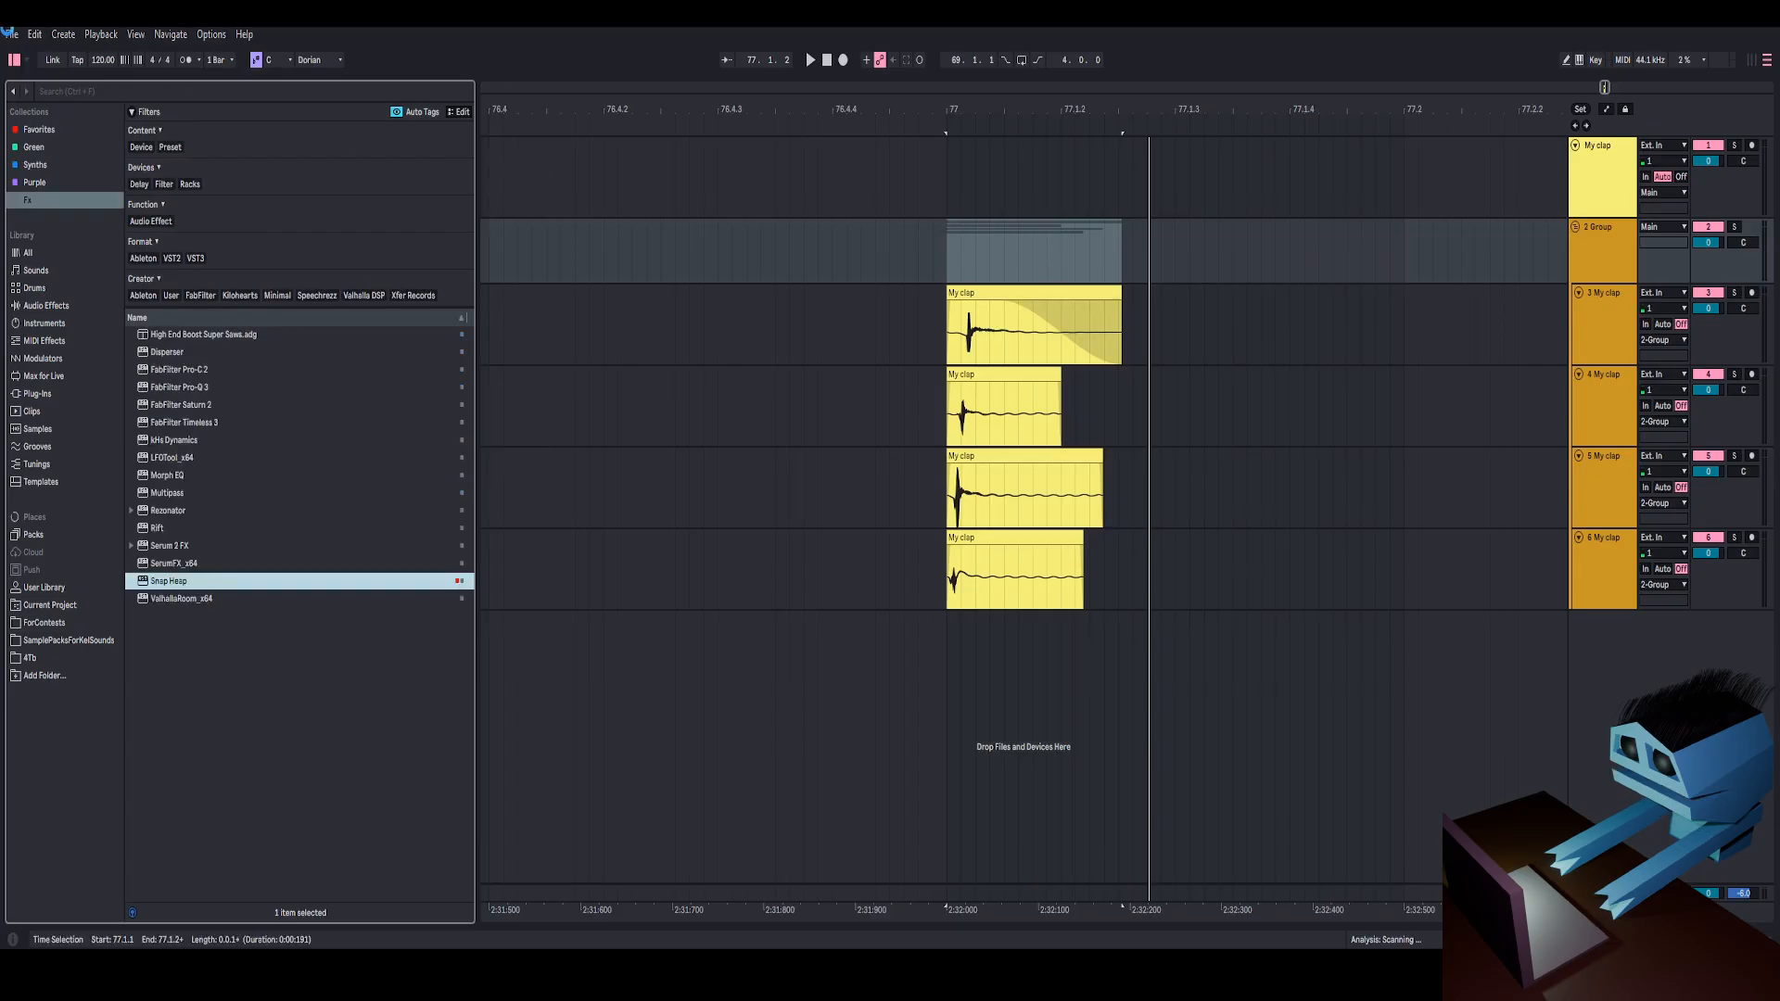
key(Return)
key(ctrl+alt+b)
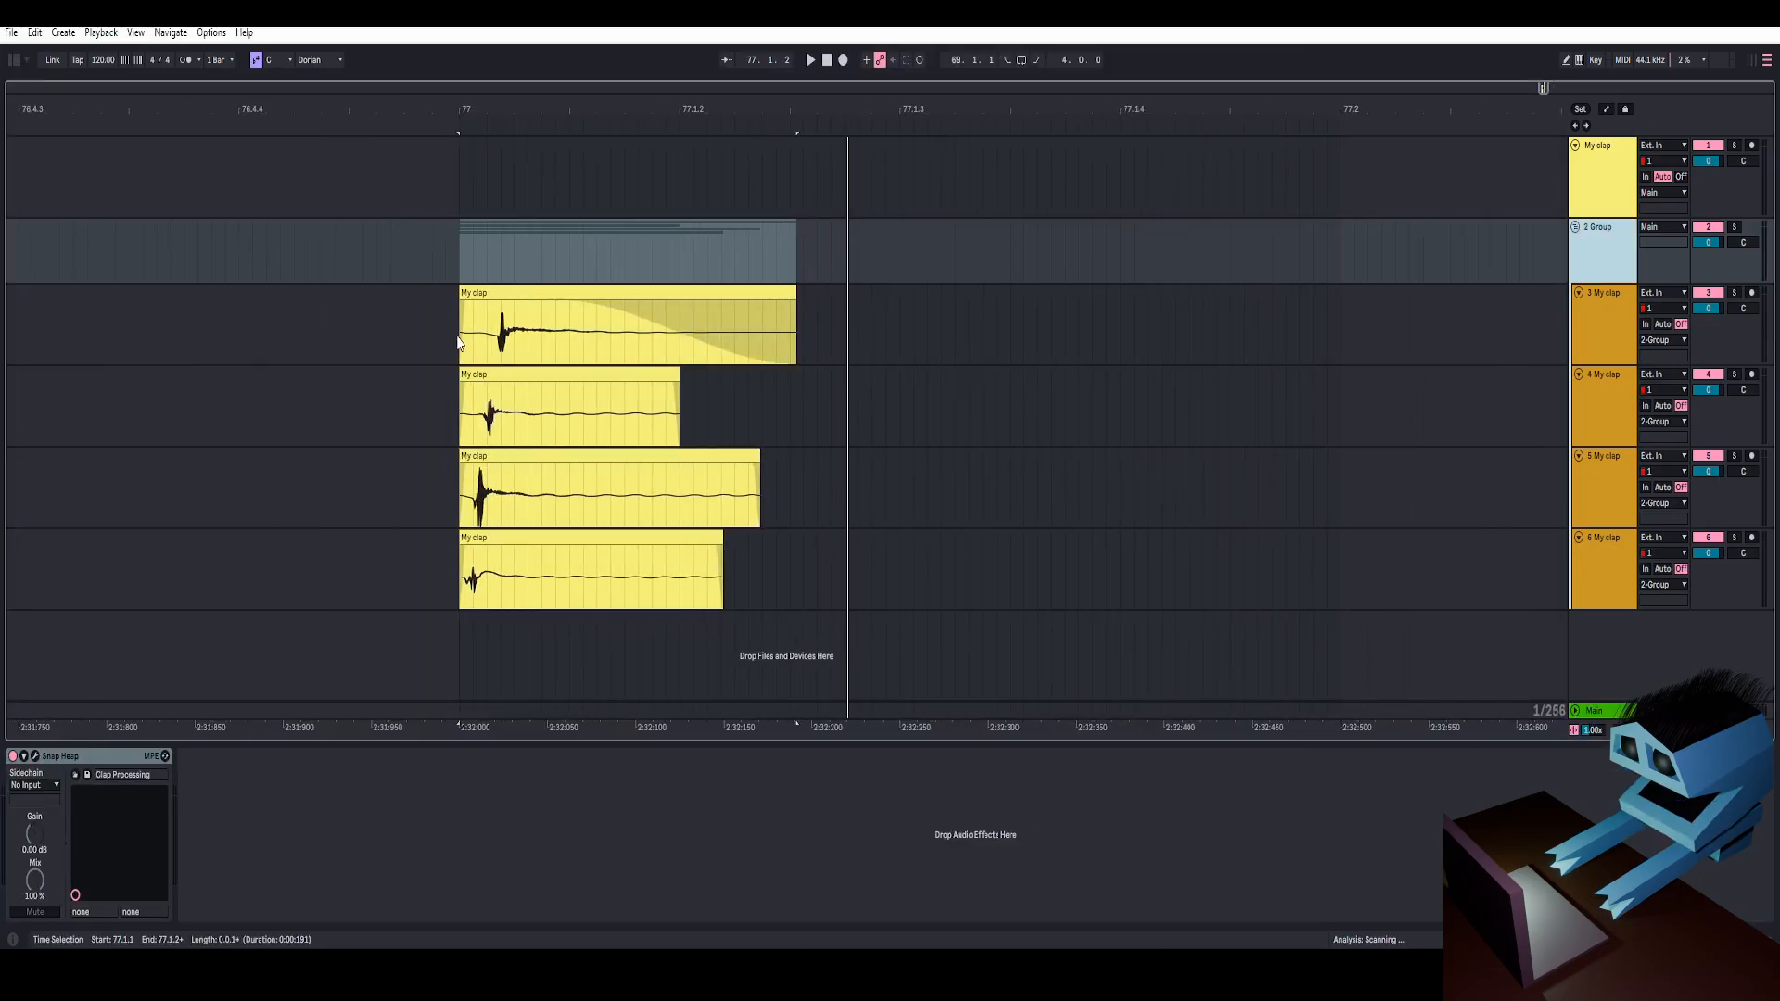
Play the grouped claps from 77.1.1 and collapse the four clap tracks inside the group.
click(461, 321)
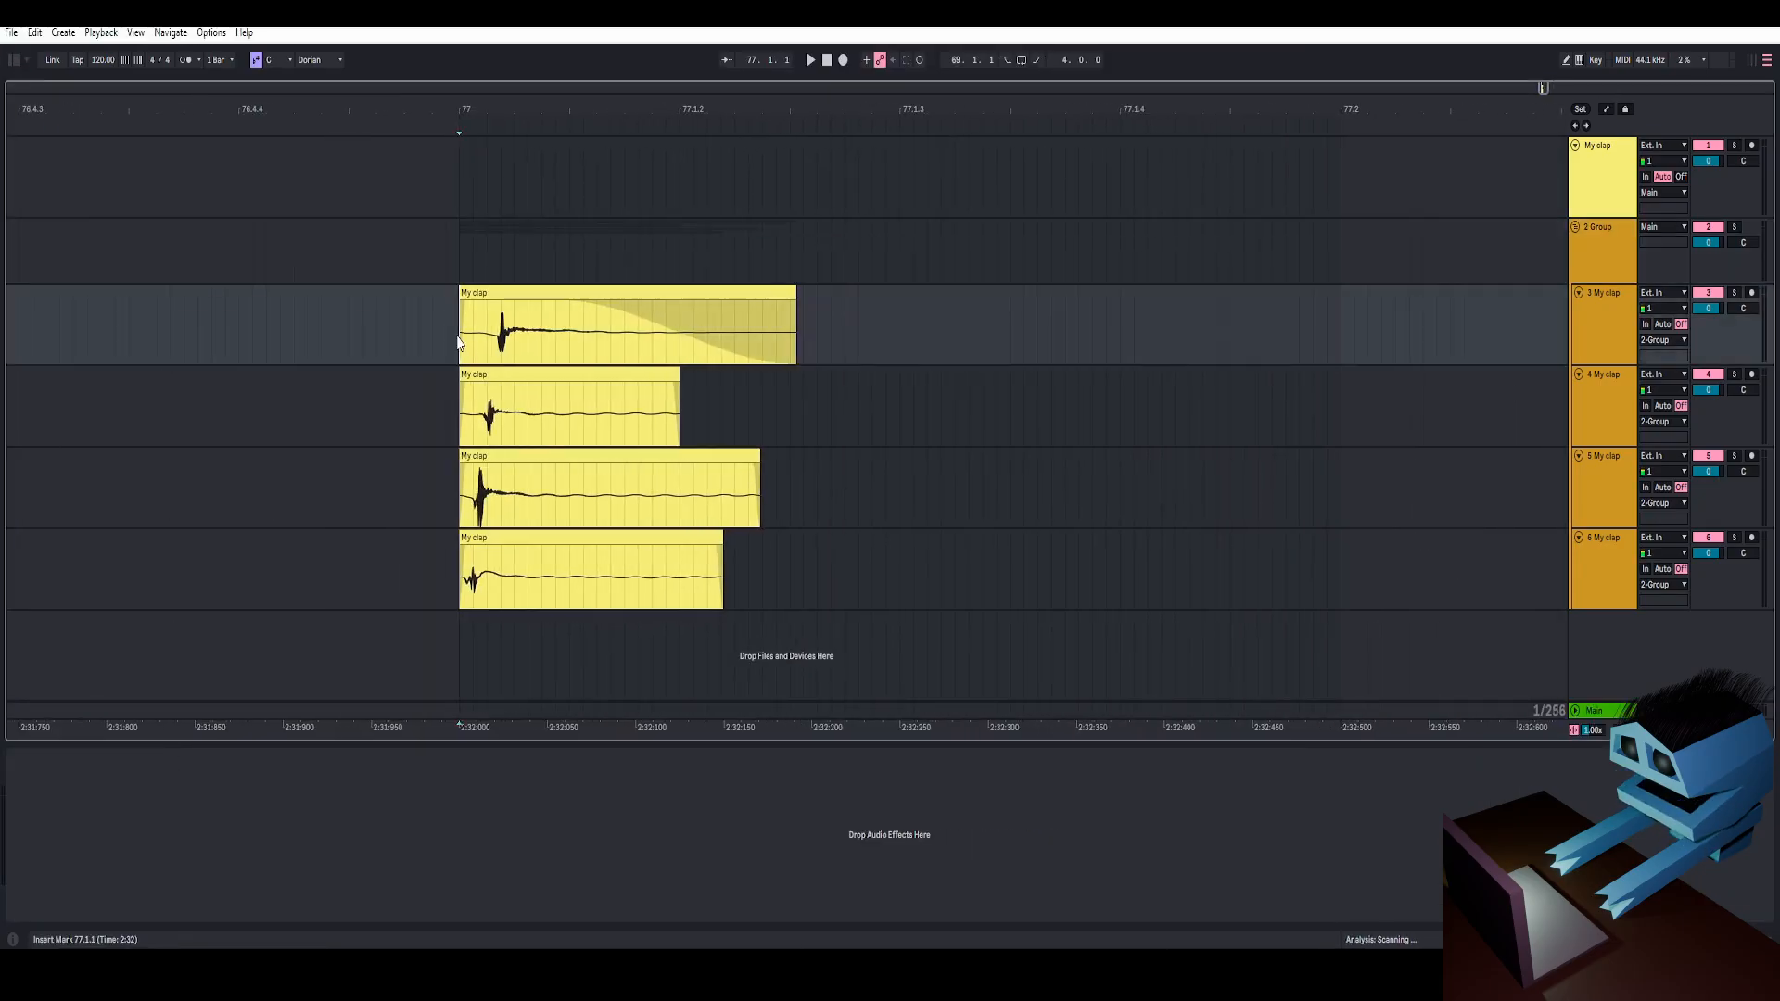
key(space)
click(679, 318)
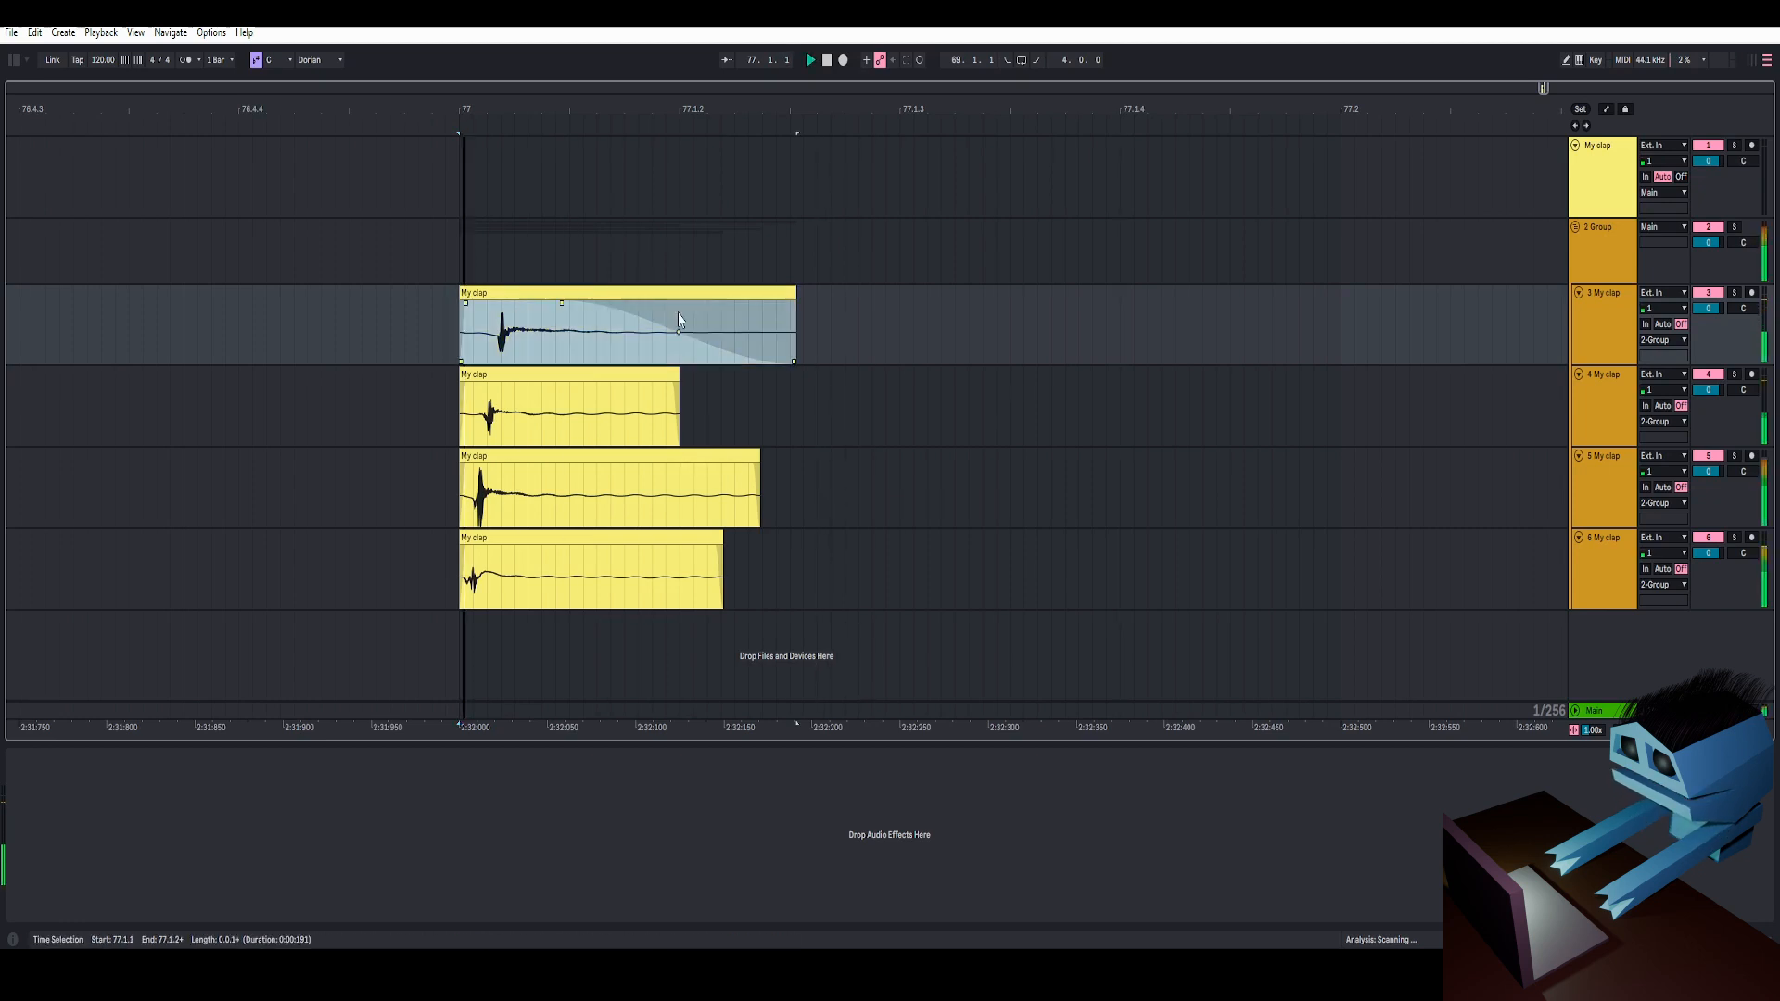
click(1578, 293)
click(1578, 311)
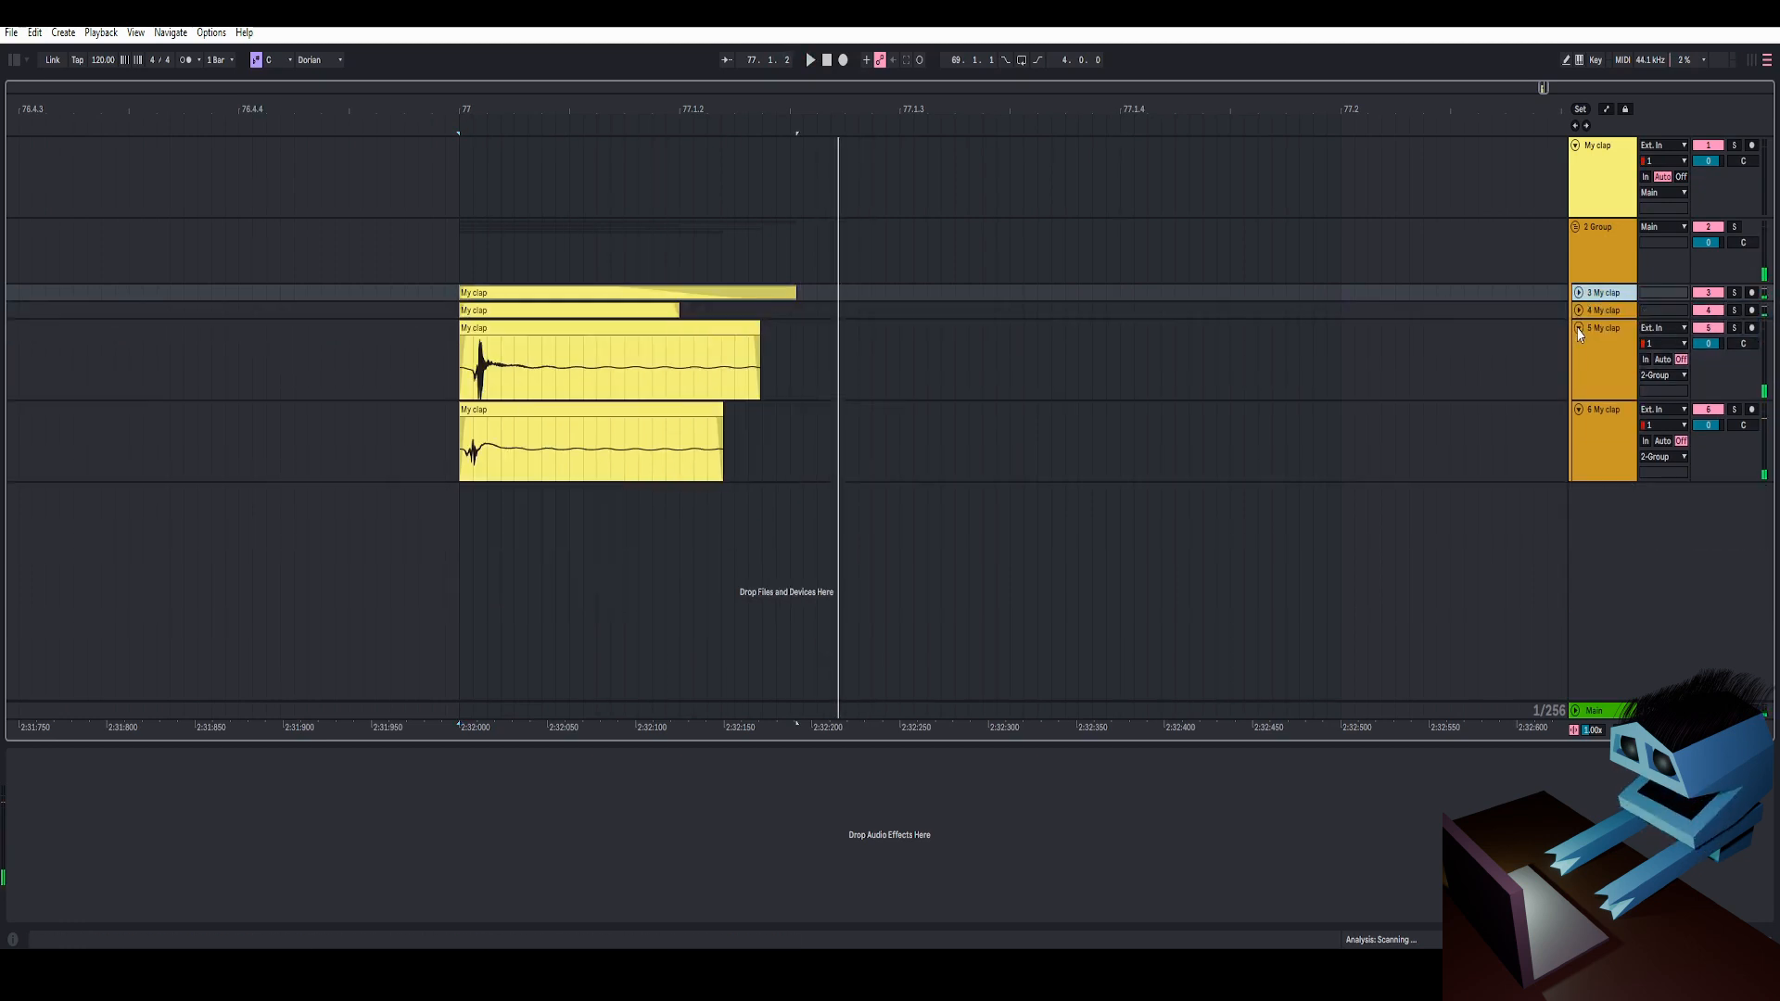
click(1578, 328)
click(1578, 345)
Open the clap group's Snap Heap and add a Gain effect set to -10 dB on Serial Bus 1.
click(1600, 269)
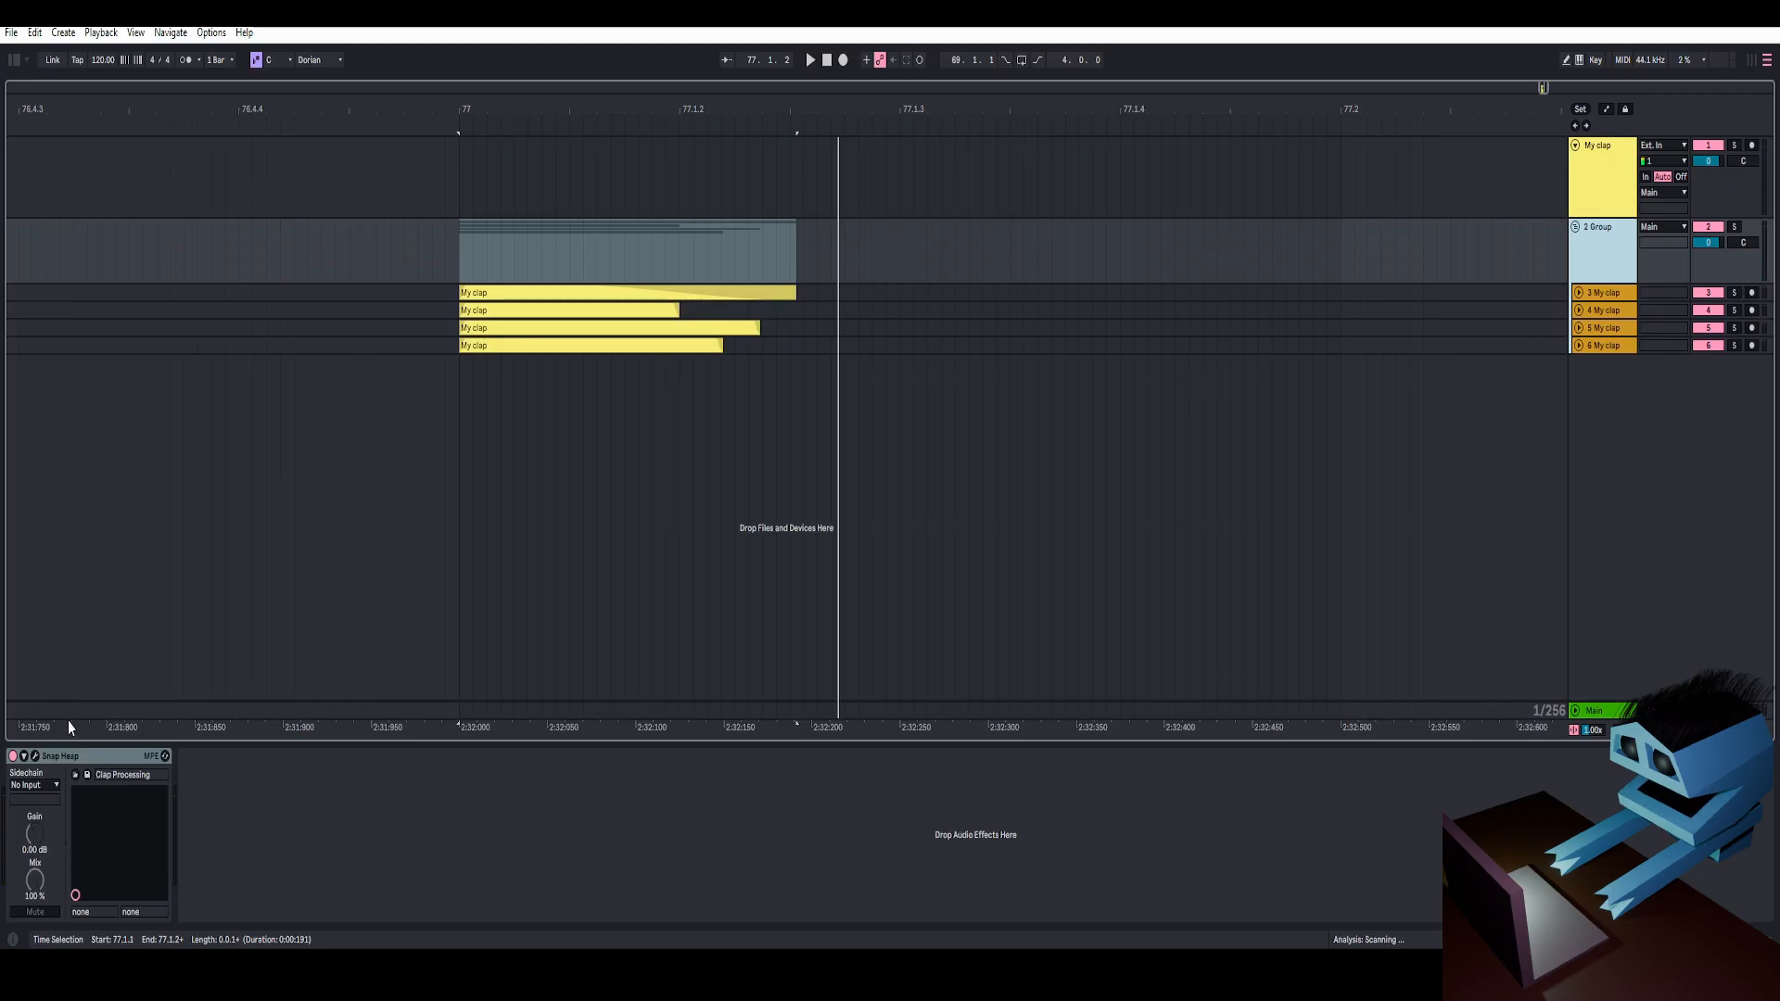
click(35, 756)
click(557, 258)
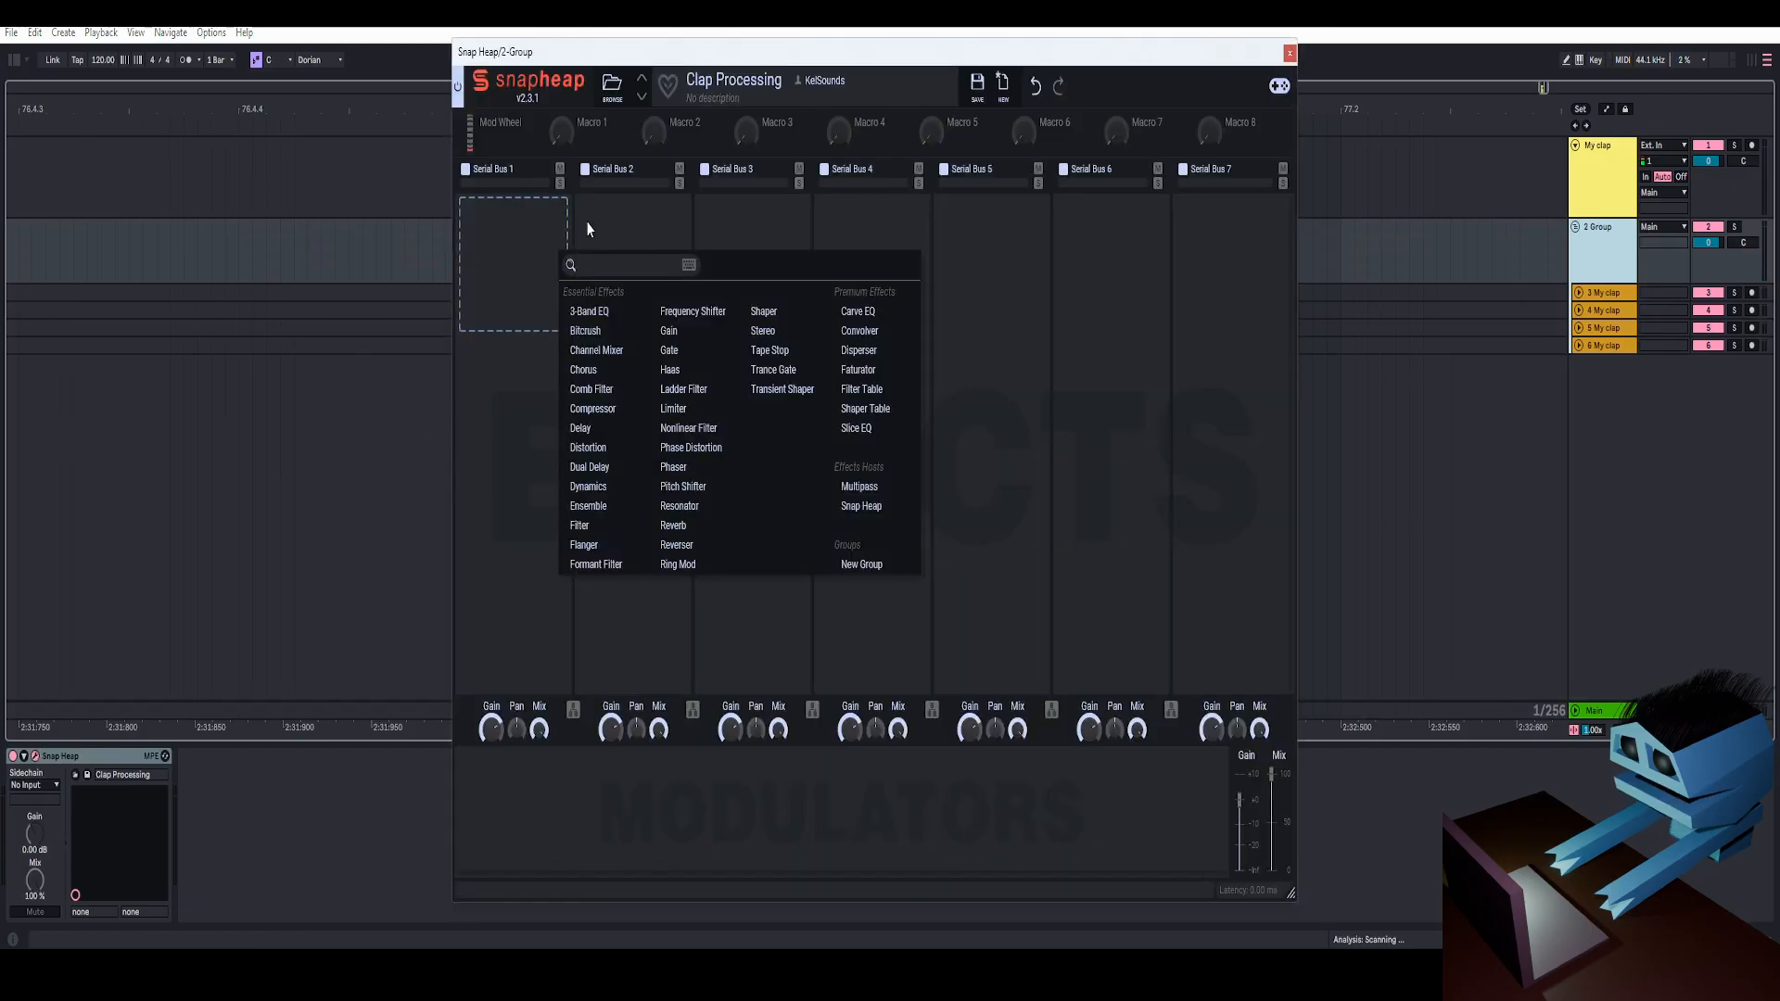
click(669, 335)
right_click(496, 247)
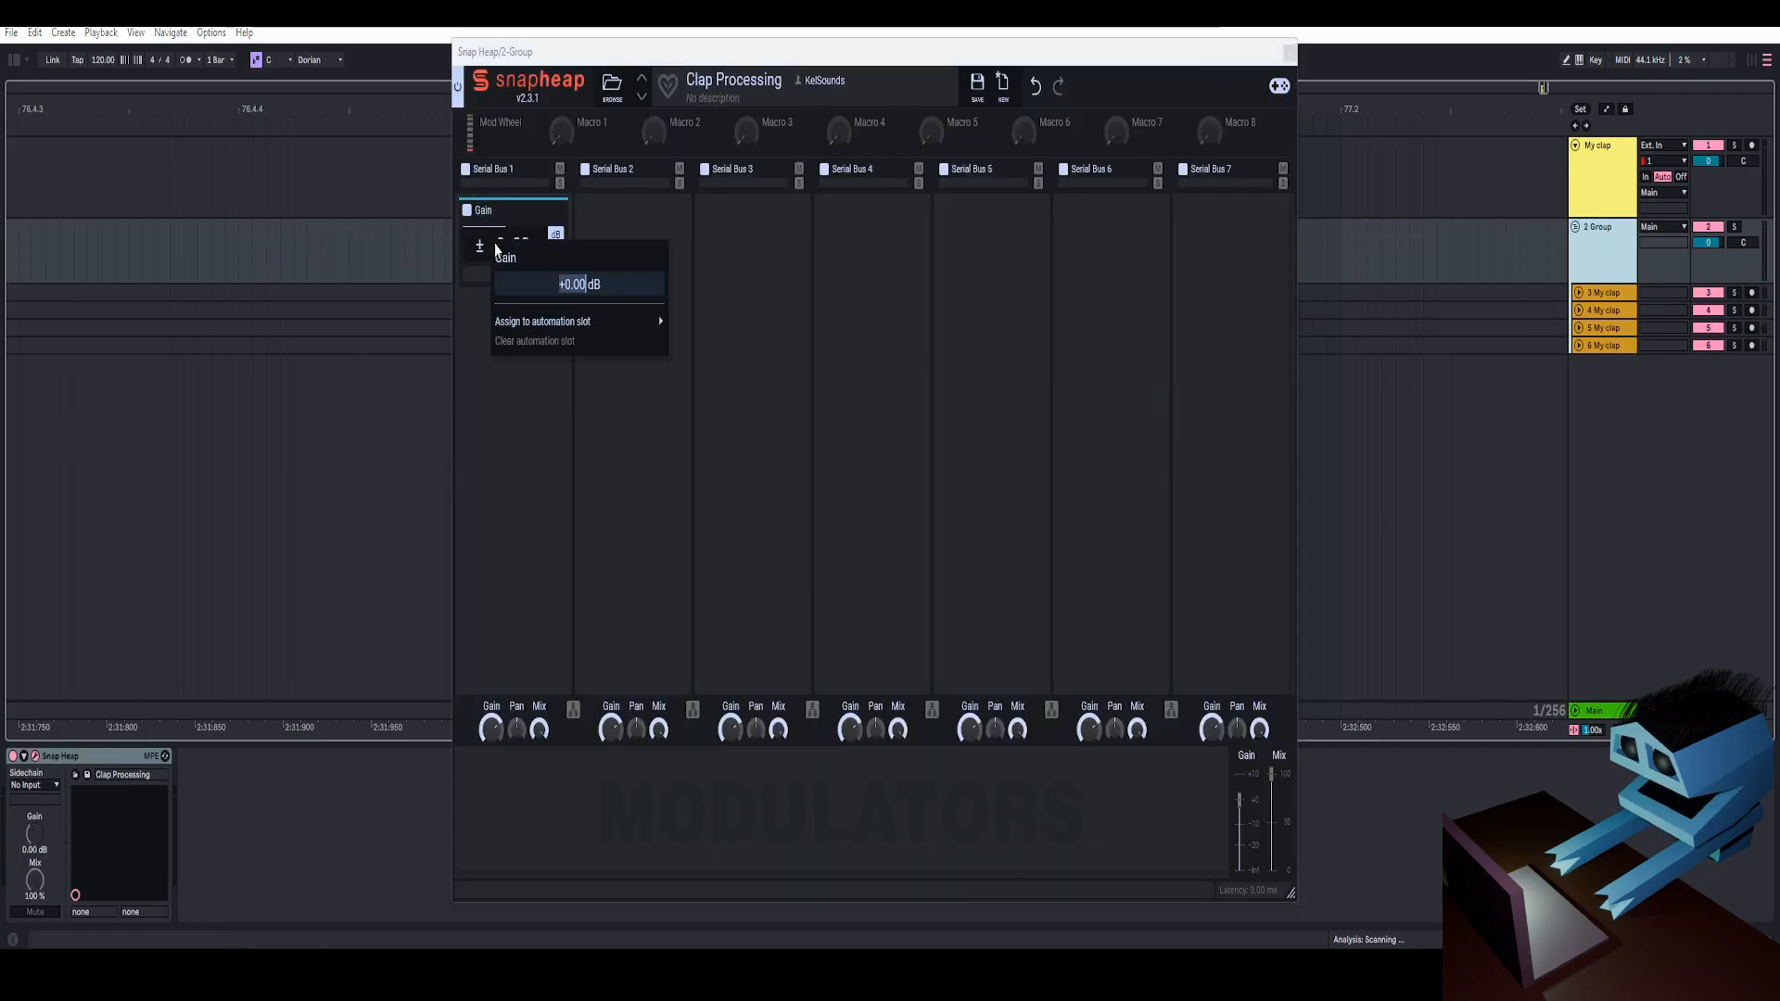
text(-10)
key(Return)
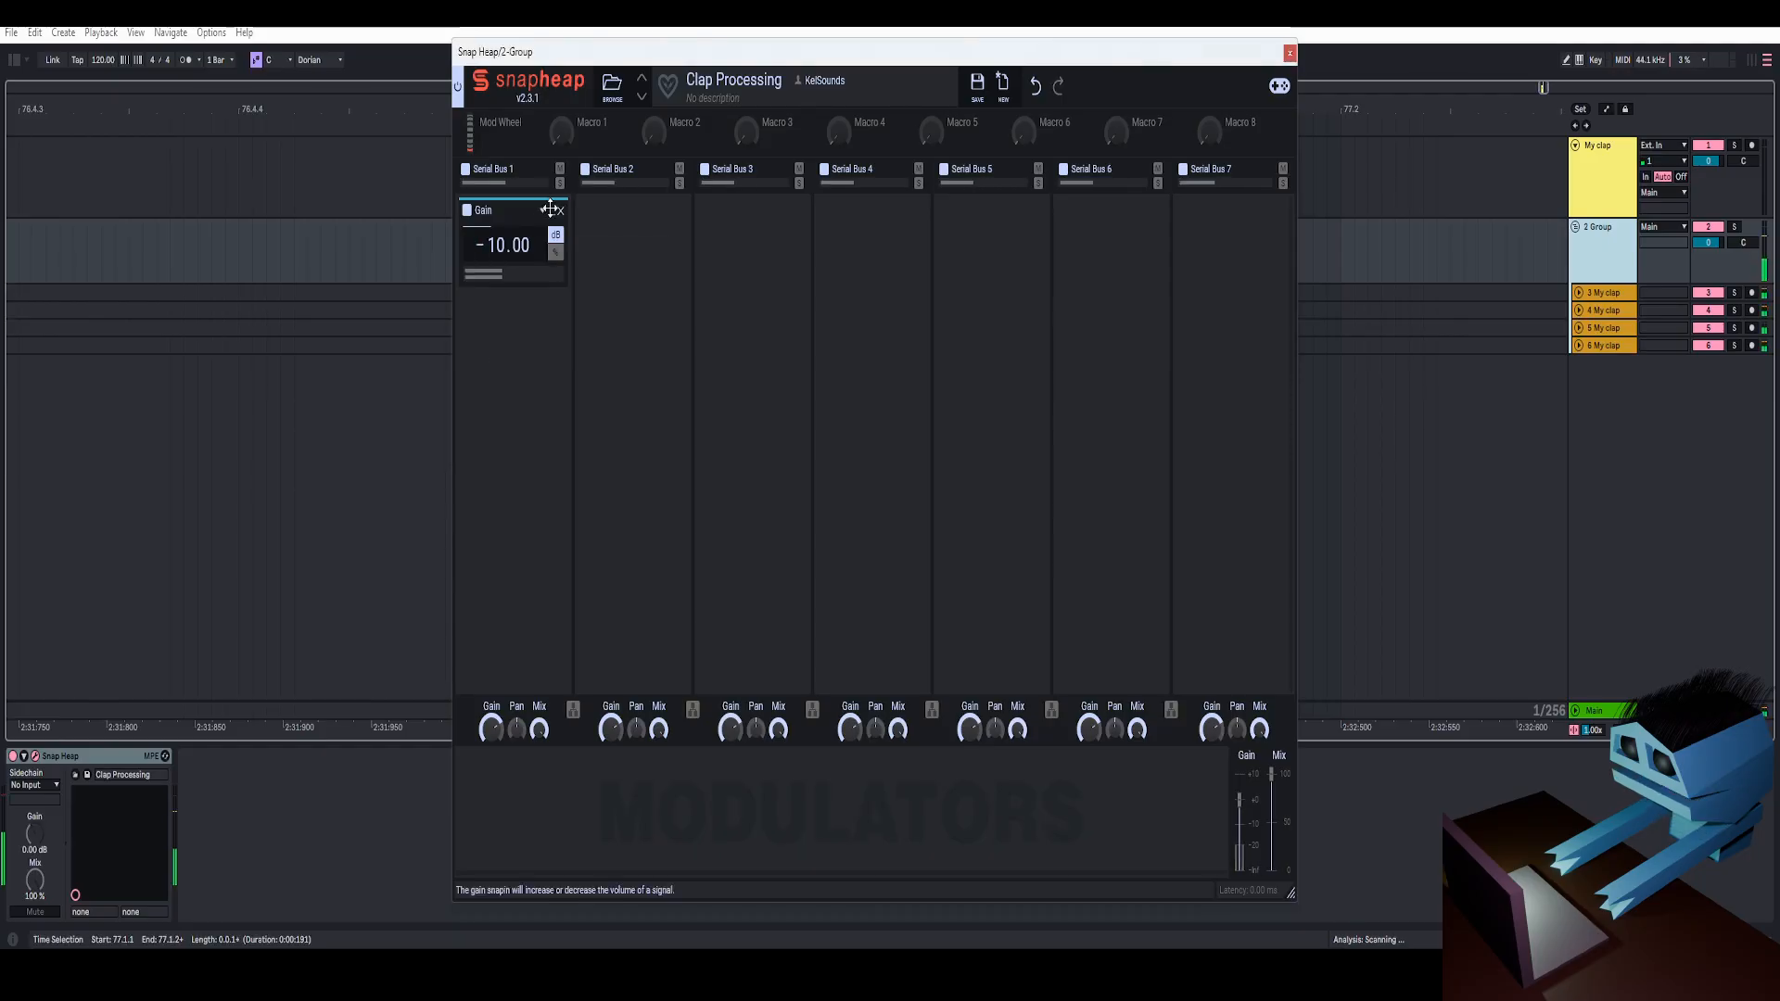
Add Slice EQ below the Gain effect and create a resonant low-cut filter at about 214 Hz.
click(517, 364)
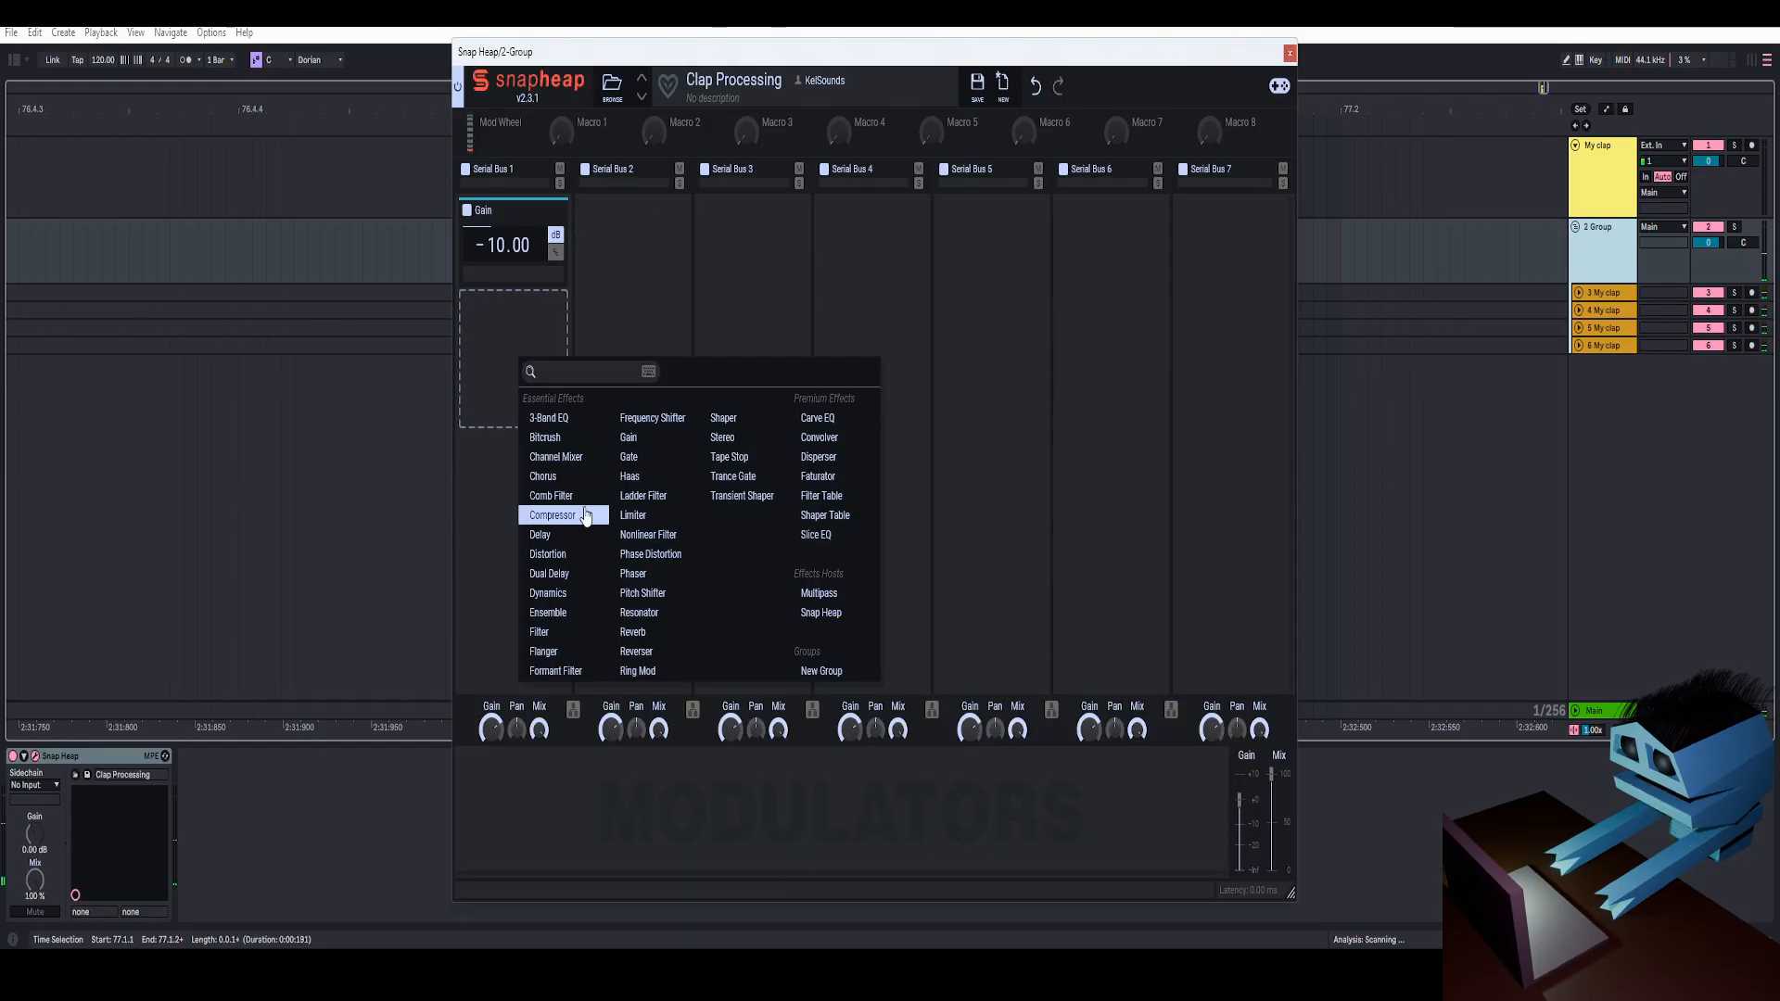
click(818, 535)
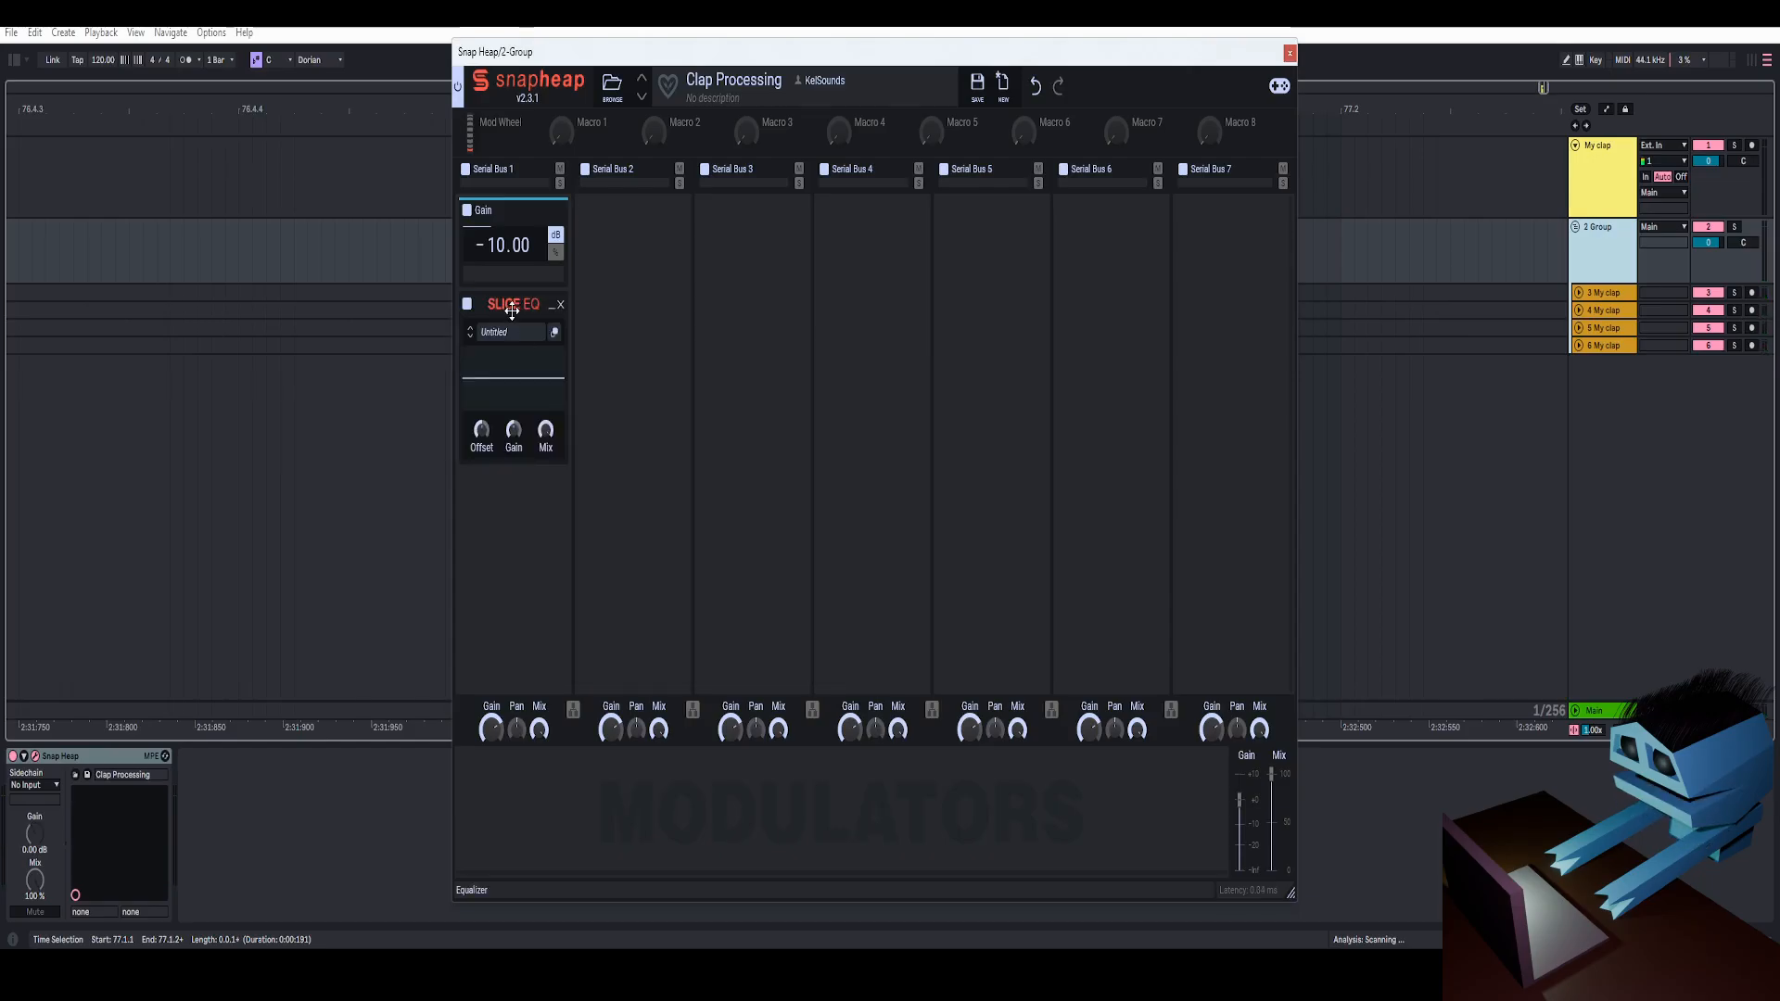
click(557, 334)
double_click(656, 517)
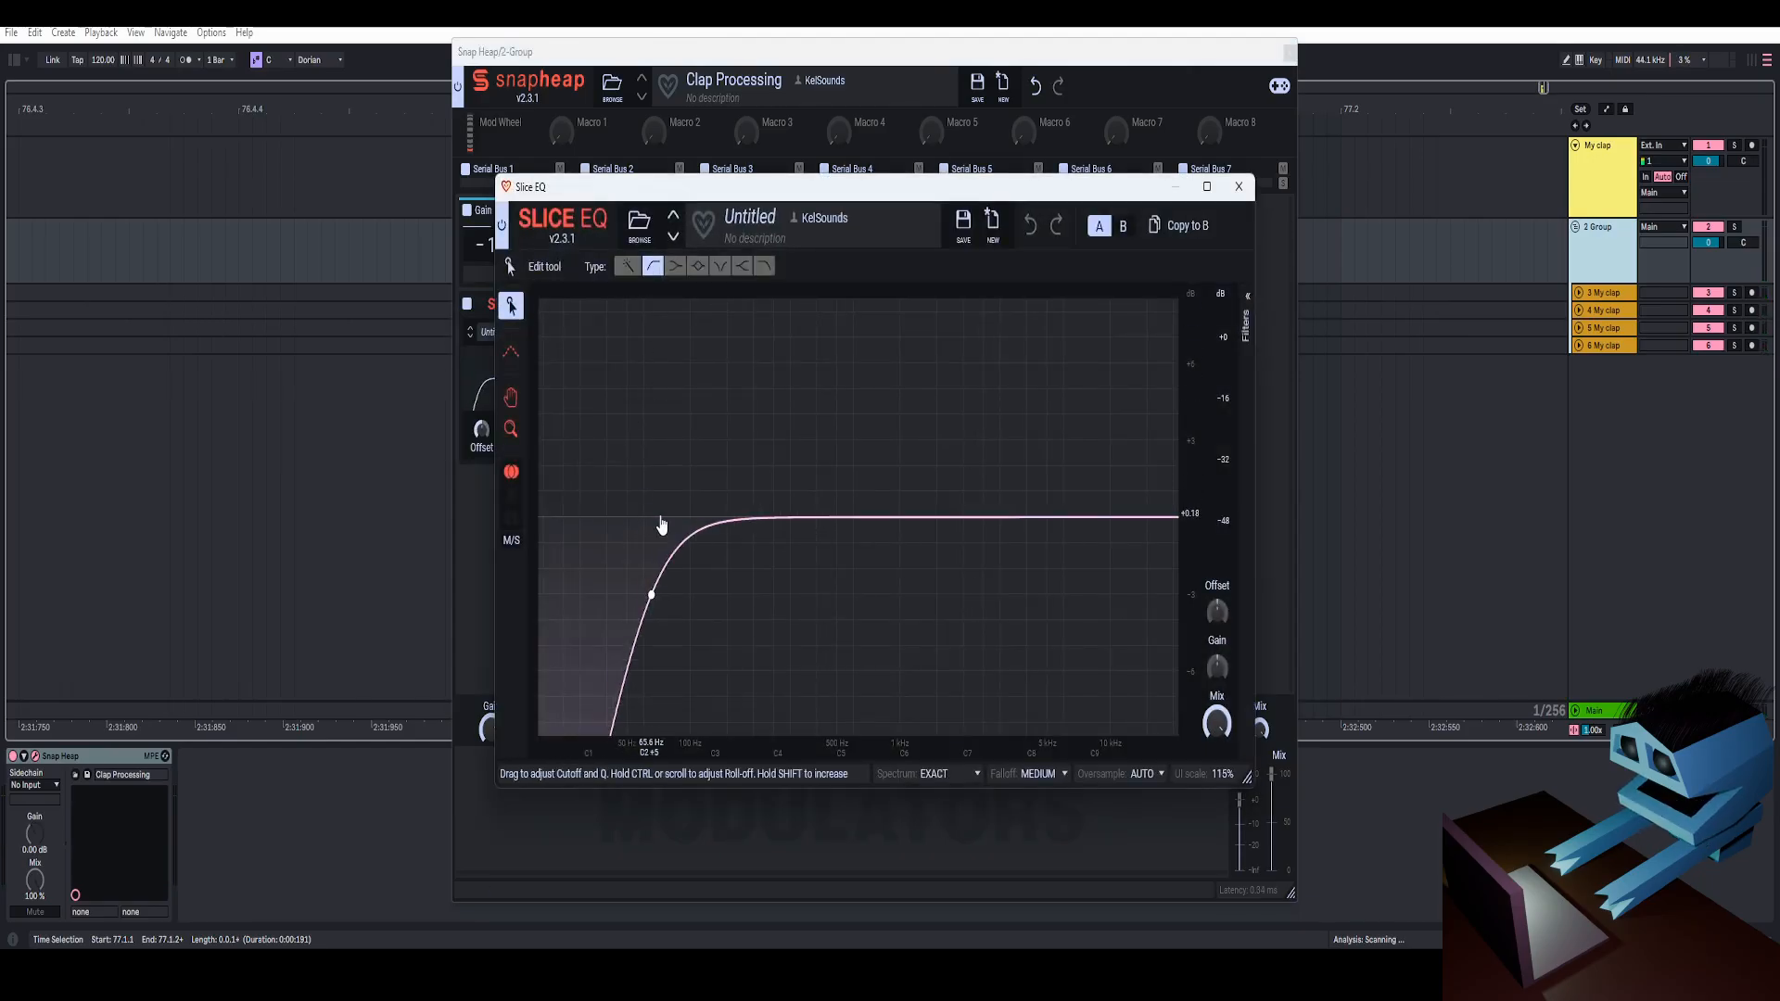
drag(655, 518, 793, 436)
Add a peak filter at about 5.84 kHz in Slice EQ and boost it by about 10 dB while playing the claps.
click(698, 266)
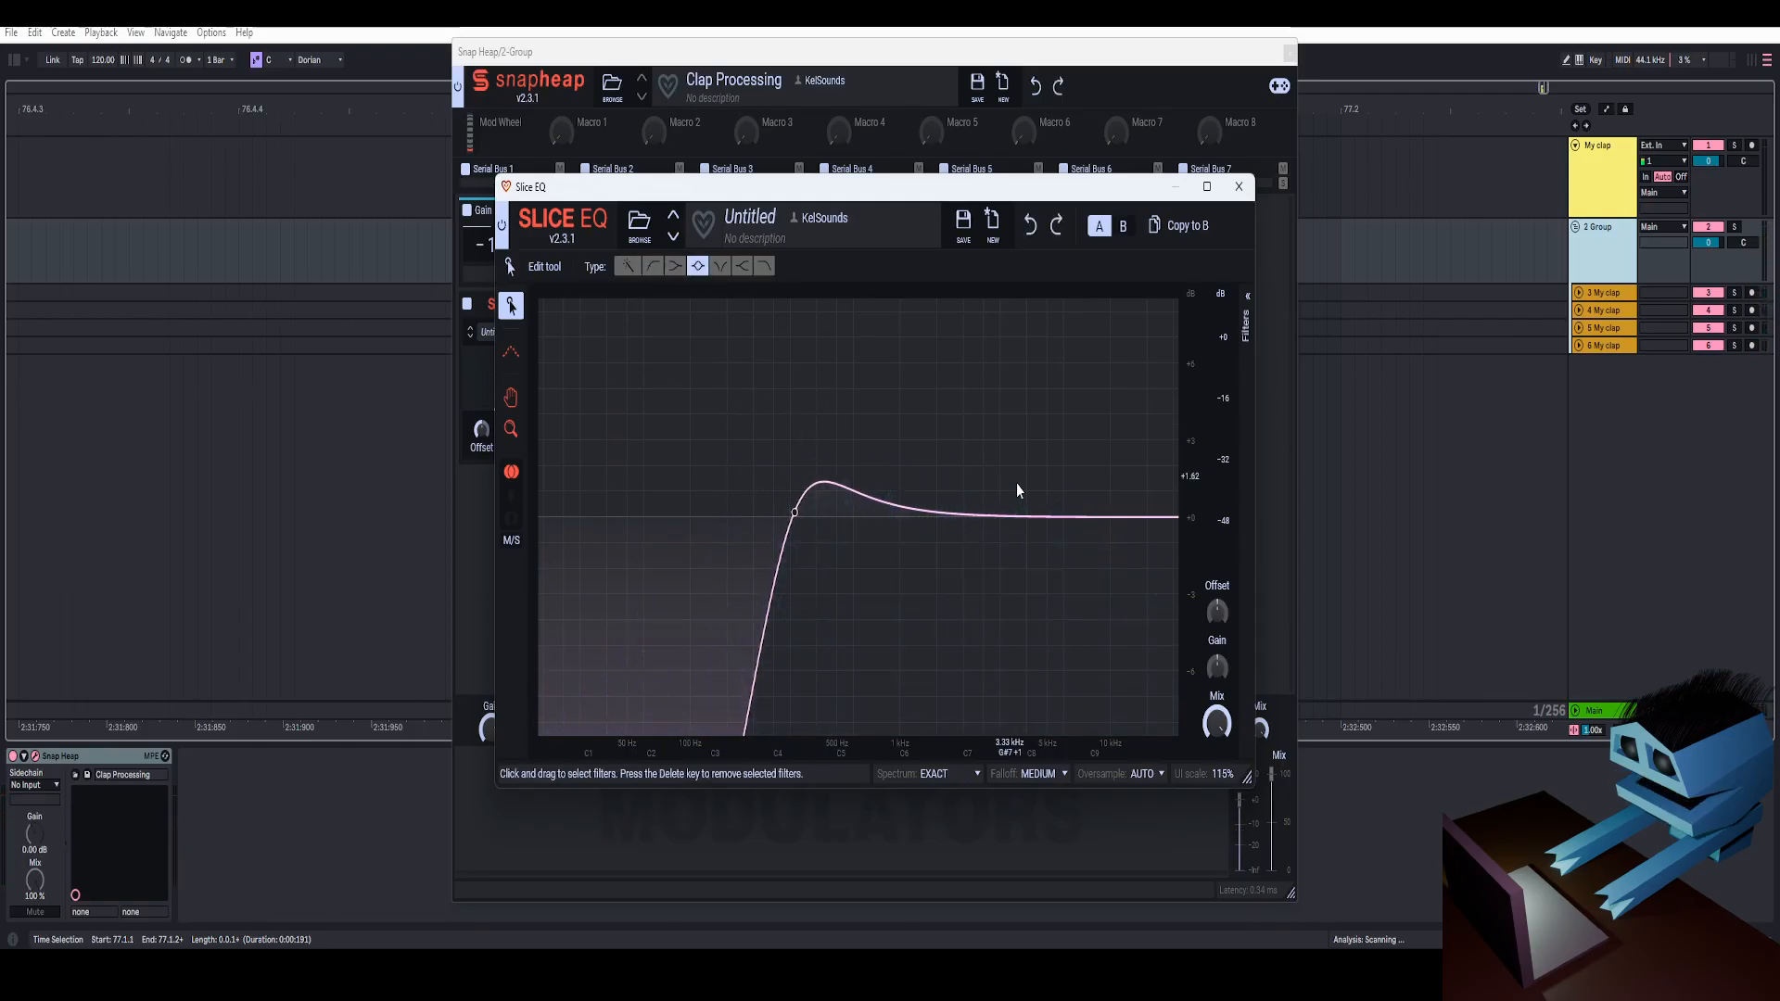
drag(1024, 529, 1065, 429)
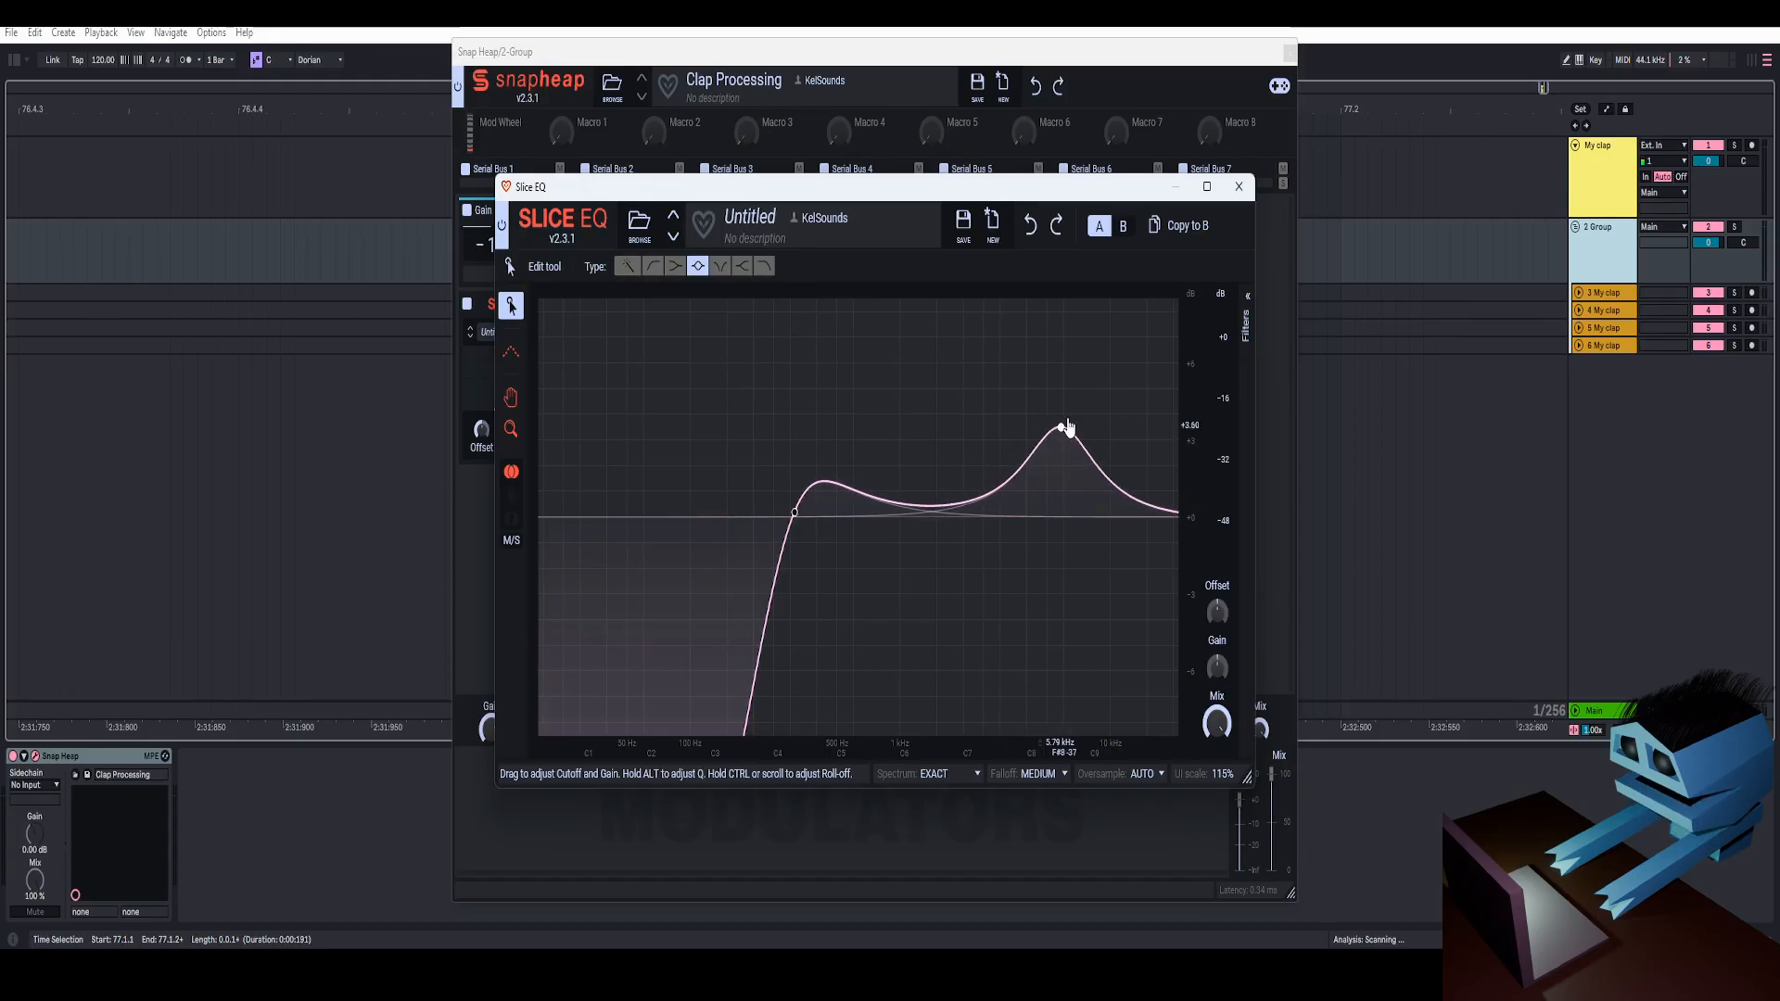
click(1244, 336)
drag(1181, 484, 1181, 459)
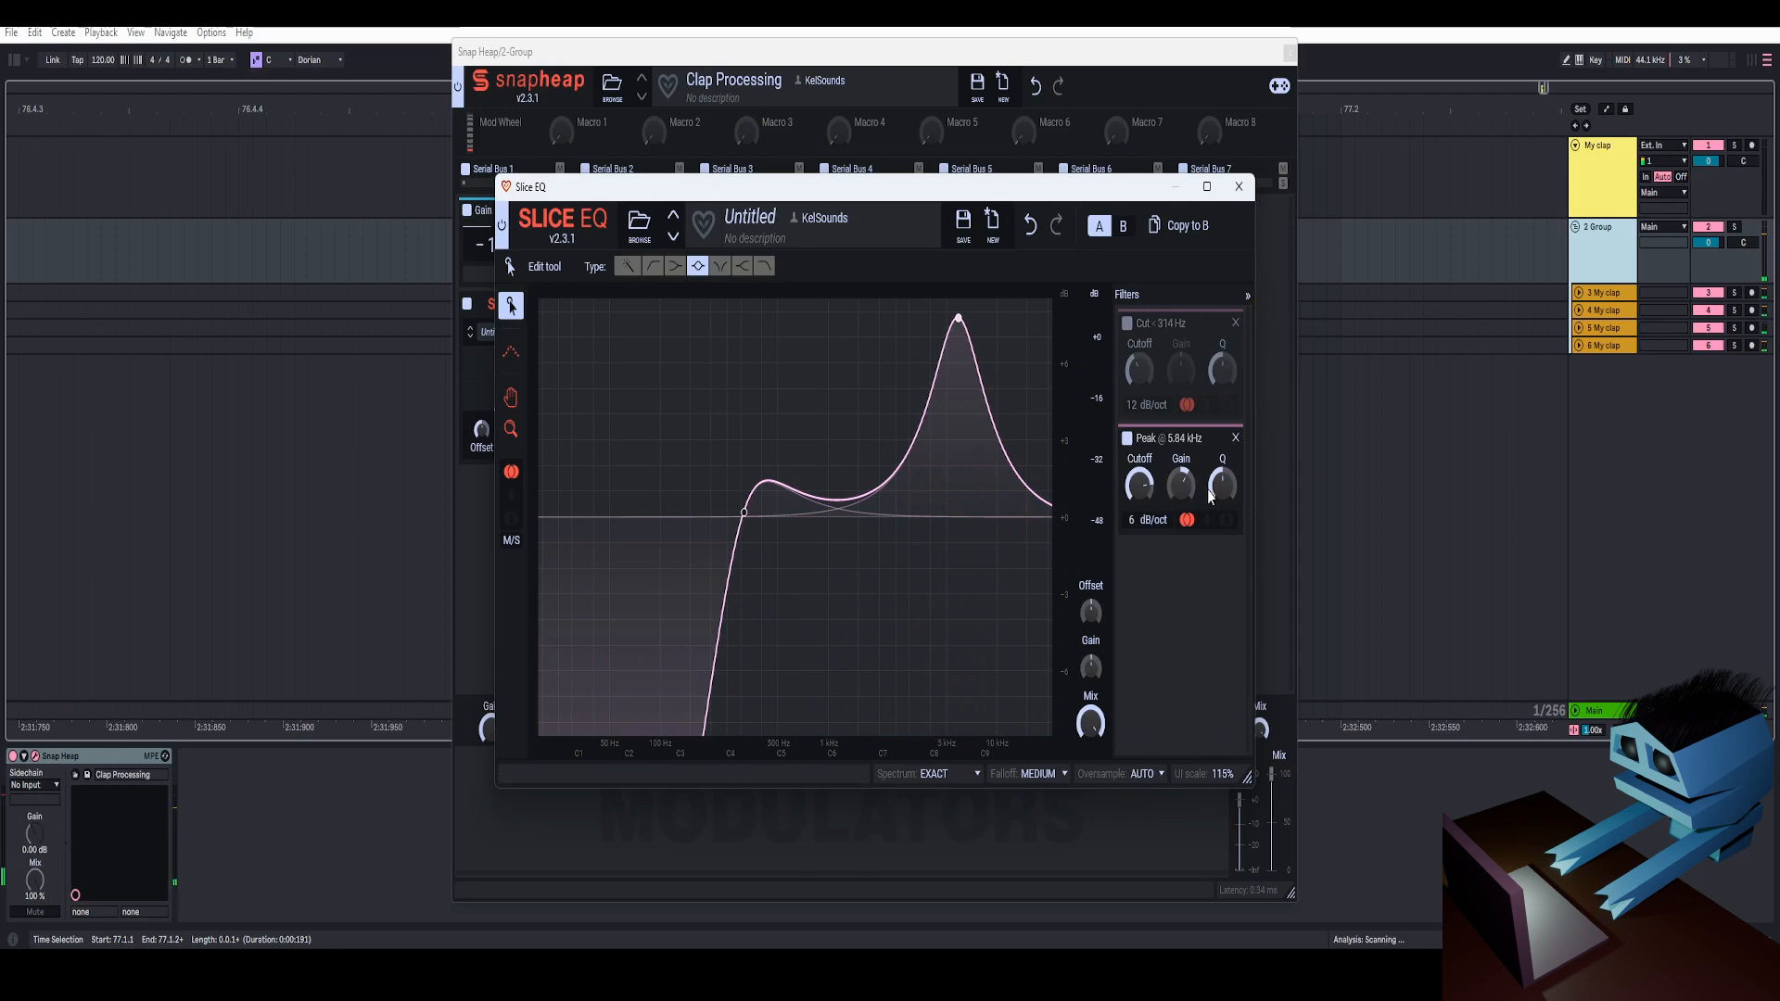
scroll(1056, 475, down, 5)
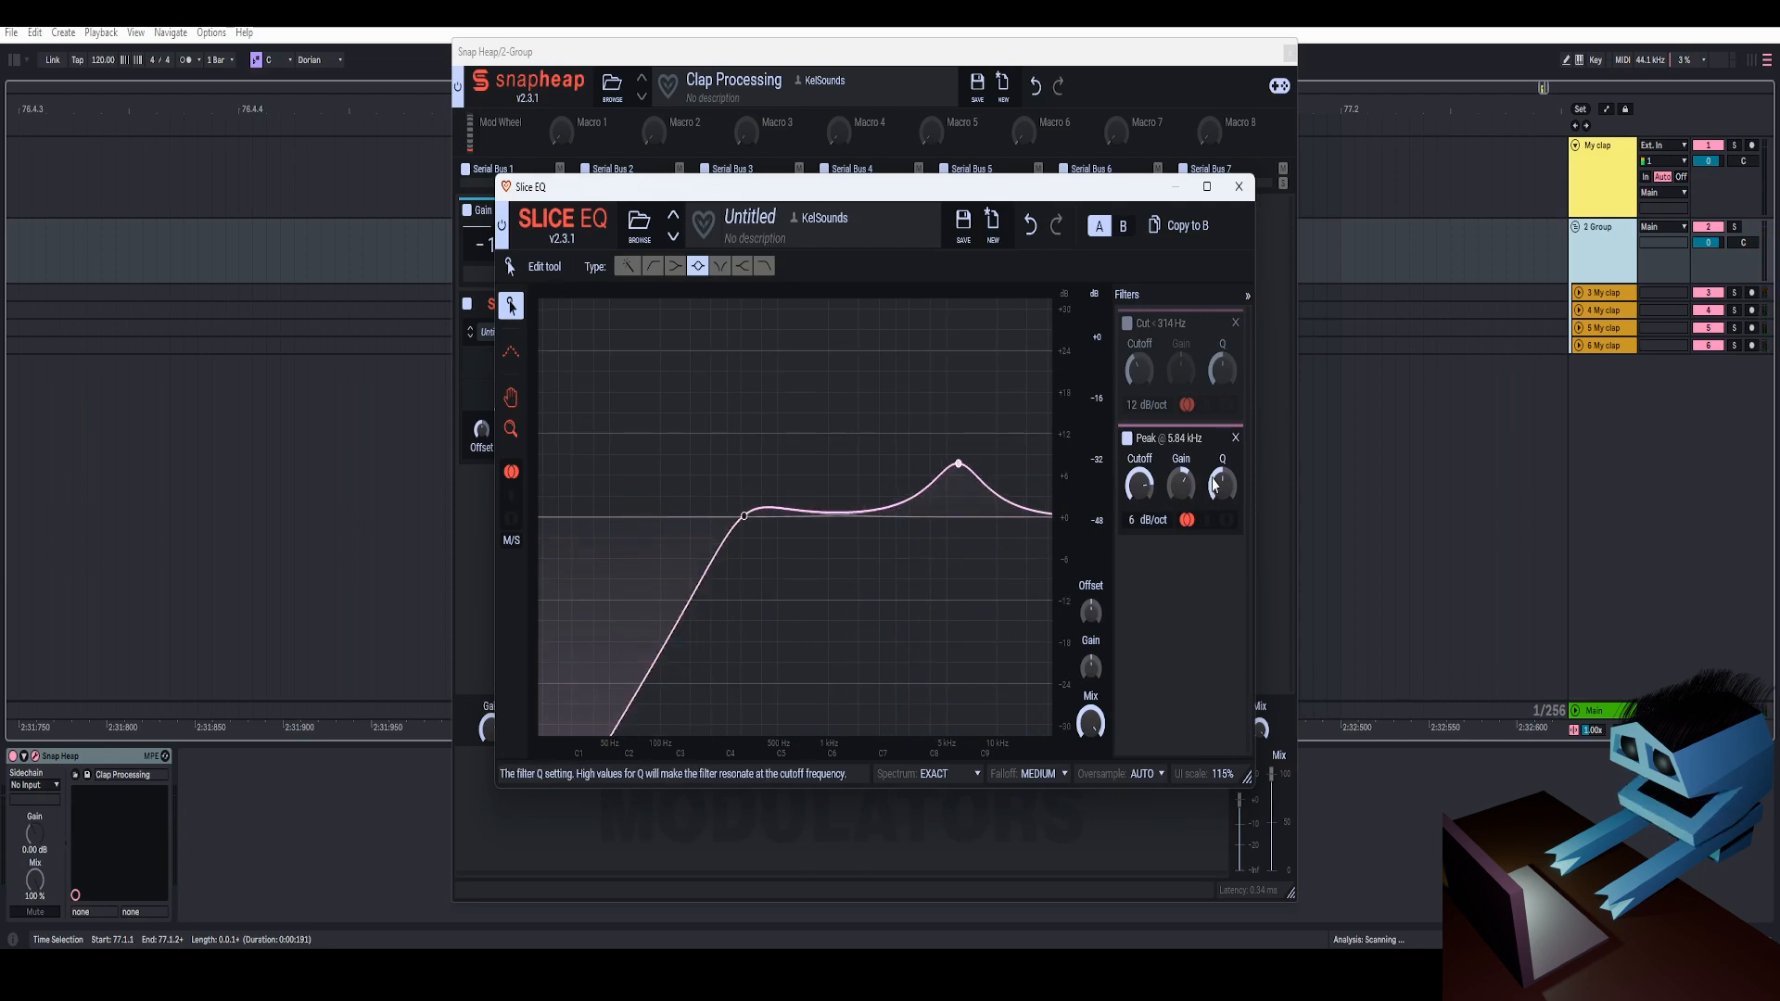
key(space)
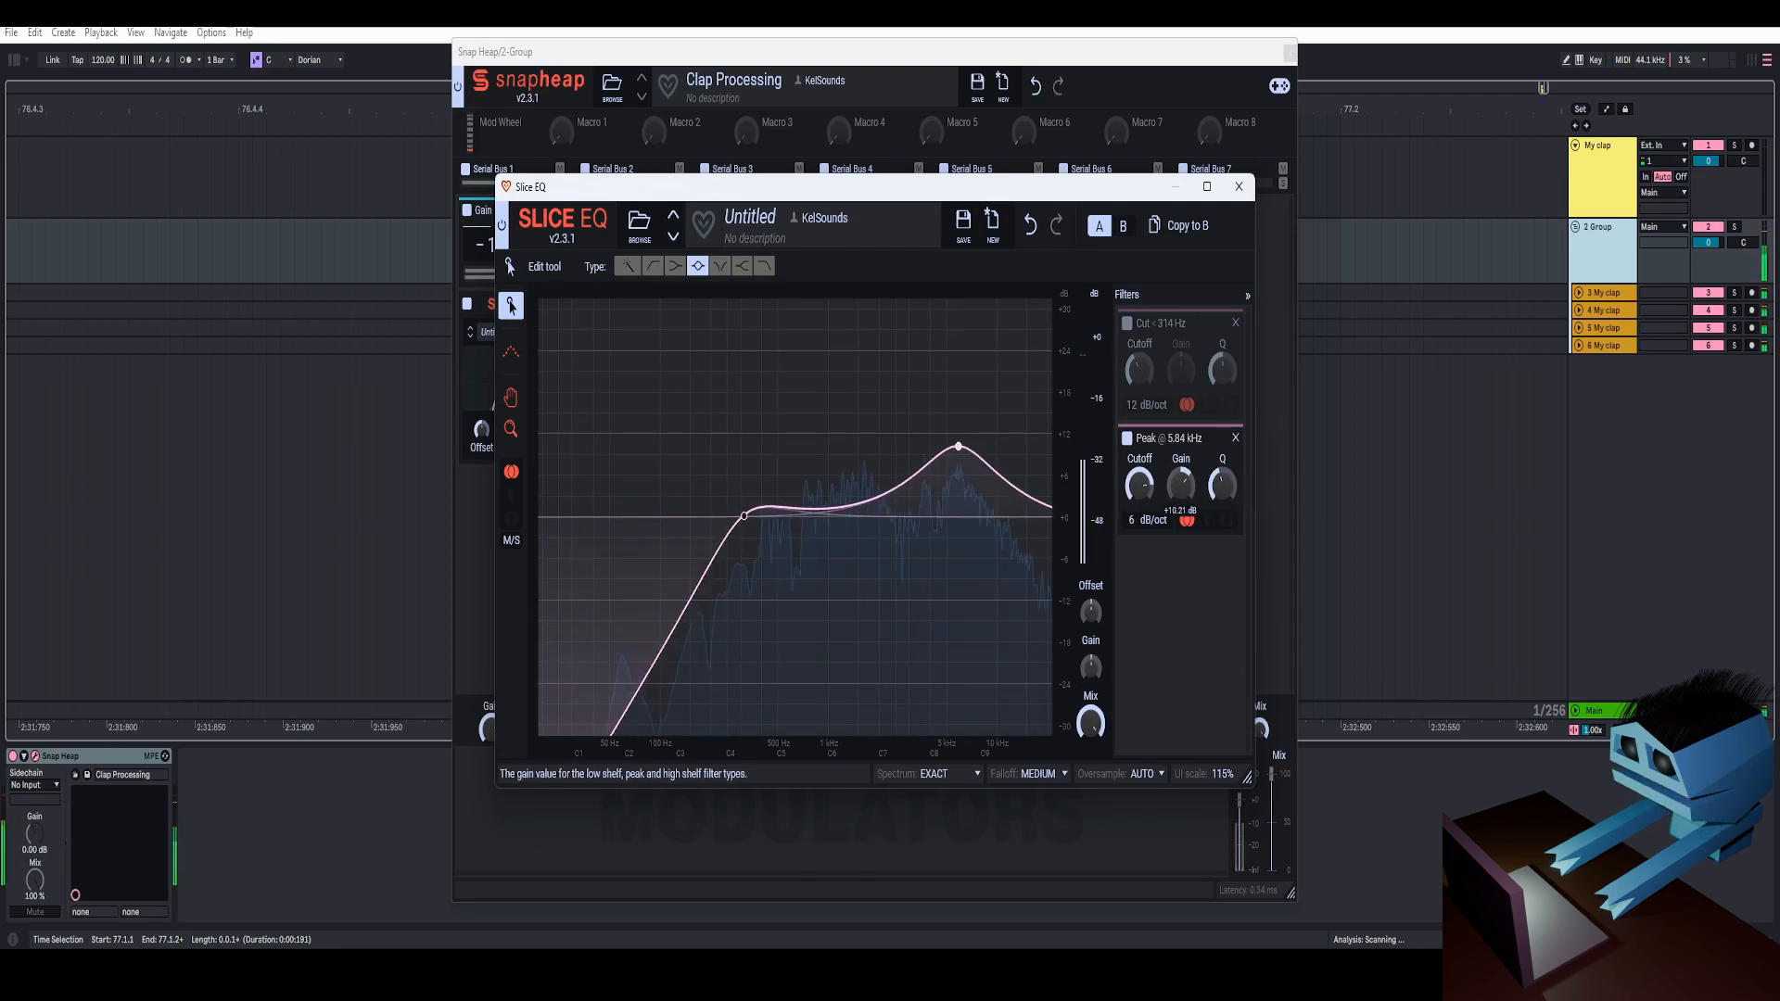
drag(1181, 484, 1139, 495)
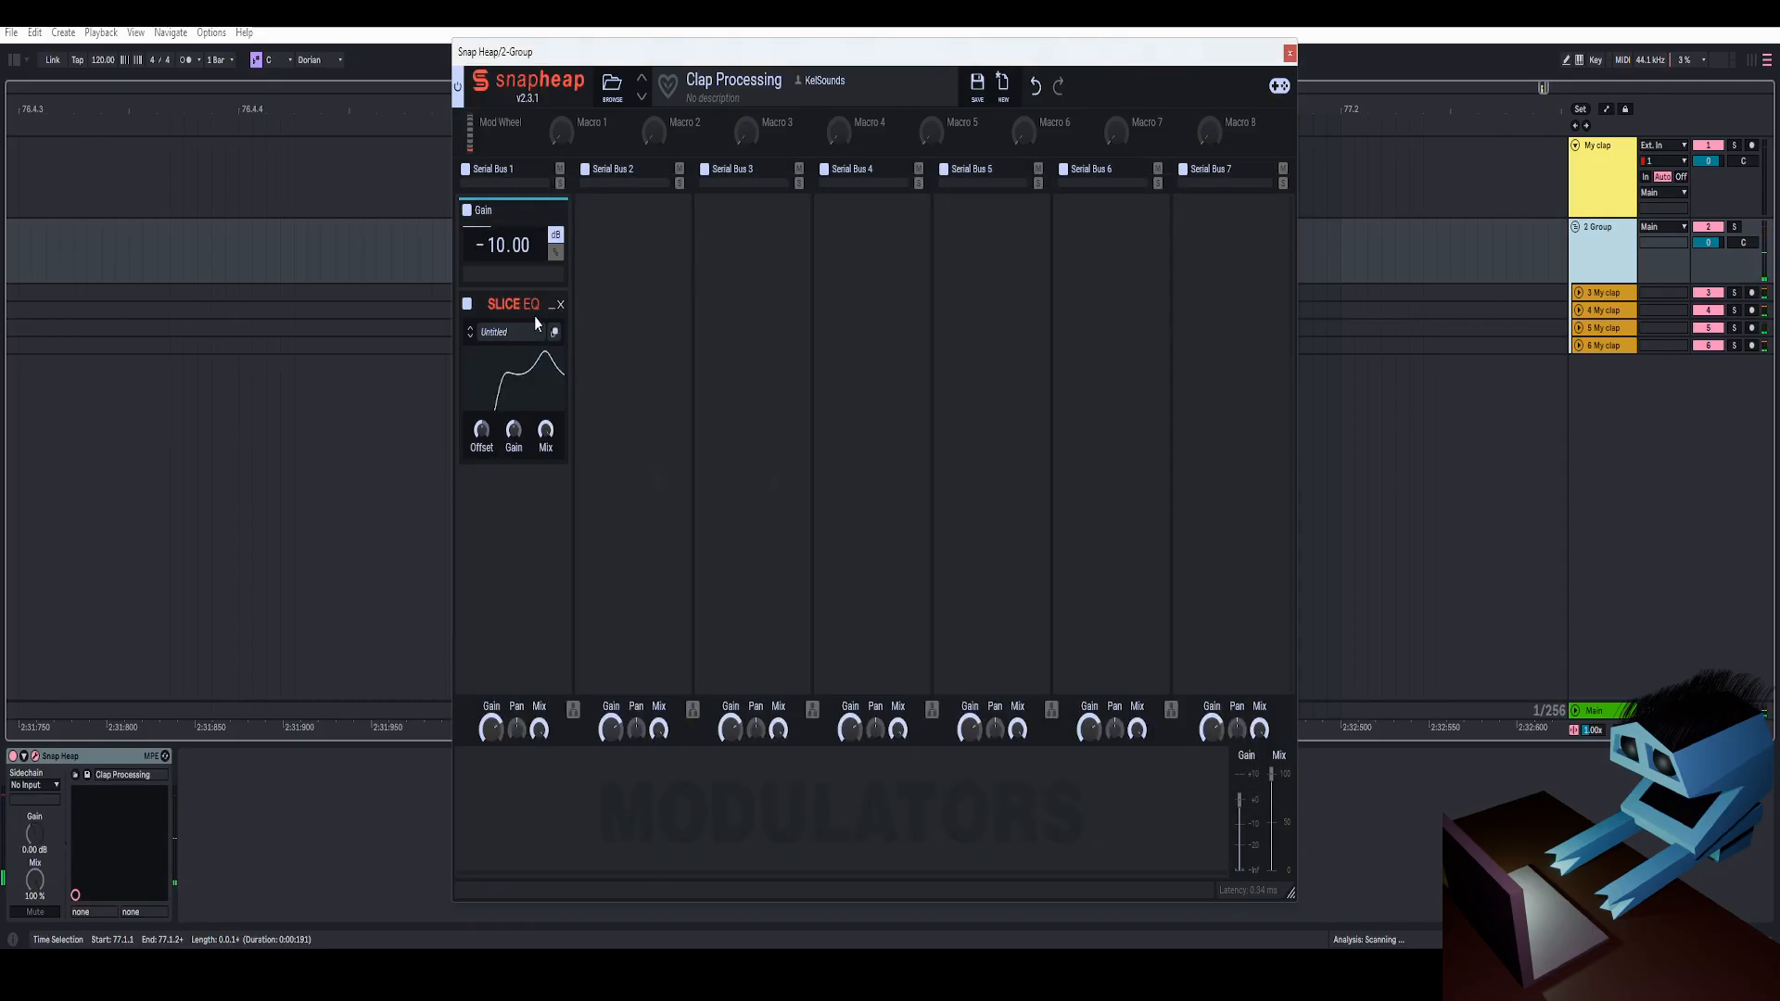
Collapse Slice EQ and add a Delay below it with a delay time of about 15.4 ms.
click(554, 306)
click(556, 320)
click(561, 513)
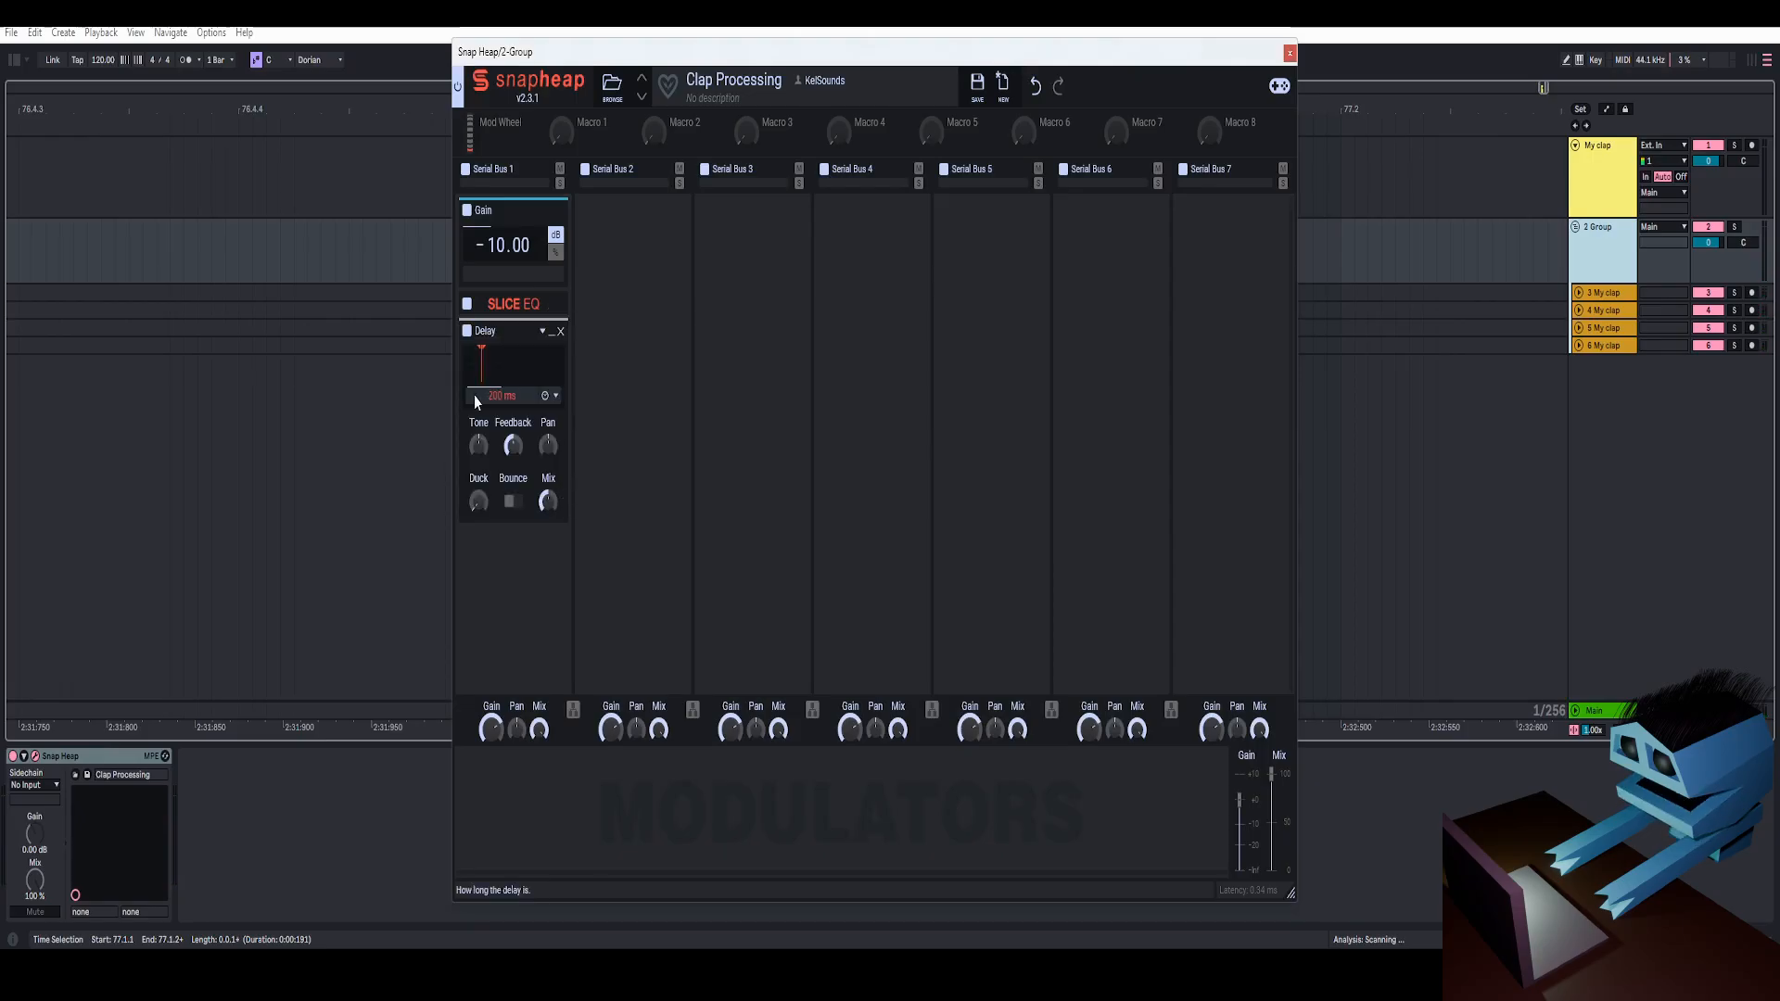
mouse_move(502, 396)
mouse_down()
mouse_move(502, 440)
mouse_move(500, 394)
mouse_up()
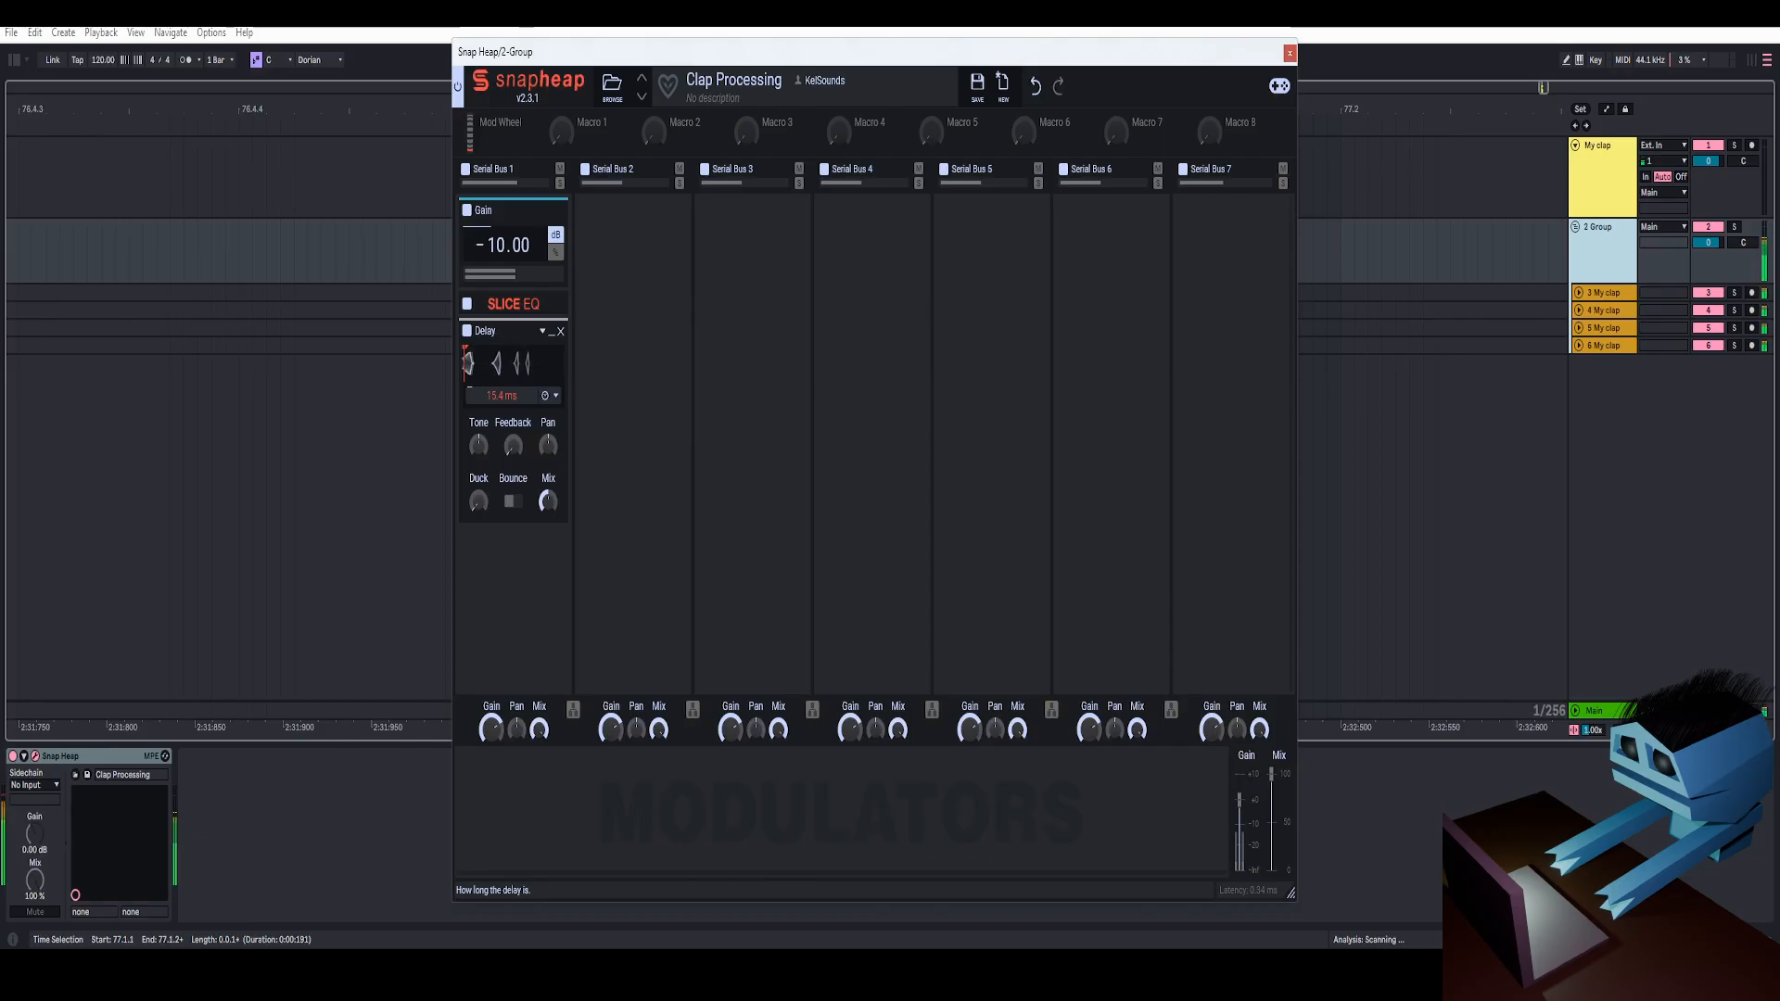
Collapse the Gain and Delay effects, then add an Overdrive Distortion with the drive at about 7.81 dB.
click(552, 210)
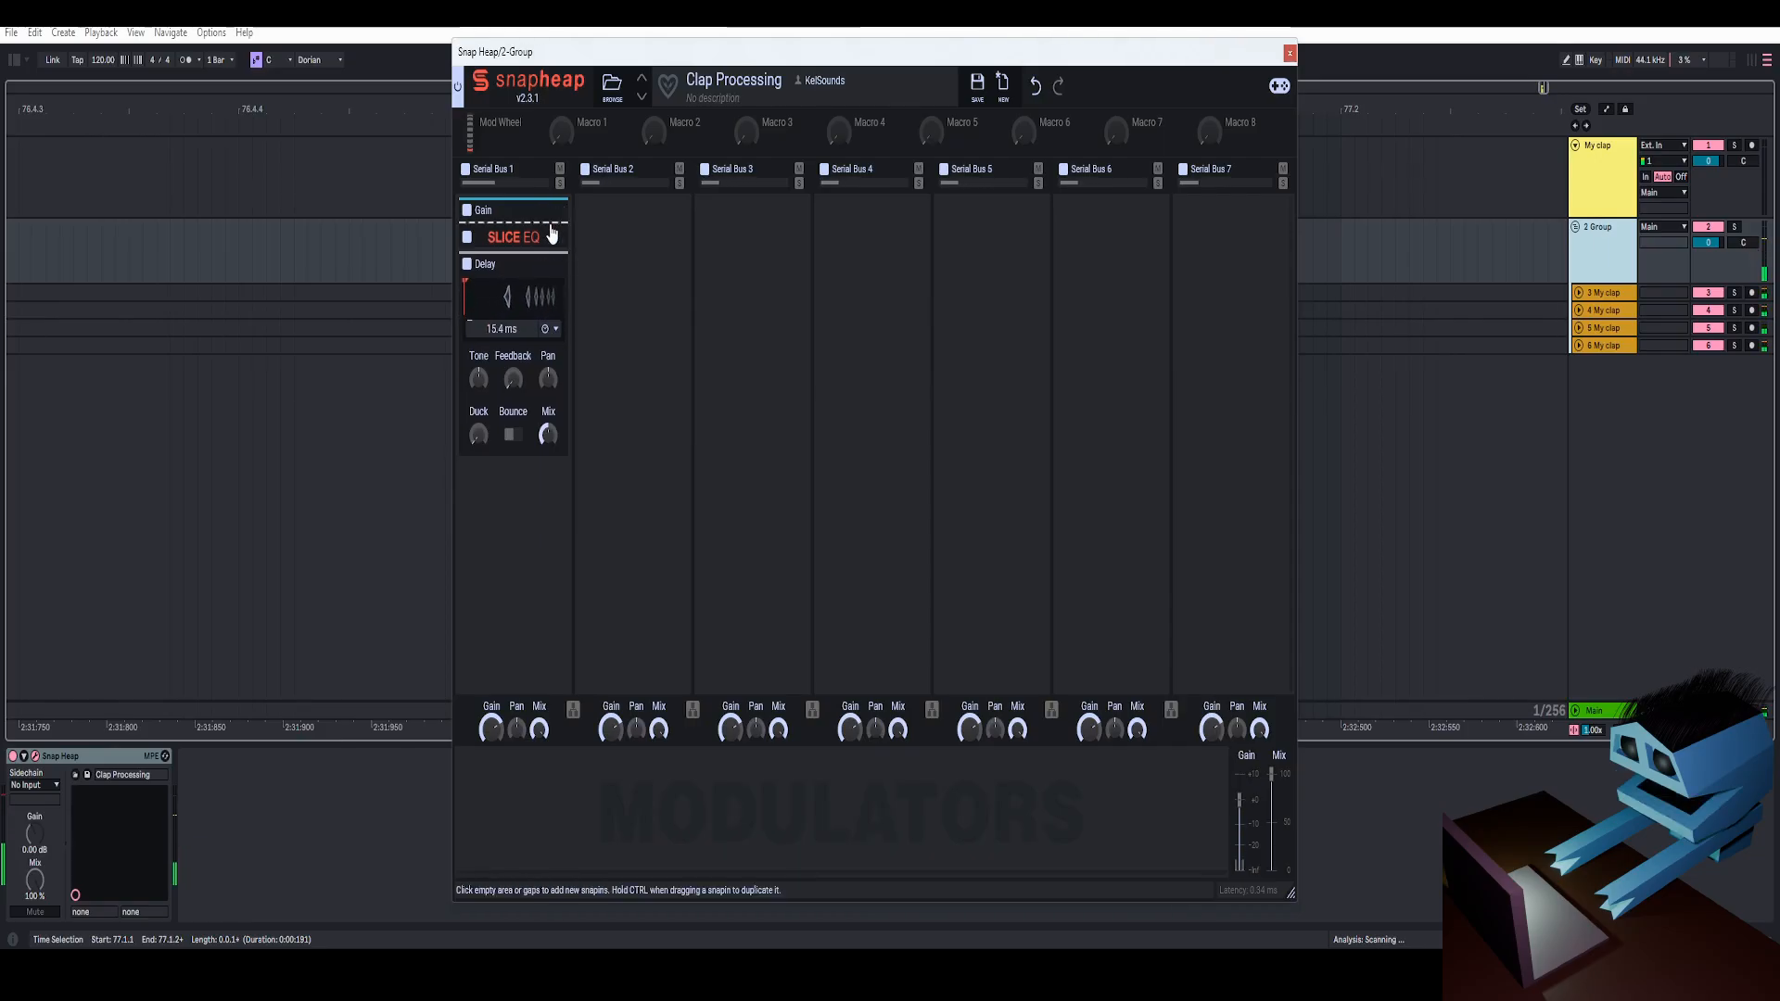
click(552, 267)
click(516, 358)
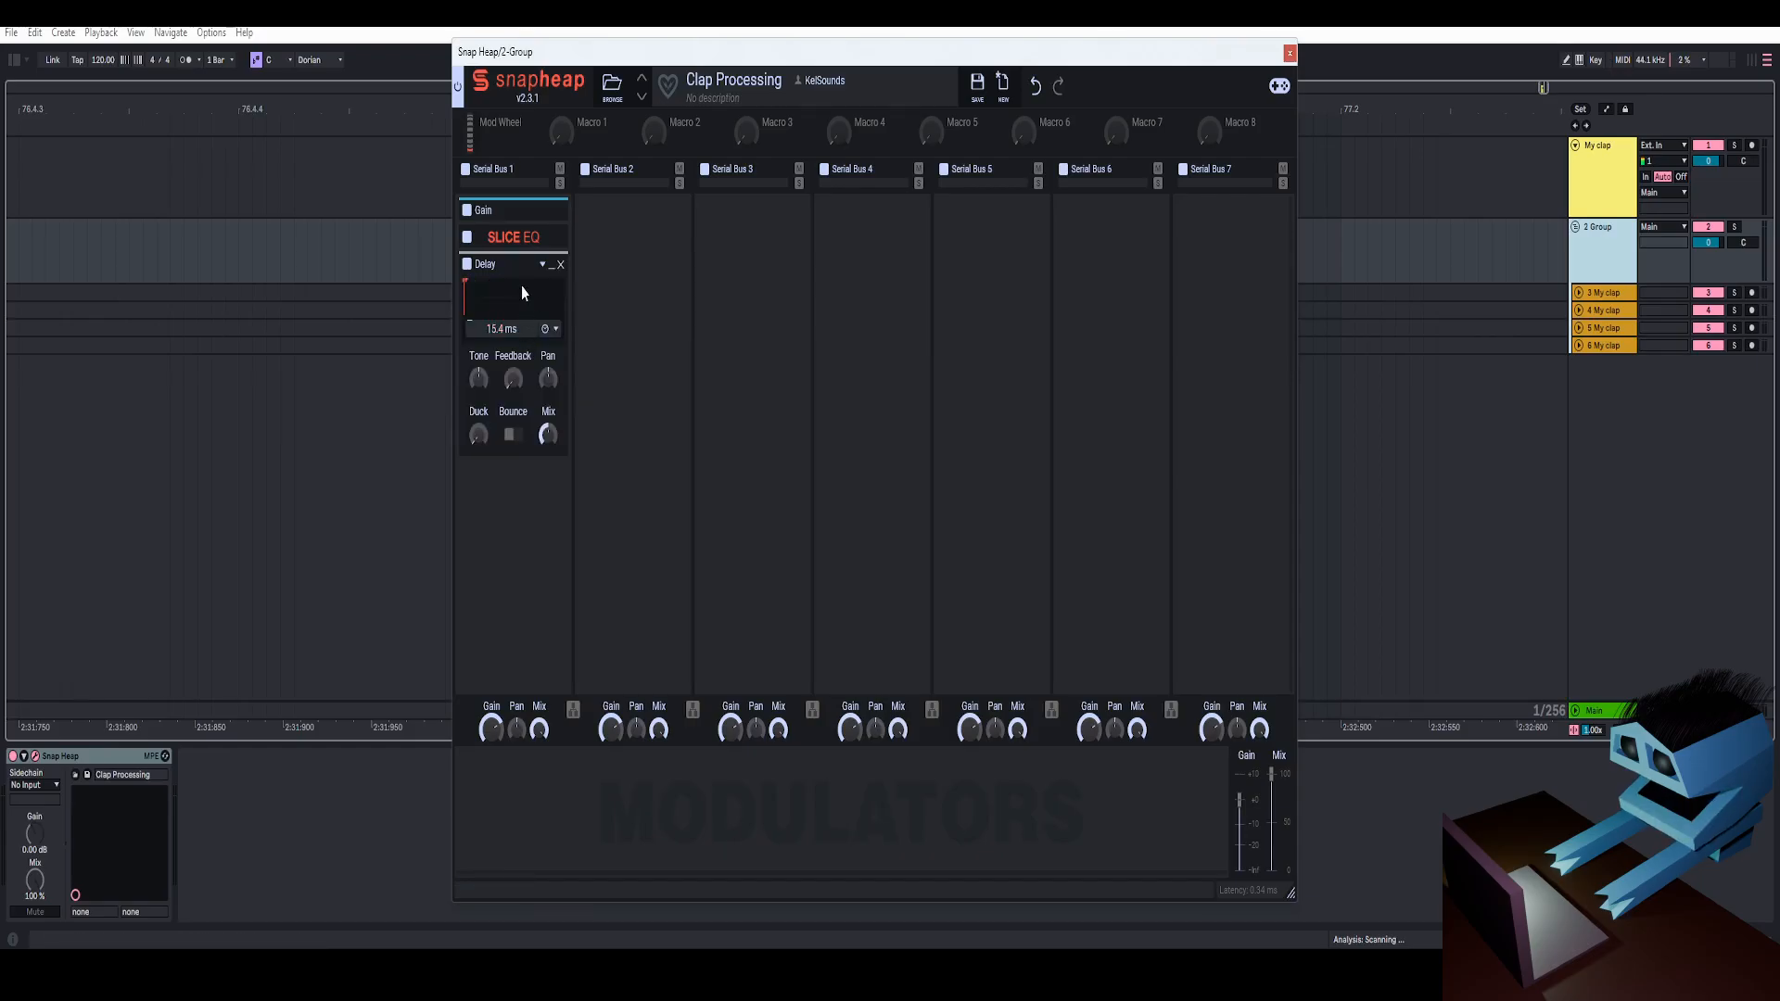
click(544, 268)
click(525, 318)
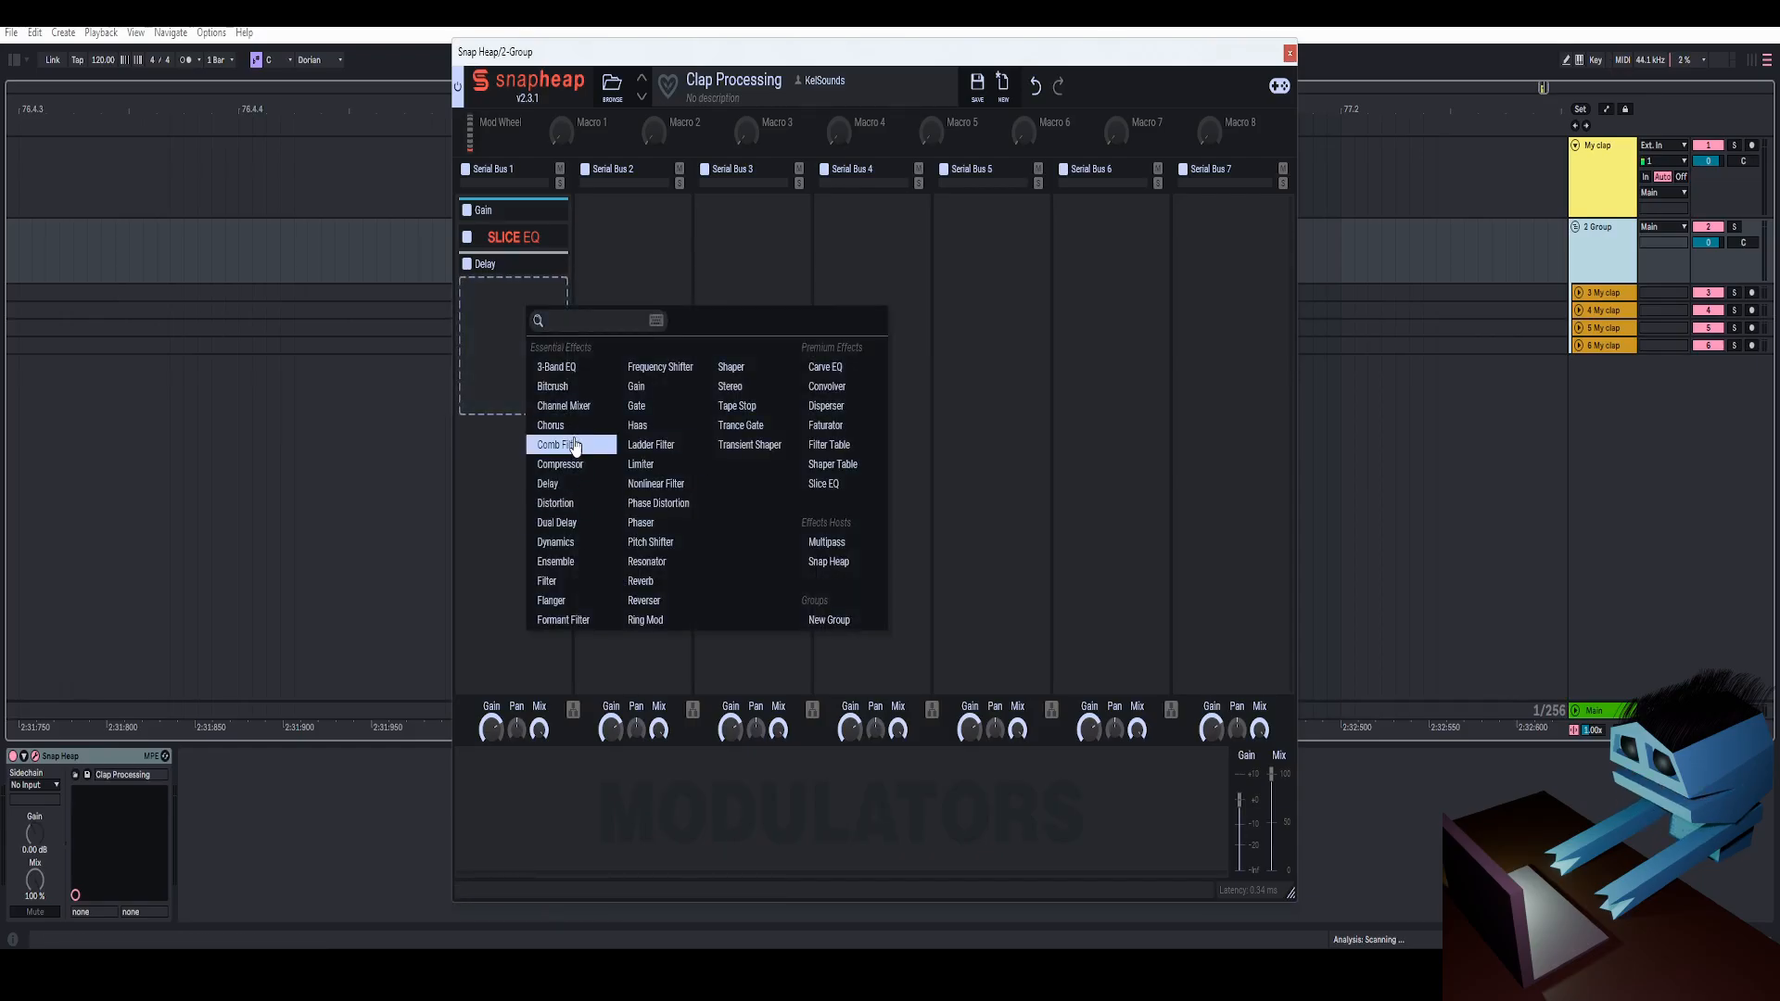
click(561, 504)
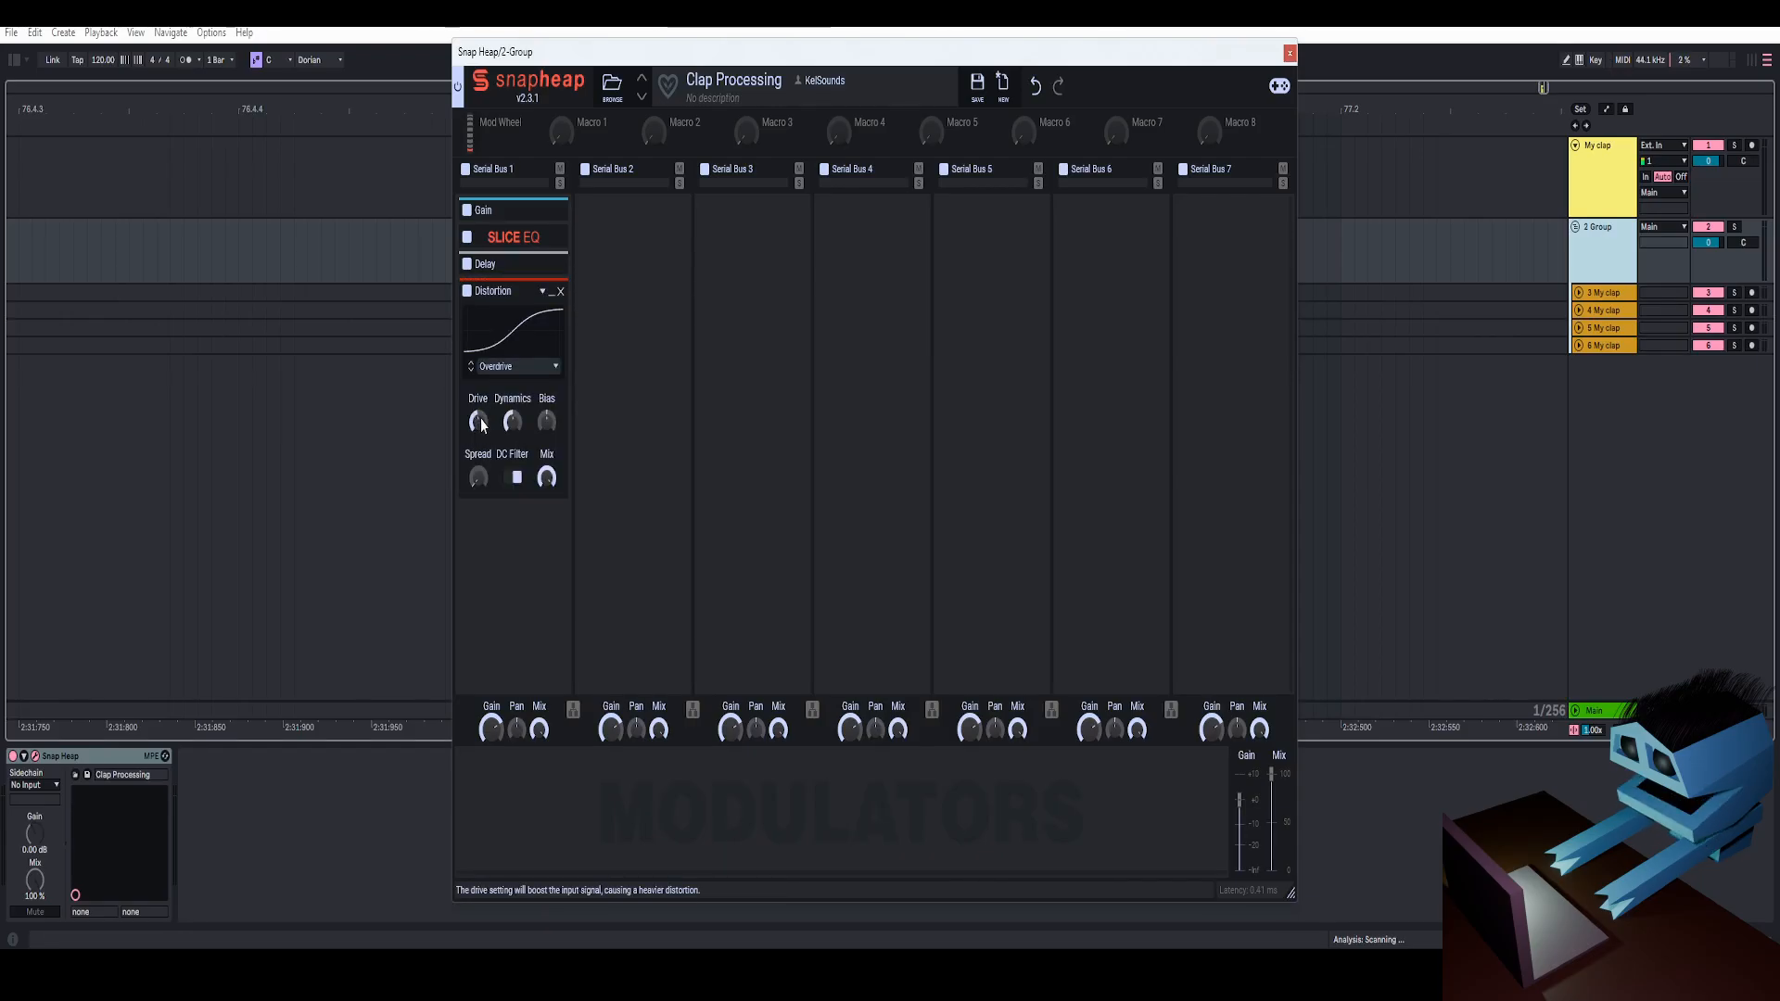
key(space)
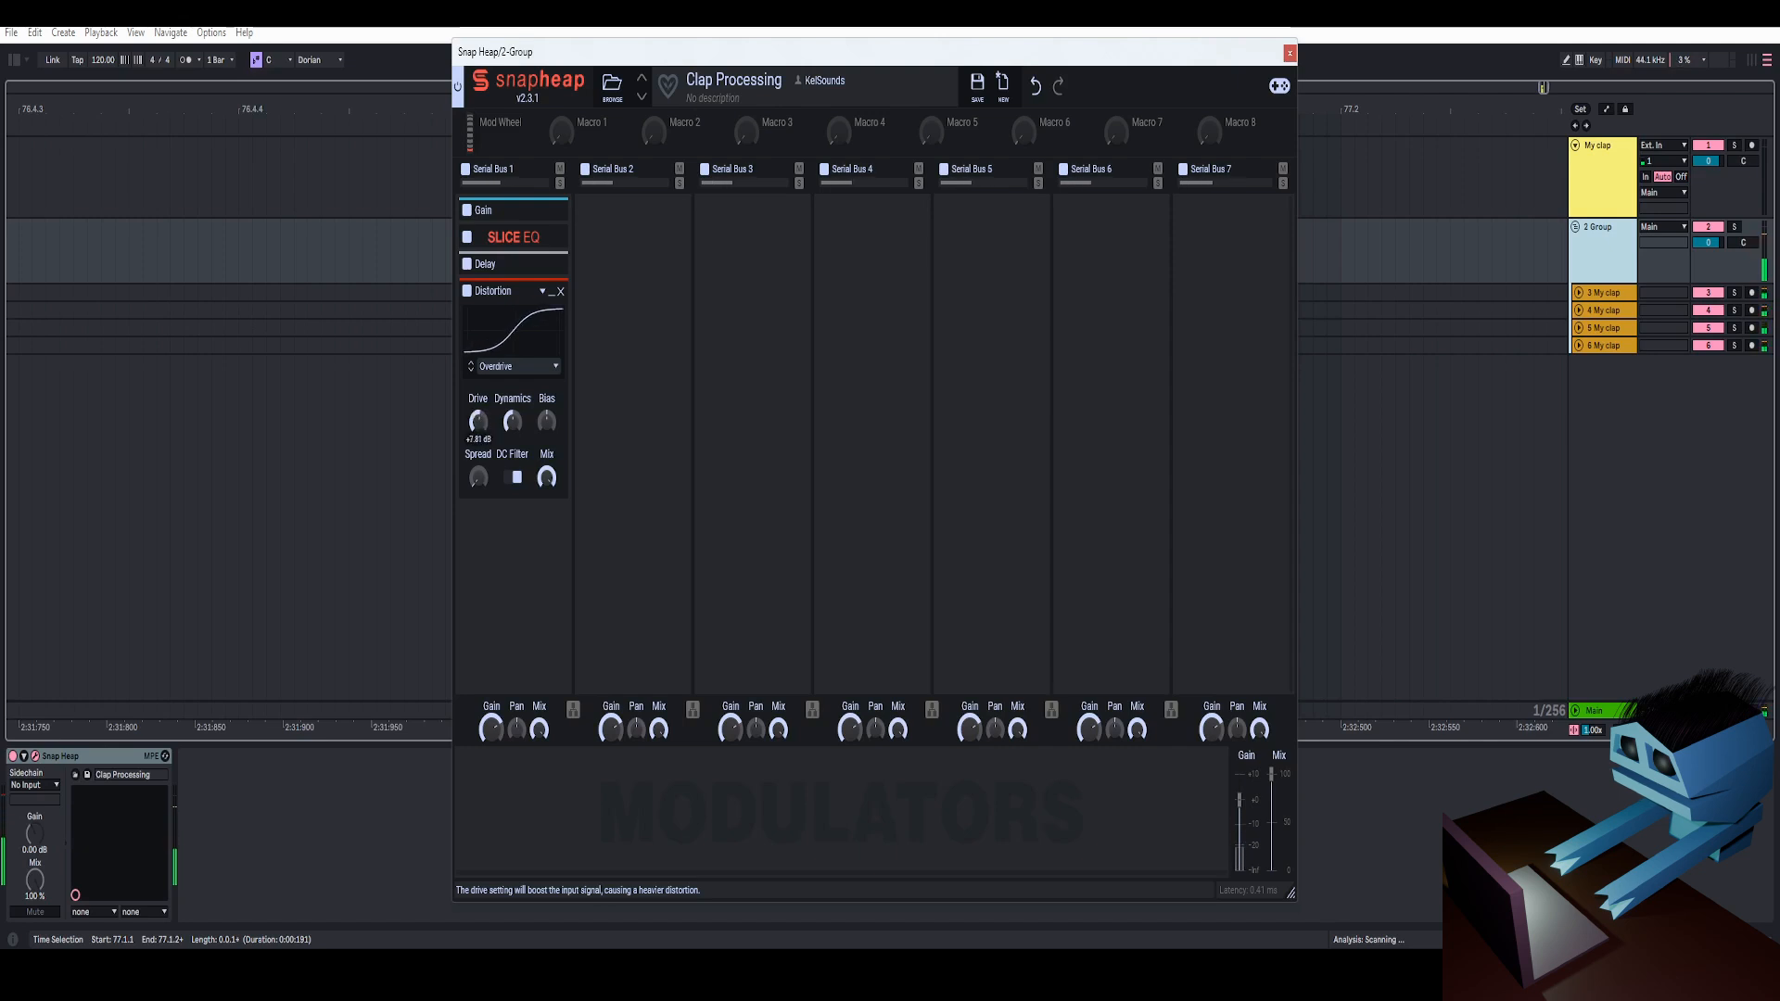
Collapse the Distortion effect and add a Gate below it on Serial Bus 1.
click(552, 301)
click(536, 366)
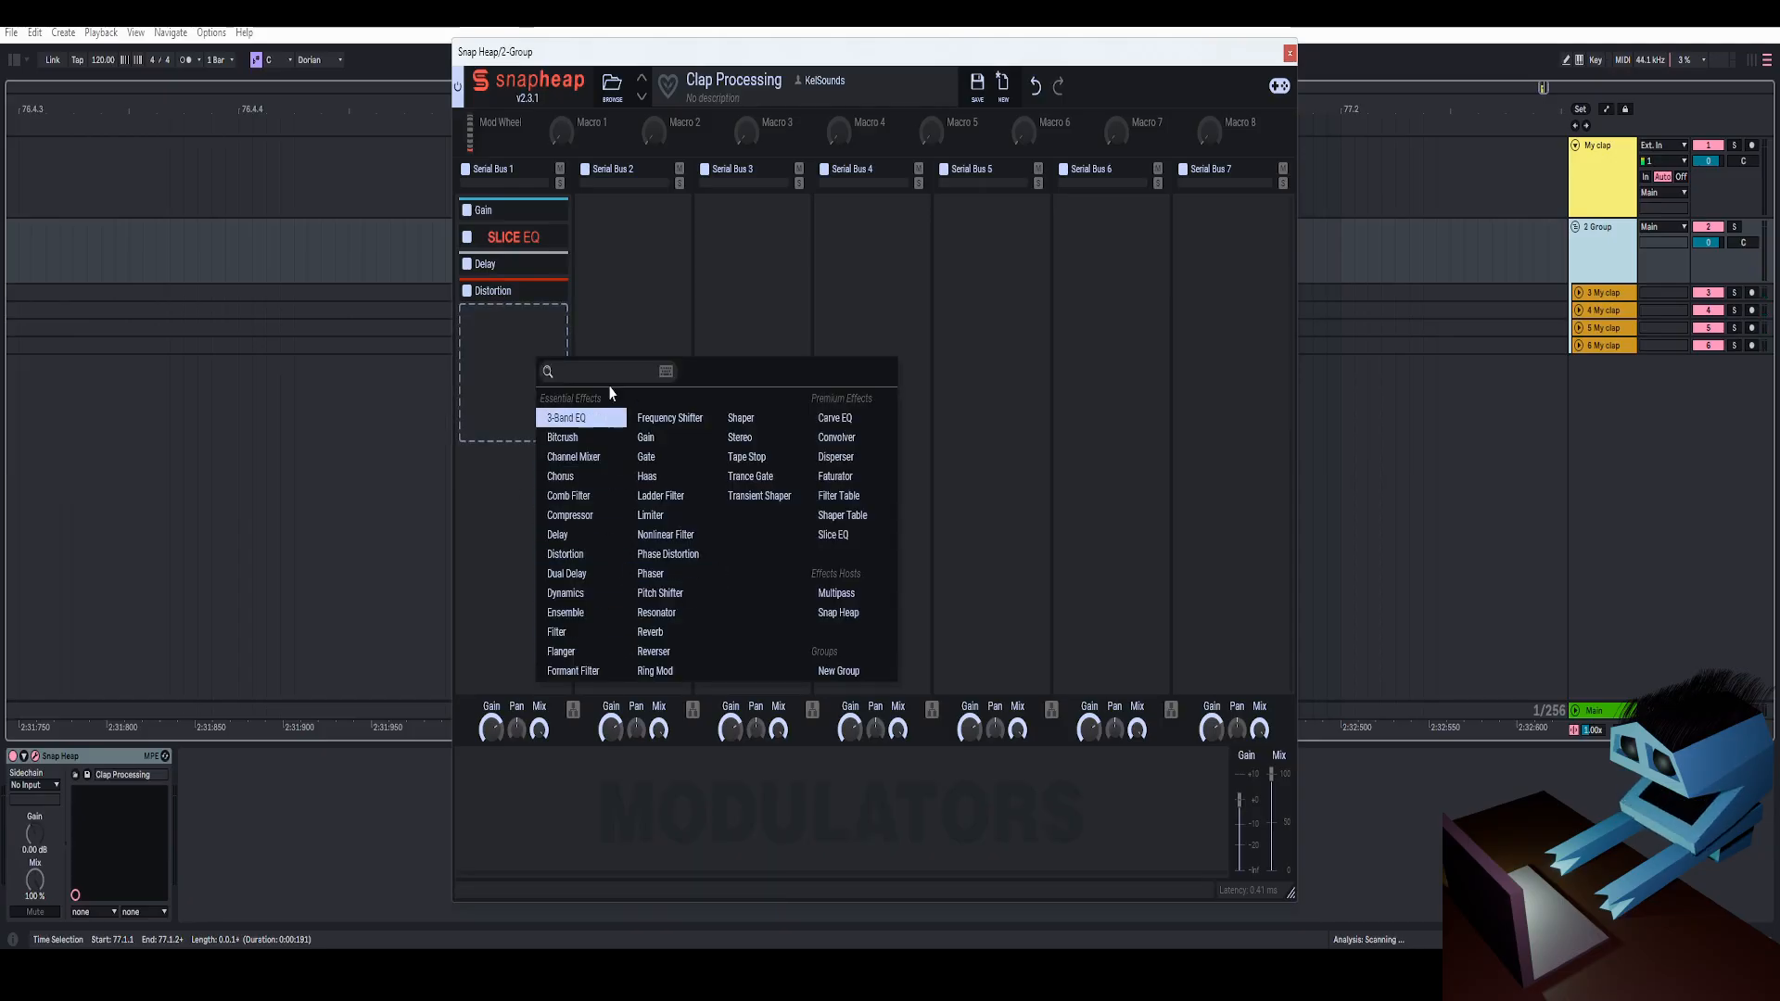
text(gate)
click(652, 458)
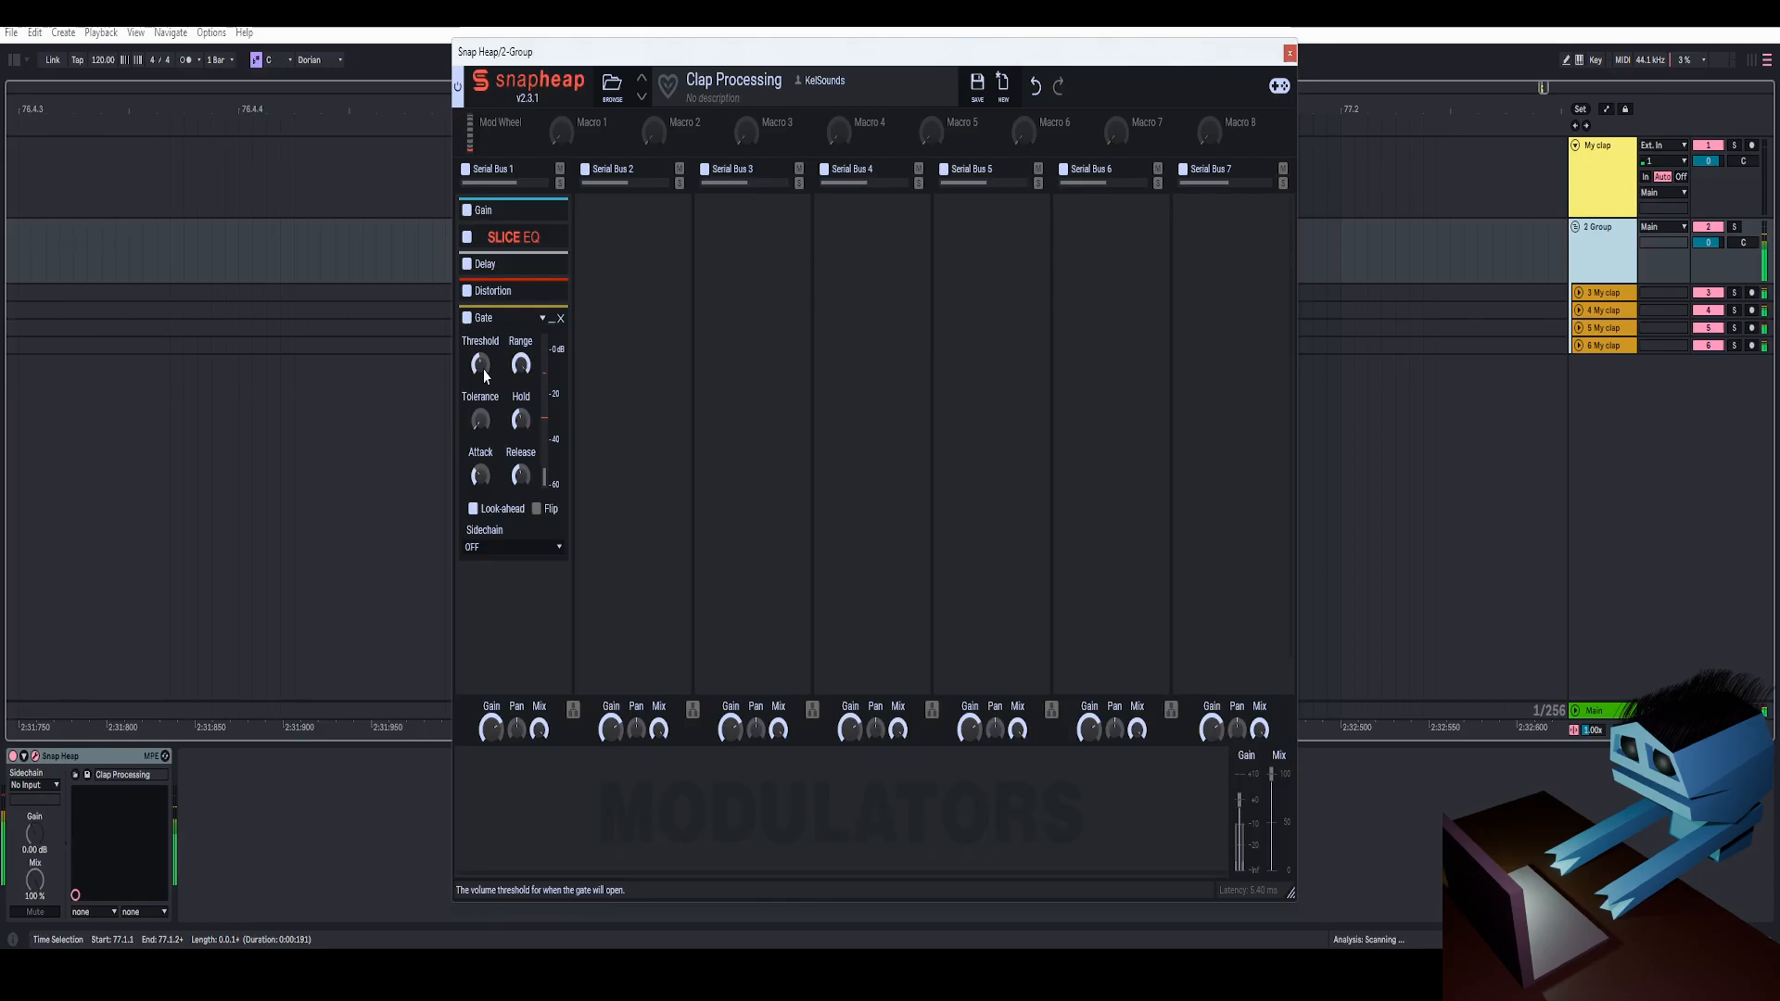
Fine-tune the Gate's threshold on Serial Bus 1 while playing the claps.
drag(482, 369, 482, 365)
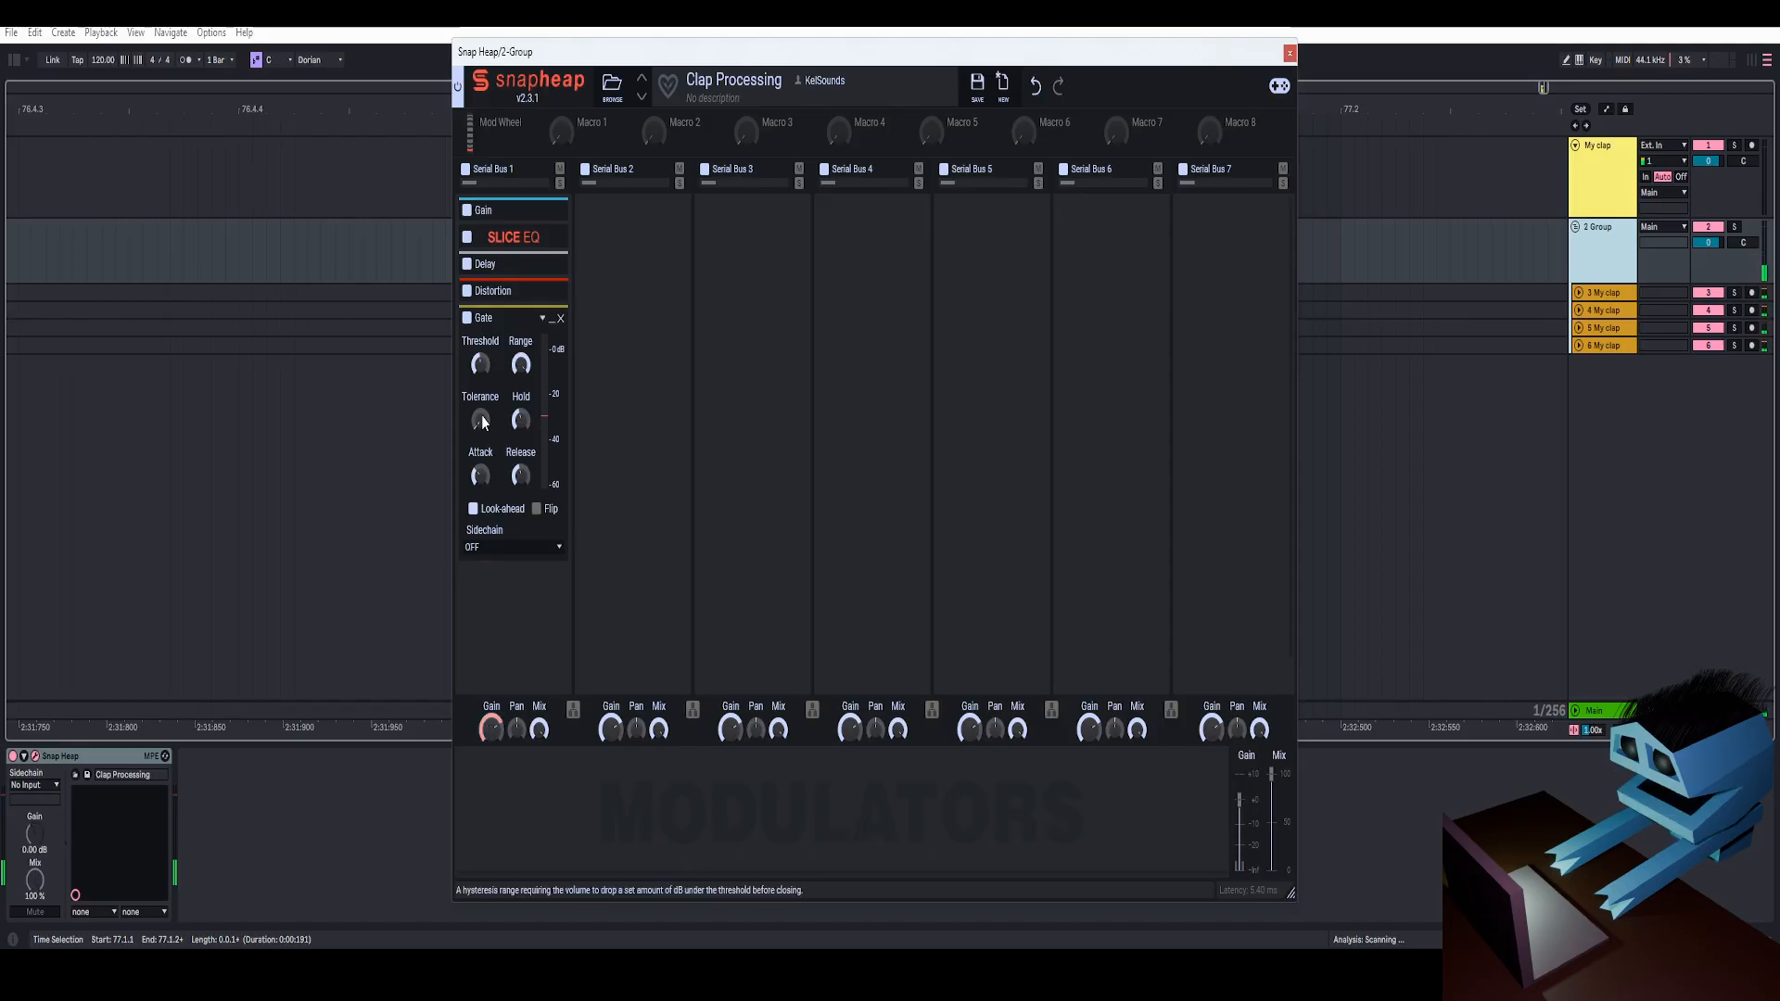
drag(482, 363, 483, 366)
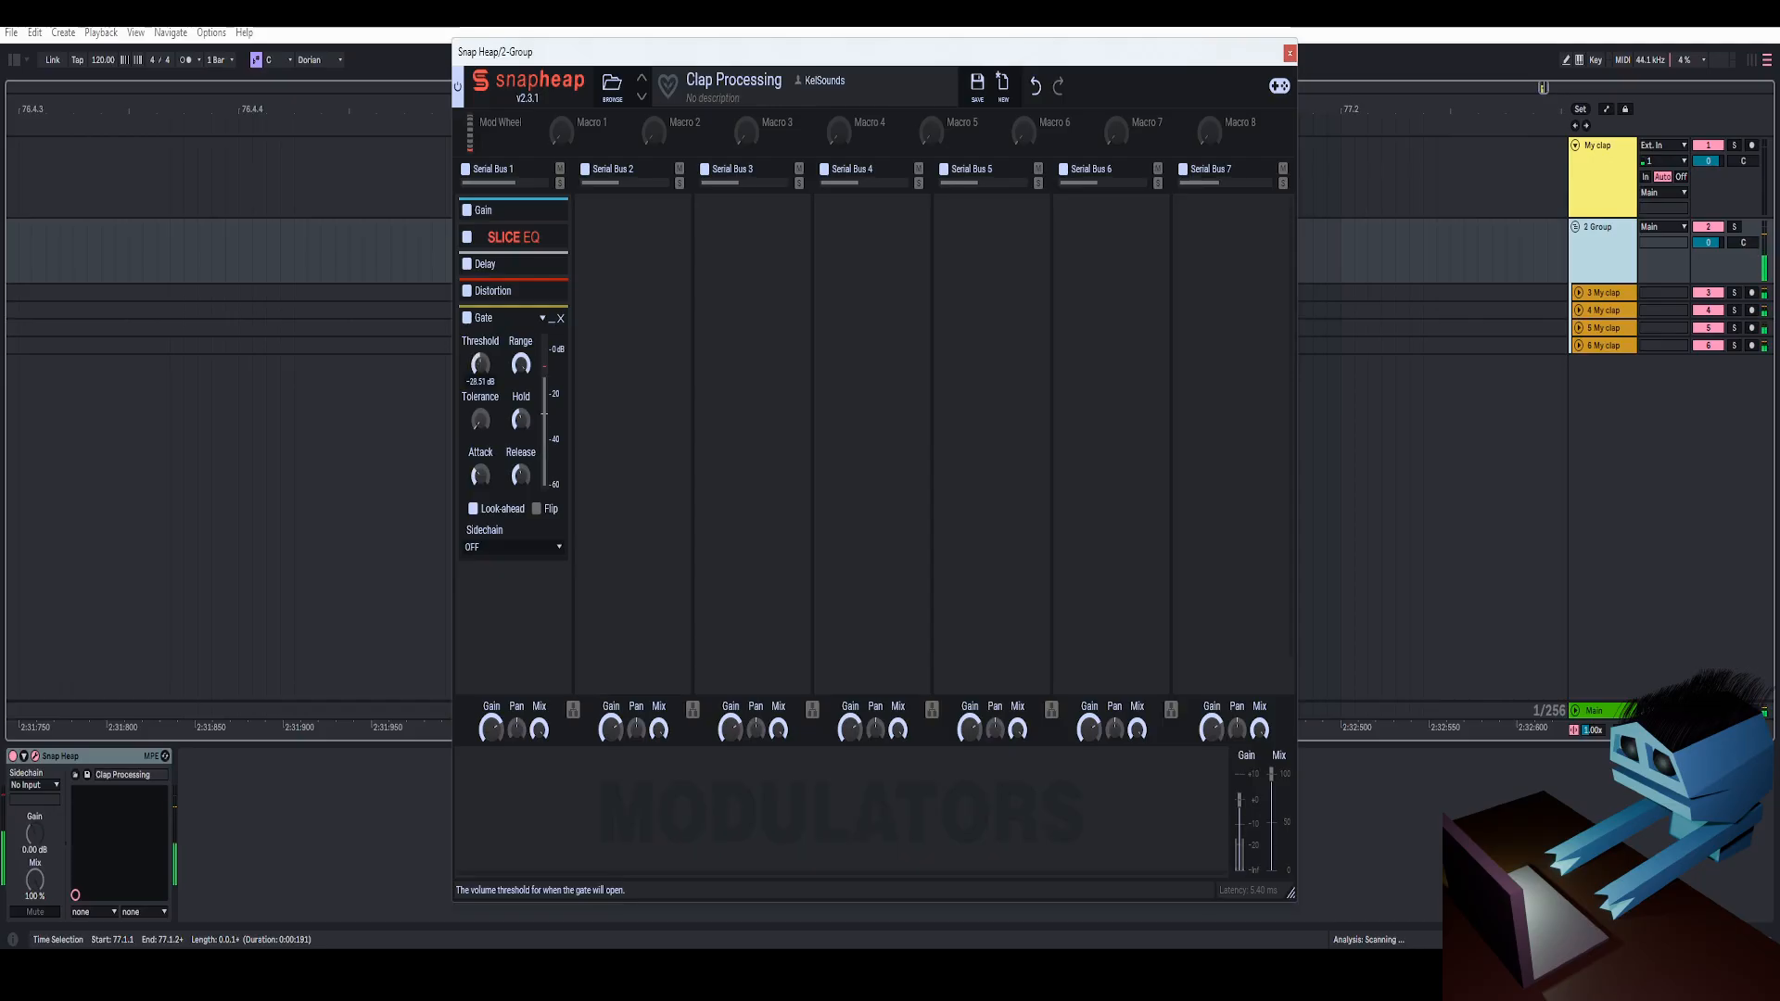
drag(482, 365, 482, 370)
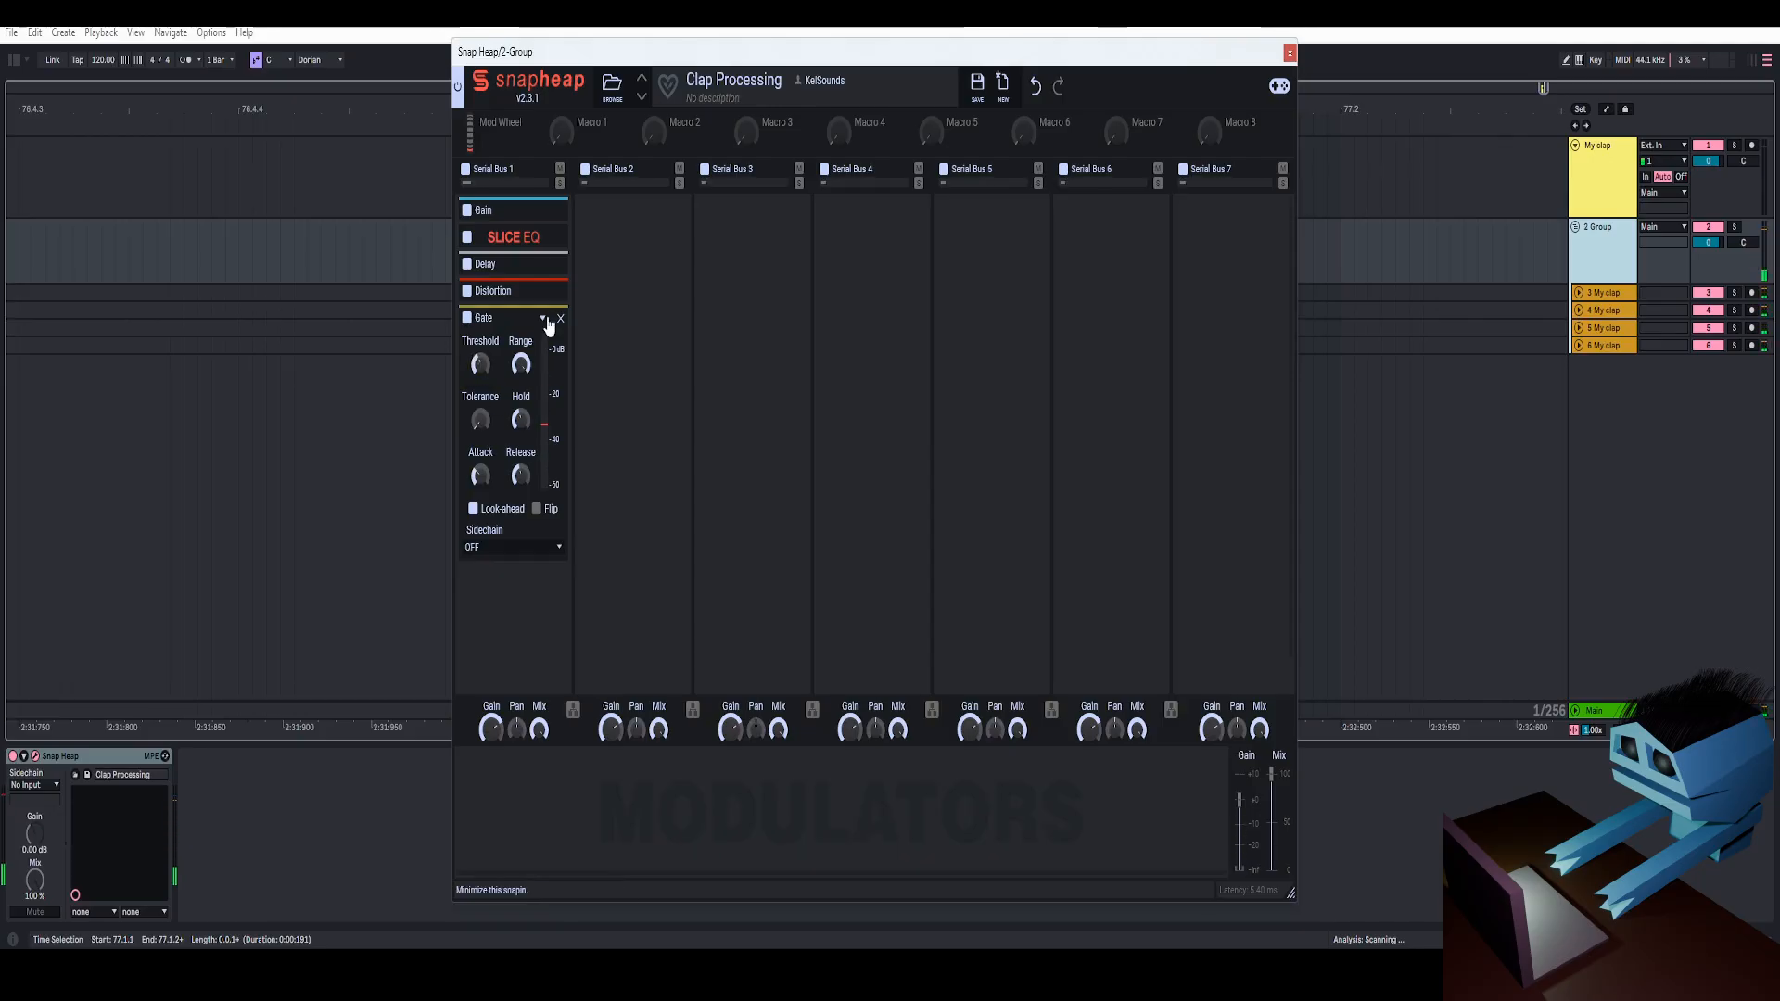
Collapse the Gate, add a nested Snap Heap below it on Serial Bus 1 and open its editor.
click(553, 318)
click(541, 376)
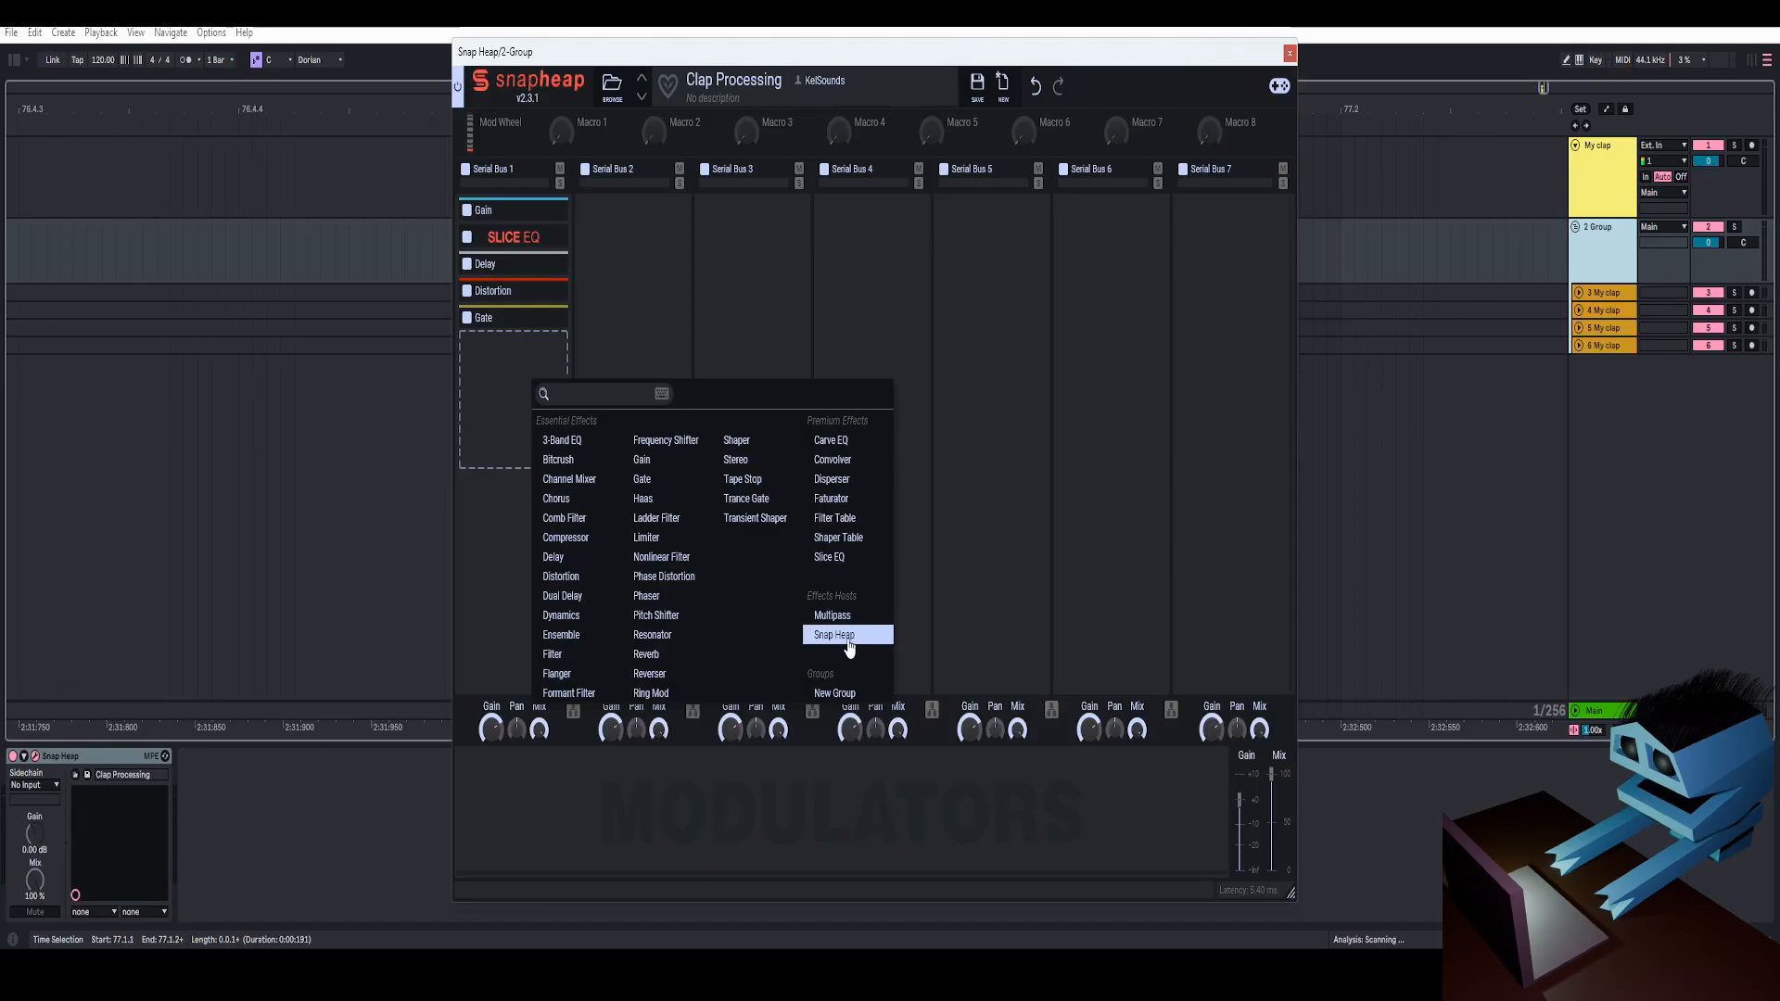
click(835, 636)
click(555, 372)
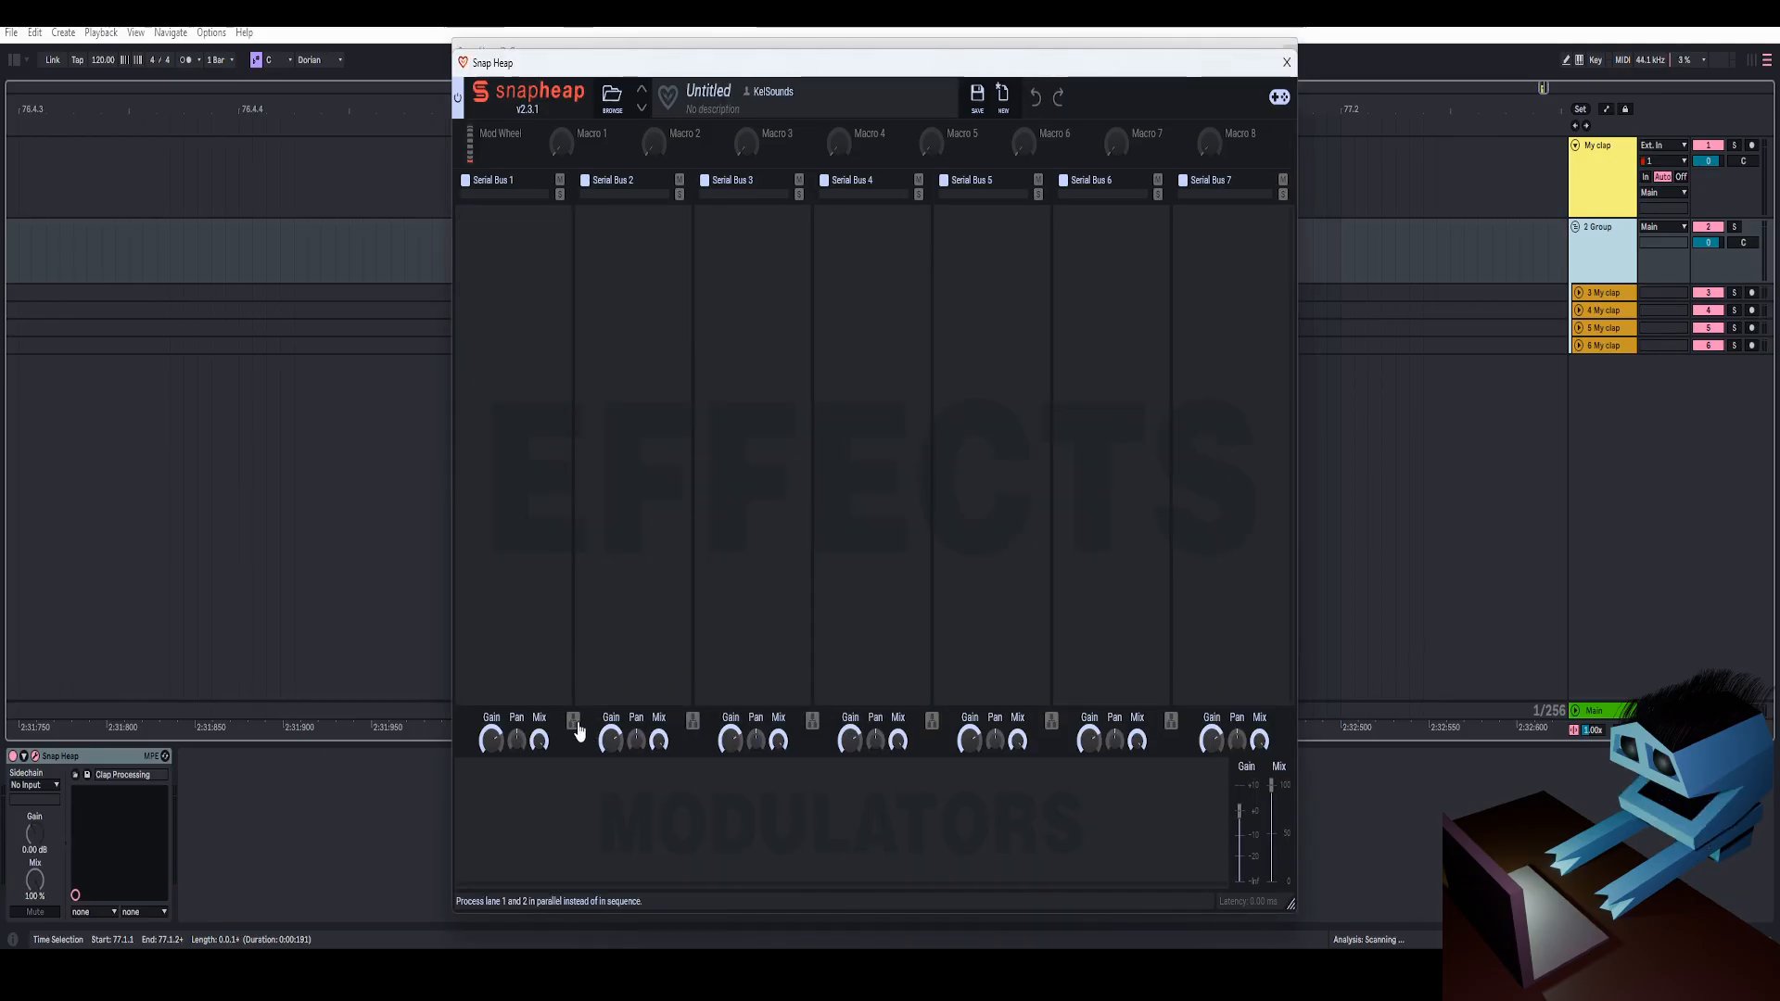
Run the nested Snap Heap's first two lanes in parallel and add a Chorus with a rate of about 1.8 Hz to Parallel Bus 1a.
click(552, 310)
click(576, 419)
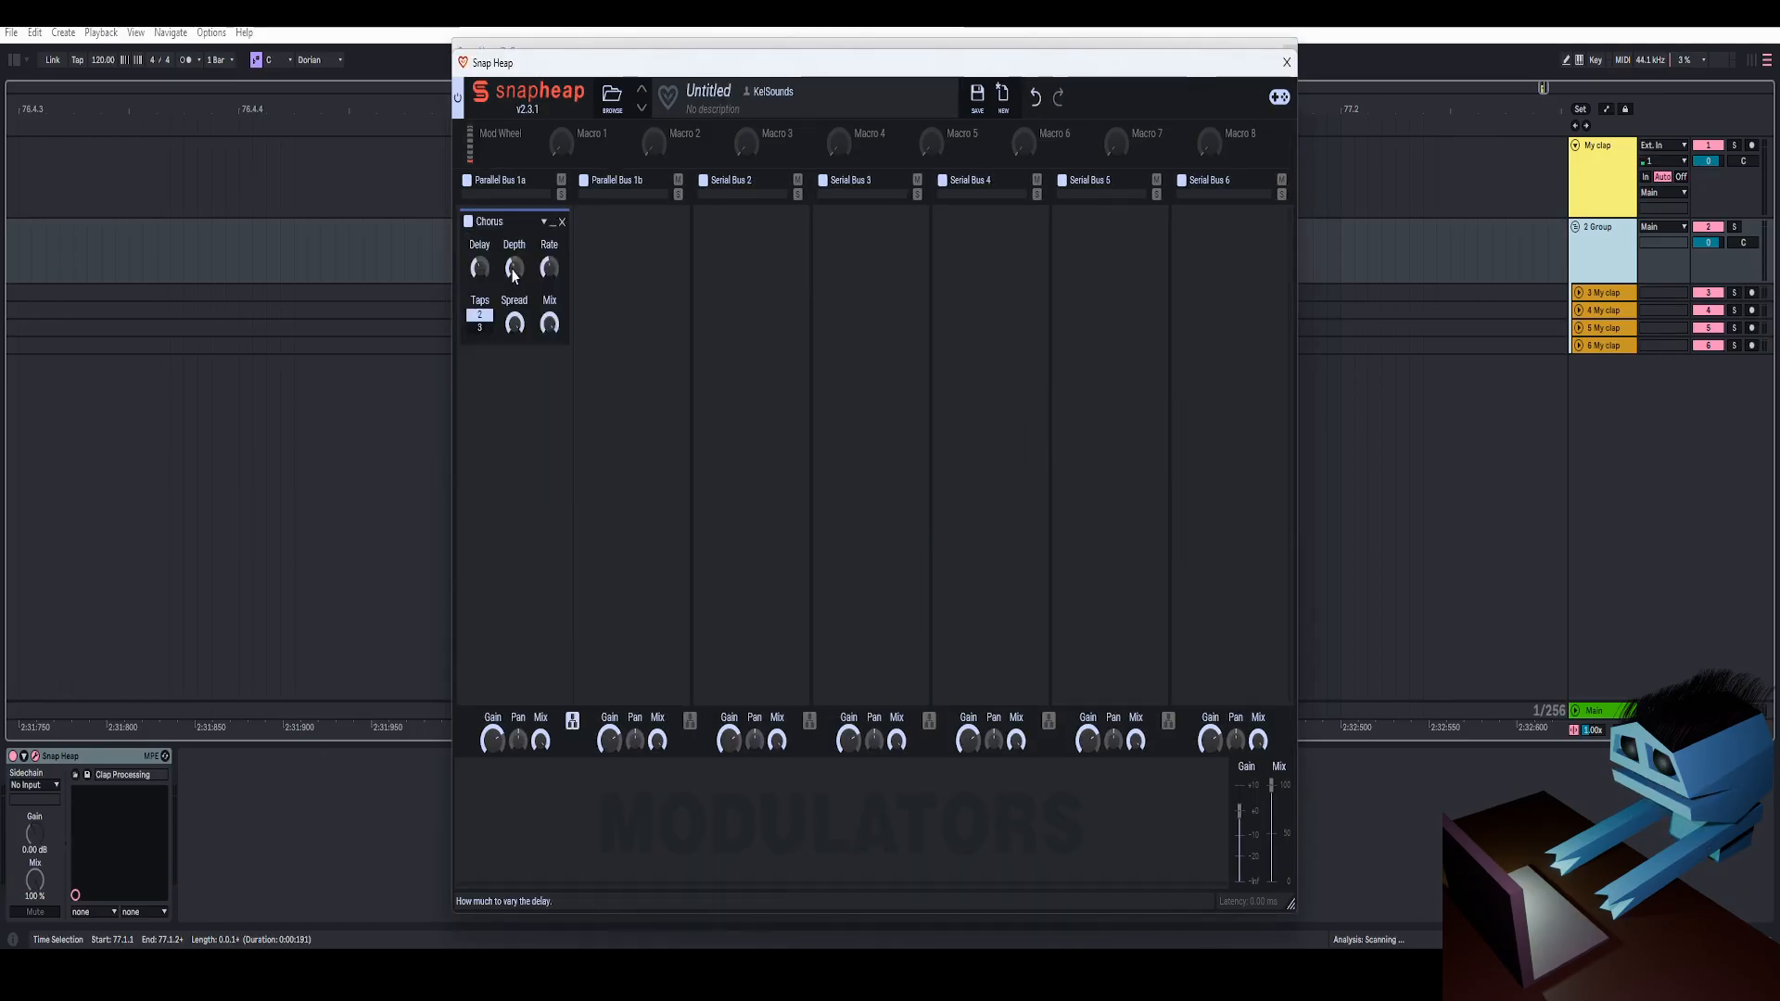
click(519, 408)
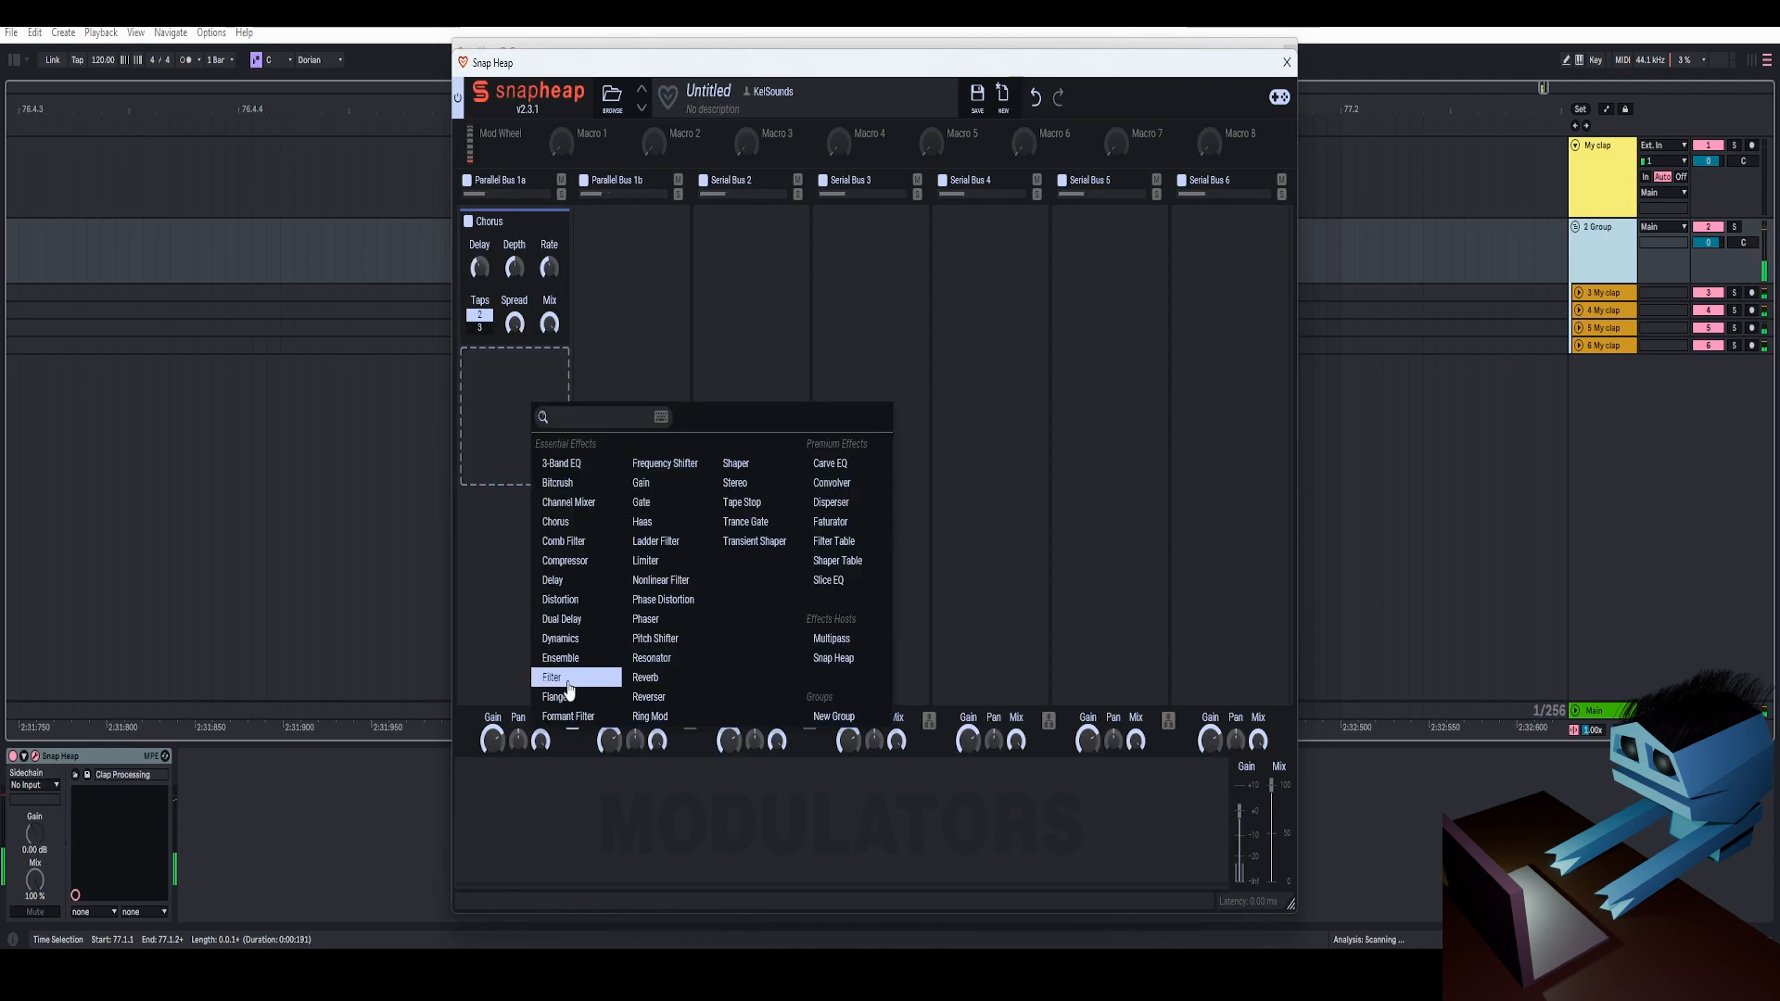
click(465, 481)
click(517, 375)
click(550, 273)
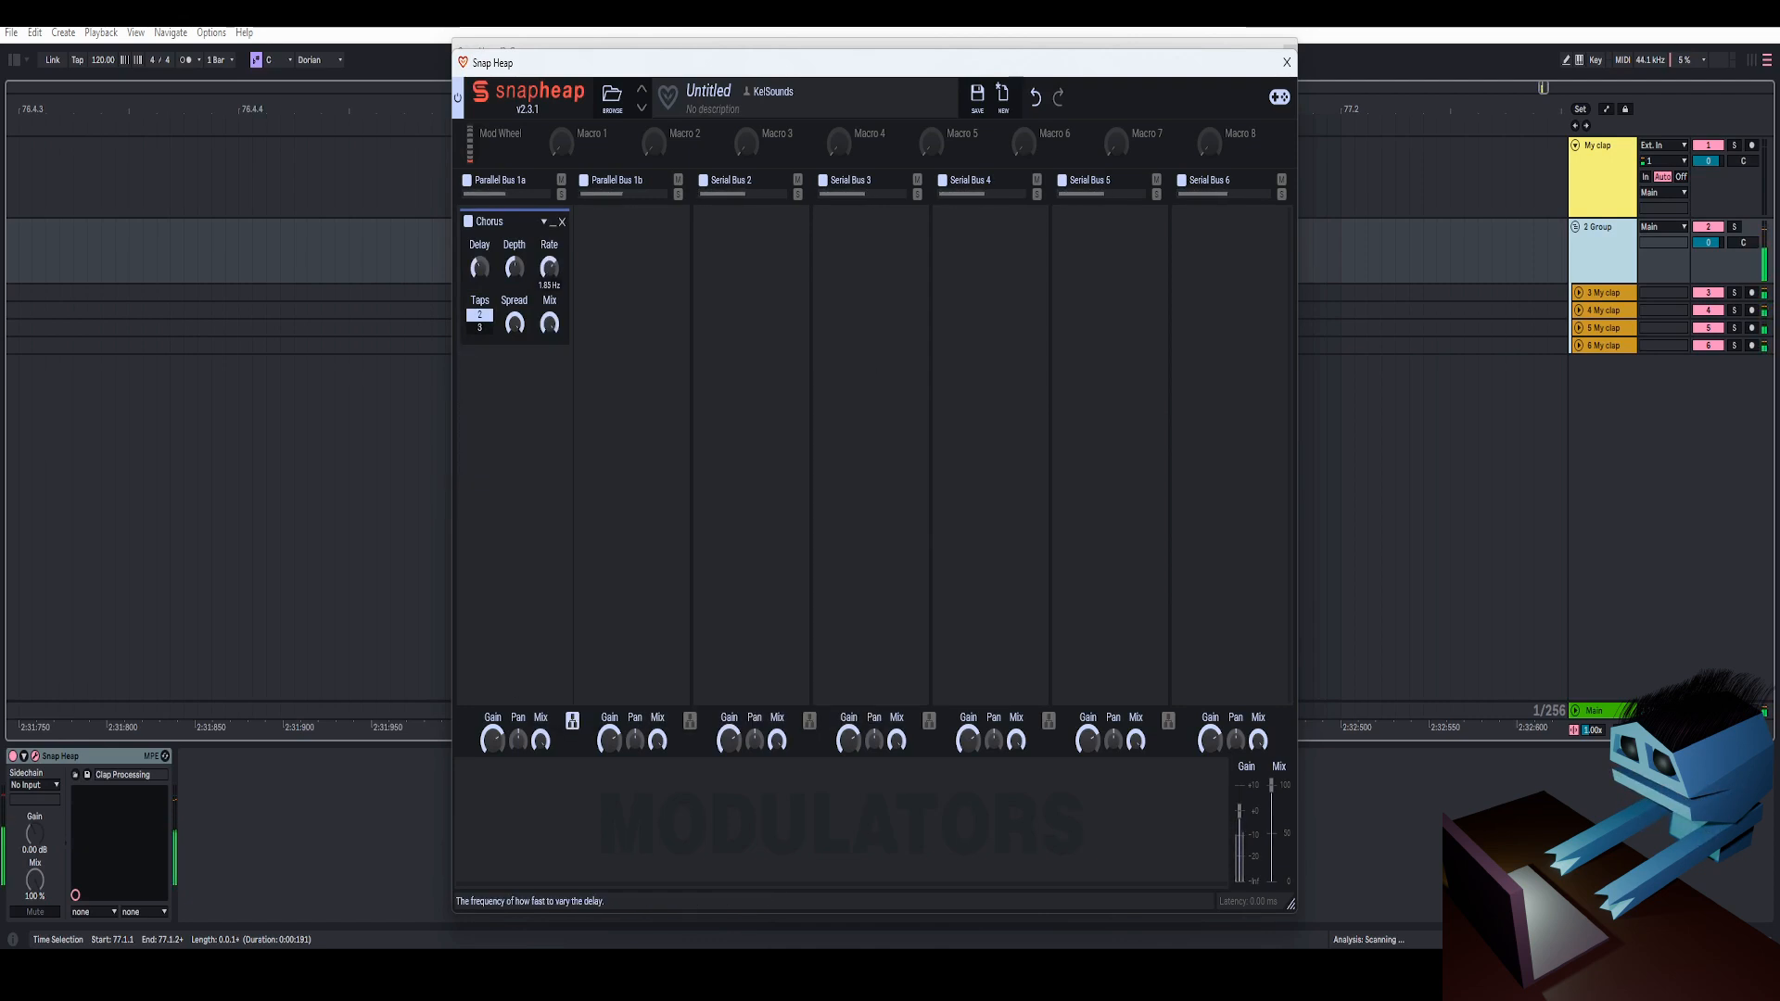
Add Dynamics below the Chorus with a low-level ratio of about 2.7:1 and lower the Parallel Bus 1a gain to about -12.3 dB.
click(537, 430)
click(561, 655)
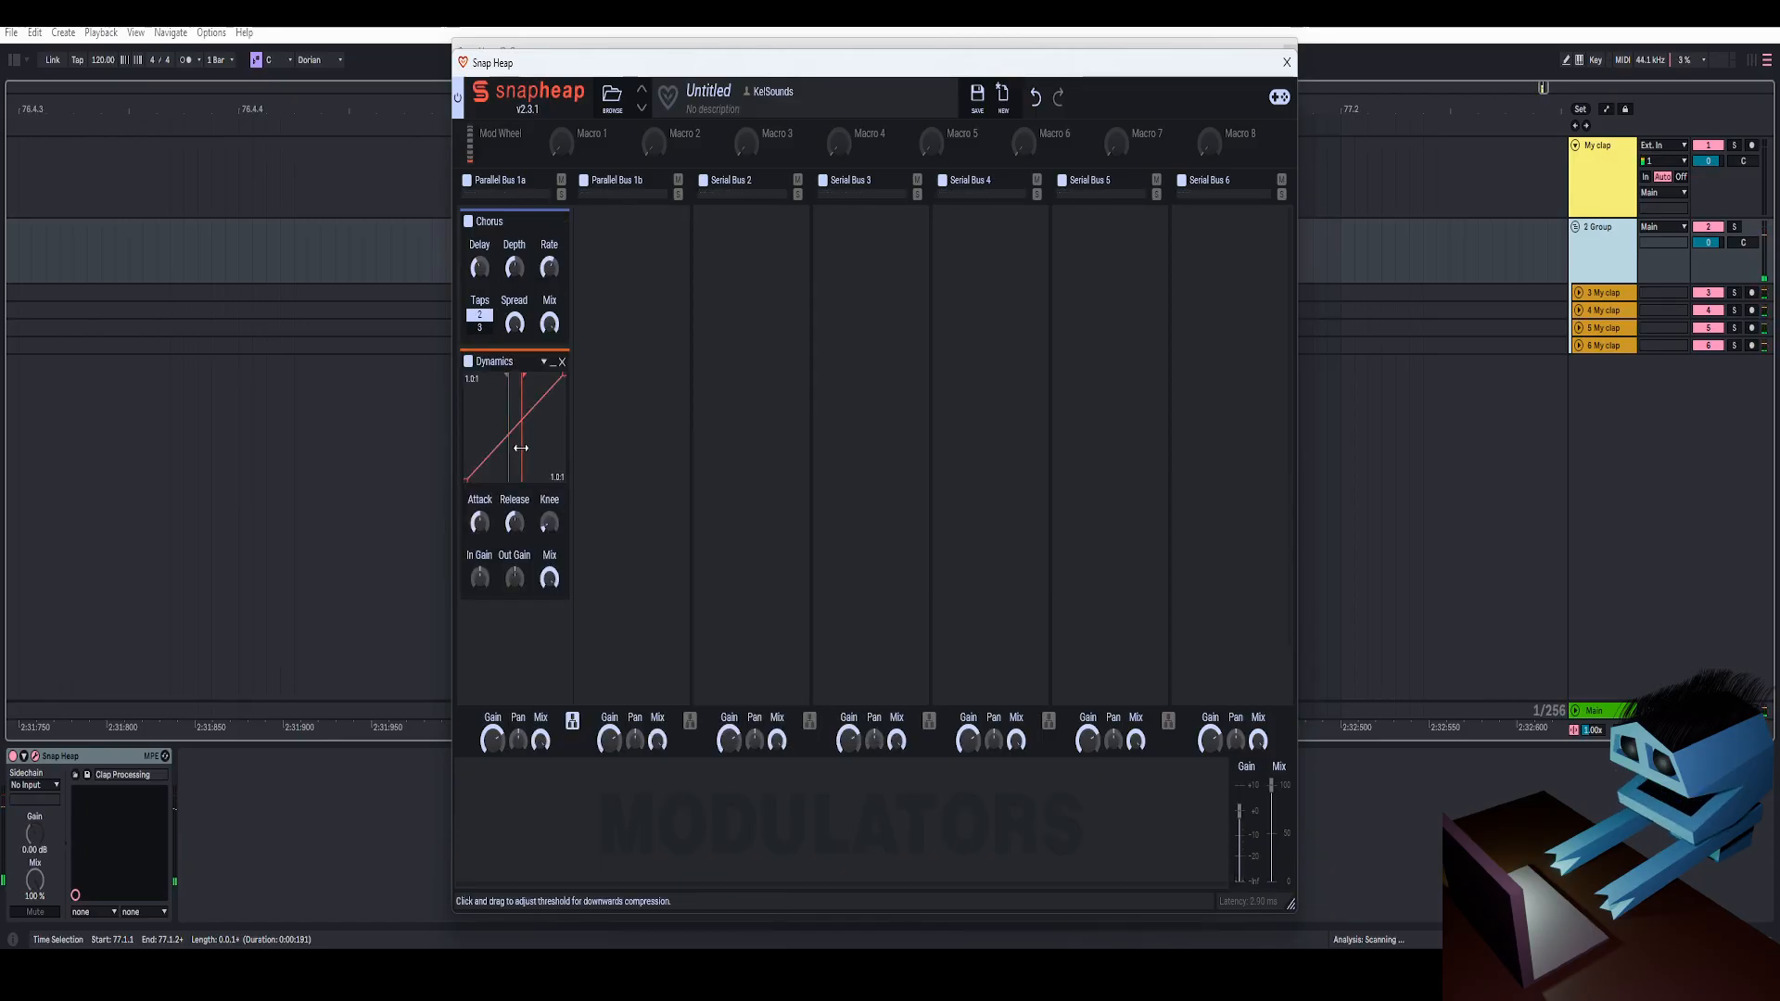
drag(528, 449, 531, 447)
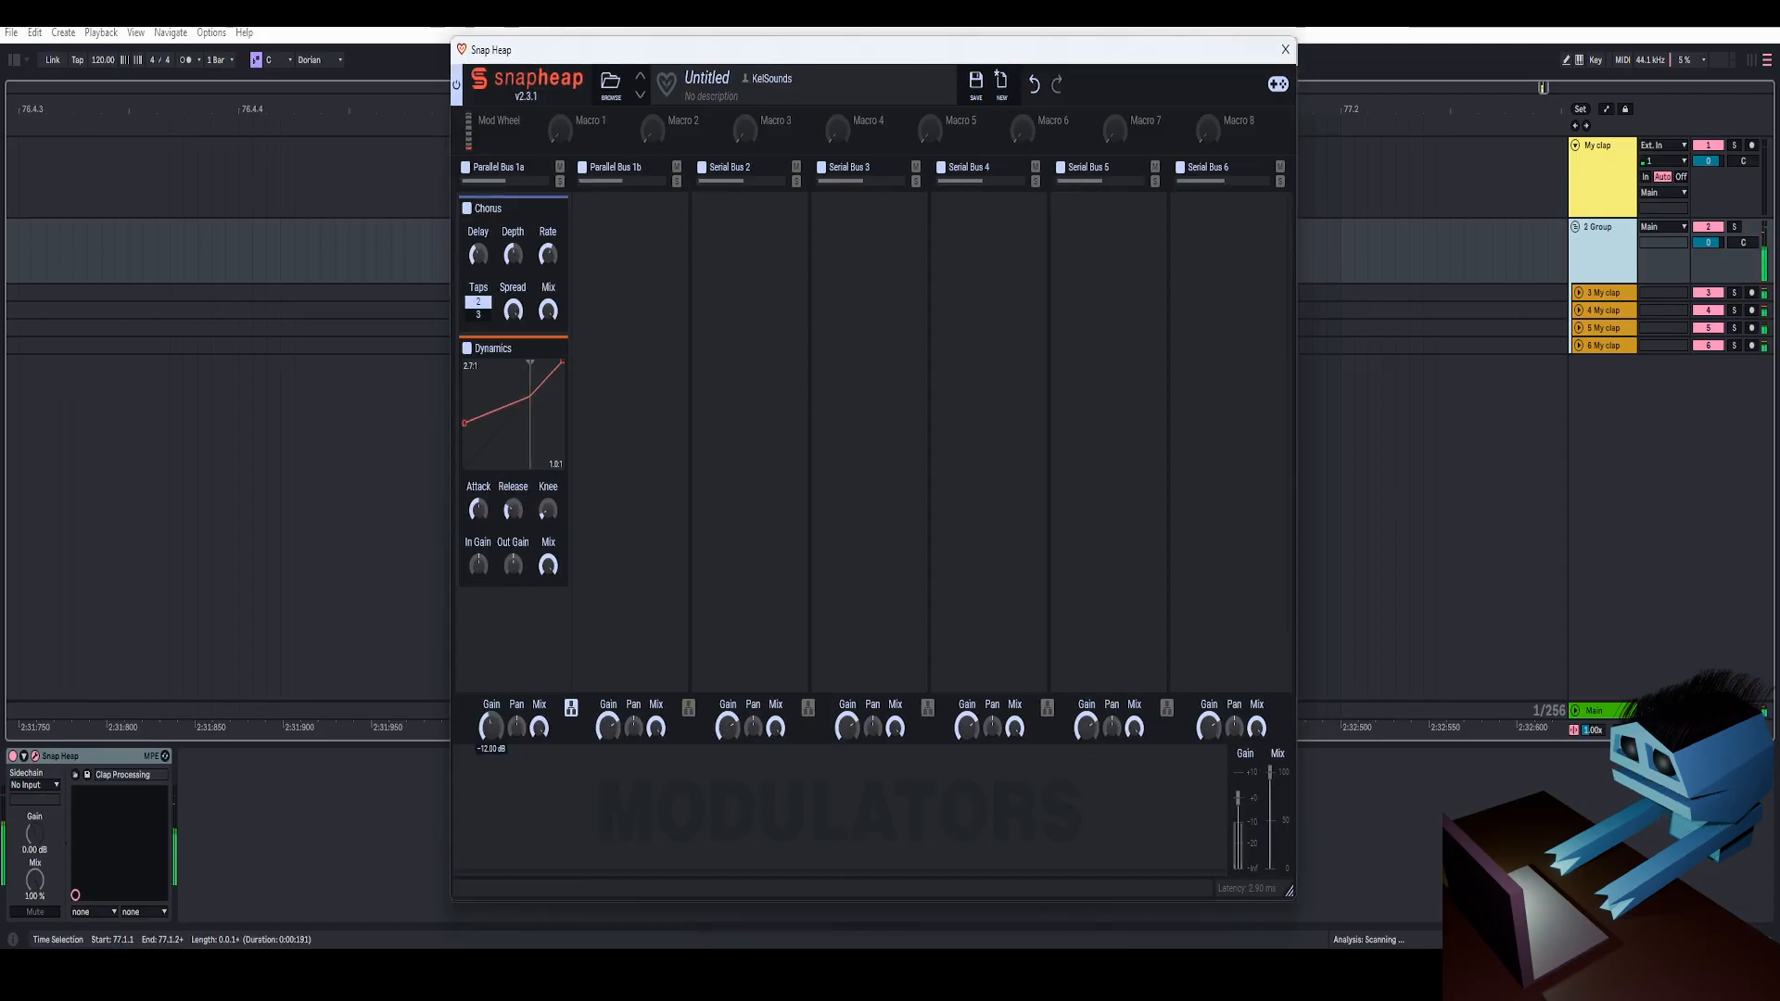
Add a high-pass Filter below Dynamics with its cutoff at about 1.14 kHz and close the nested Snap Heap editor.
click(513, 640)
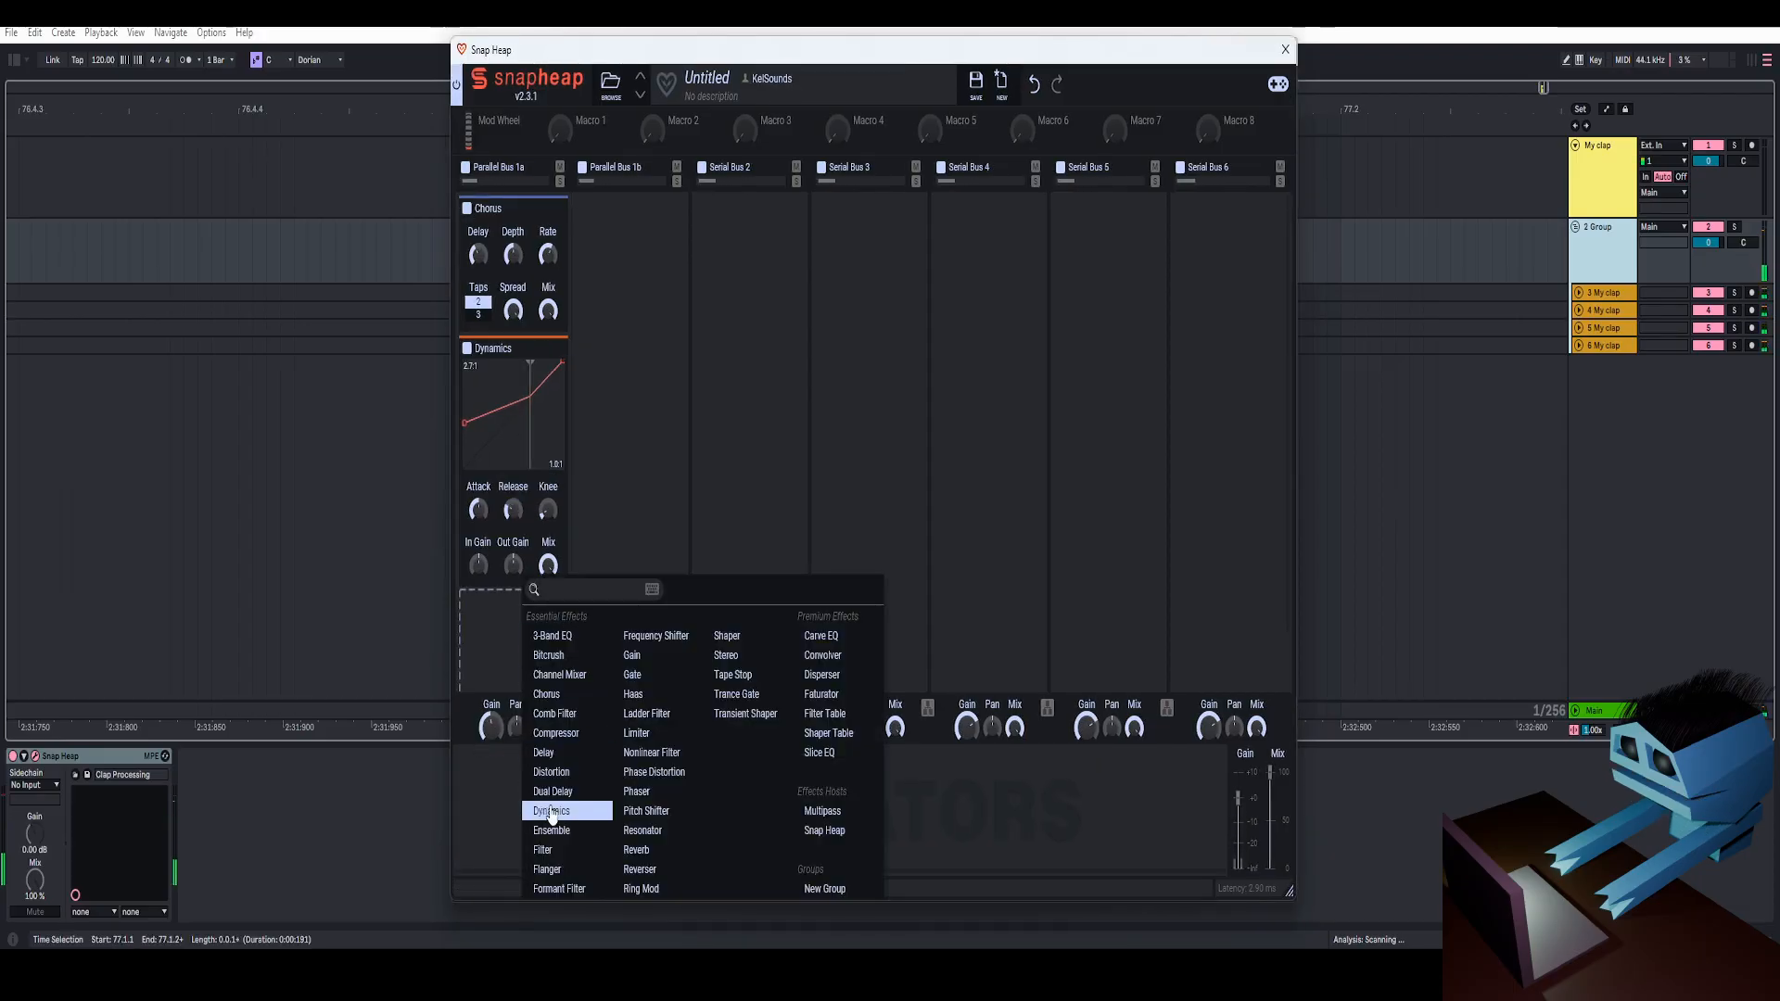
click(565, 845)
scroll(493, 564, down, 2)
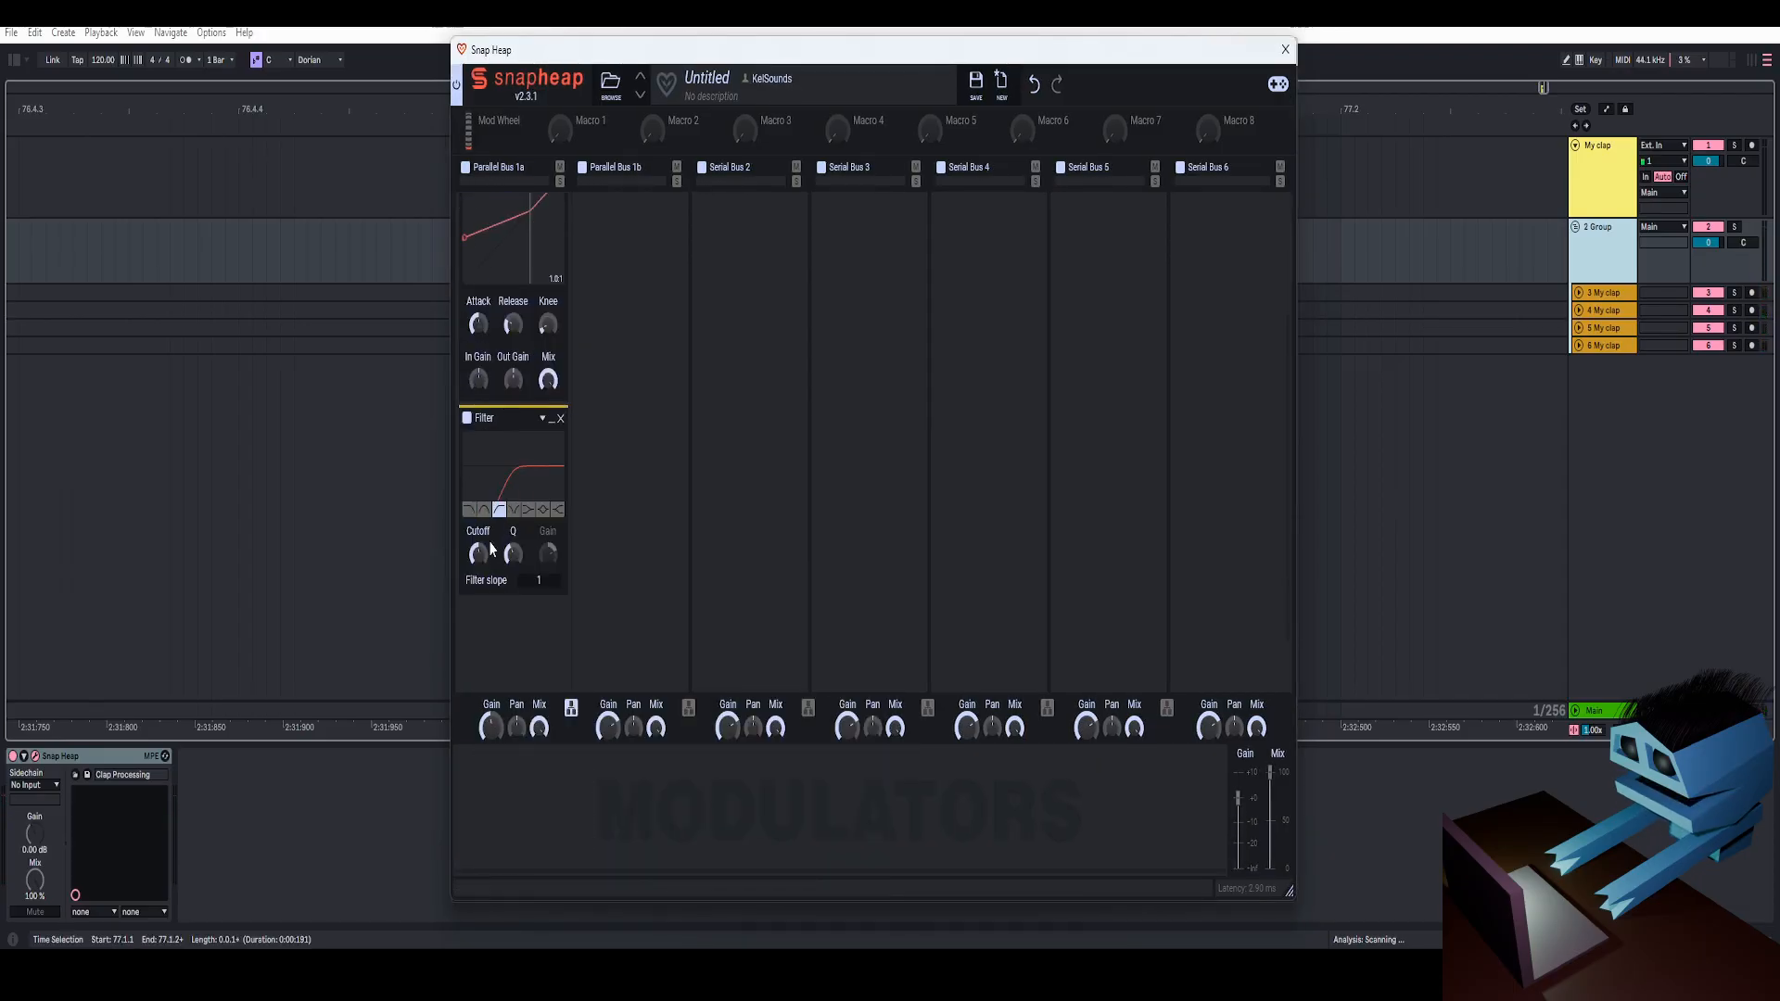
mouse_move(480, 553)
mouse_down()
mouse_move(513, 542)
mouse_move(480, 549)
mouse_up()
key(space)
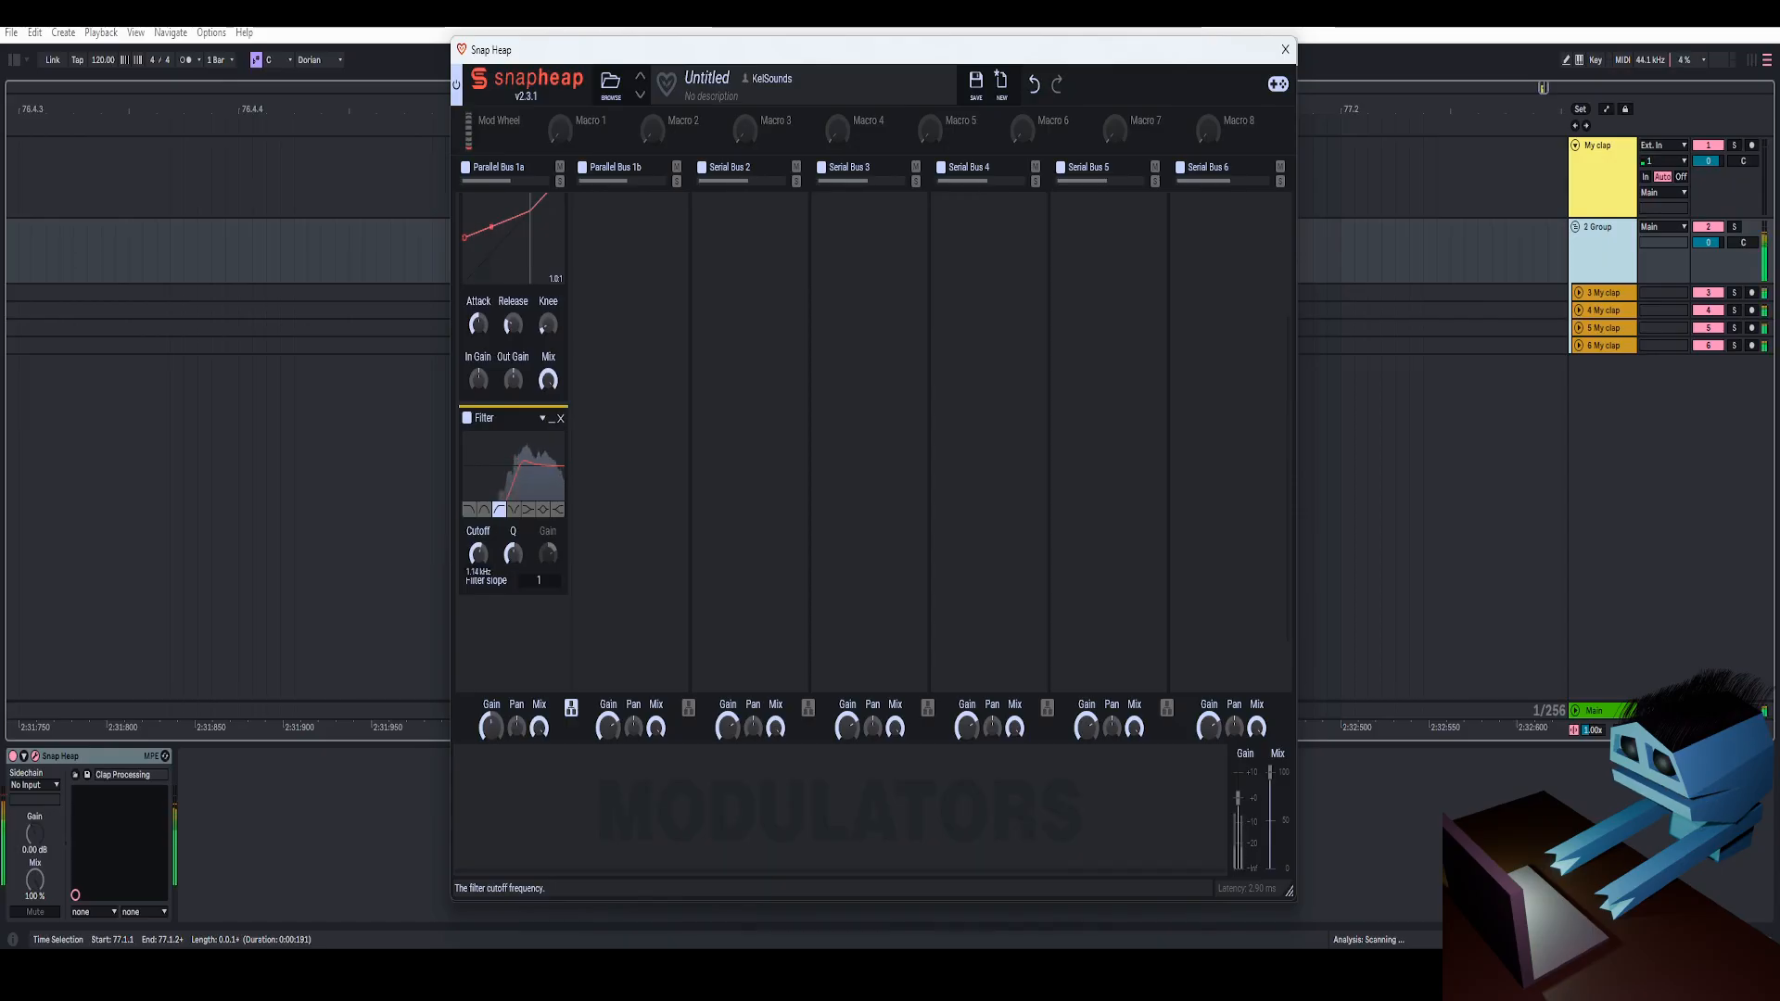
scroll(561, 361, up, 4)
click(552, 367)
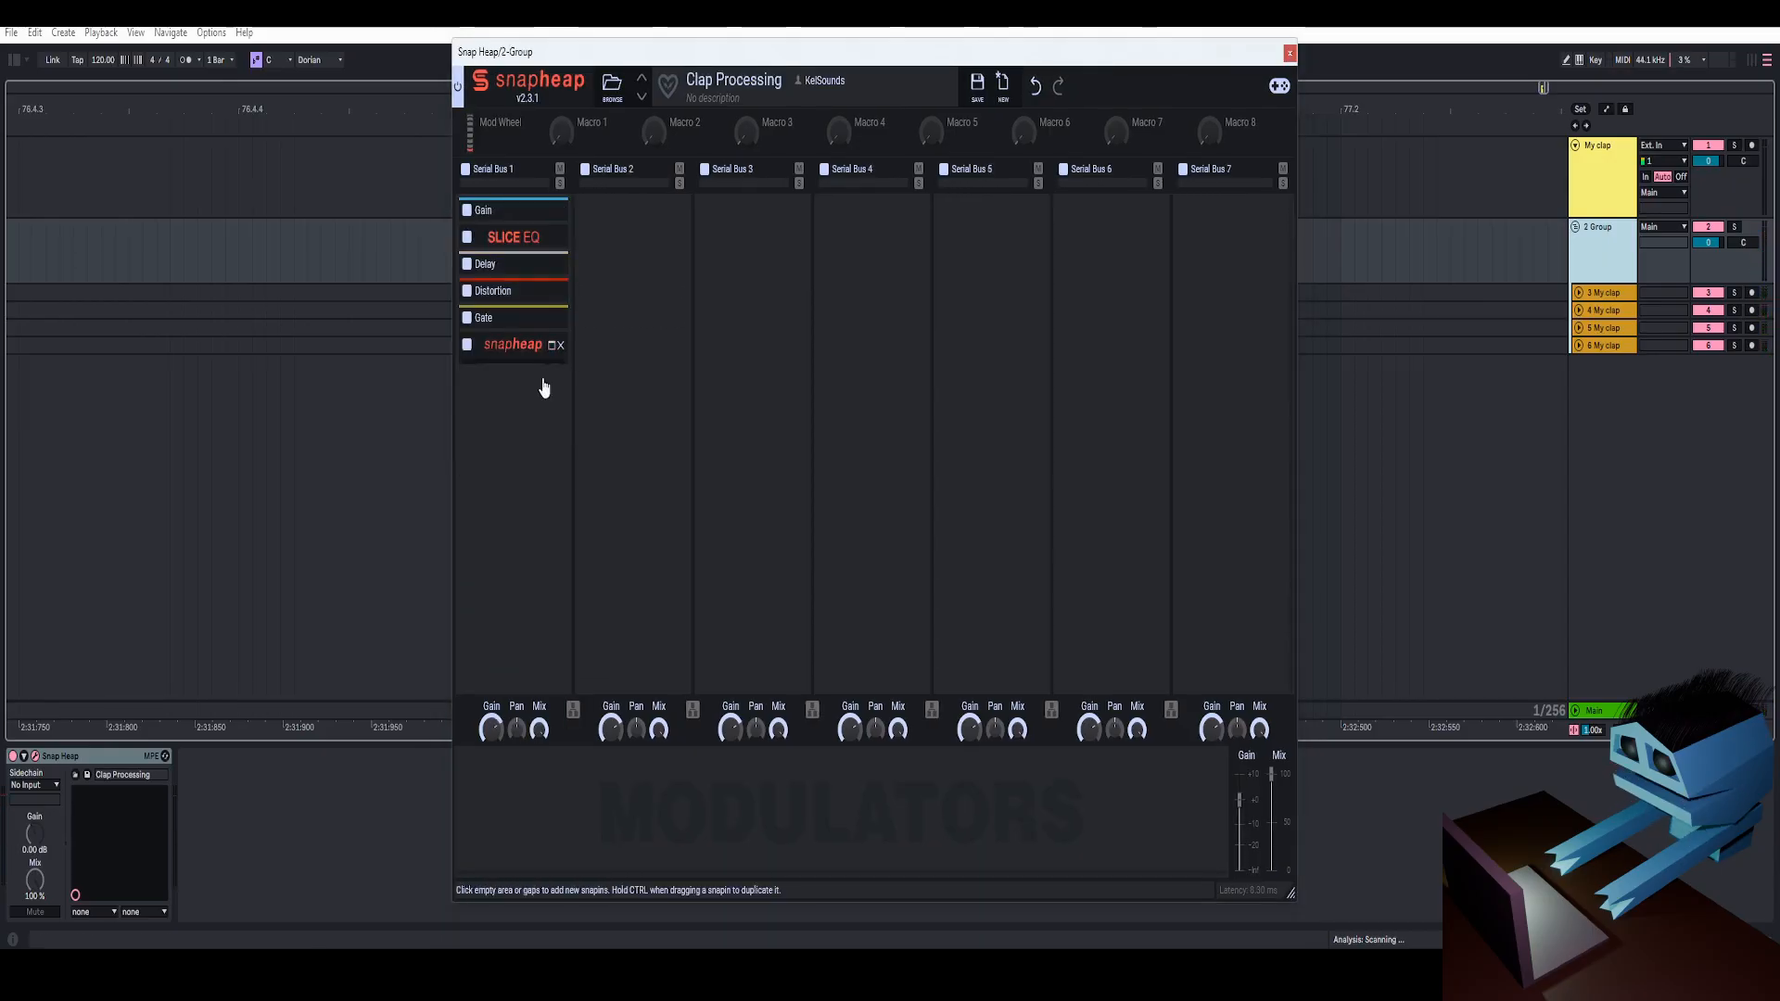
Add a Convolver below the nested Snap Heap and lower its mix to 0% while playing the claps.
click(536, 425)
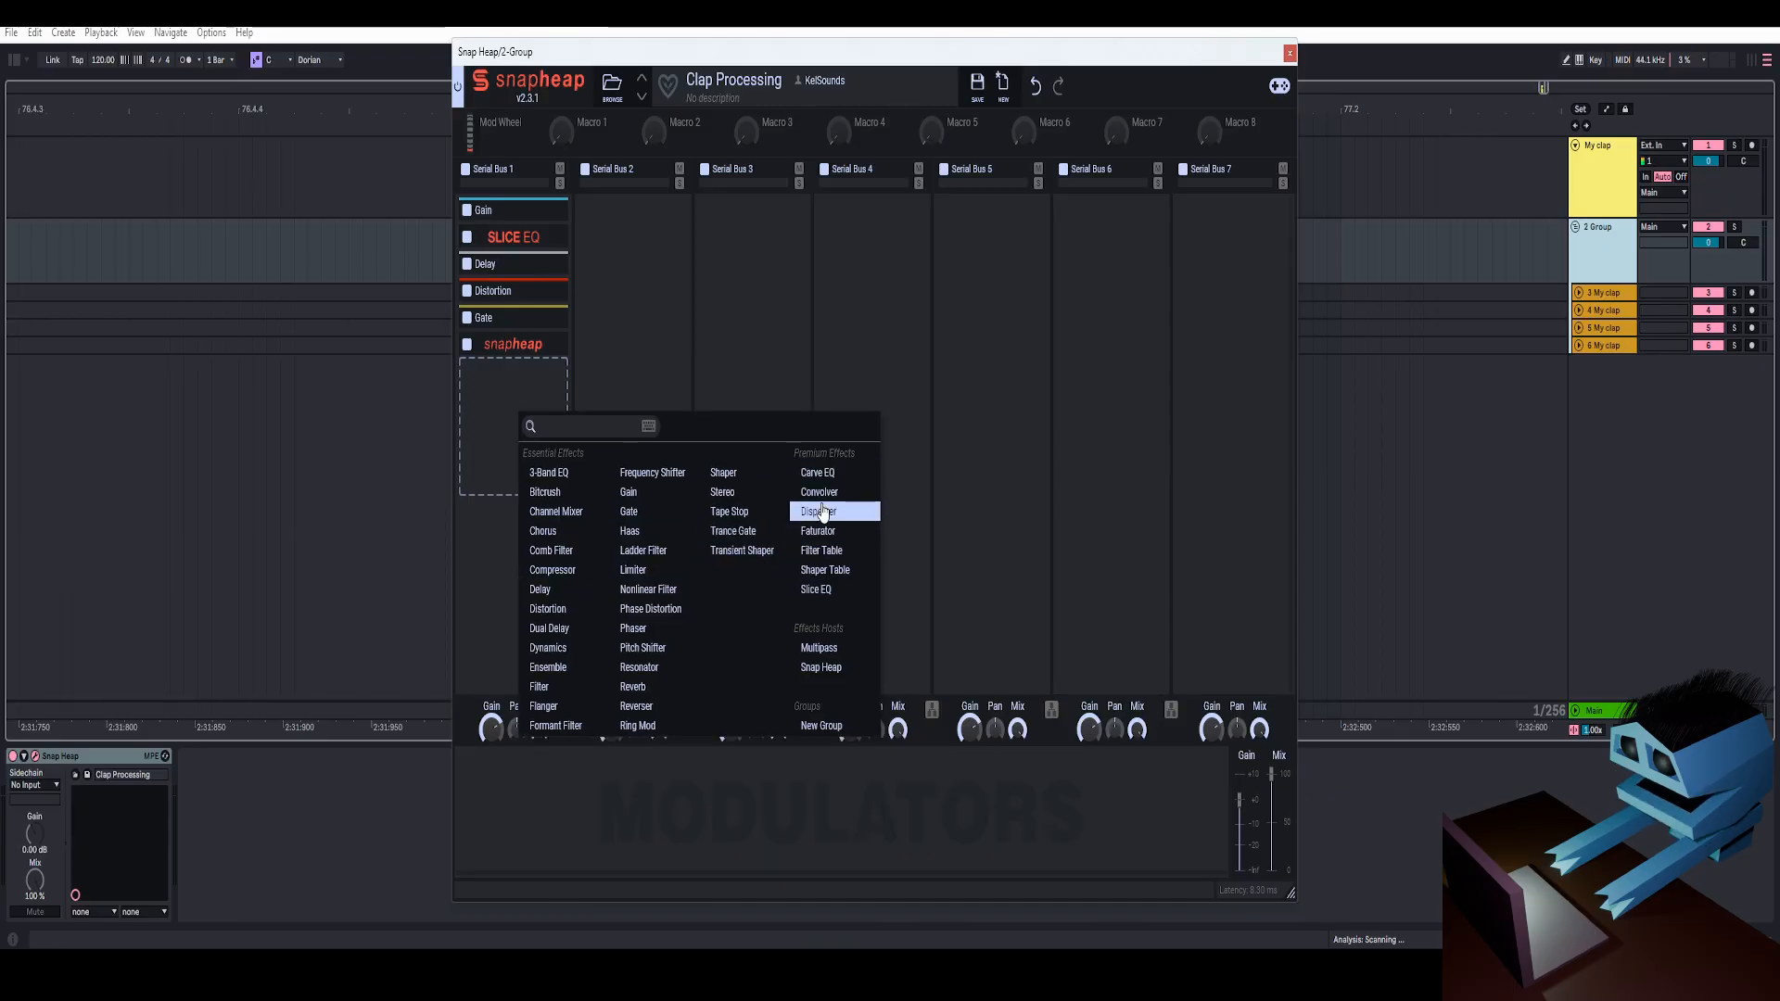
click(821, 505)
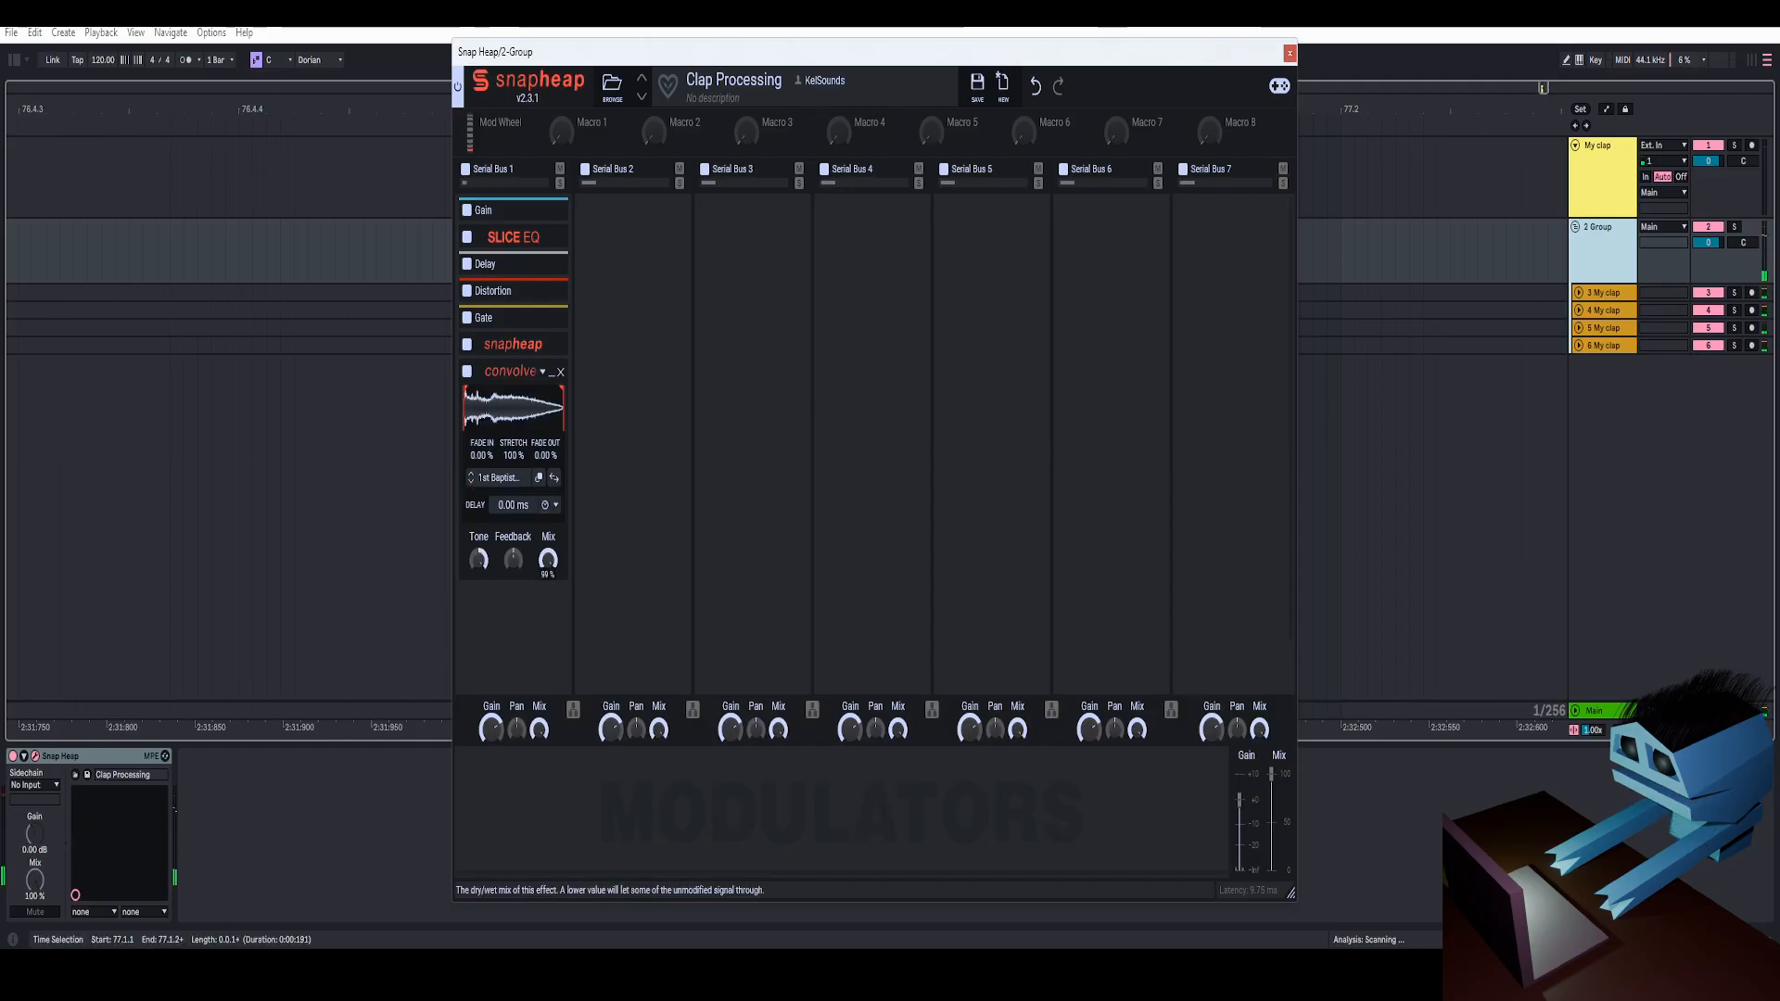
drag(548, 559, 547, 630)
drag(548, 559, 548, 492)
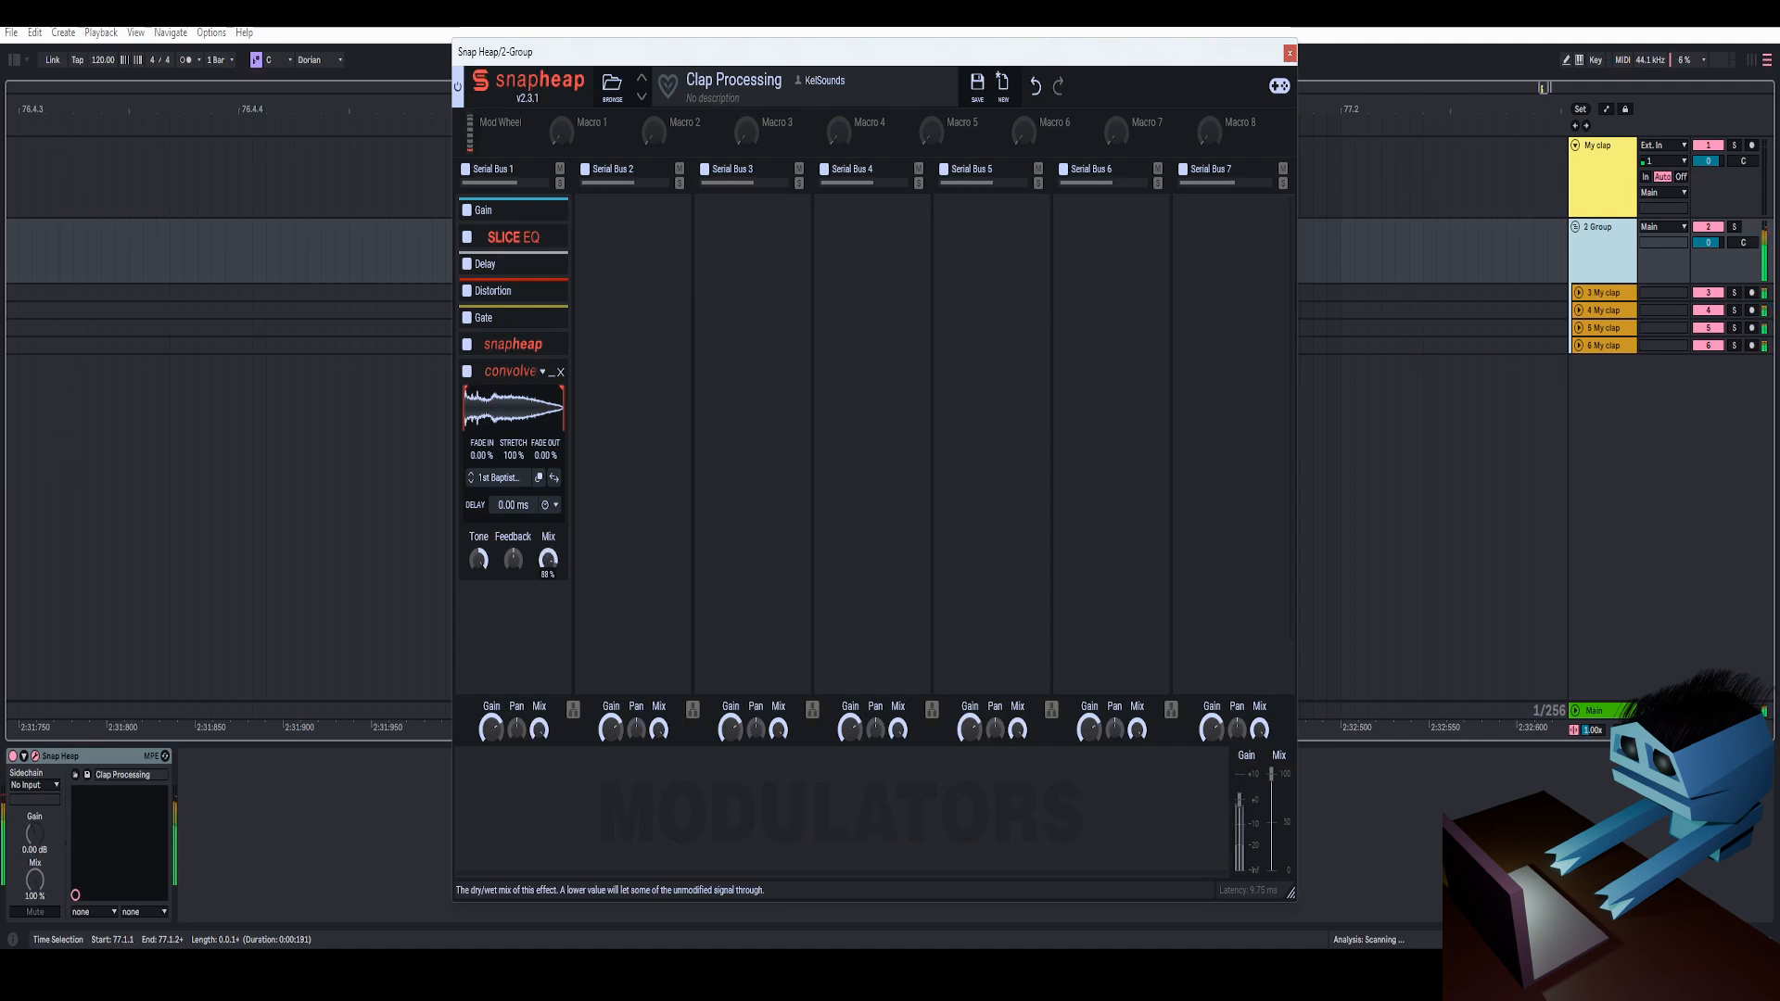
click(494, 817)
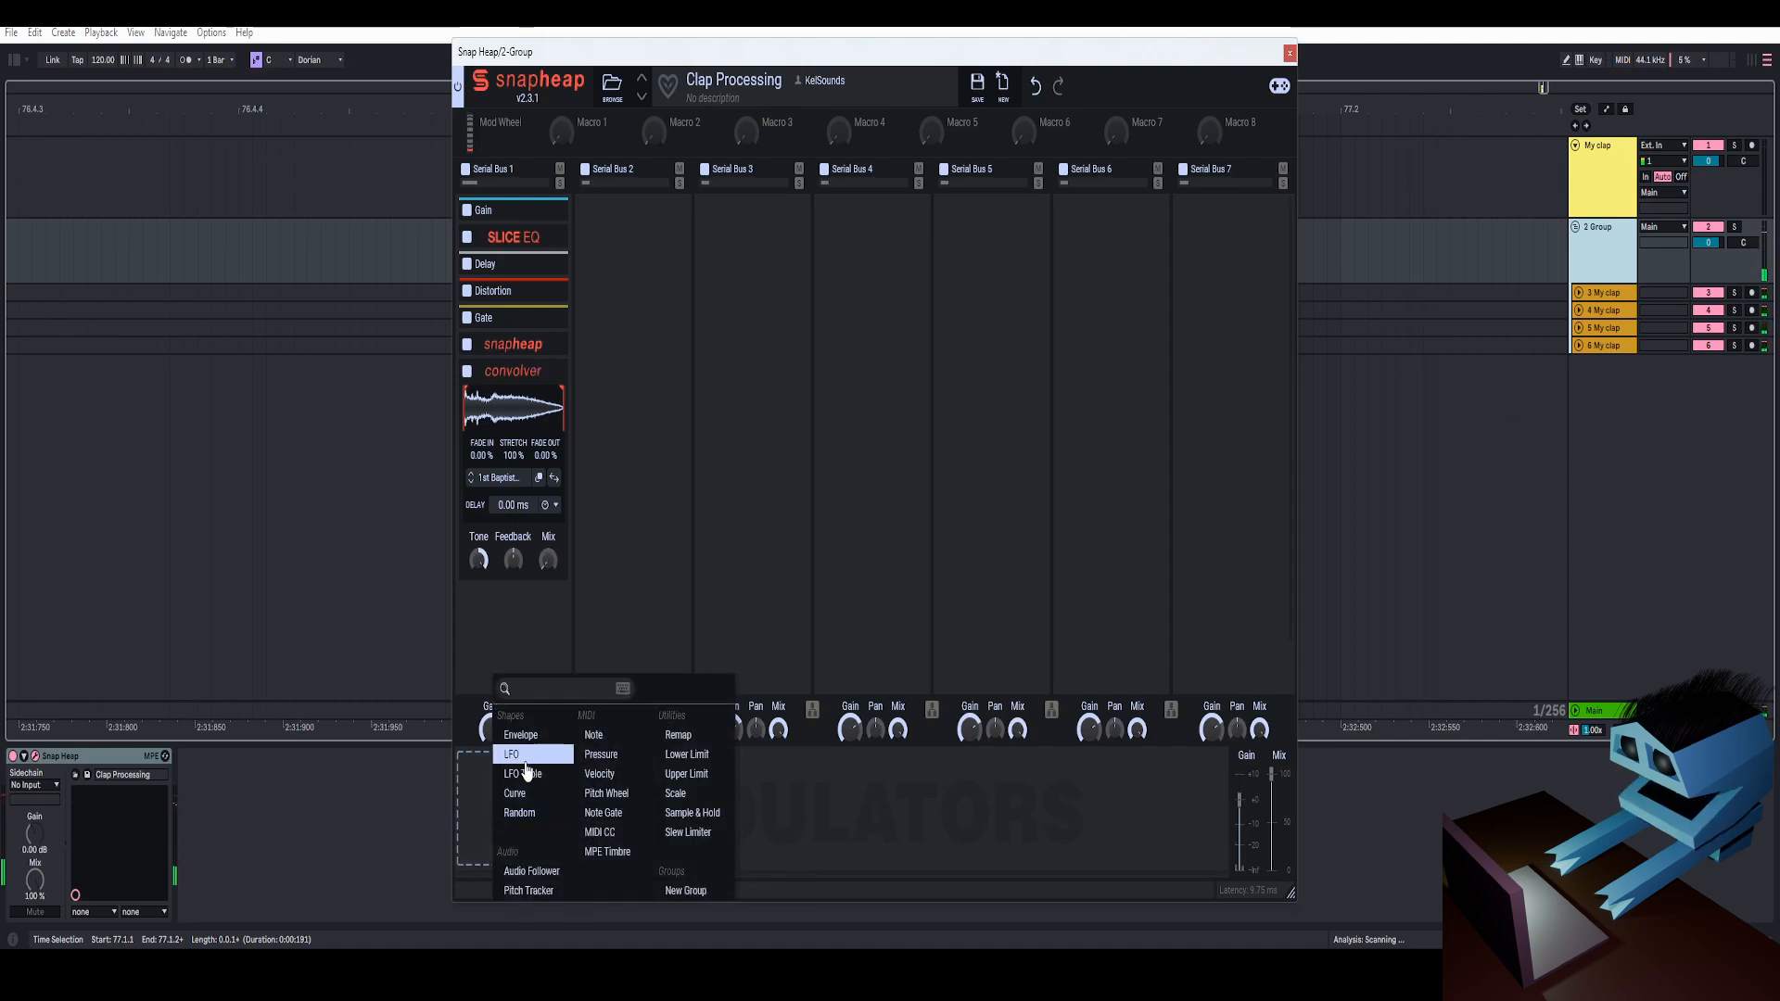
click(525, 757)
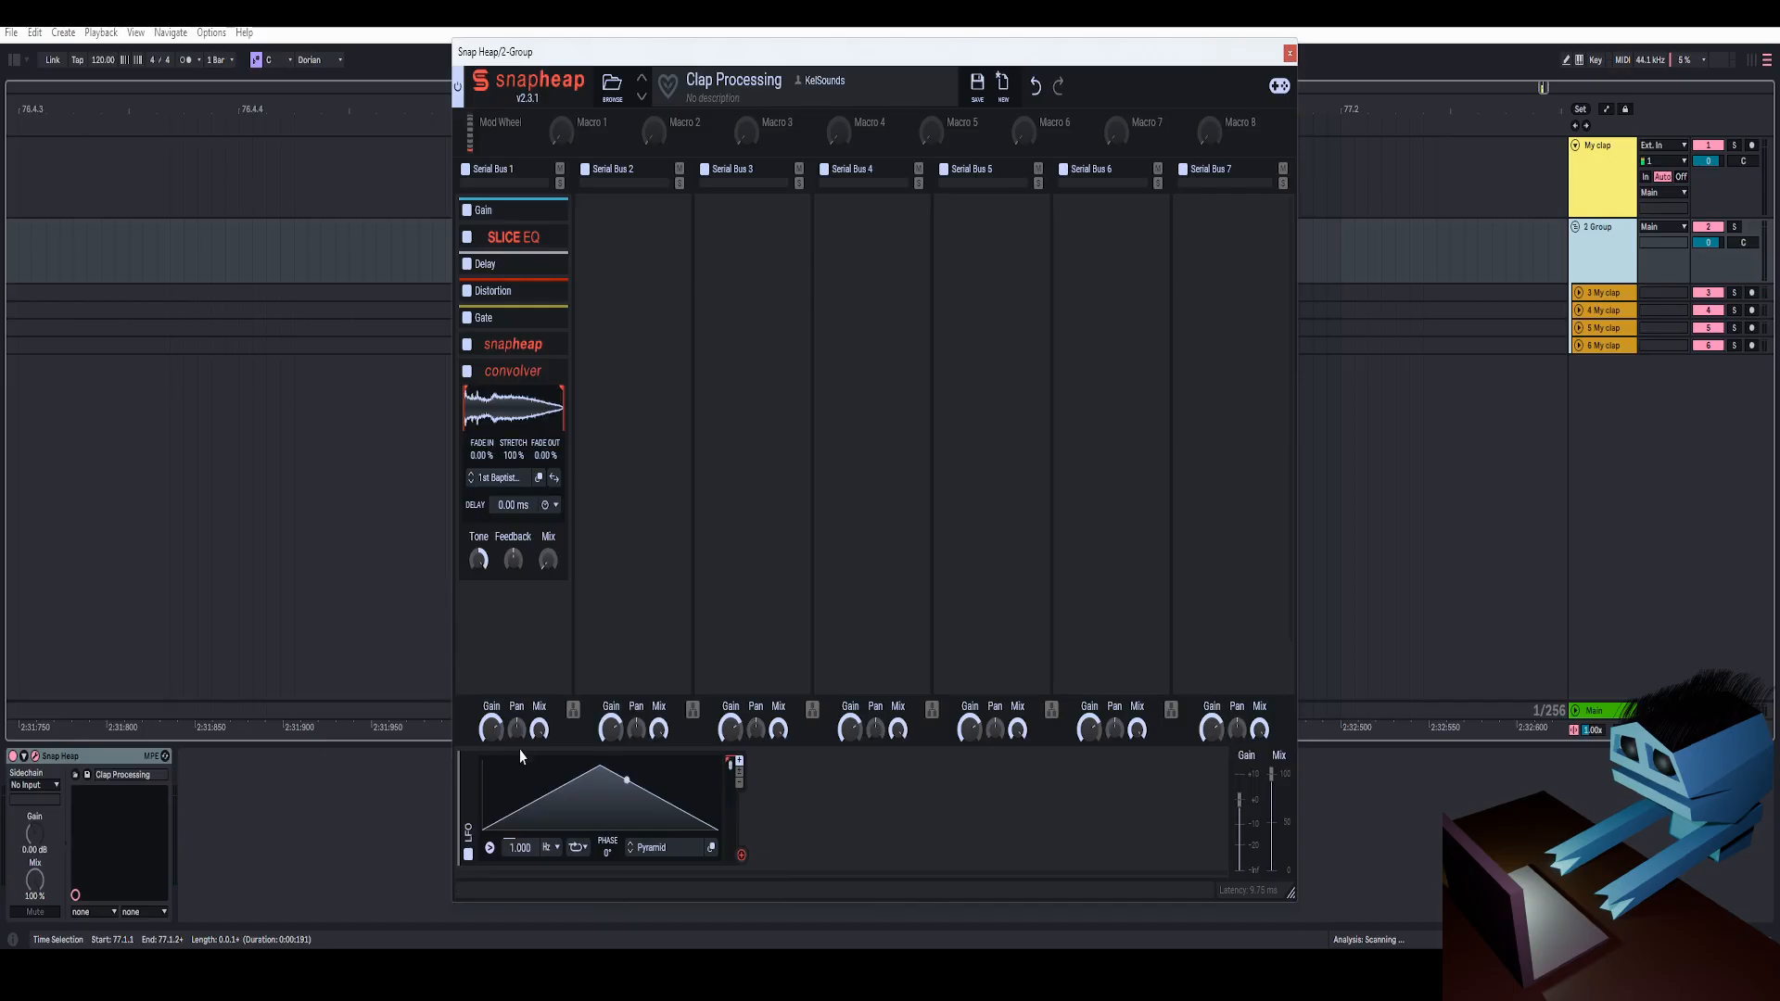
click(468, 763)
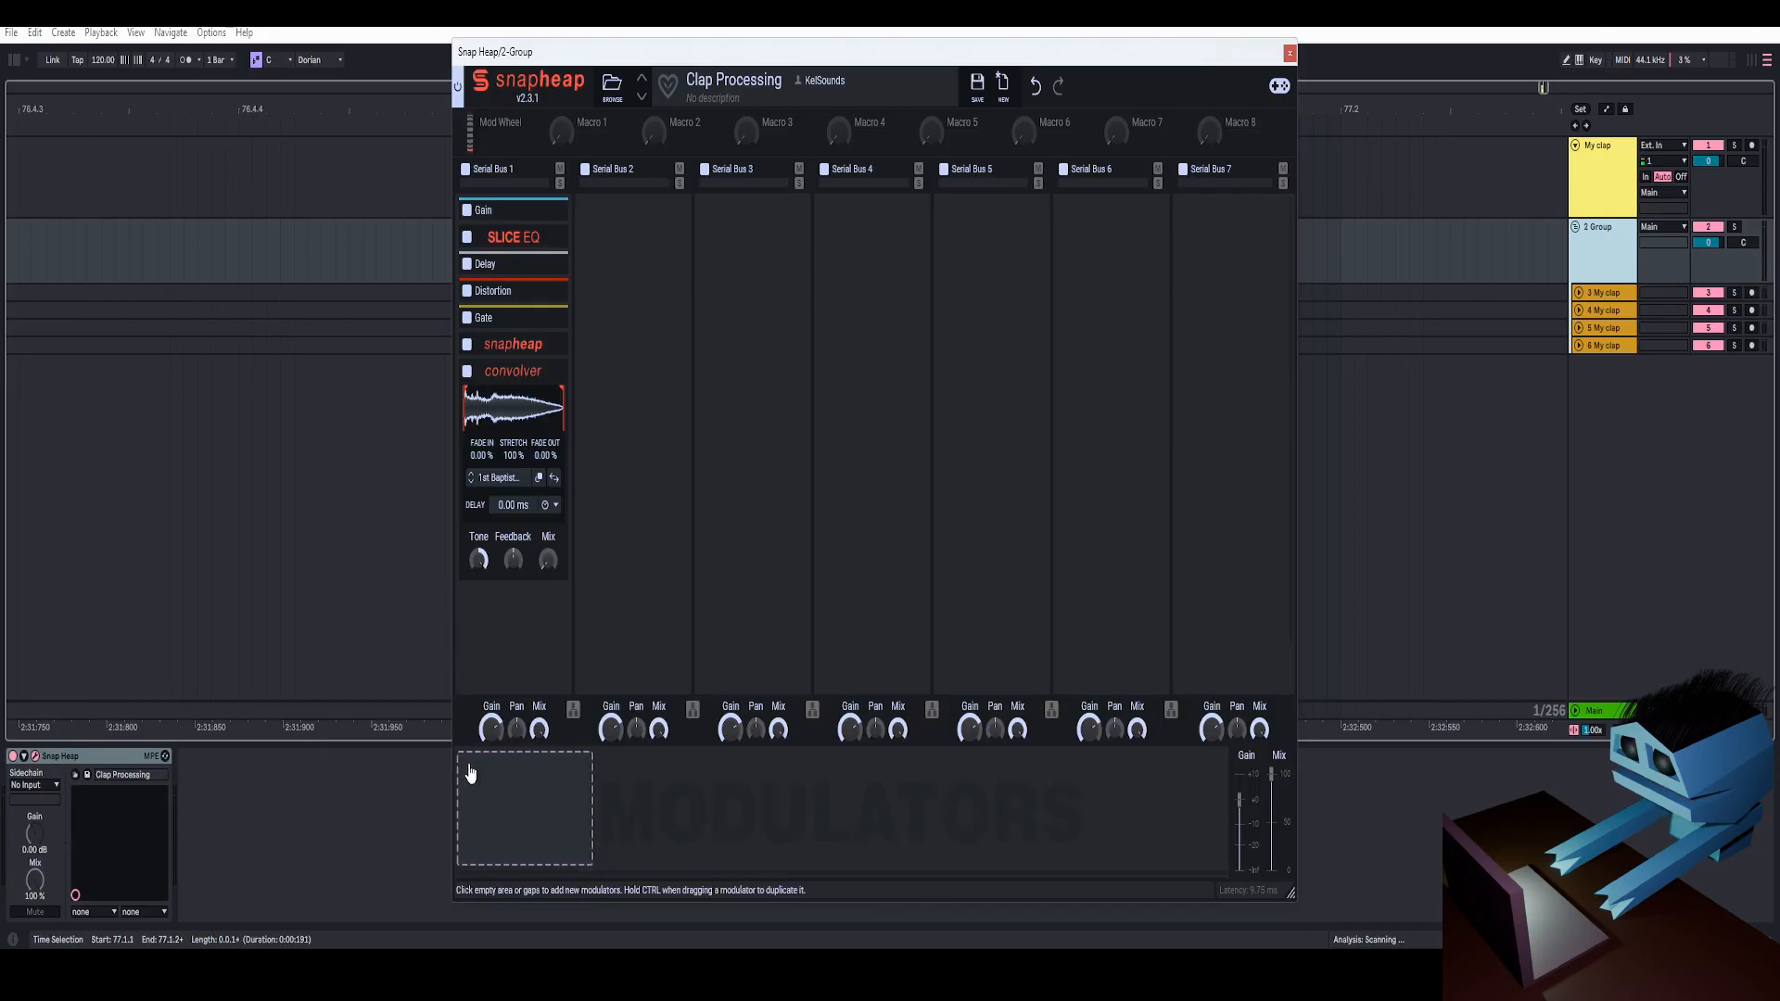
right_click(548, 559)
mouse_move(604, 637)
click(746, 633)
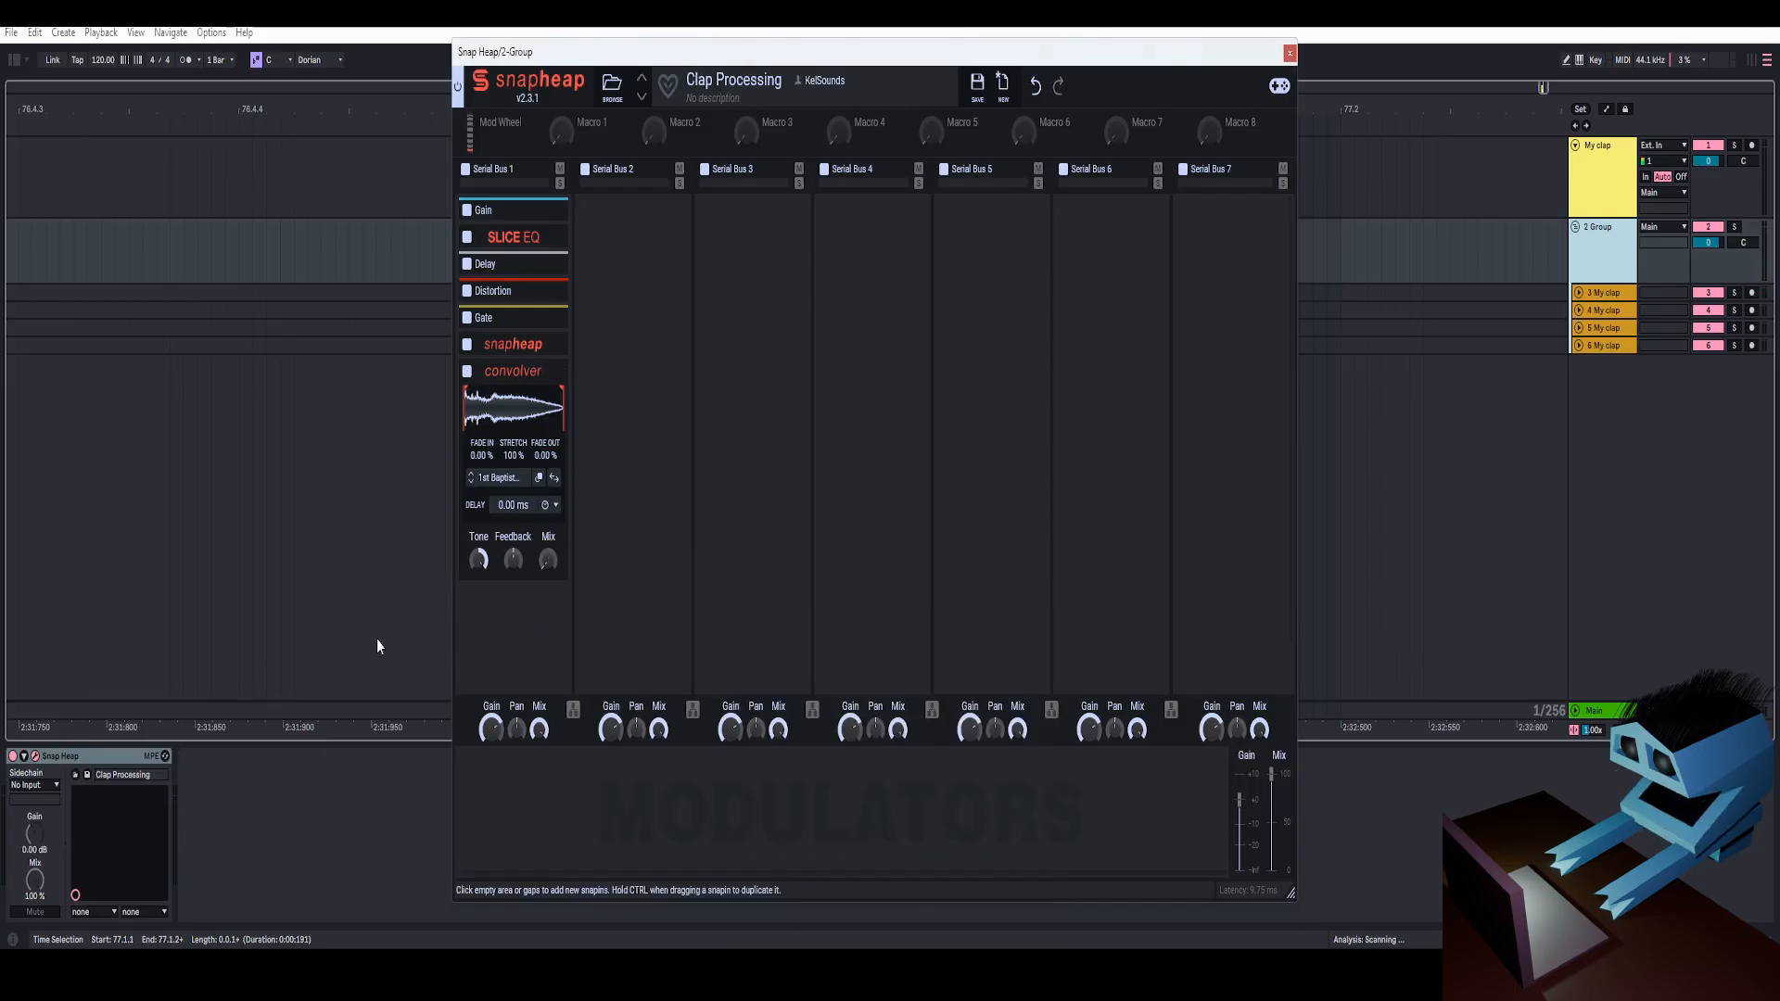
Expose the Convolver's Mix as a configured parameter of the Snap Heap device and show its automation on the group track.
click(93, 760)
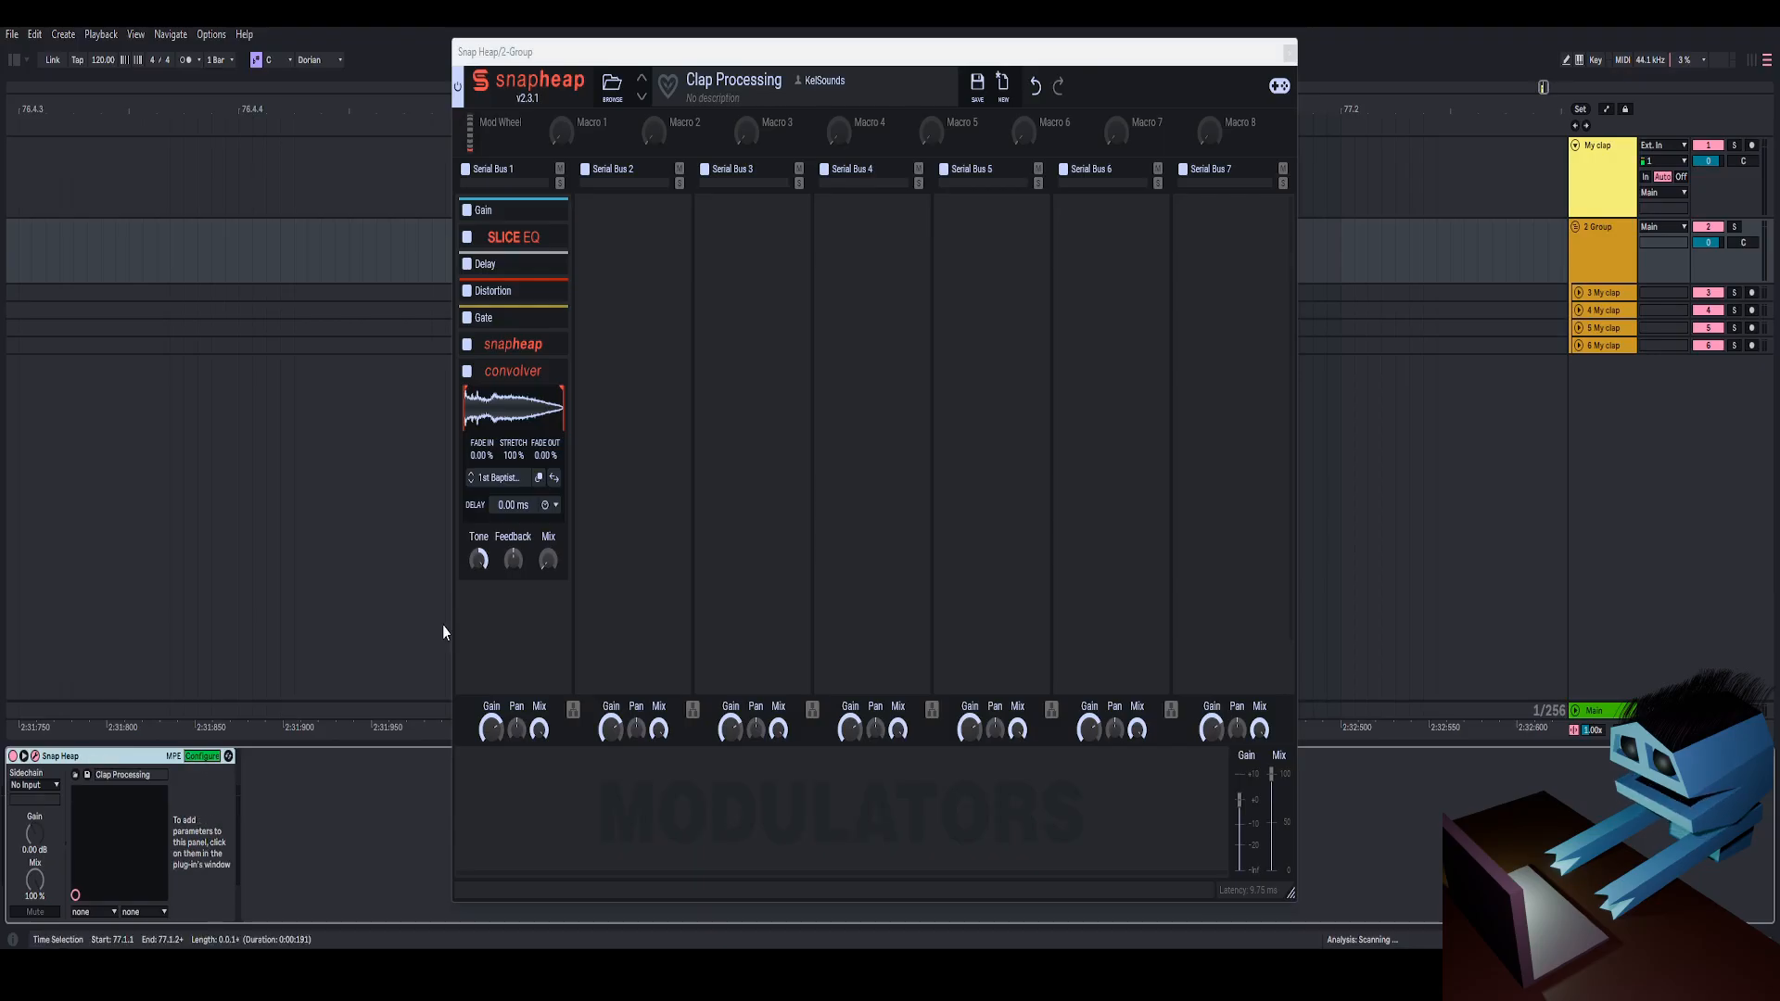
click(547, 559)
click(203, 756)
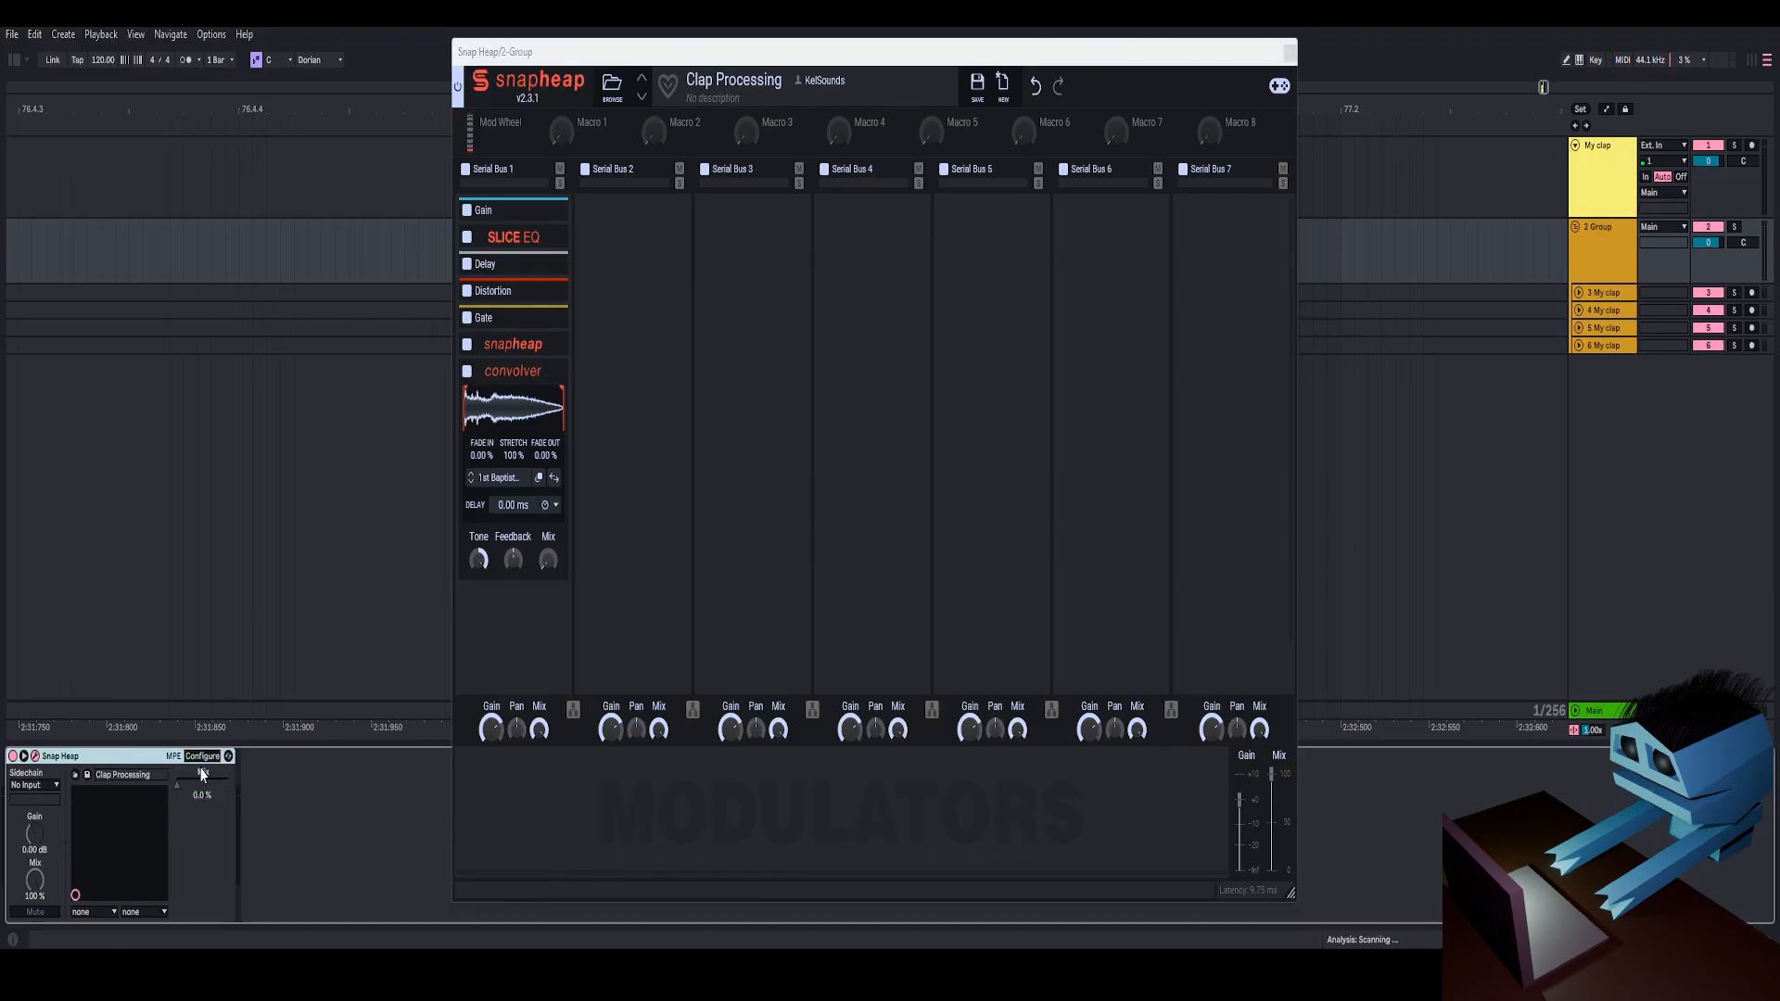
right_click(211, 788)
click(245, 795)
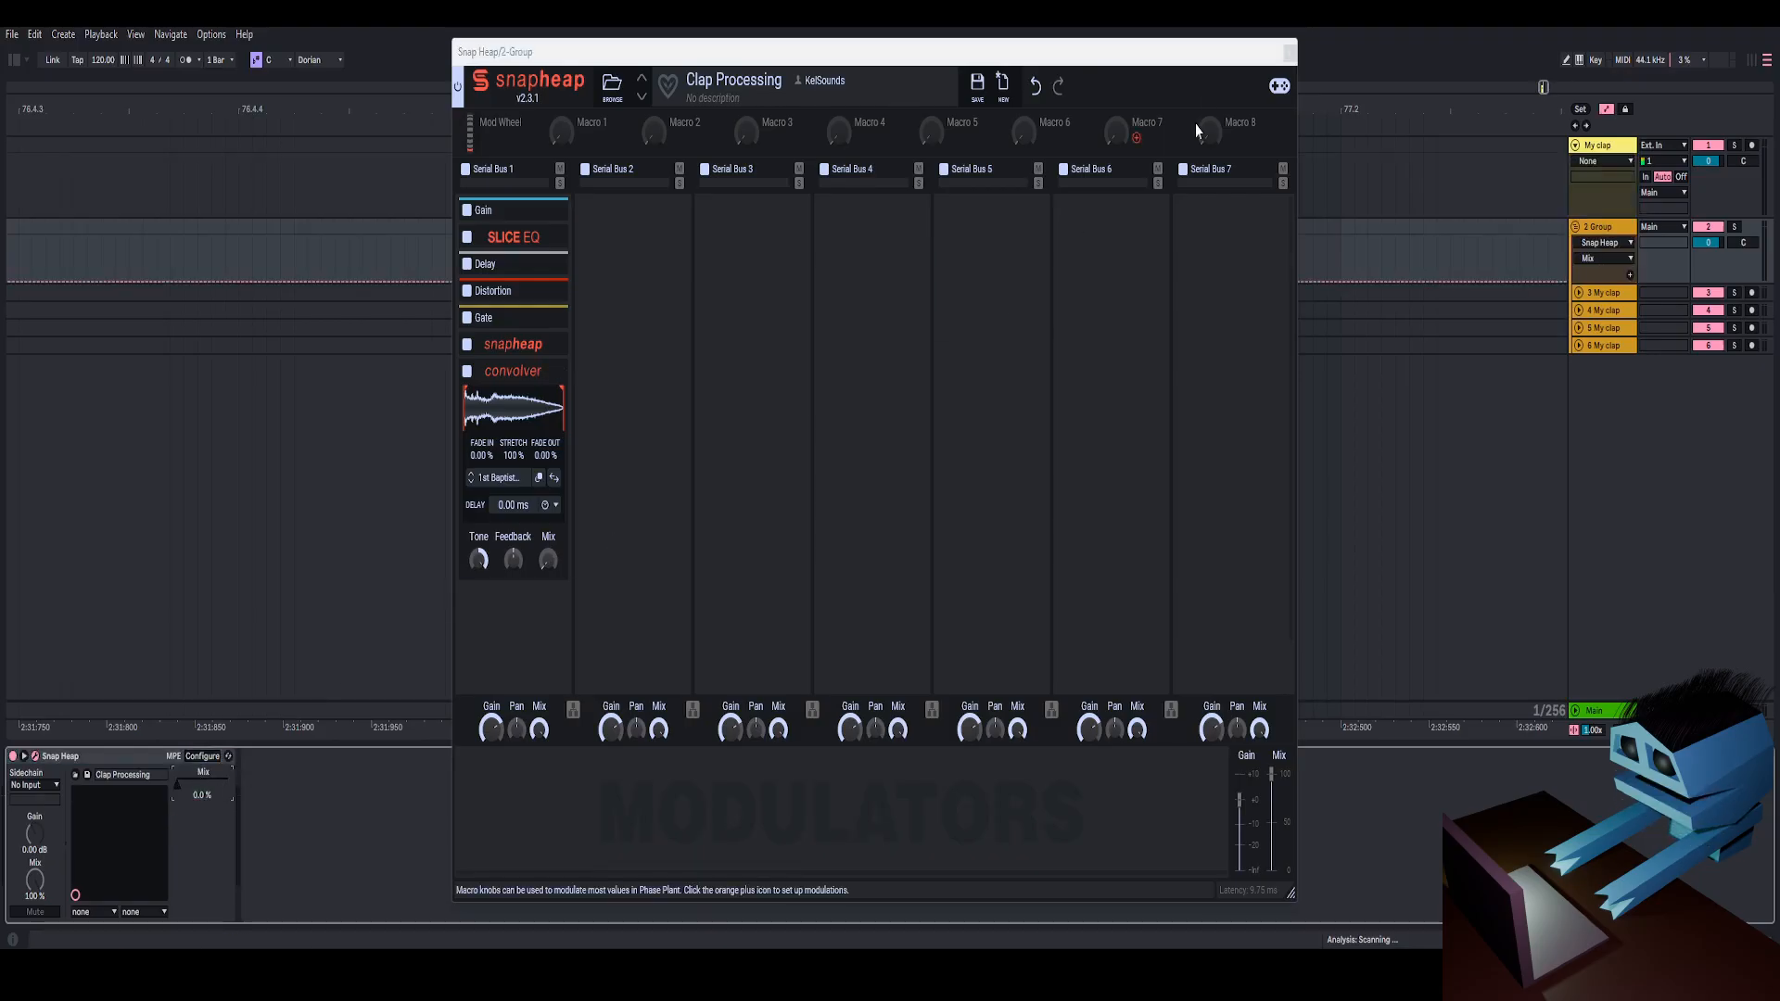
Close the plug-in window and automate the Mix to rise from 0 at bar 77 to a peak near 77.1.2 and return to 0 near 77.1.3.
click(1289, 52)
drag(522, 110, 576, 153)
click(488, 281)
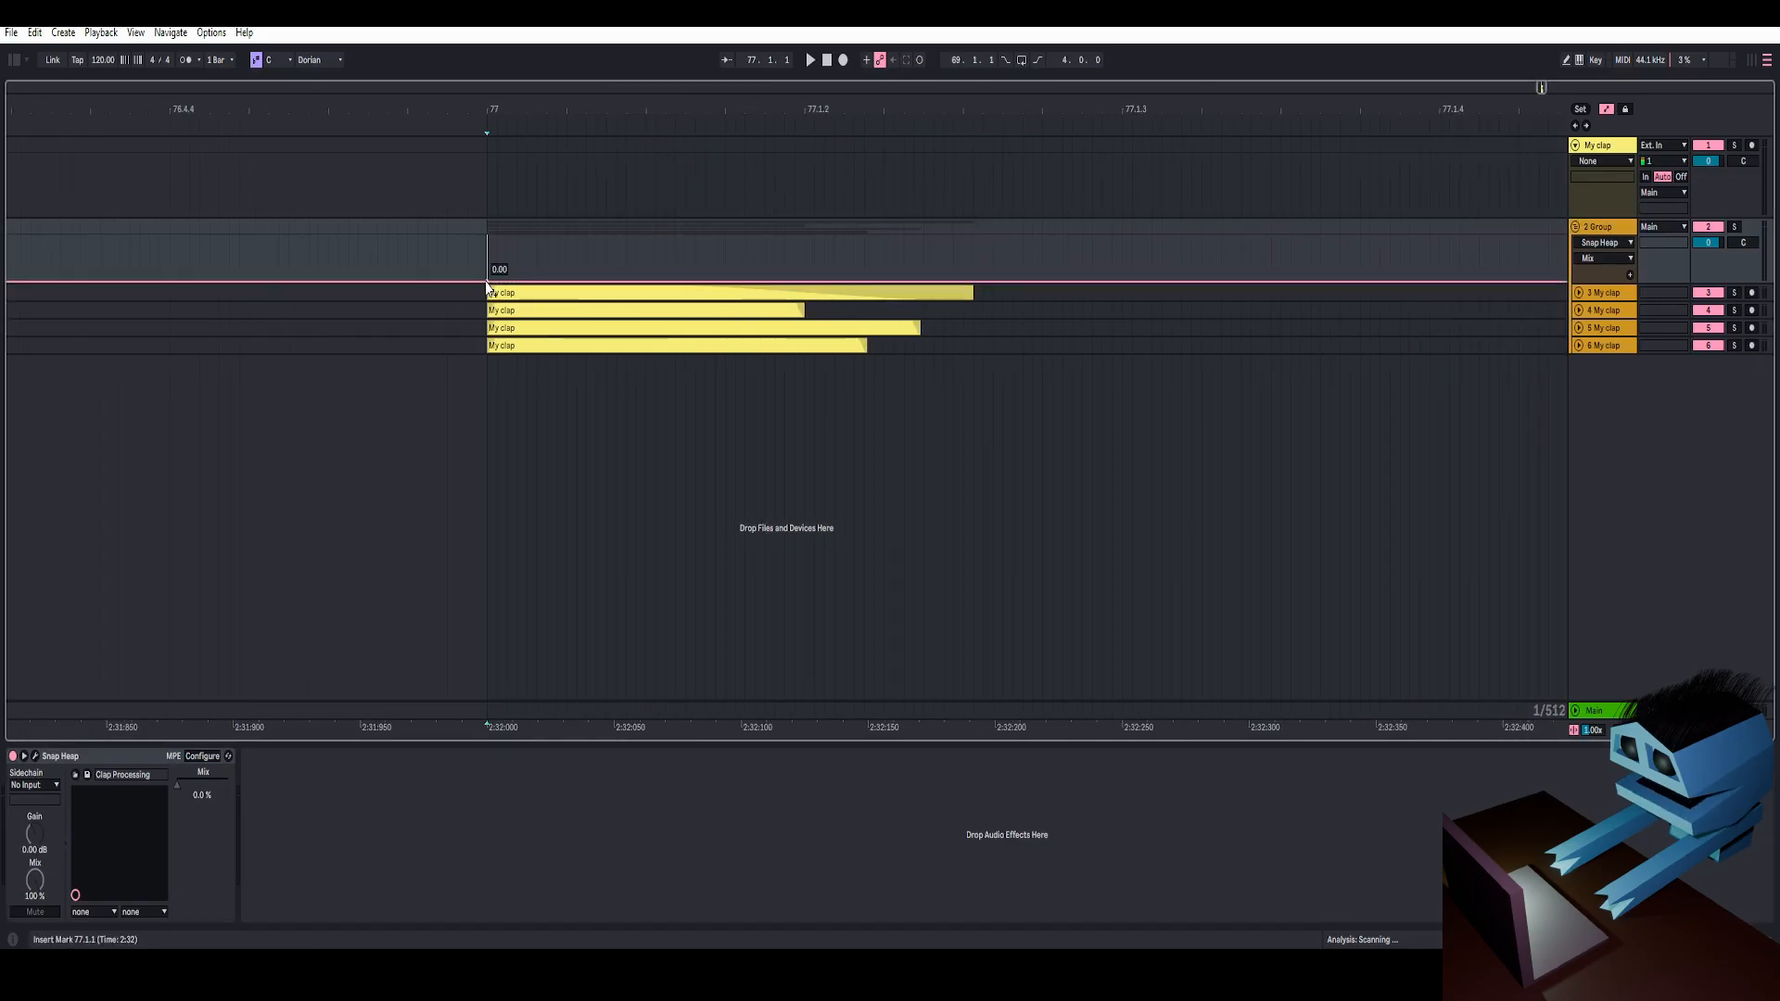
drag(806, 280, 805, 245)
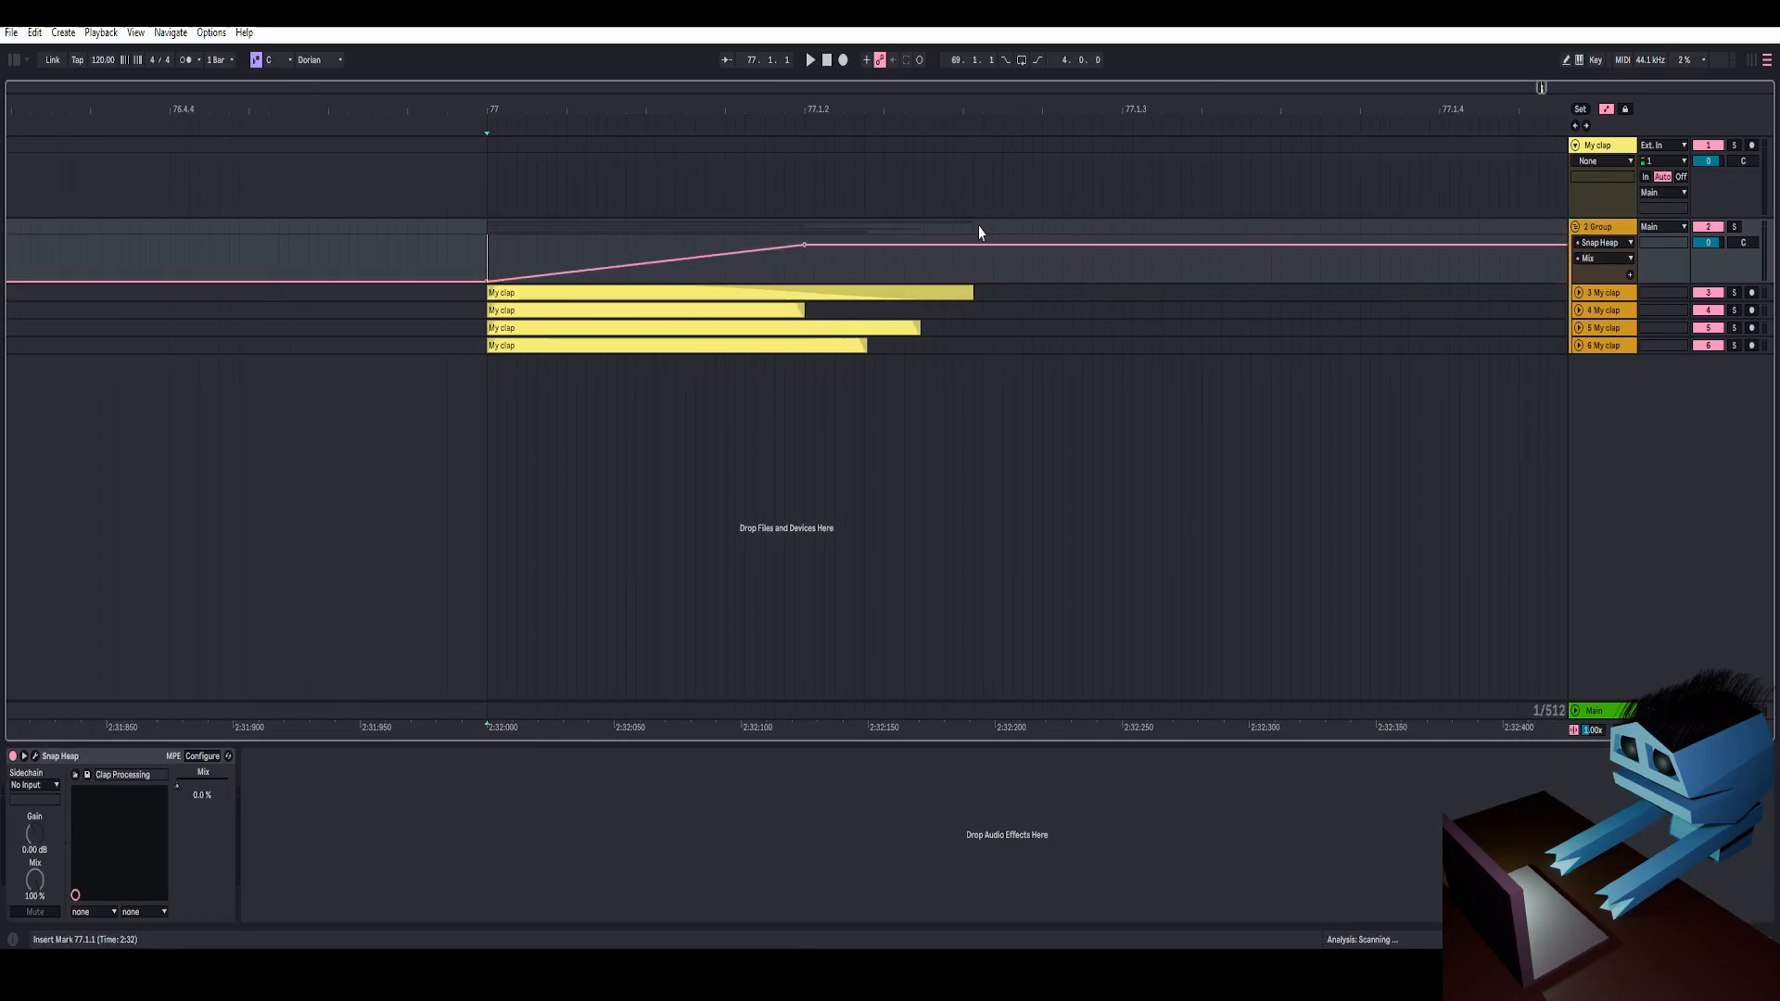
drag(1122, 244, 1122, 280)
Play back the claps and raise the Mix automation peak slightly.
key(space)
key(space)
key(space)
drag(798, 248, 794, 237)
Reopen Snap Heap, step through the Convolver's impulse responses to the Eerie one and adjust its tone while playing the claps.
click(35, 757)
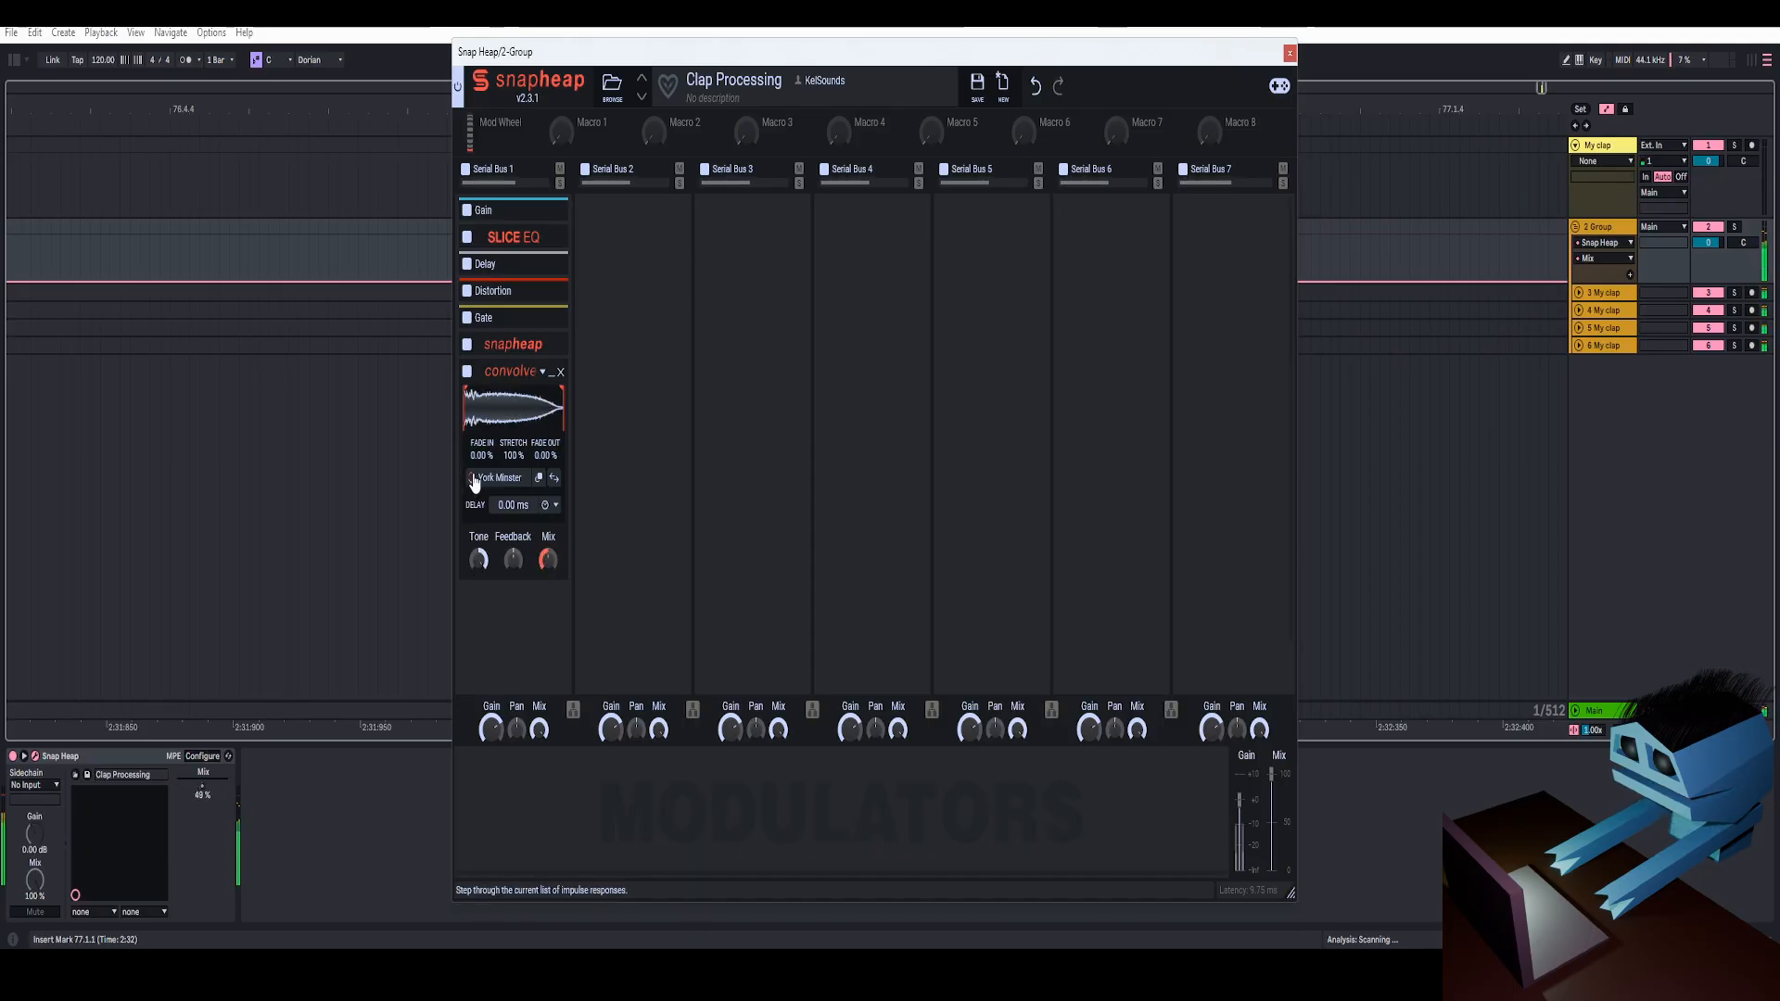
click(471, 486)
click(472, 484)
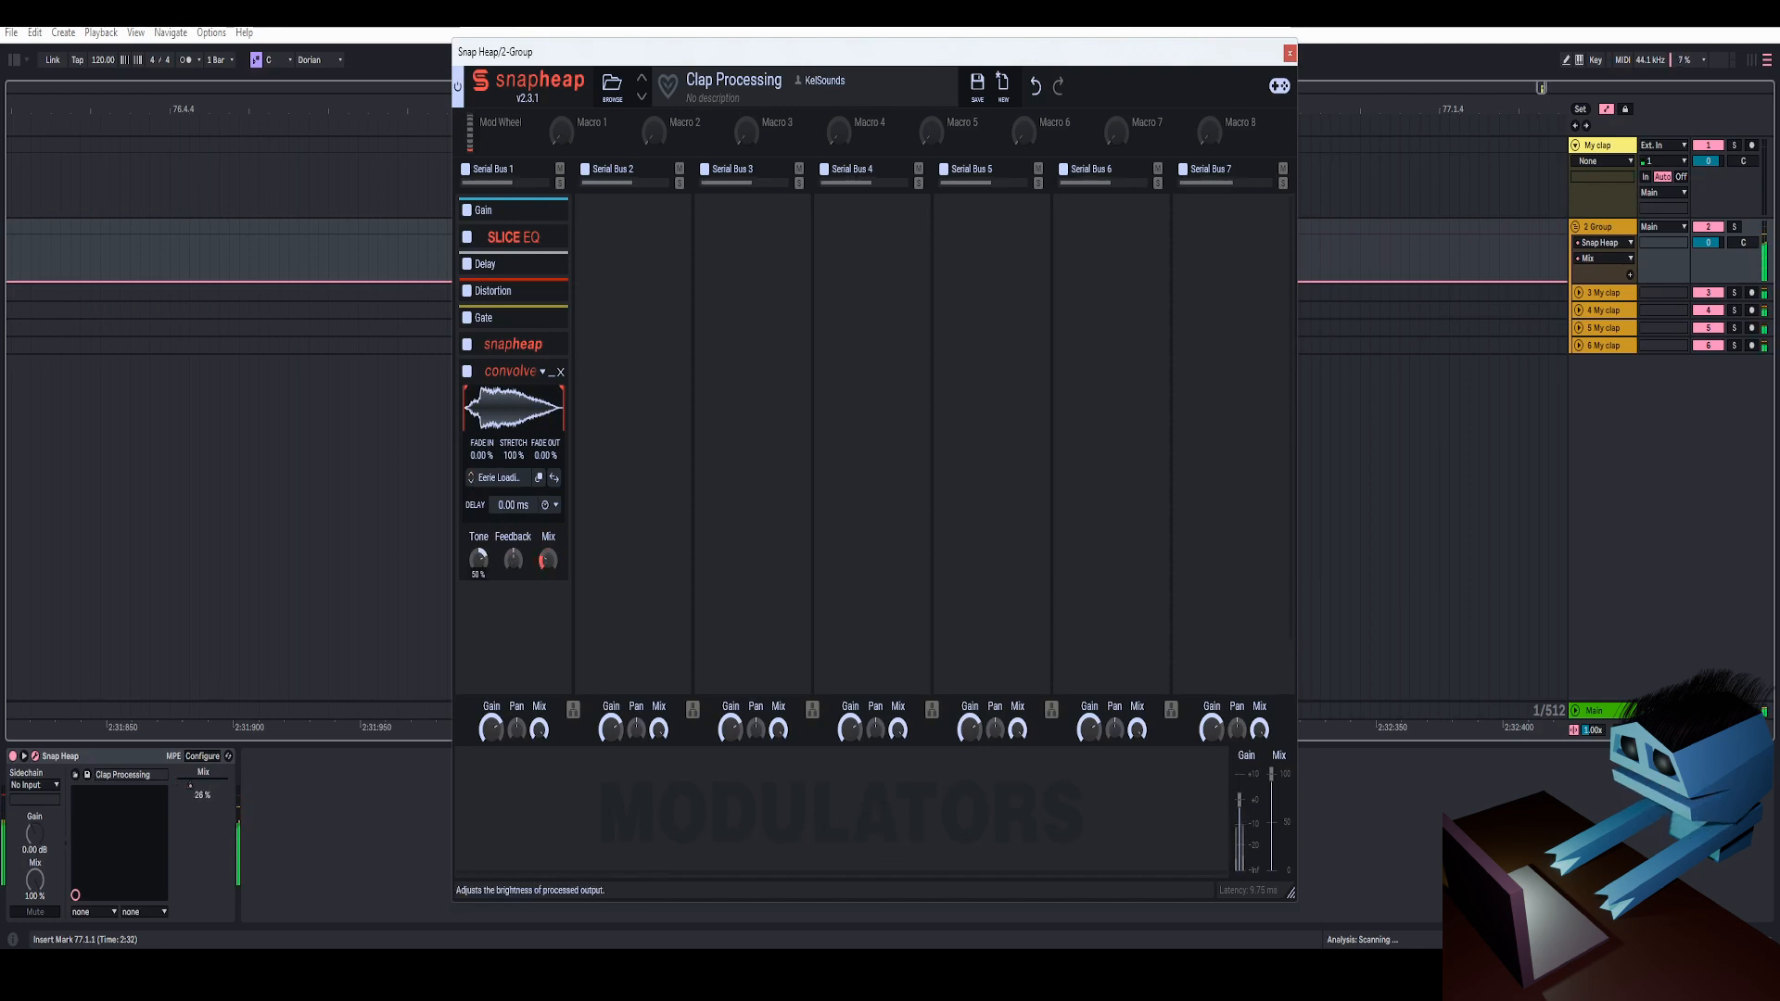
key(space)
key(space)
key(space)
Close the plug-in window and bend the falling segment of the Mix automation into a steep decay.
click(1289, 52)
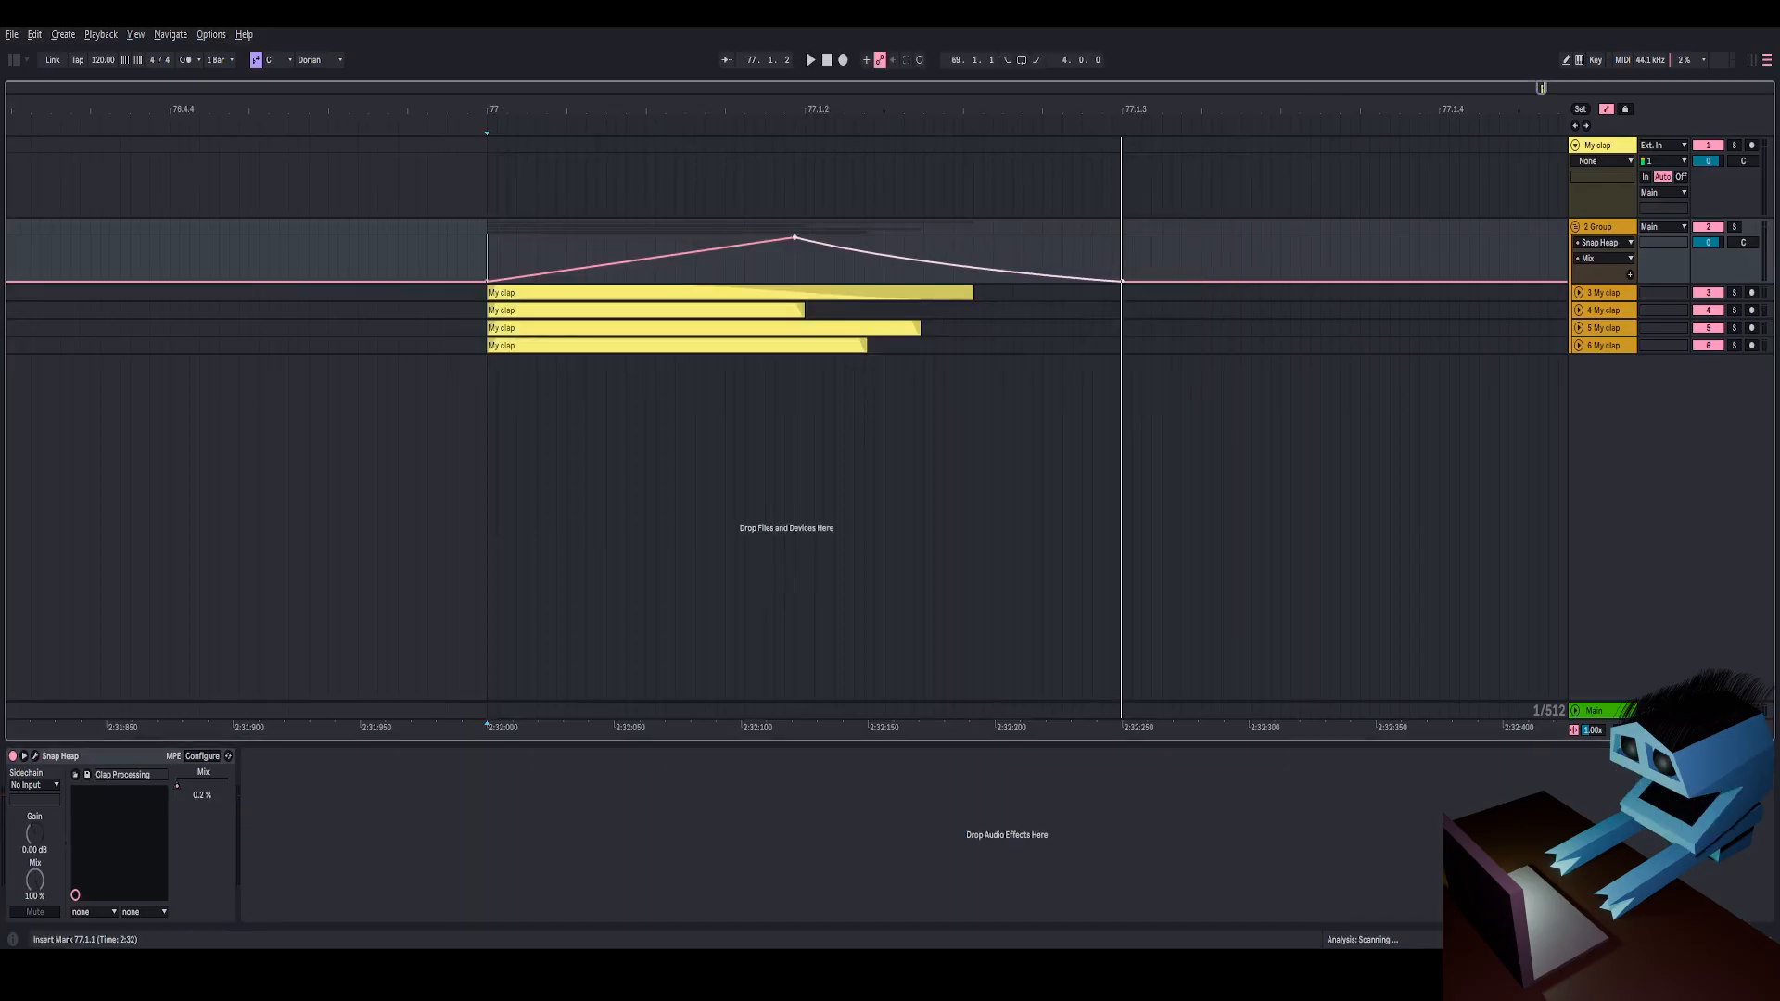
drag(927, 265, 927, 294)
key(space)
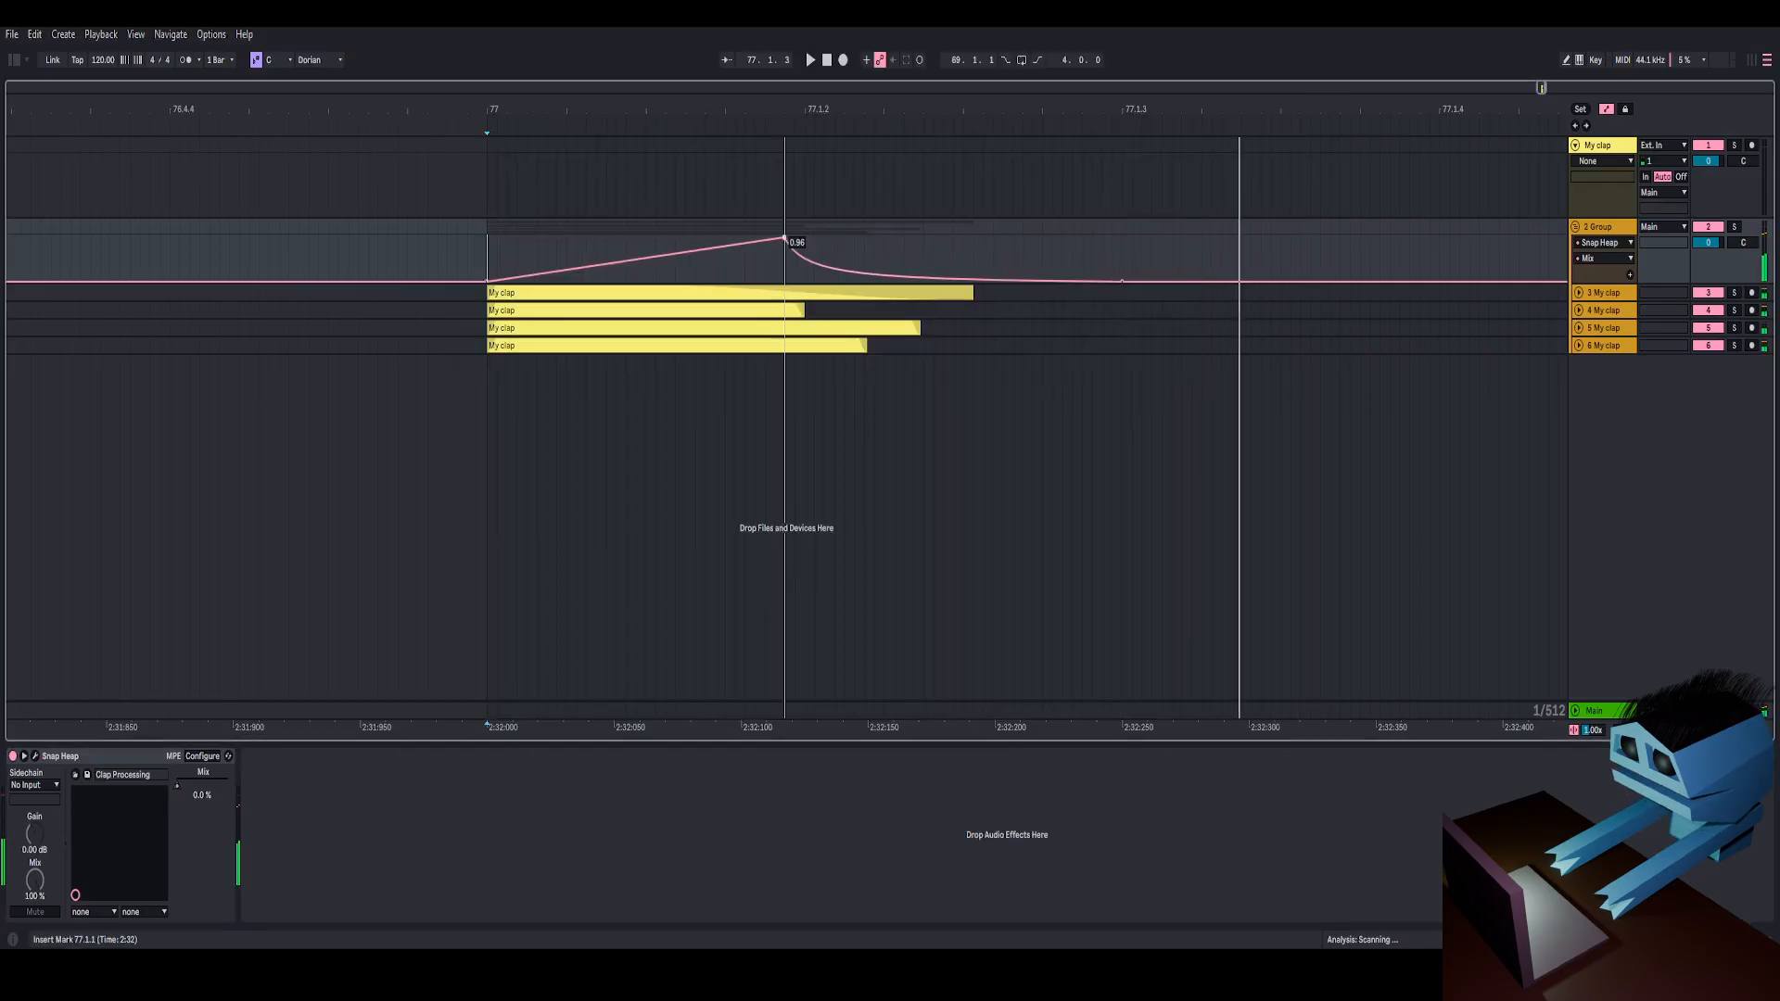
Move the Mix automation peak earlier and lower on the group track, and play the claps repeatedly.
drag(795, 239, 596, 254)
key(space)
key(space)
key(space)
key(space)
key(space)
key(space)
key(space)
key(space)
key(space)
key(space)
key(space)
key(space)
key(space)
Reverse the Convolver's impulse response, collapse the Convolver and add a Frequency Shifter below it set to 60 Hz.
click(35, 757)
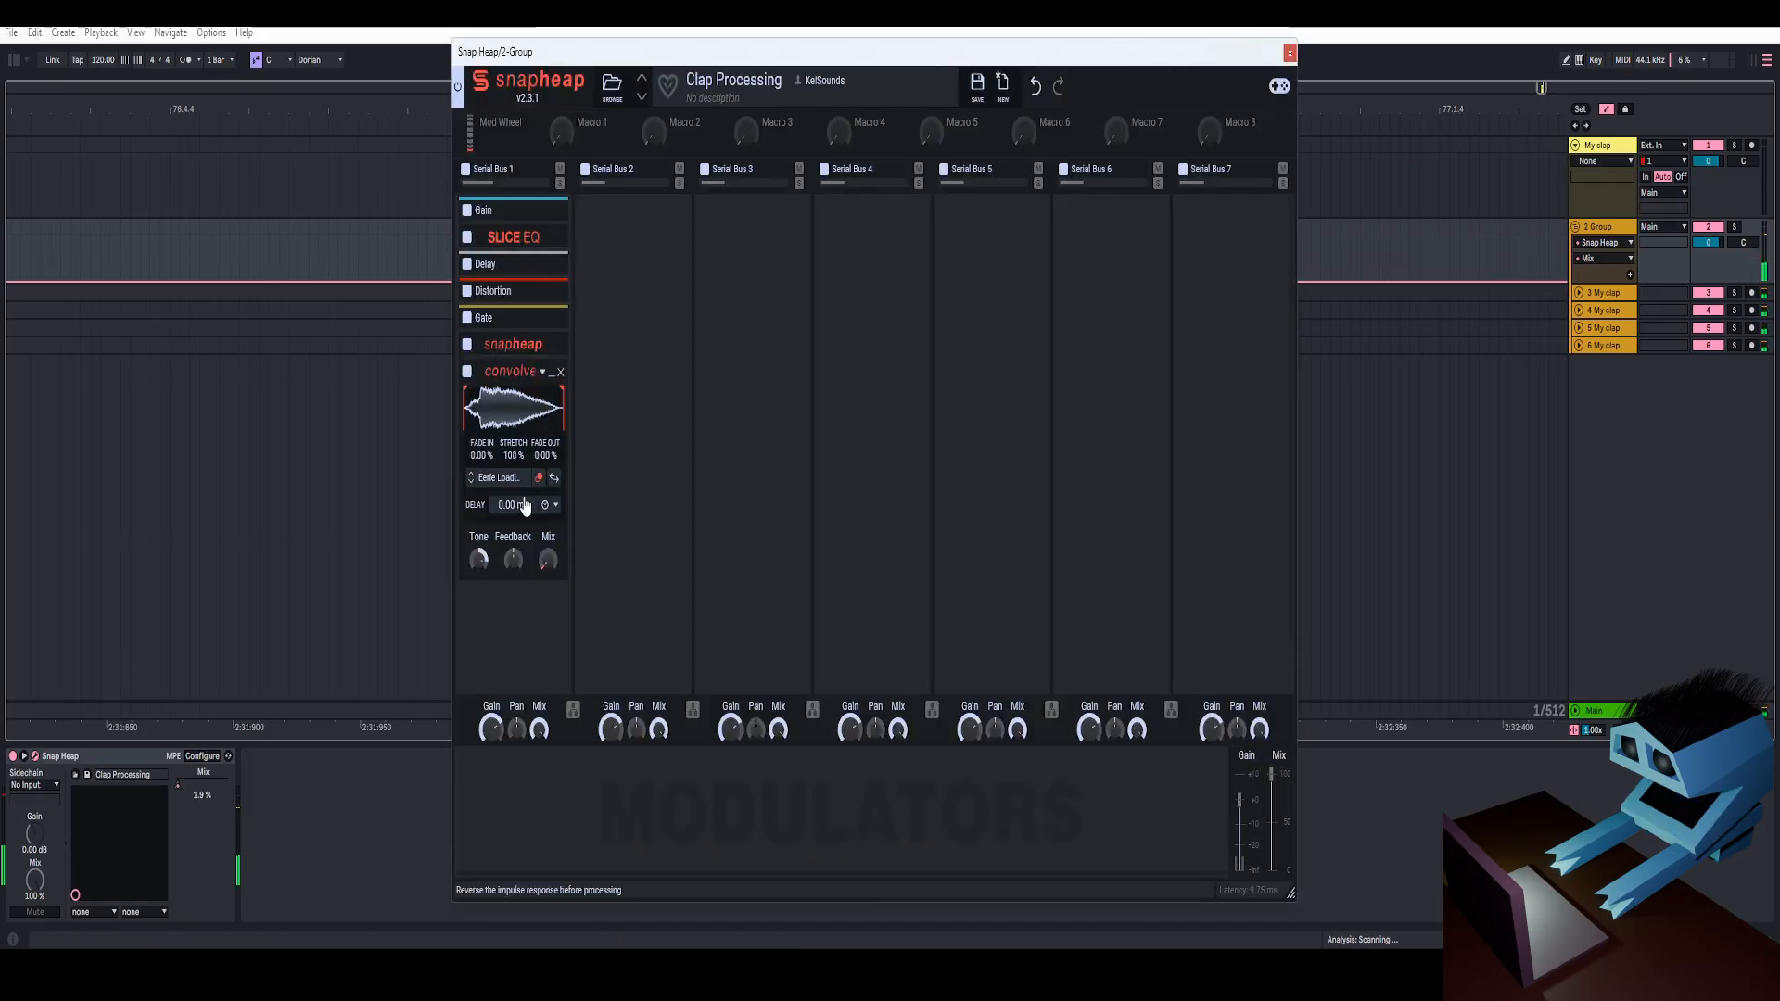
click(542, 367)
click(517, 476)
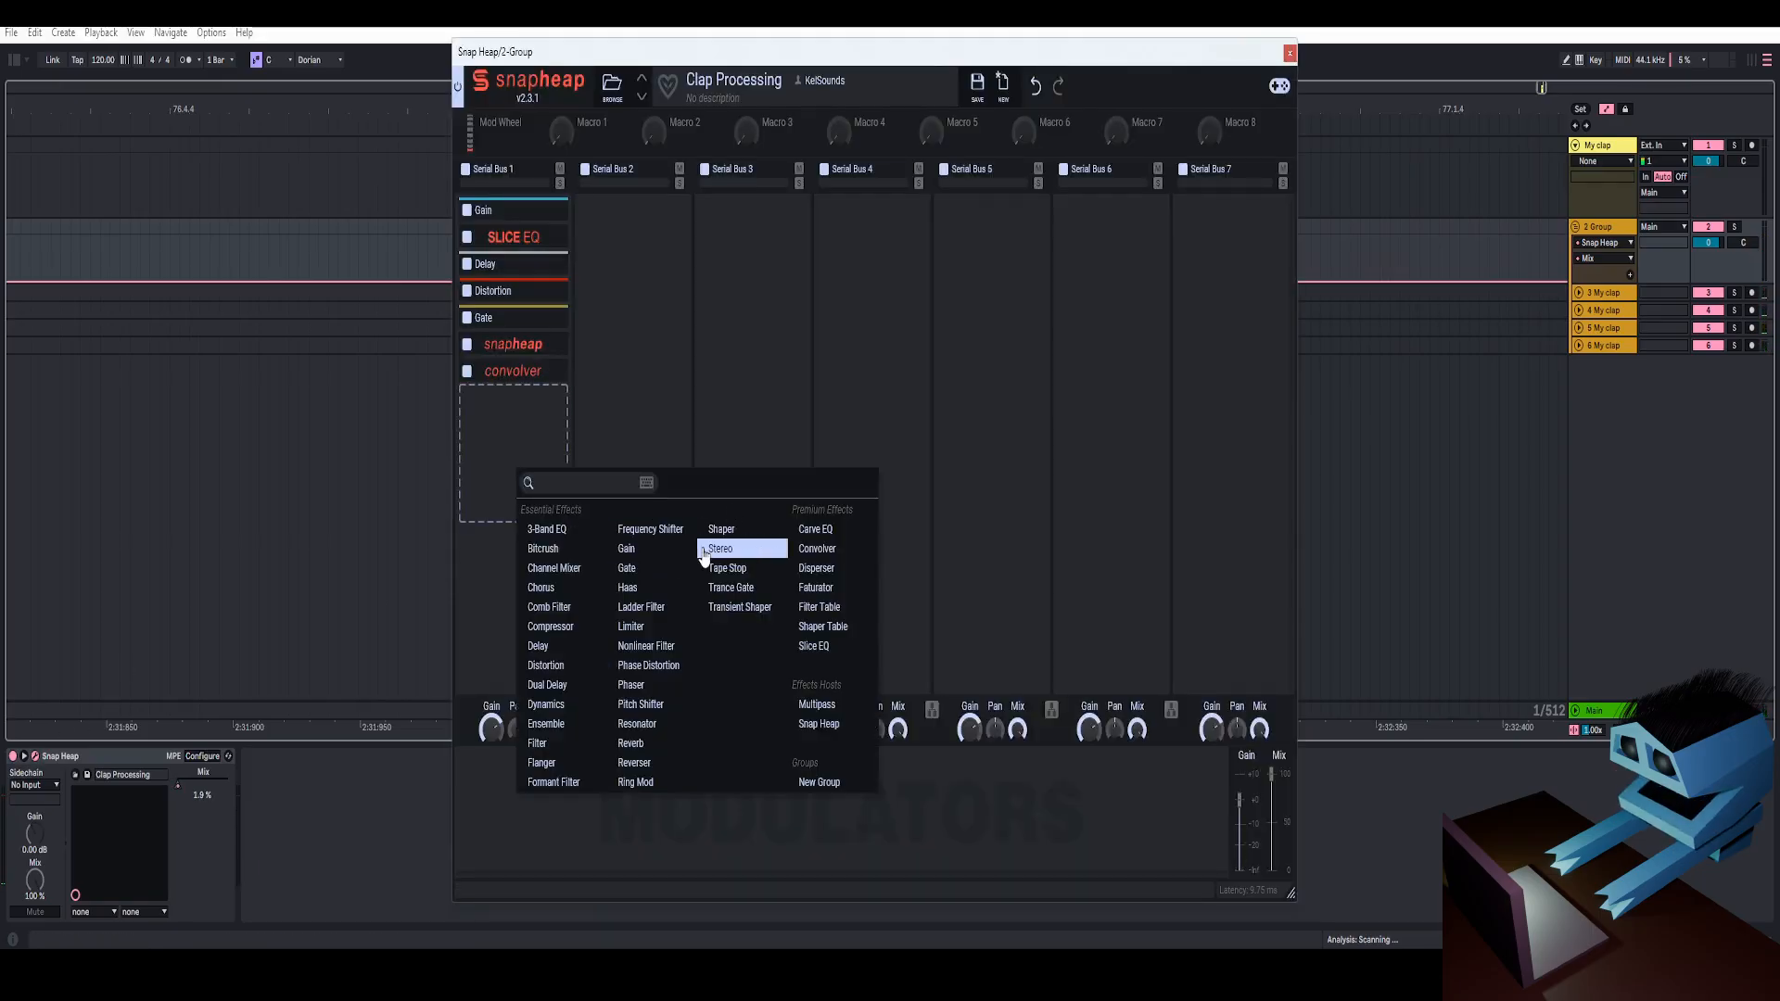
click(646, 533)
drag(513, 433, 513, 394)
key(space)
Add a Shaper below the Frequency Shifter and add a node to bend its curve into an S-shape.
click(518, 471)
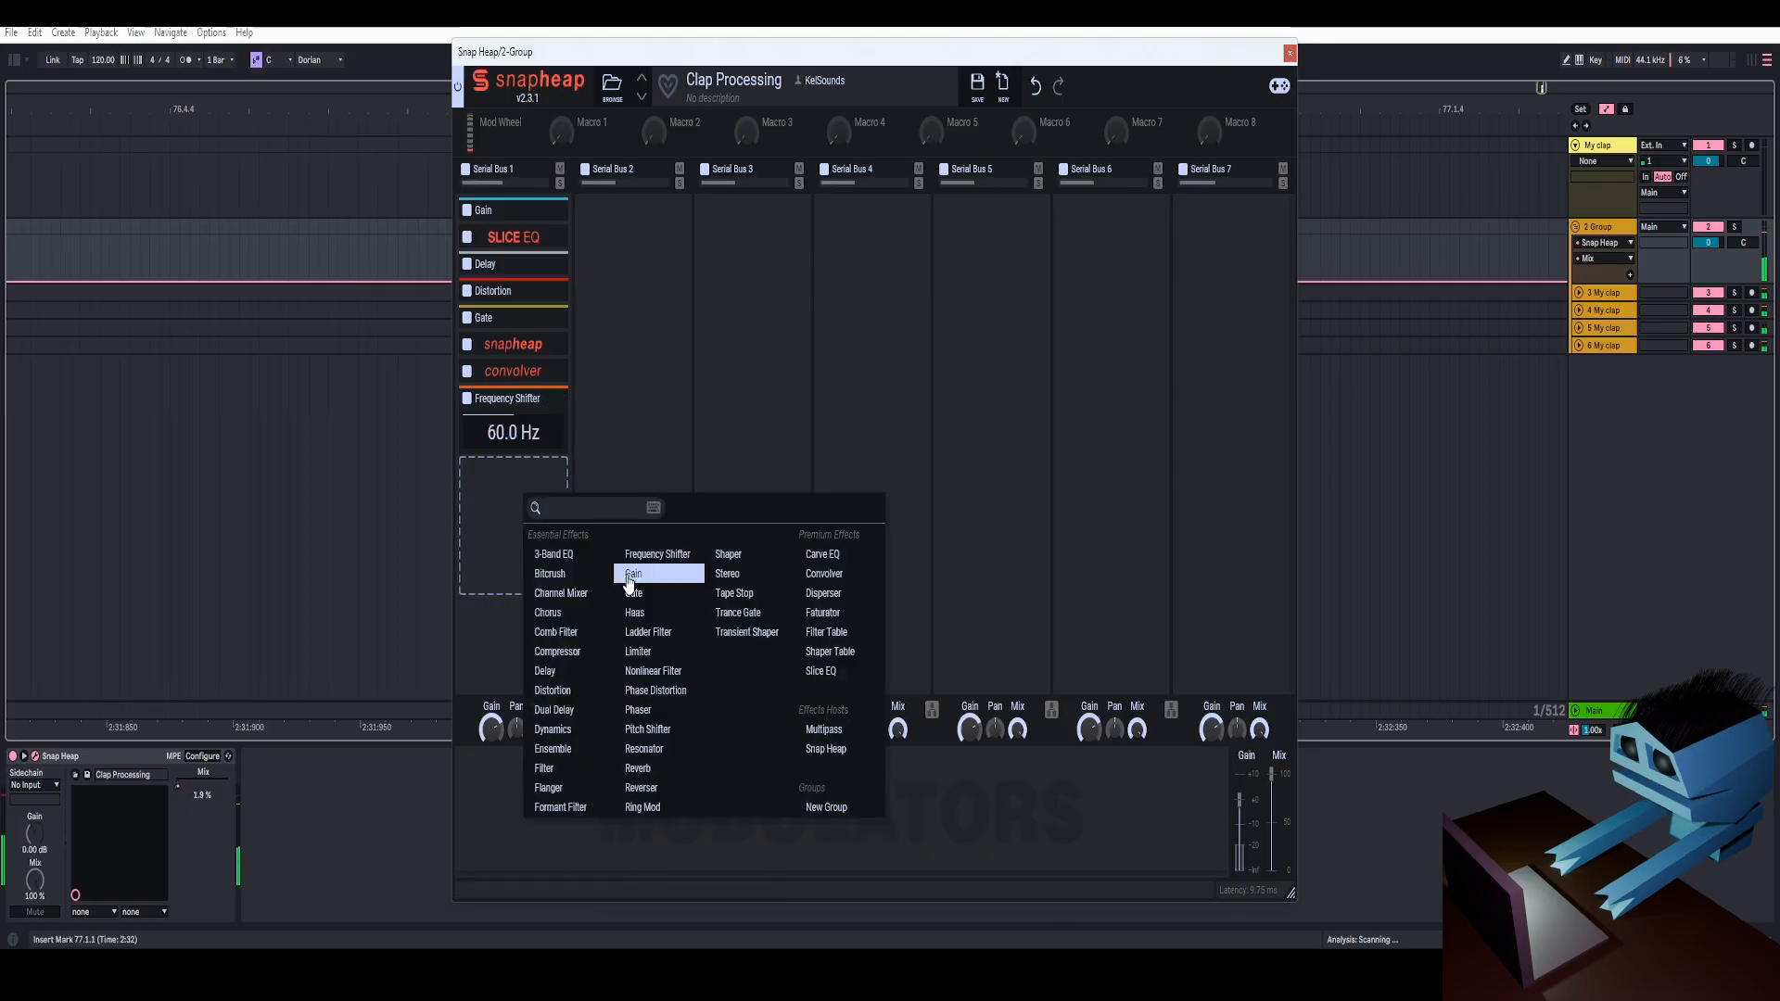
click(727, 561)
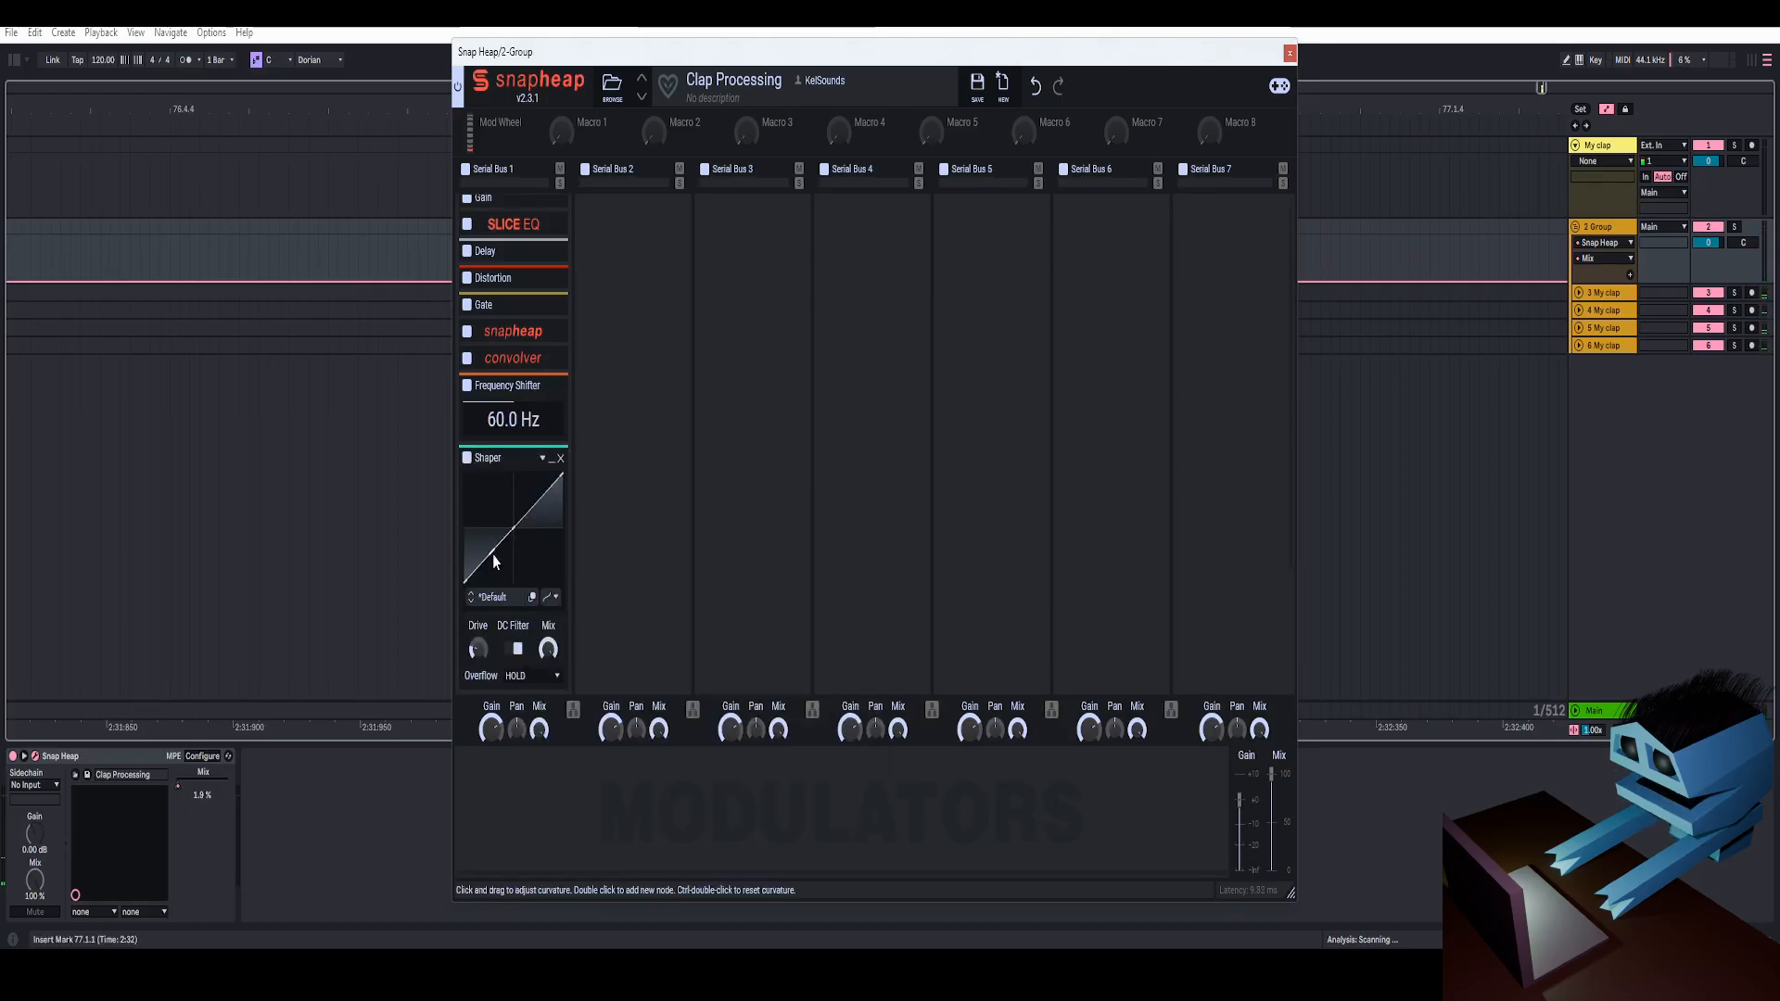
double_click(492, 560)
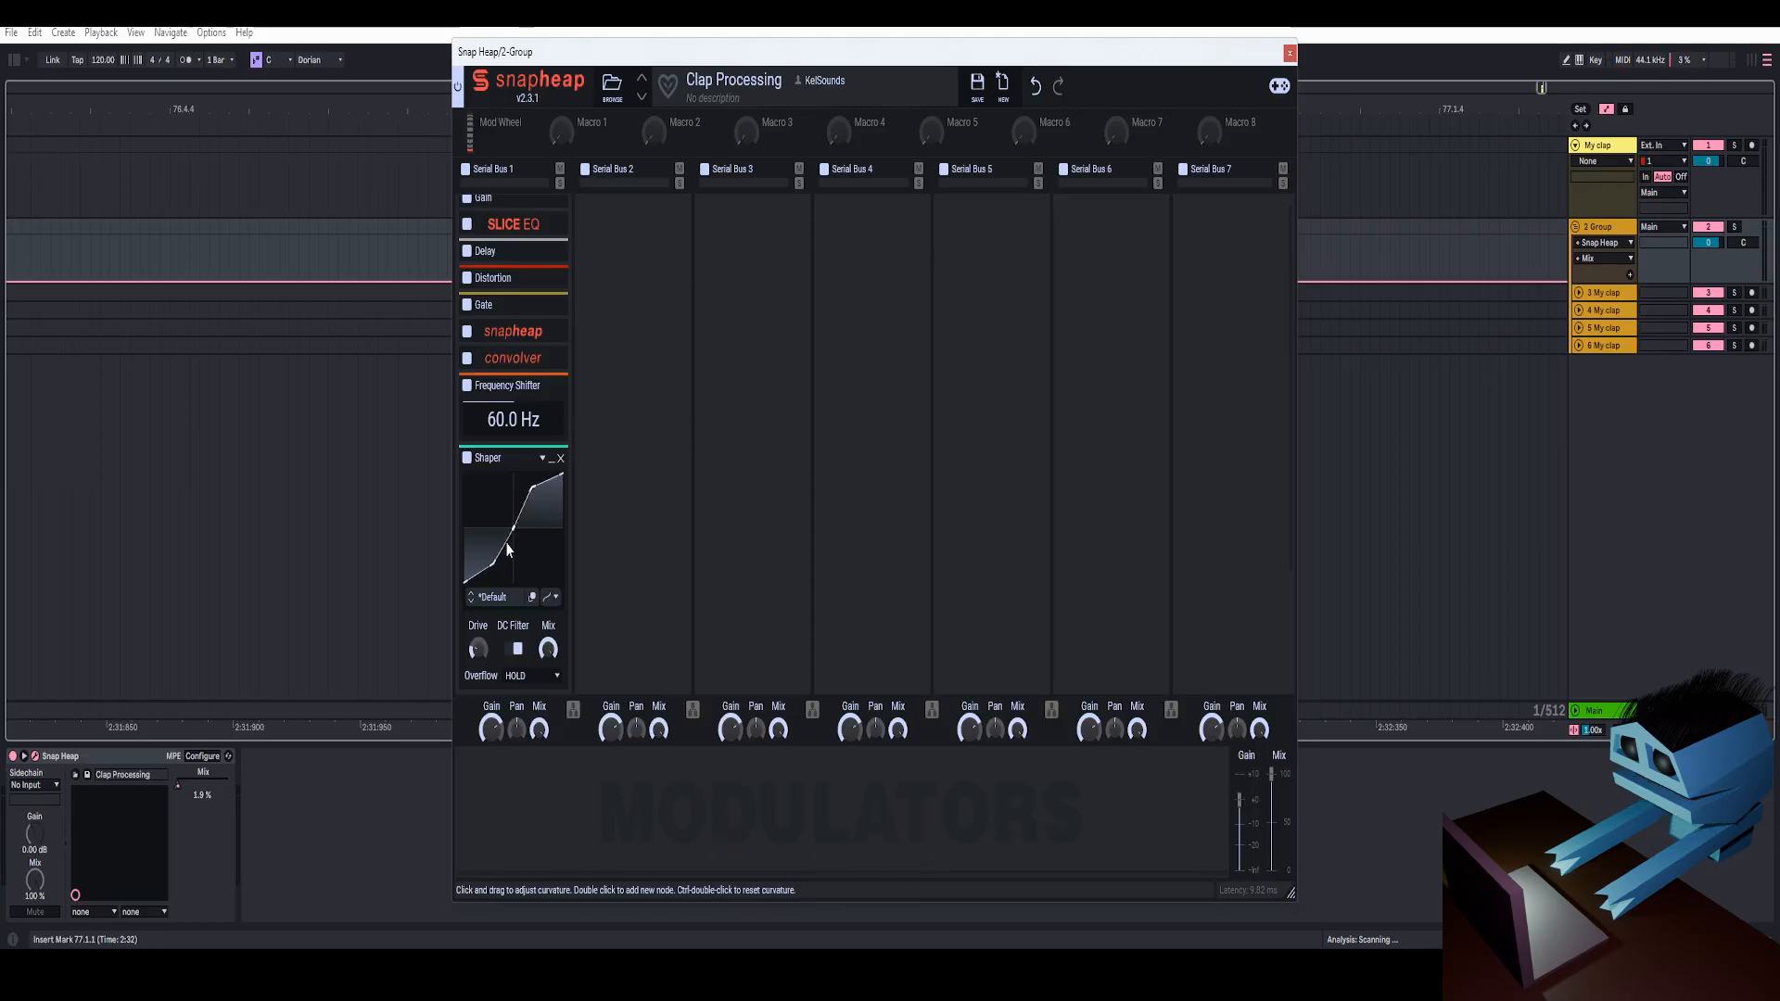
Add a Gain module below the Shaper set to -8.67 dB and raise the Shaper's drive.
scroll(533, 496, down, 2)
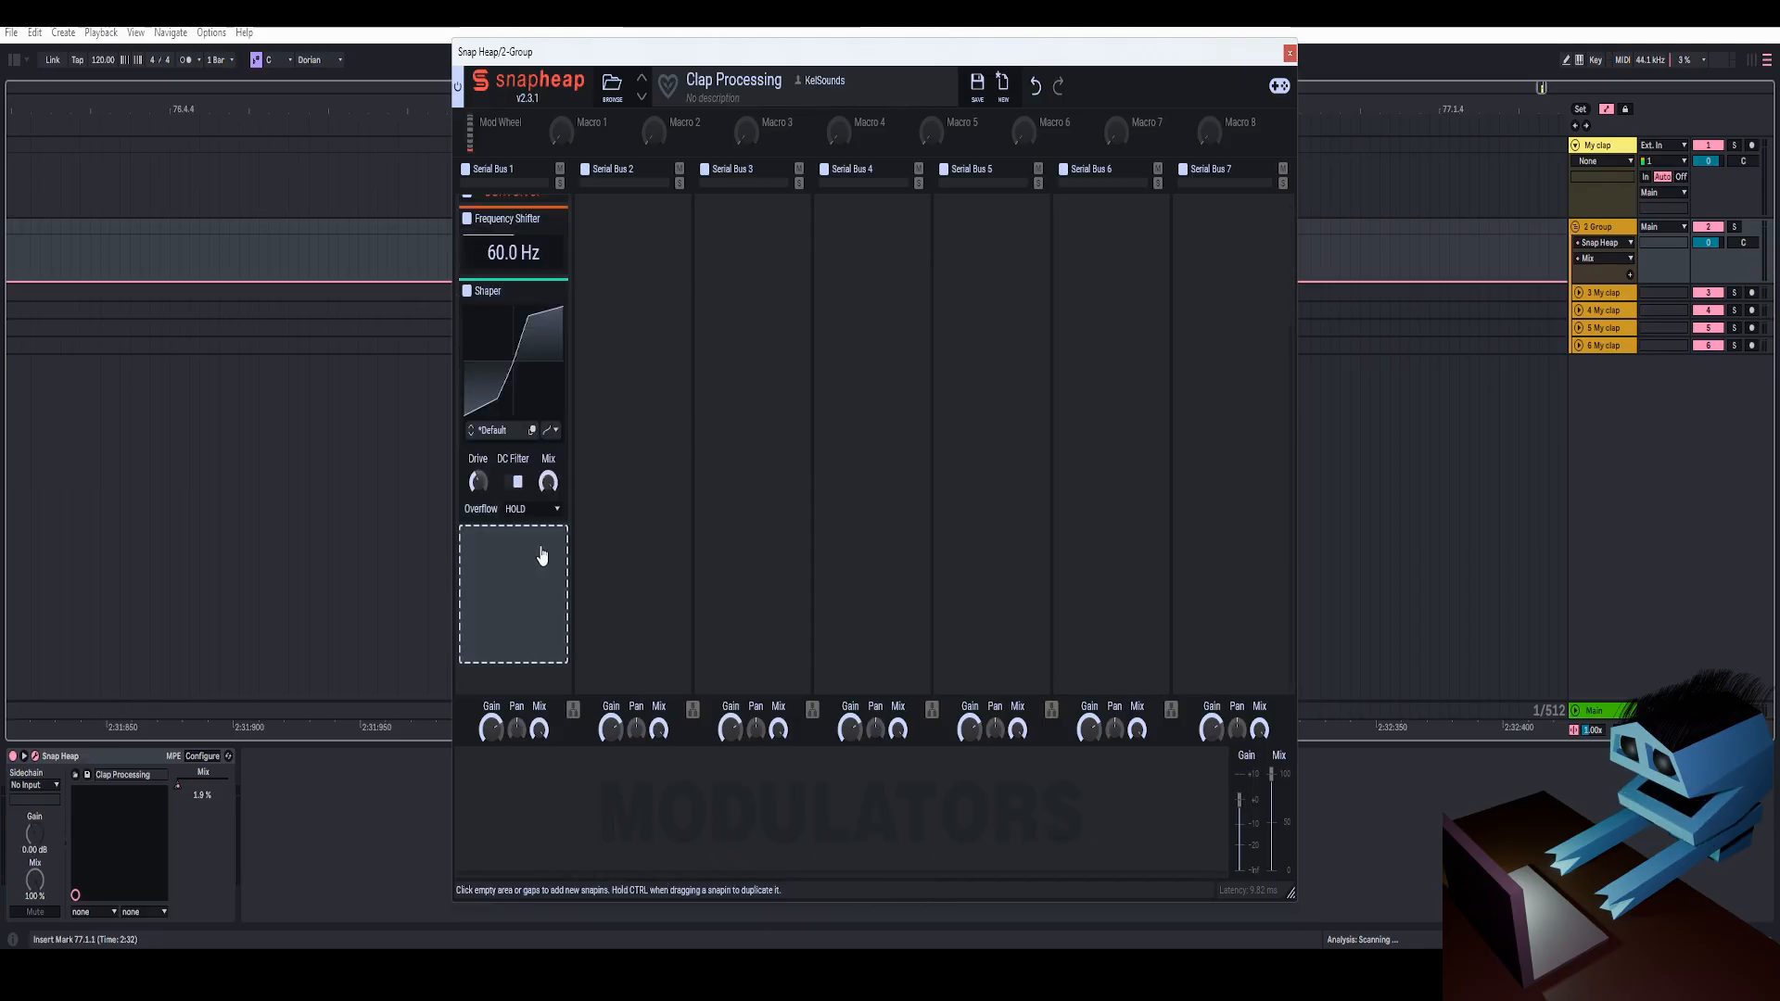
click(542, 555)
click(660, 621)
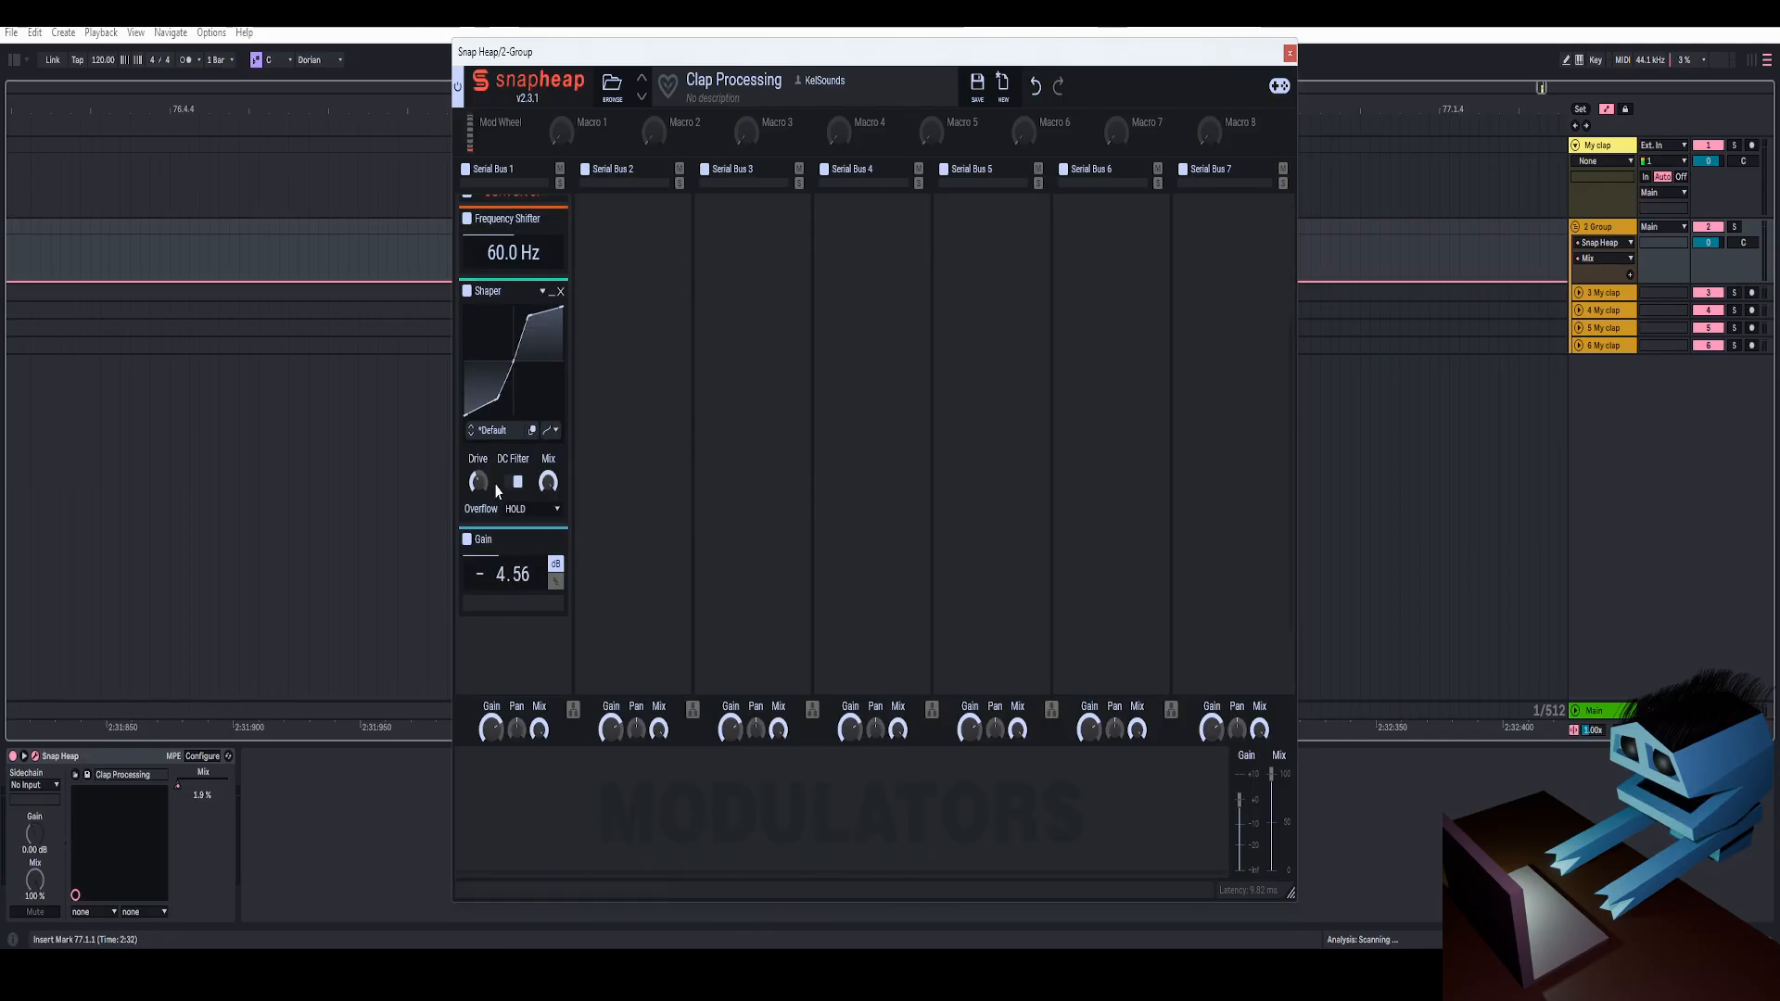
drag(480, 484, 479, 474)
drag(510, 575, 510, 586)
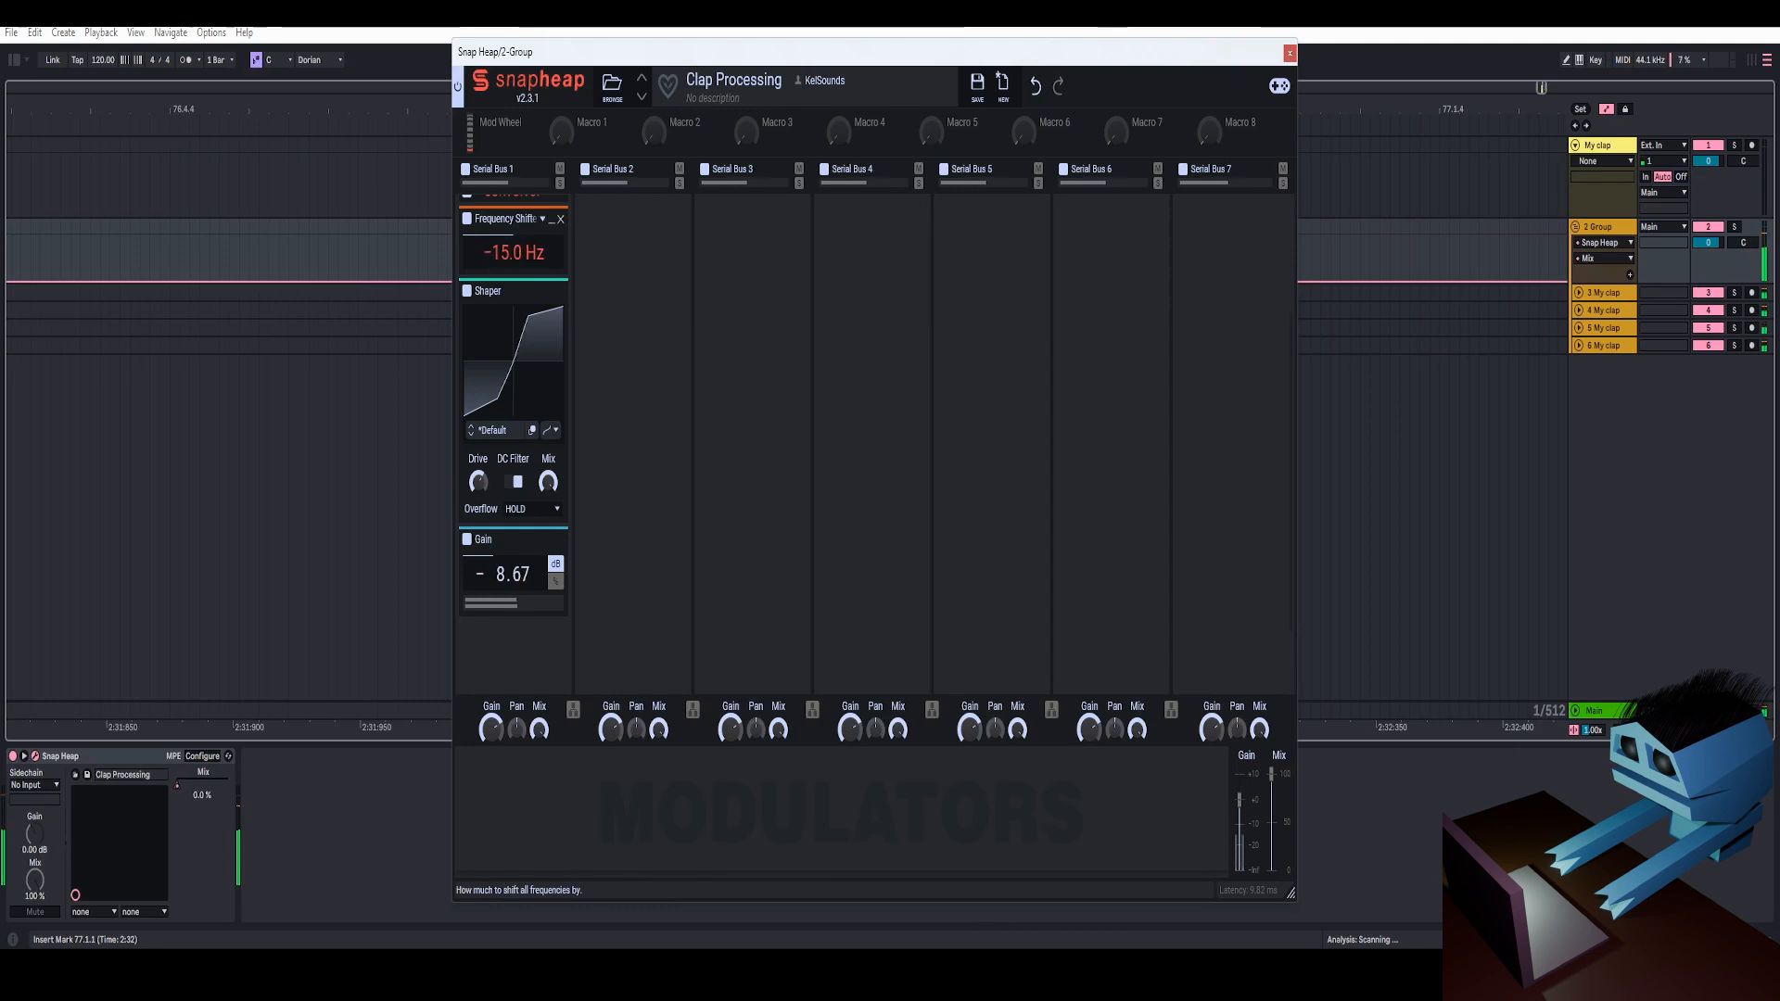
Add a Delay below the Gain module and set its time to 25.2 ms.
click(513, 649)
click(528, 747)
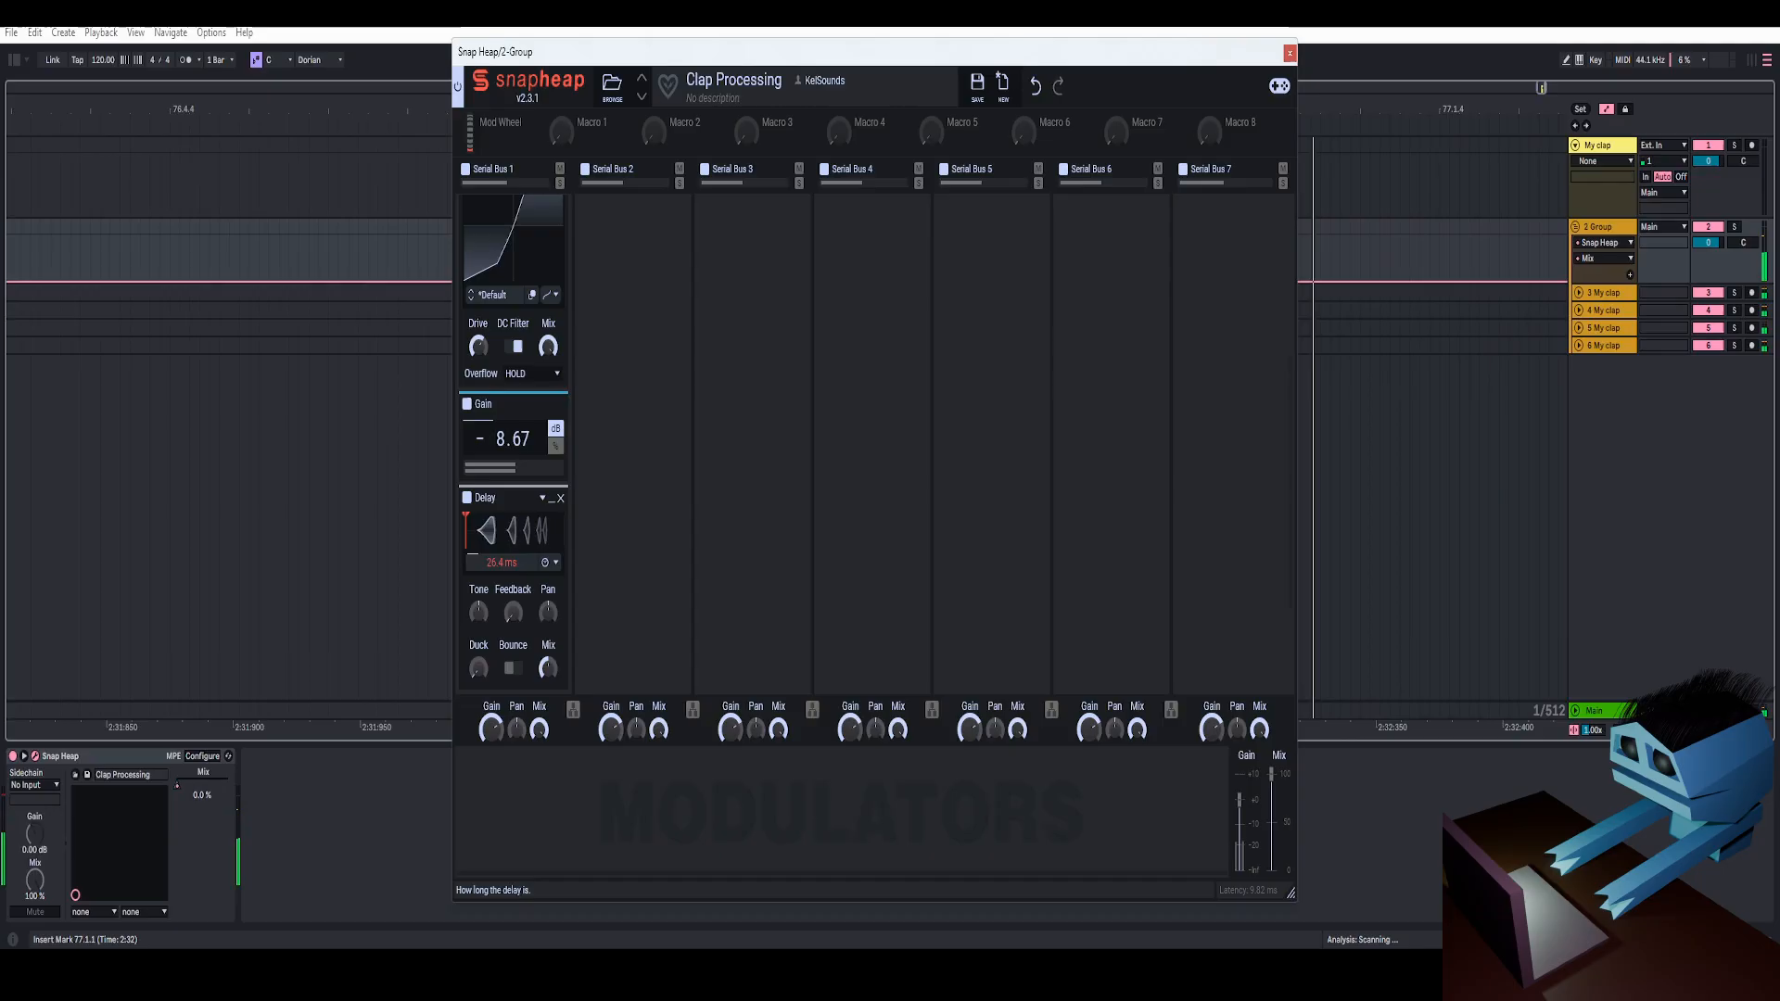
Set the Frequency Shifter to 50 Hz and collapse the Shaper, Frequency Shifter and Gain modules.
click(554, 331)
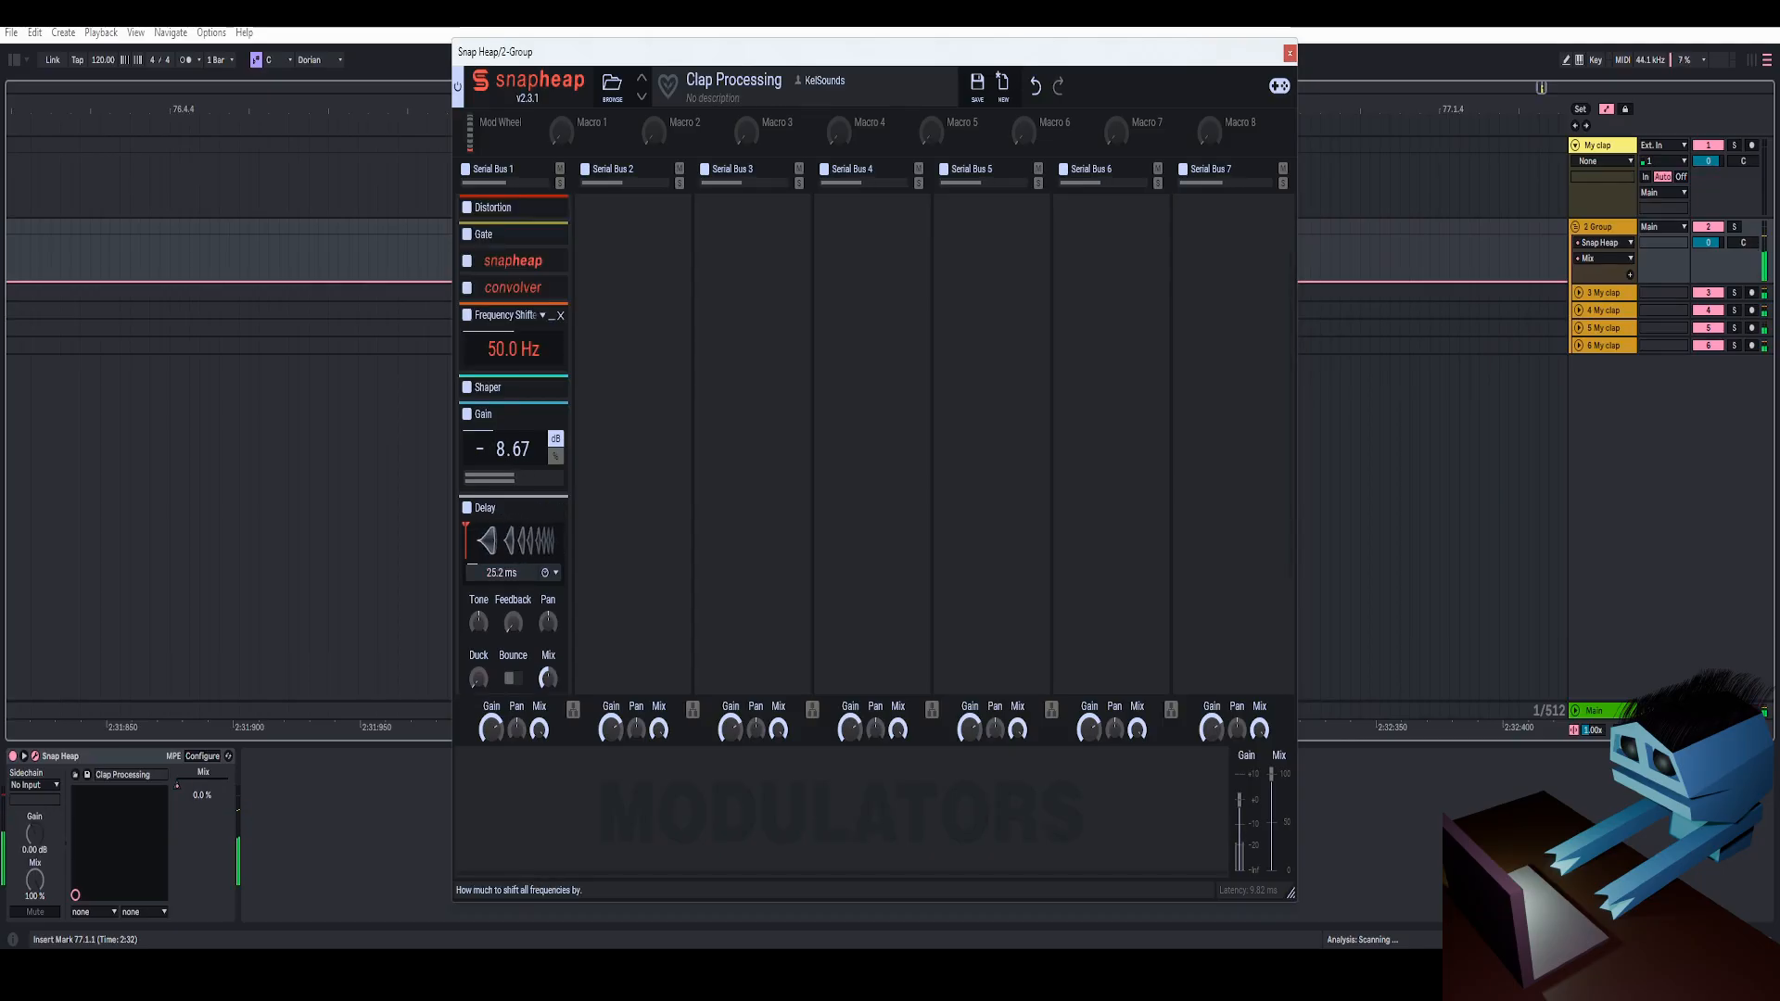
click(555, 324)
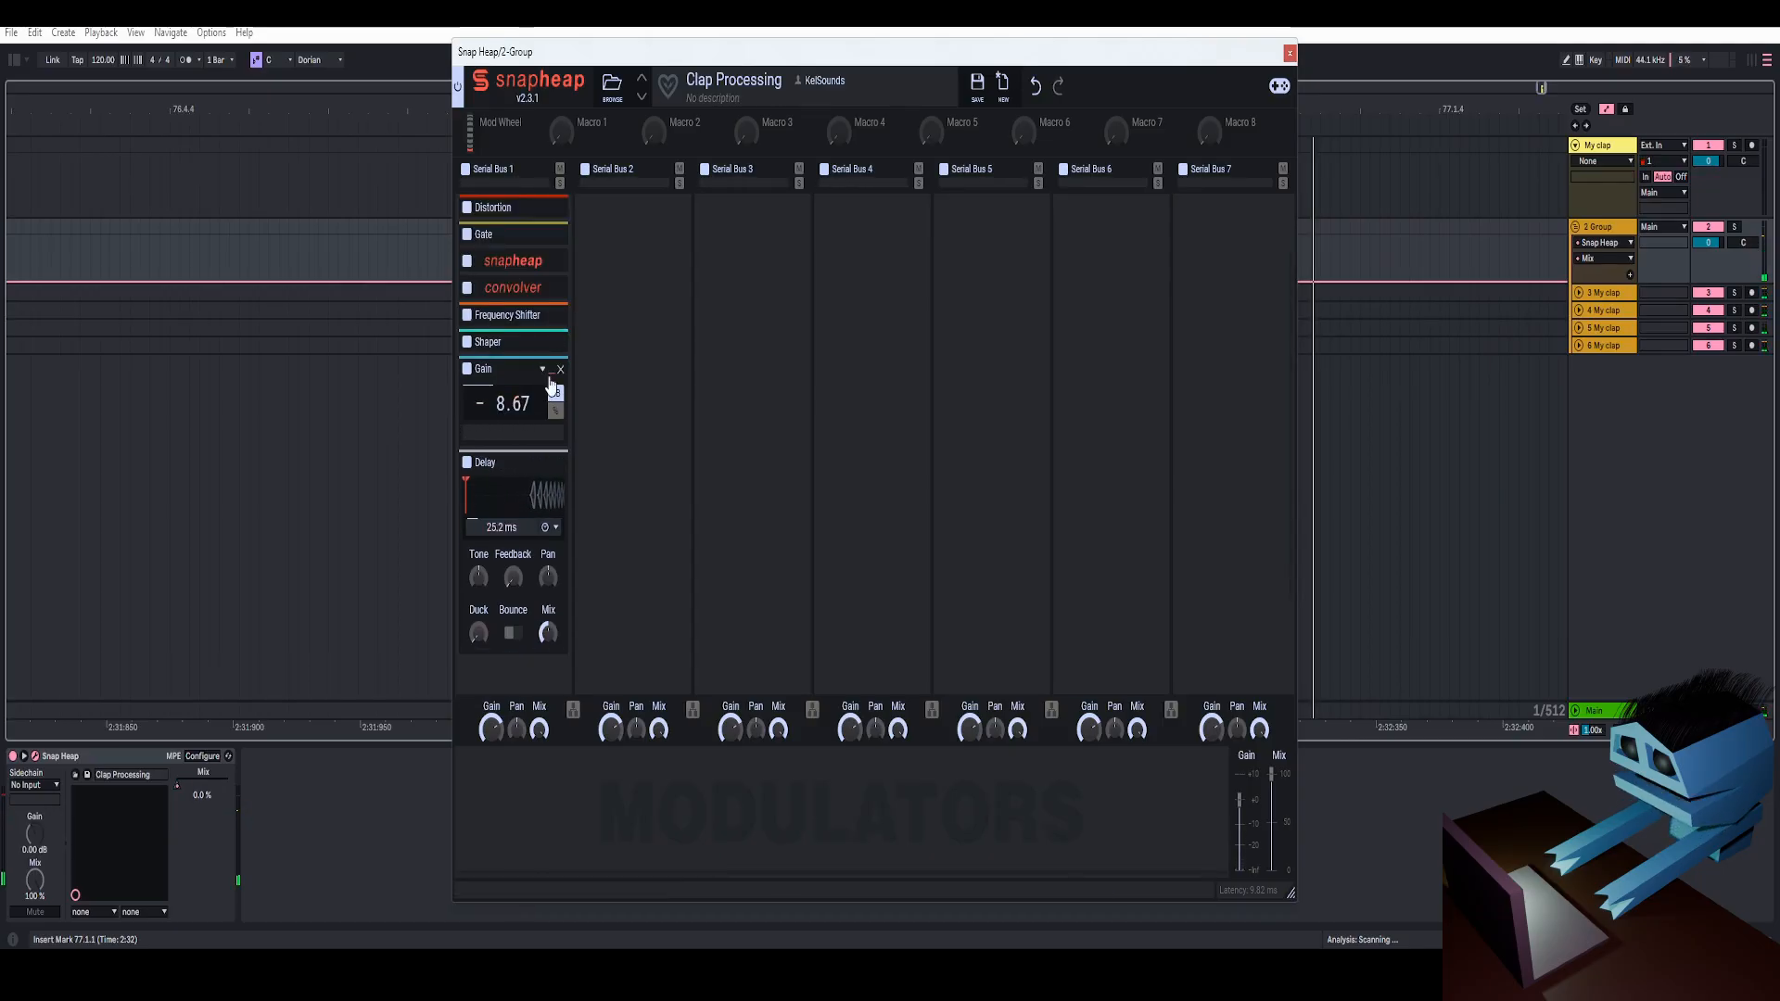
click(552, 371)
Add a high-pass Filter below the Delay and set its cutoff to about 569 Hz.
scroll(508, 549, down, 5)
click(498, 465)
scroll(505, 491, up, 5)
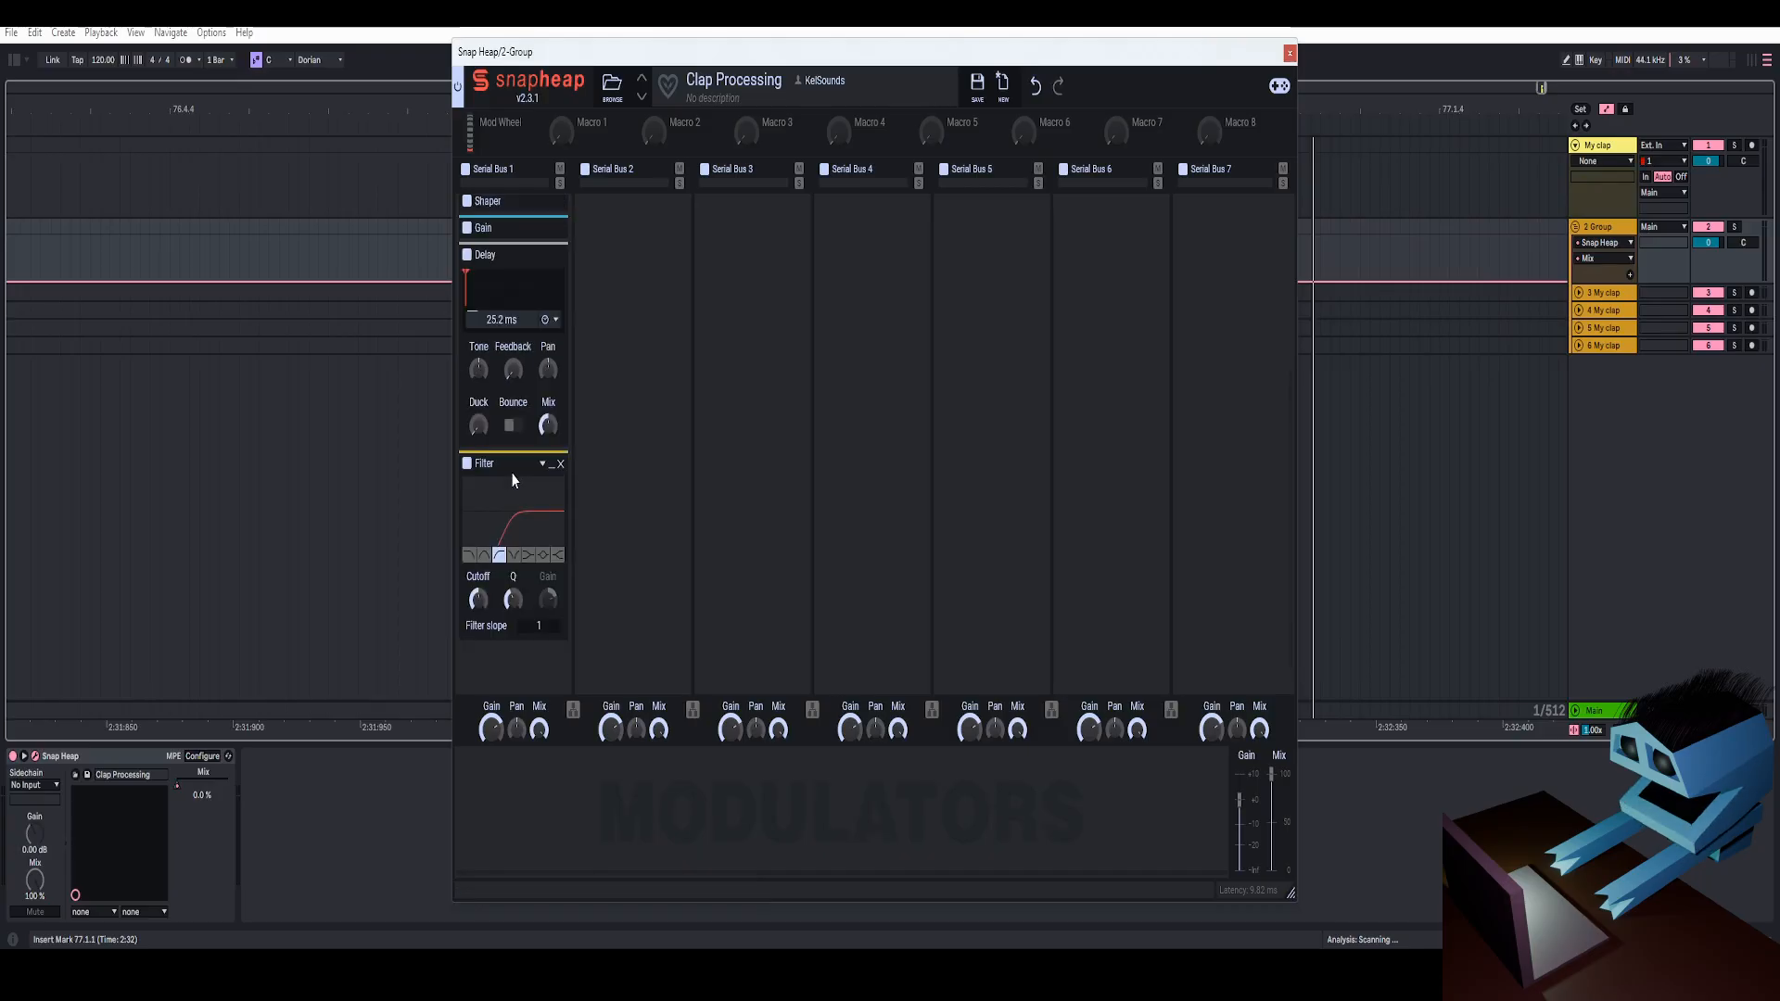
scroll(513, 515, down, 5)
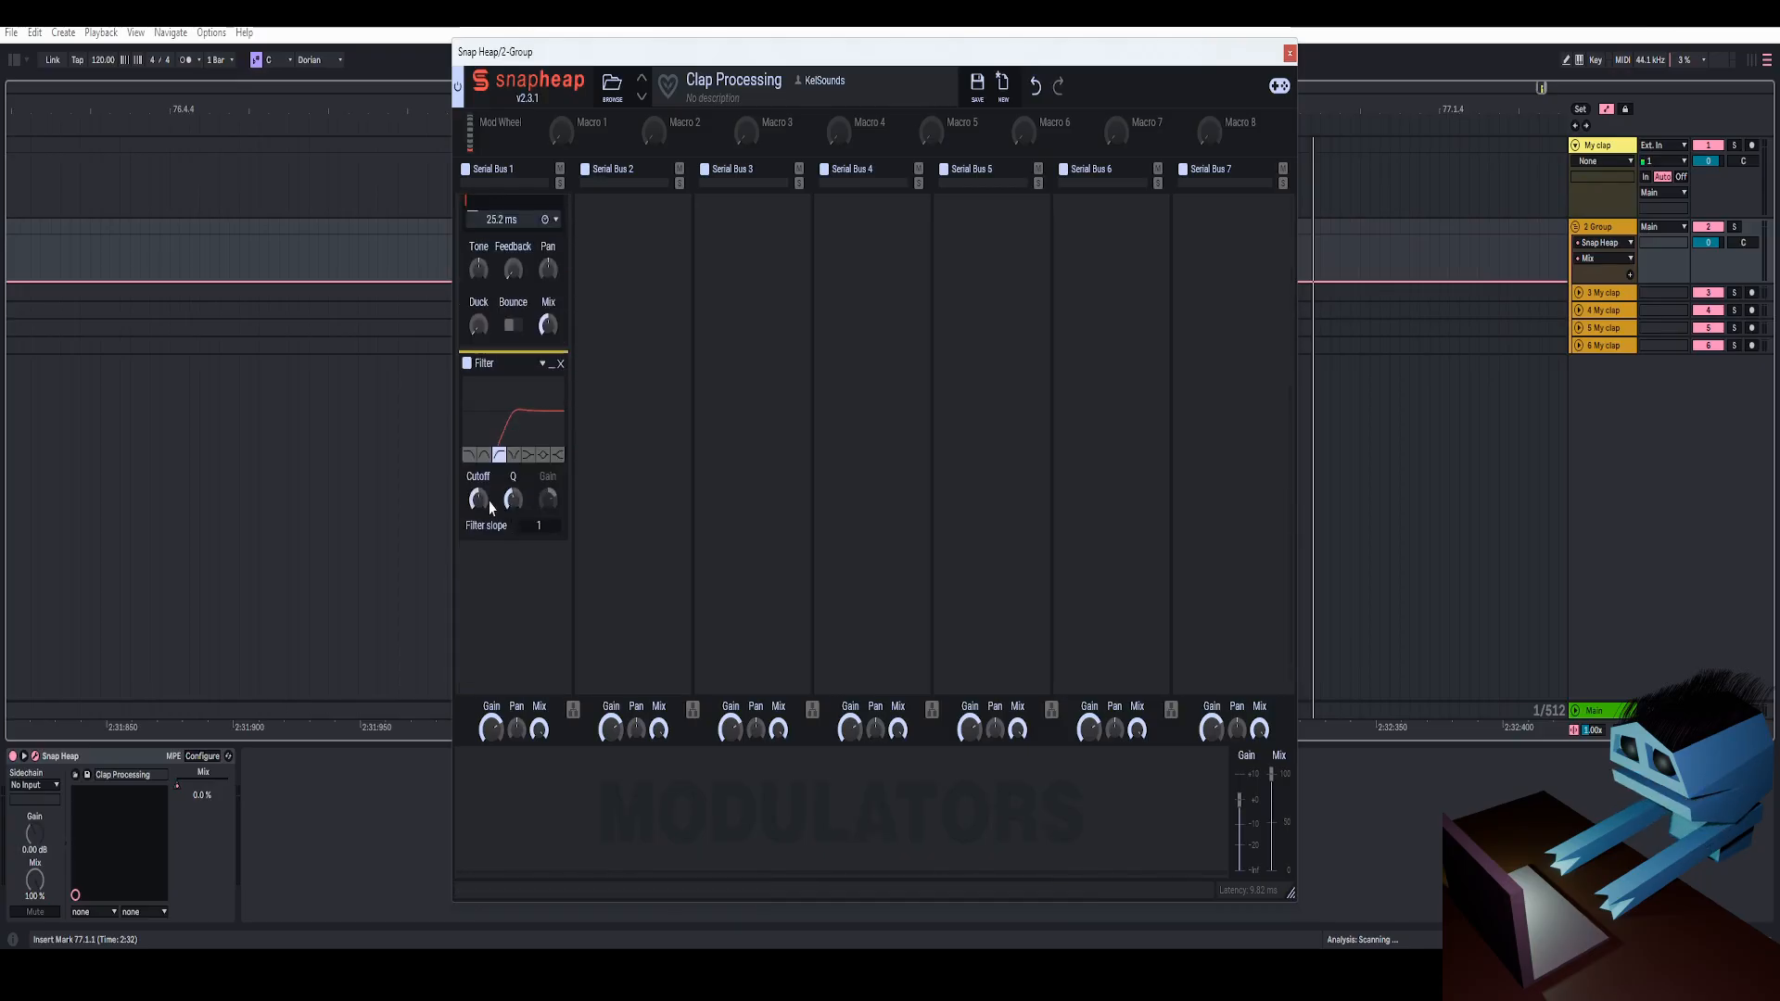
drag(478, 500, 478, 468)
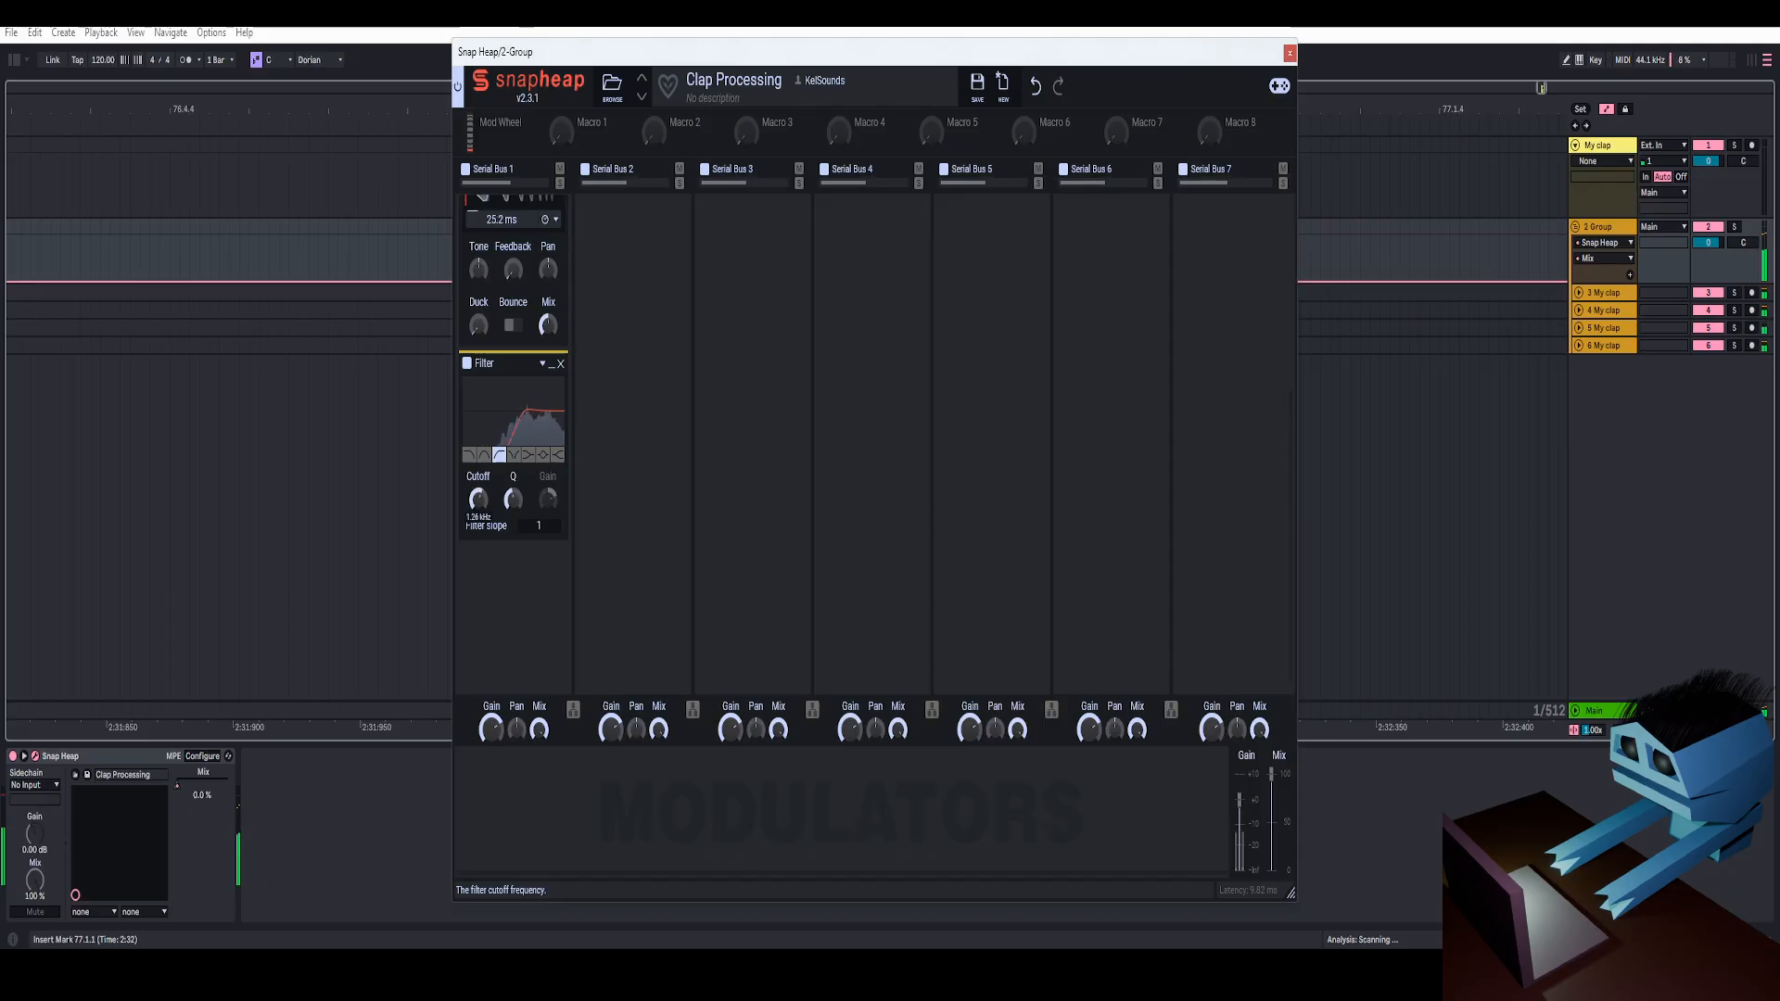
Assign the Filter's Cutoff to automation slot 2 and add it to the configured Snap Heap device parameters.
right_click(482, 500)
mouse_move(558, 580)
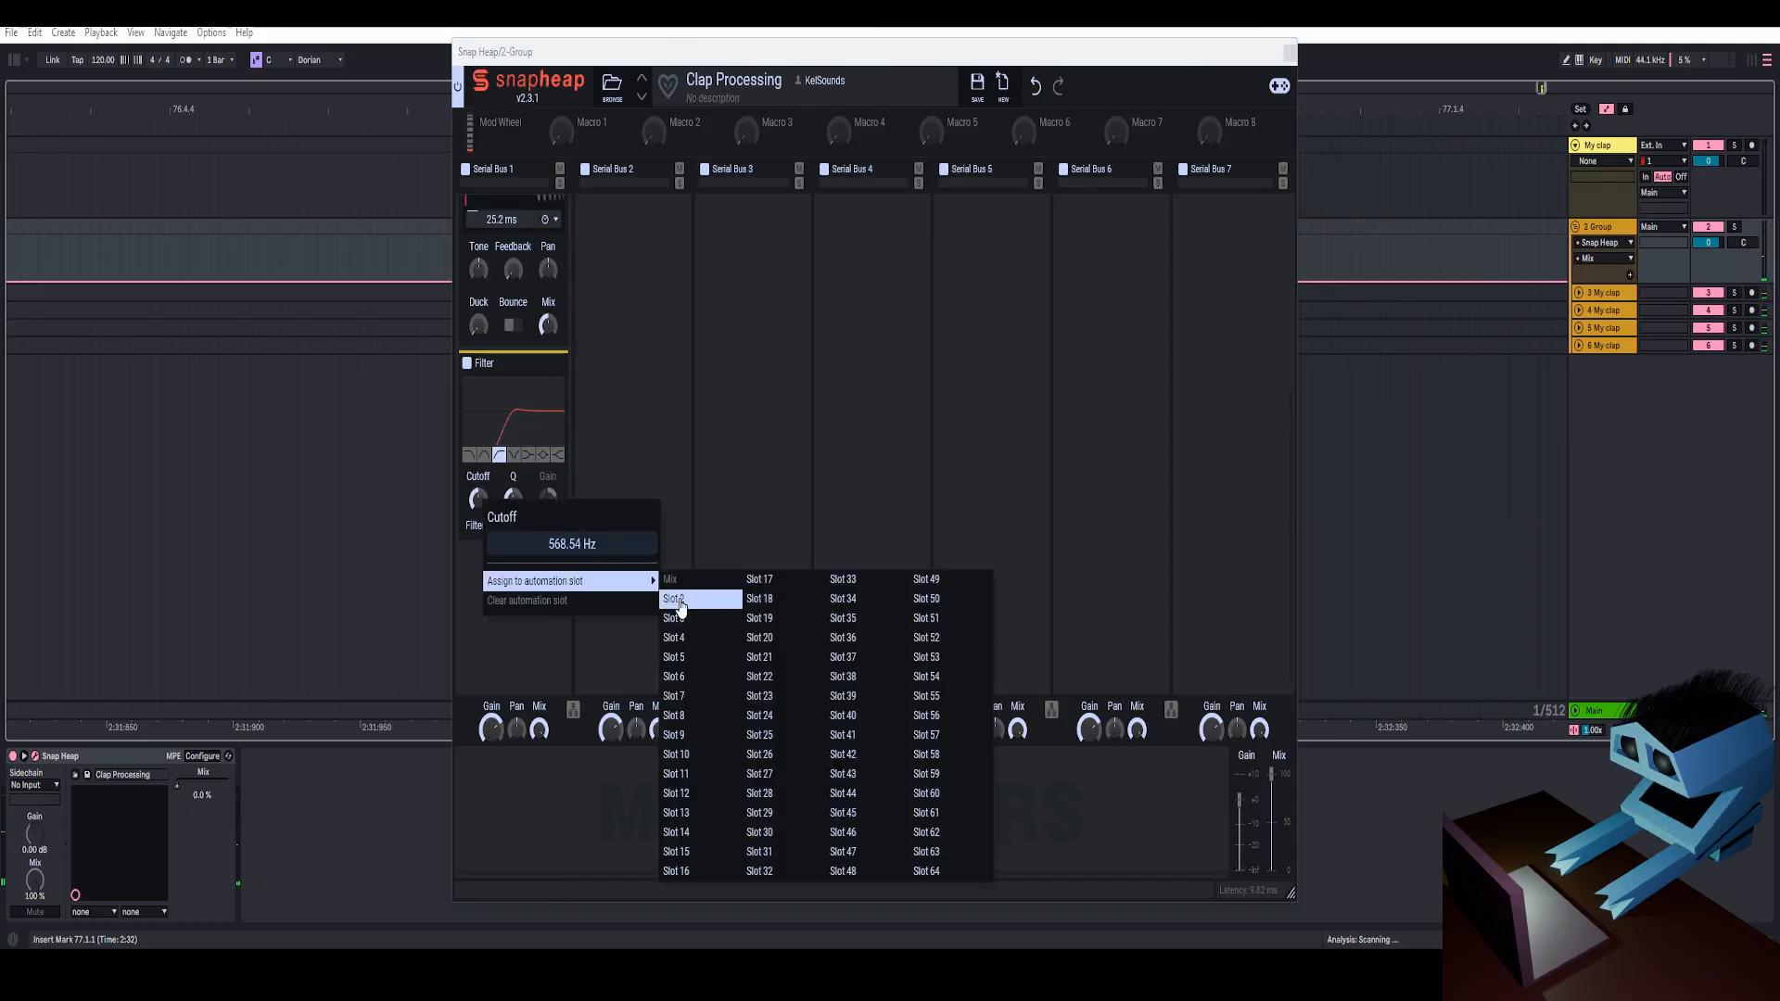
click(678, 608)
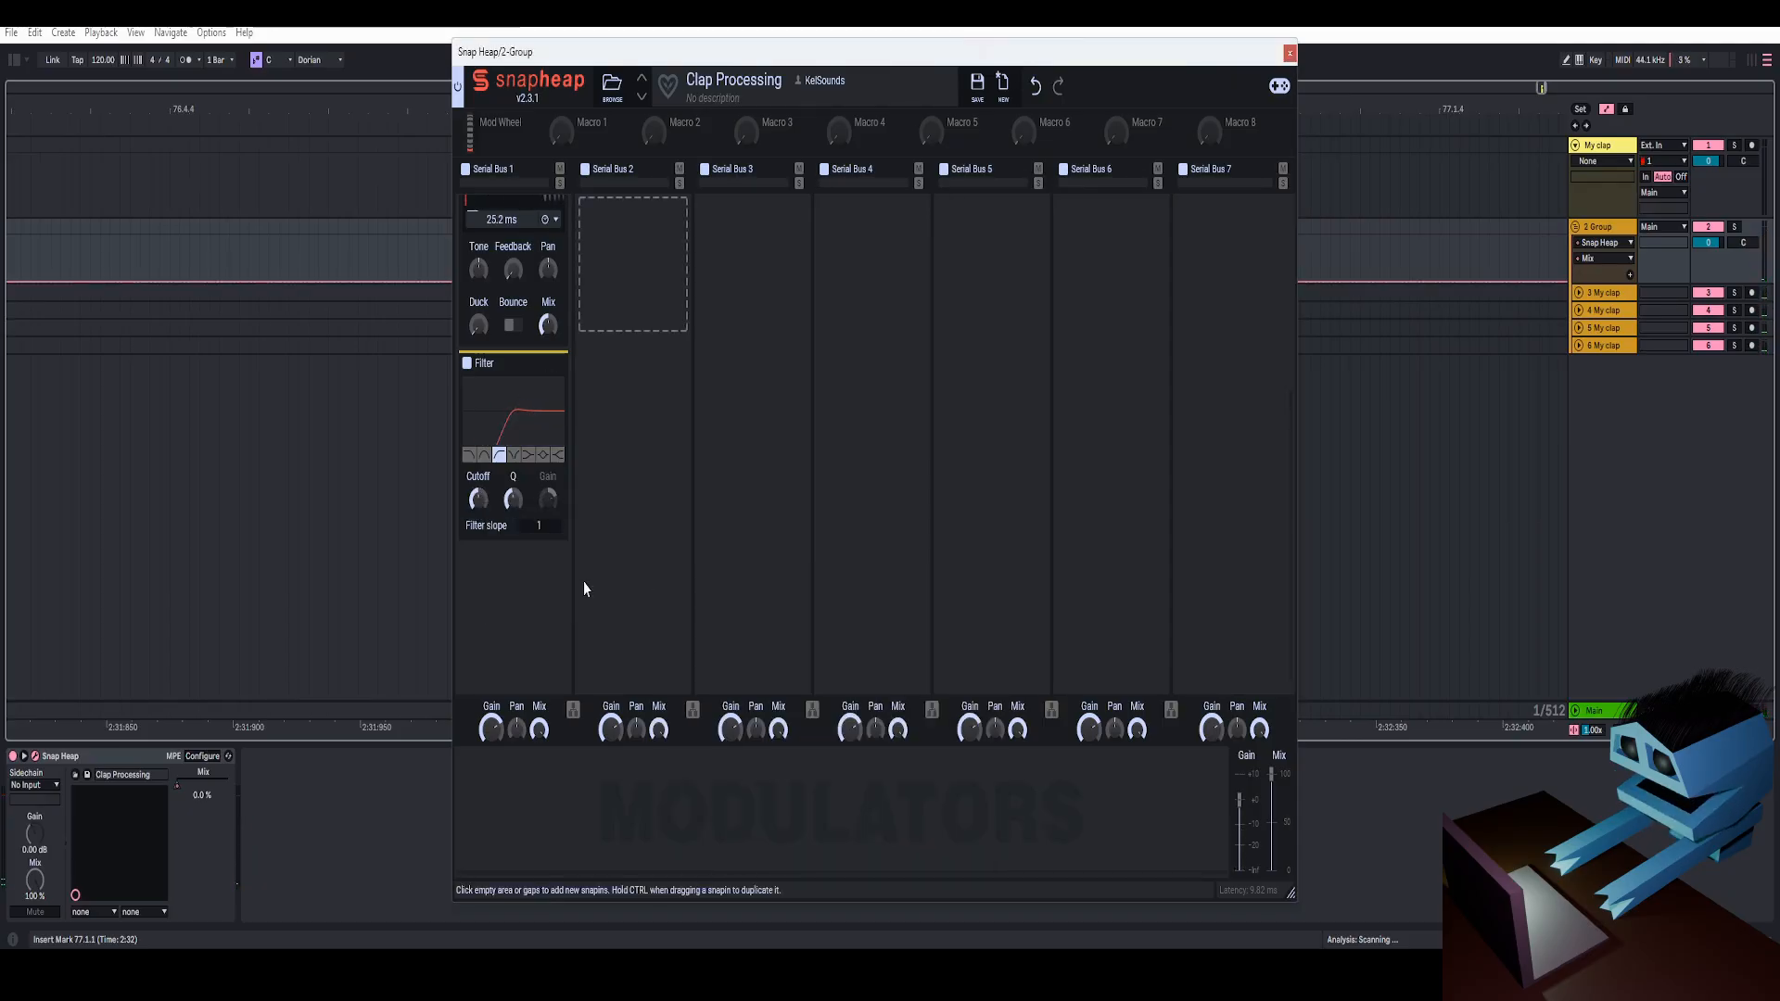
click(211, 756)
click(480, 503)
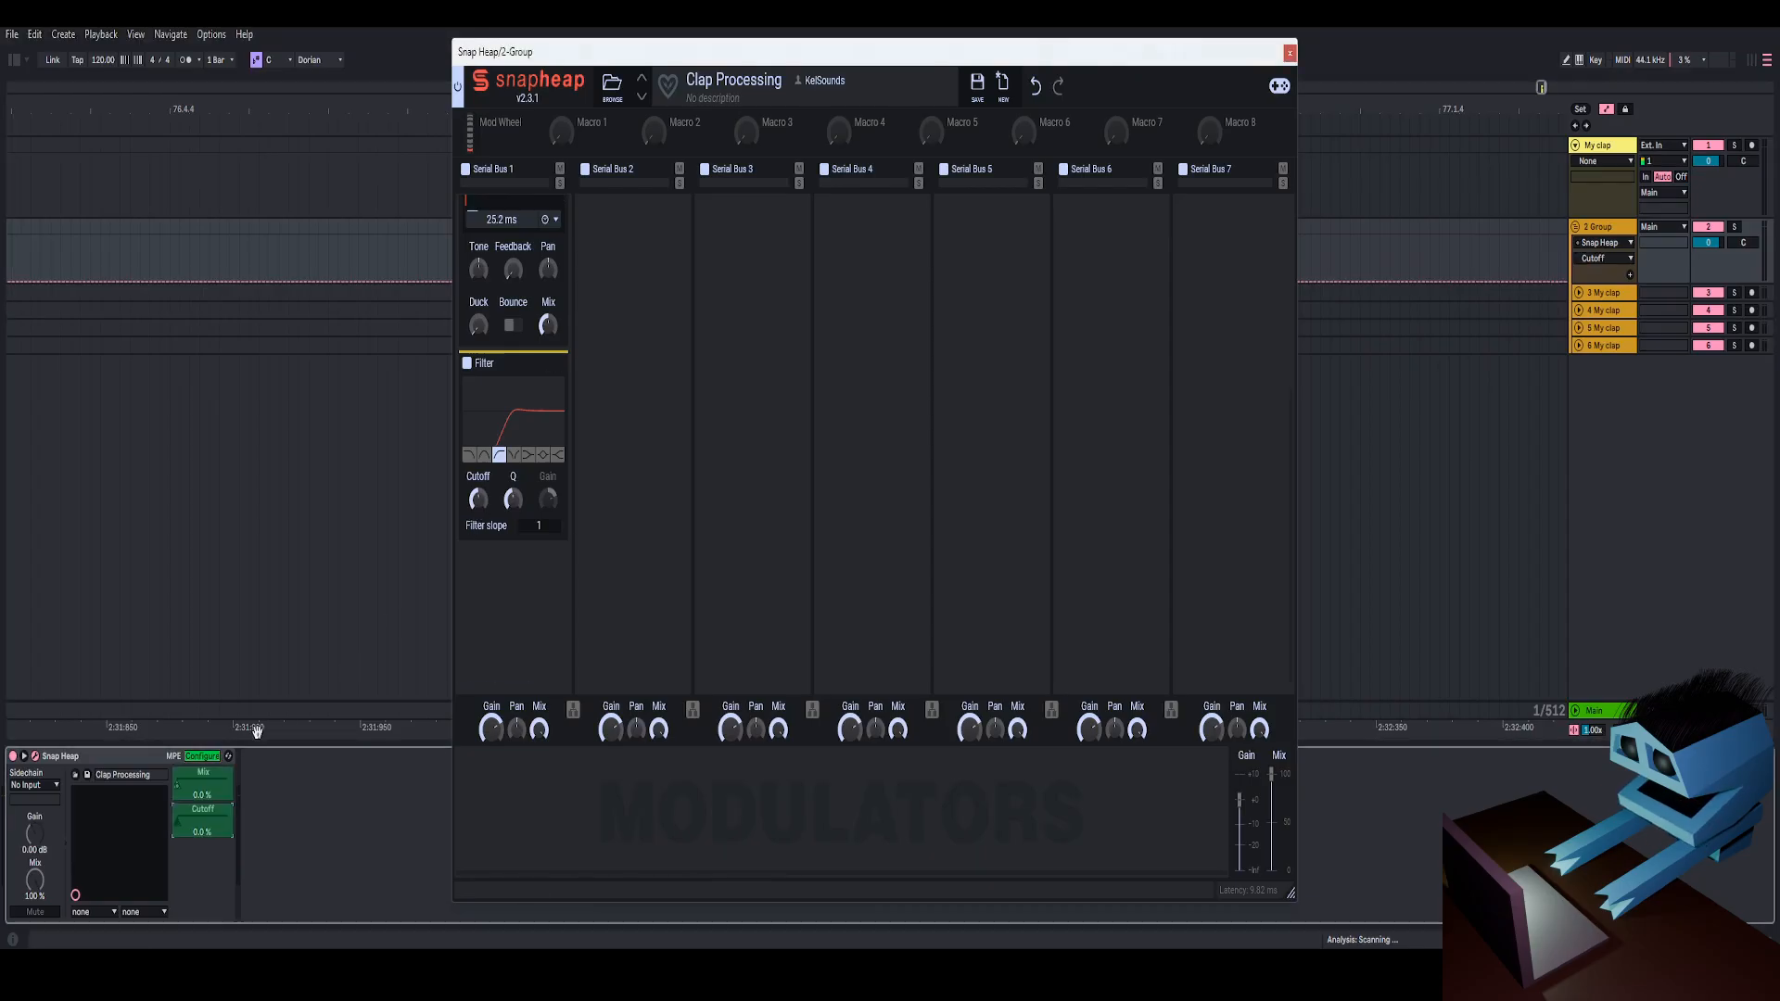
click(200, 758)
Show the Cutoff automation on the group track with the plug-in window closed and draw a ramp rising from the claps' start.
right_click(197, 820)
click(212, 830)
click(1290, 54)
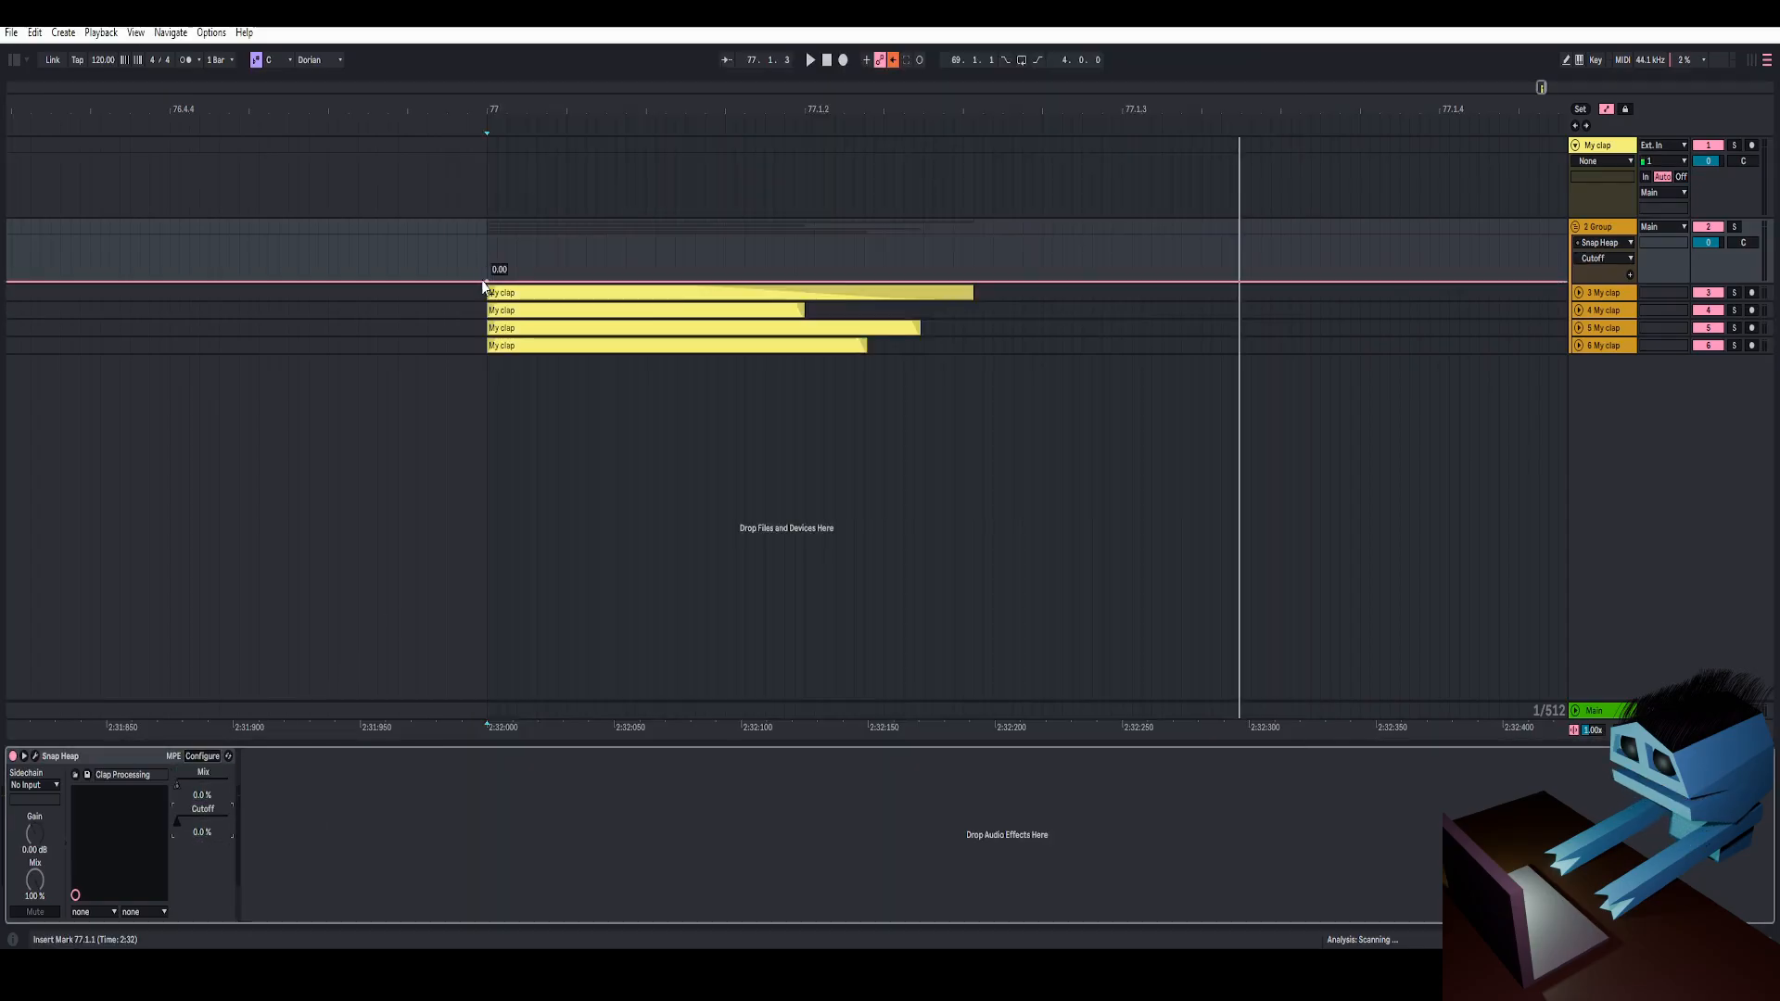
drag(690, 281, 686, 254)
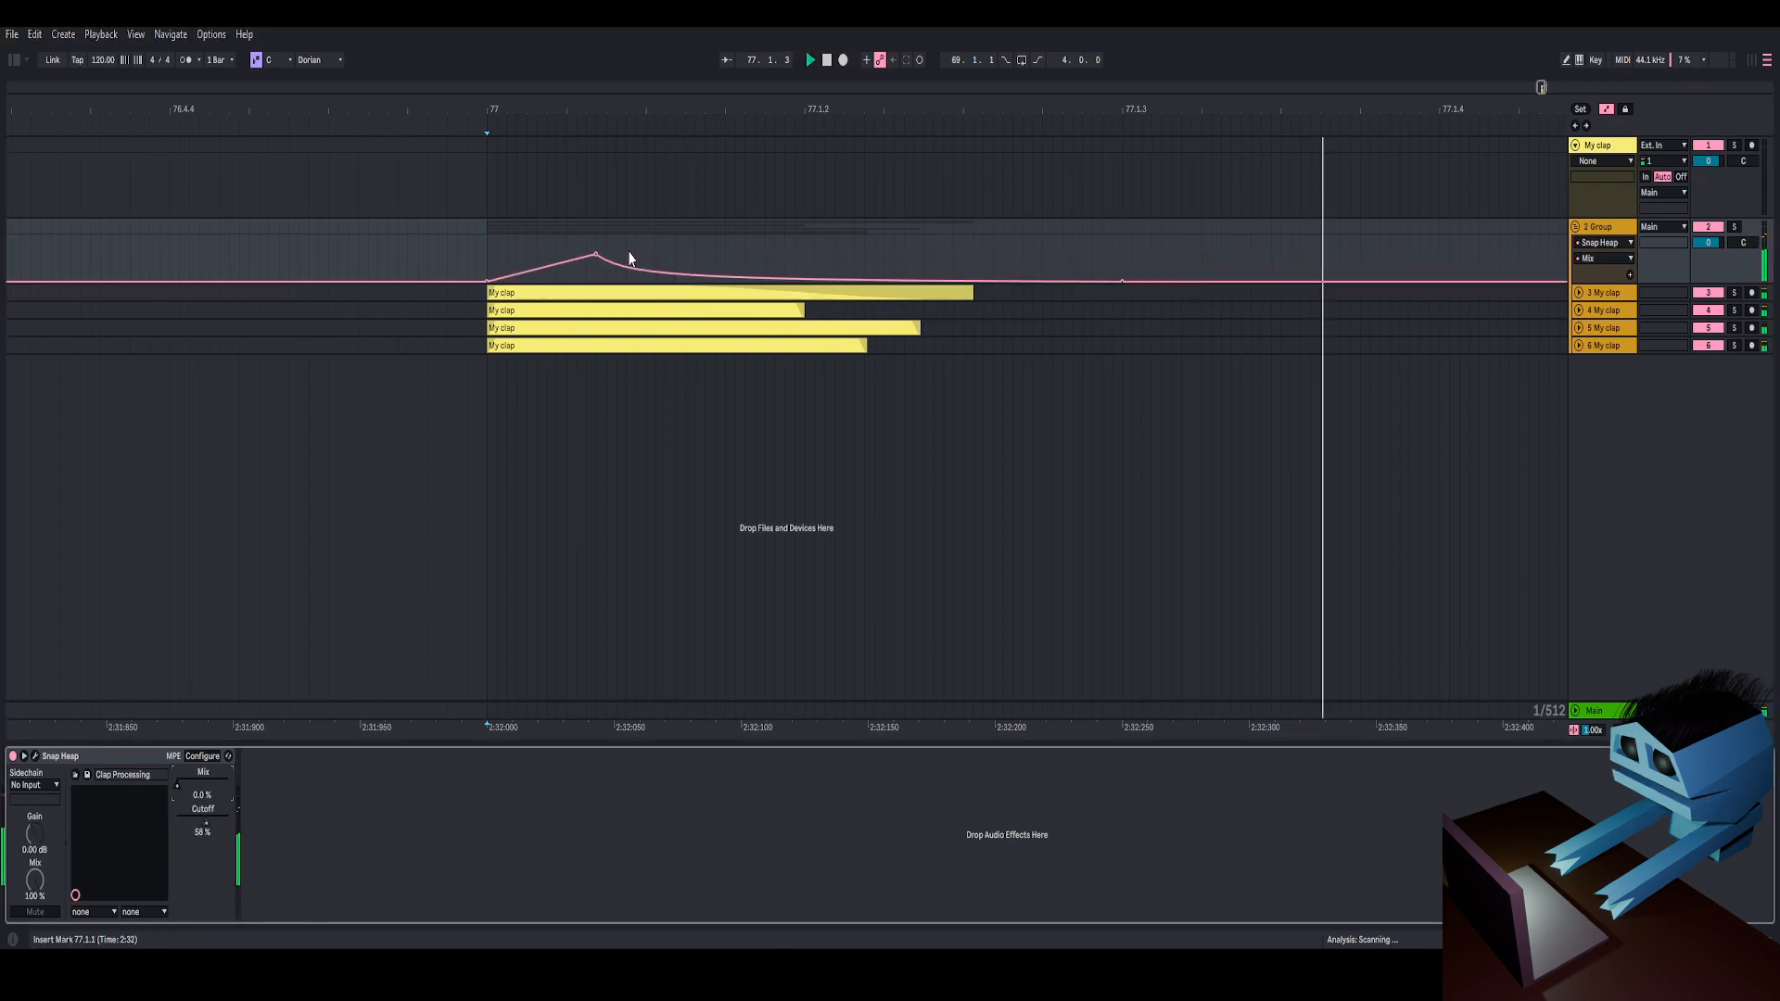
Bring back the Cutoff automation lane, raise the ramp's end to 62% and play the claps repeatedly.
right_click(203, 822)
click(636, 241)
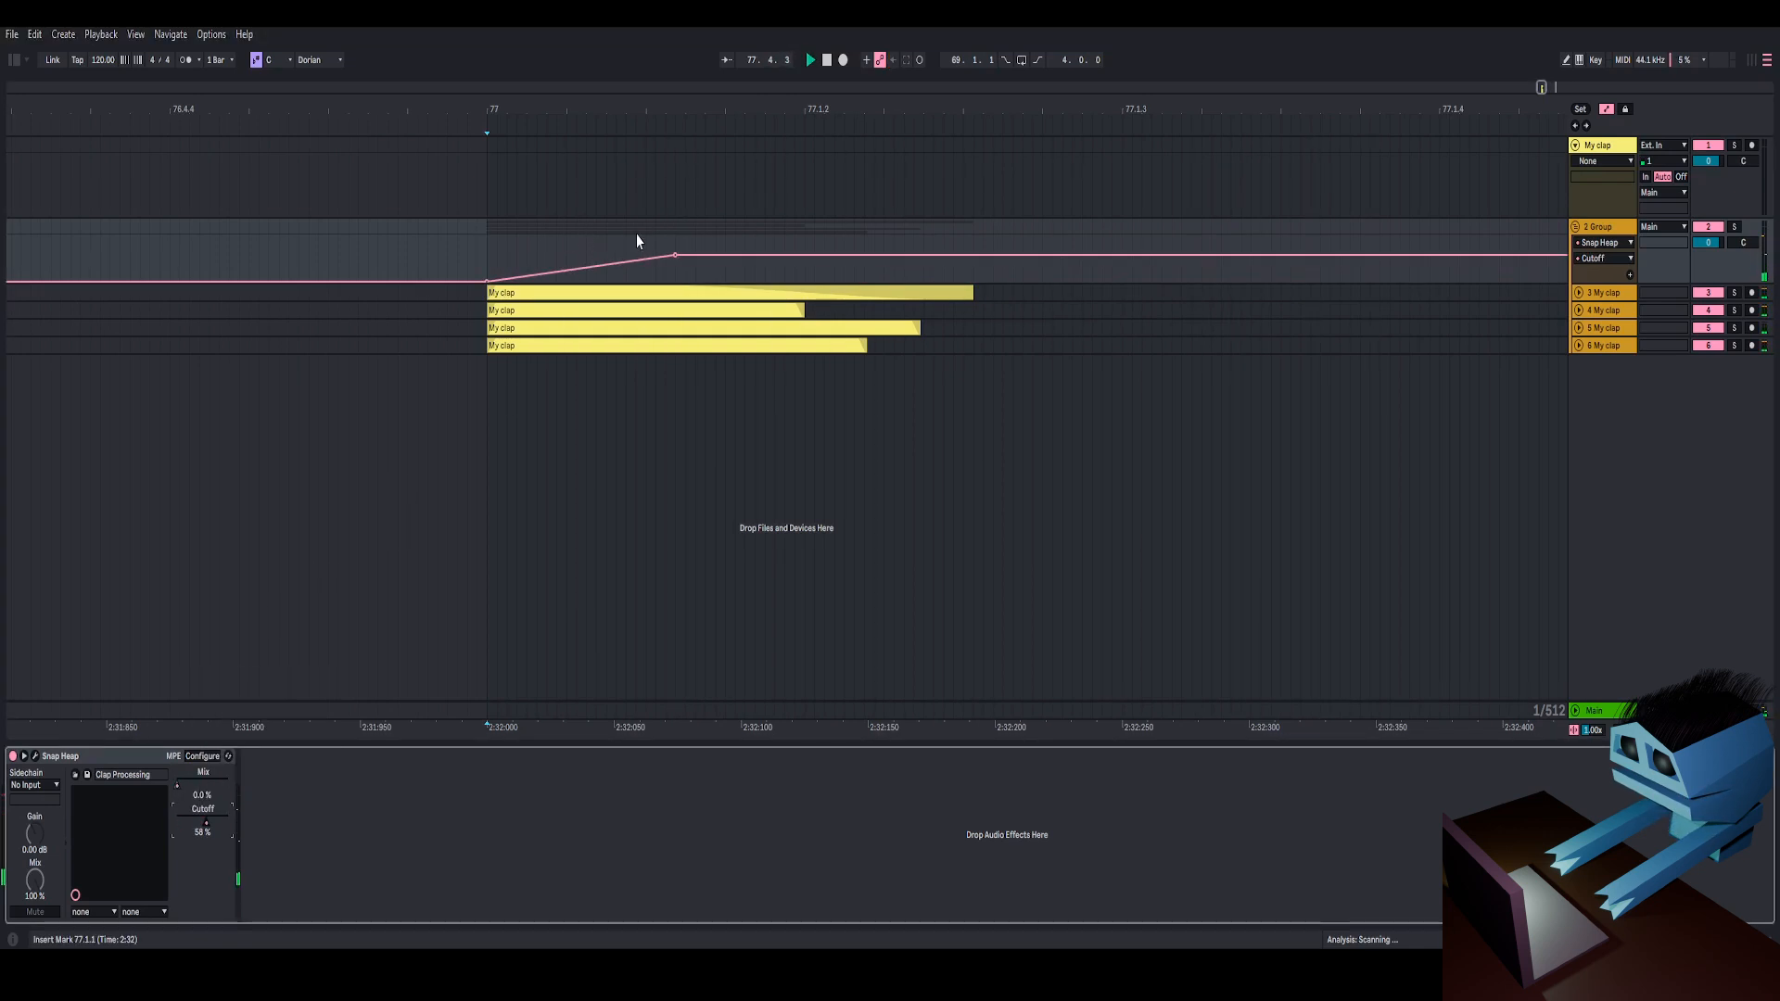
key(space)
key(space)
key(space)
key(space)
drag(674, 255, 675, 253)
key(space)
key(space)
key(space)
key(space)
key(space)
key(space)
key(space)
key(space)
key(space)
key(space)
key(space)
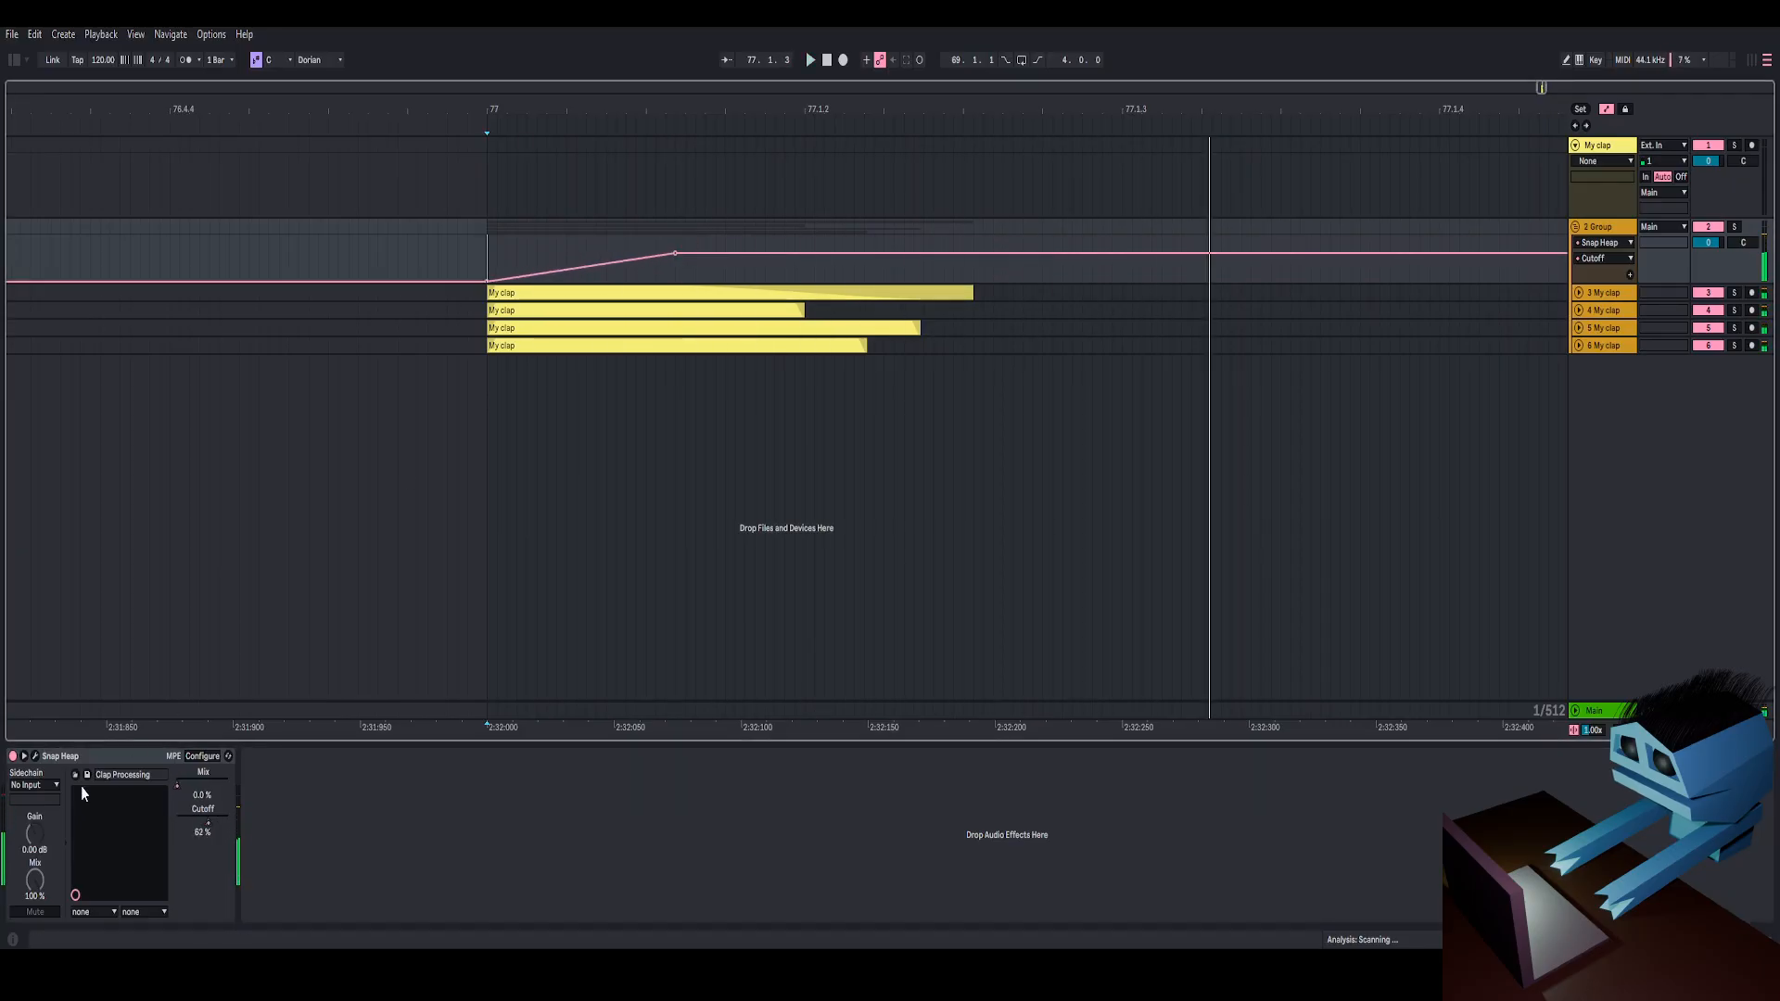
Reopen the Snap Heap window and add a Dynamics module below the Filter with a steep downward compression ratio.
click(37, 755)
click(540, 569)
click(576, 628)
scroll(548, 572, down, 3)
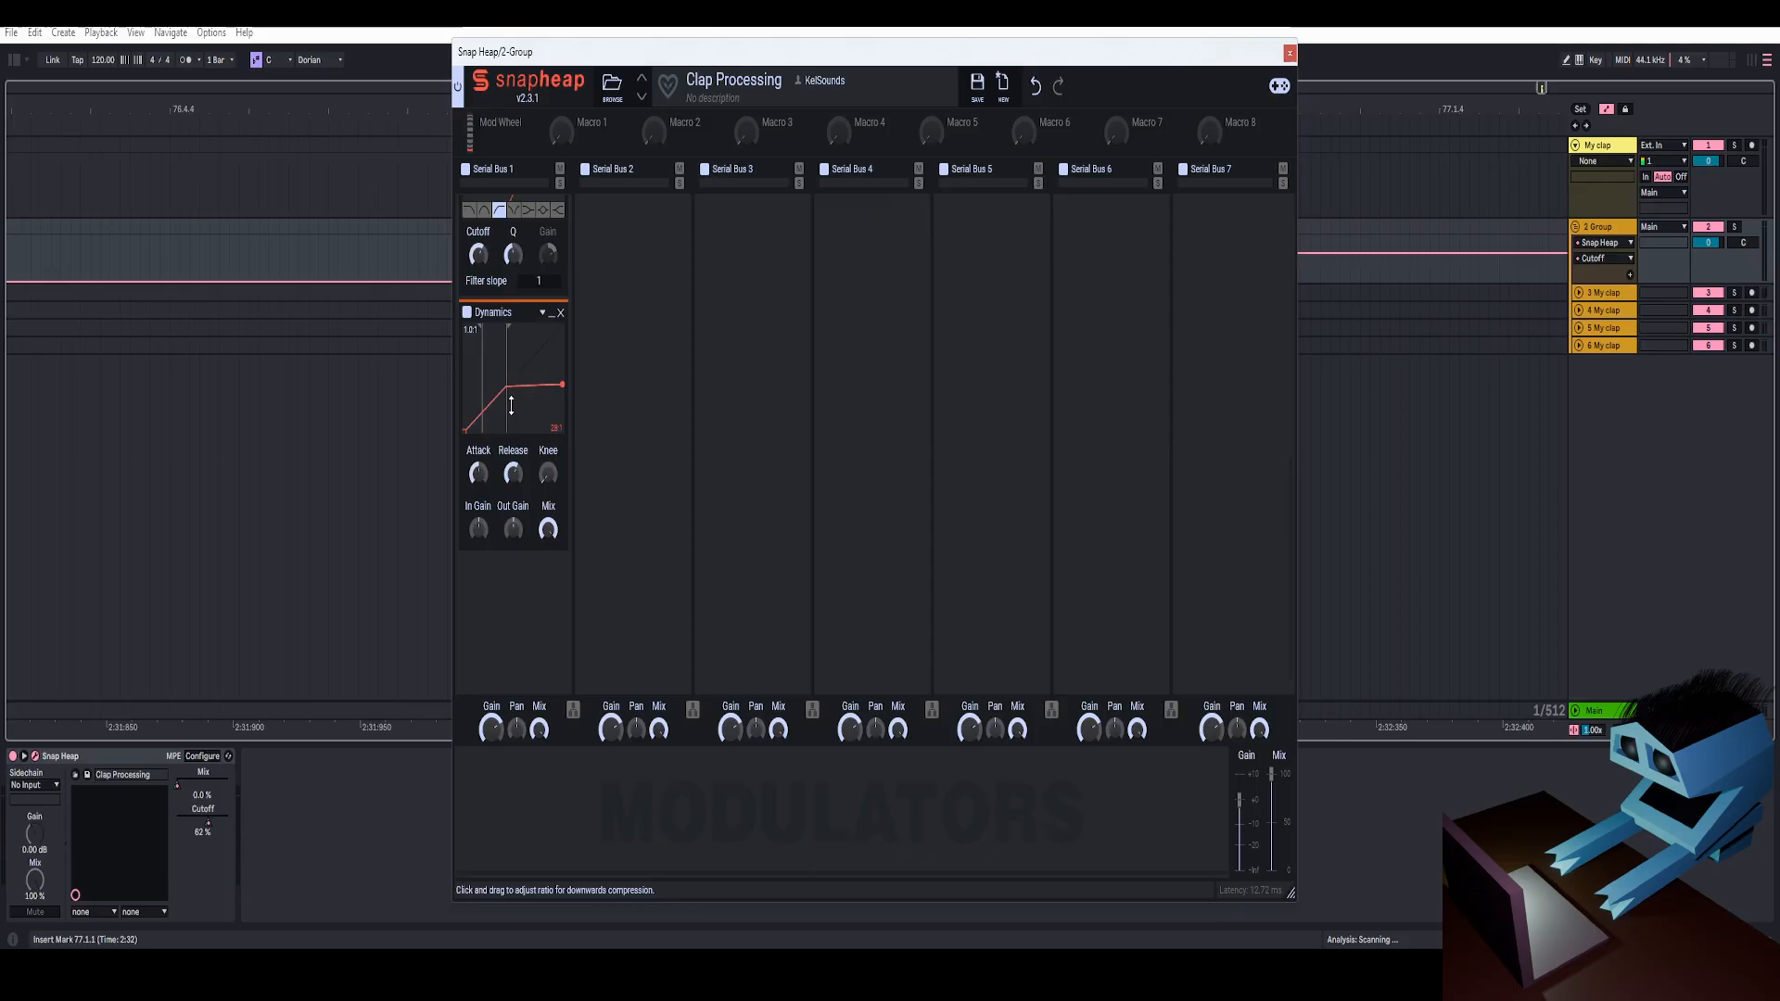
Lower the Dynamics compression threshold and raise its output gain to about 17 dB while playing the claps.
key(space)
drag(509, 417, 506, 417)
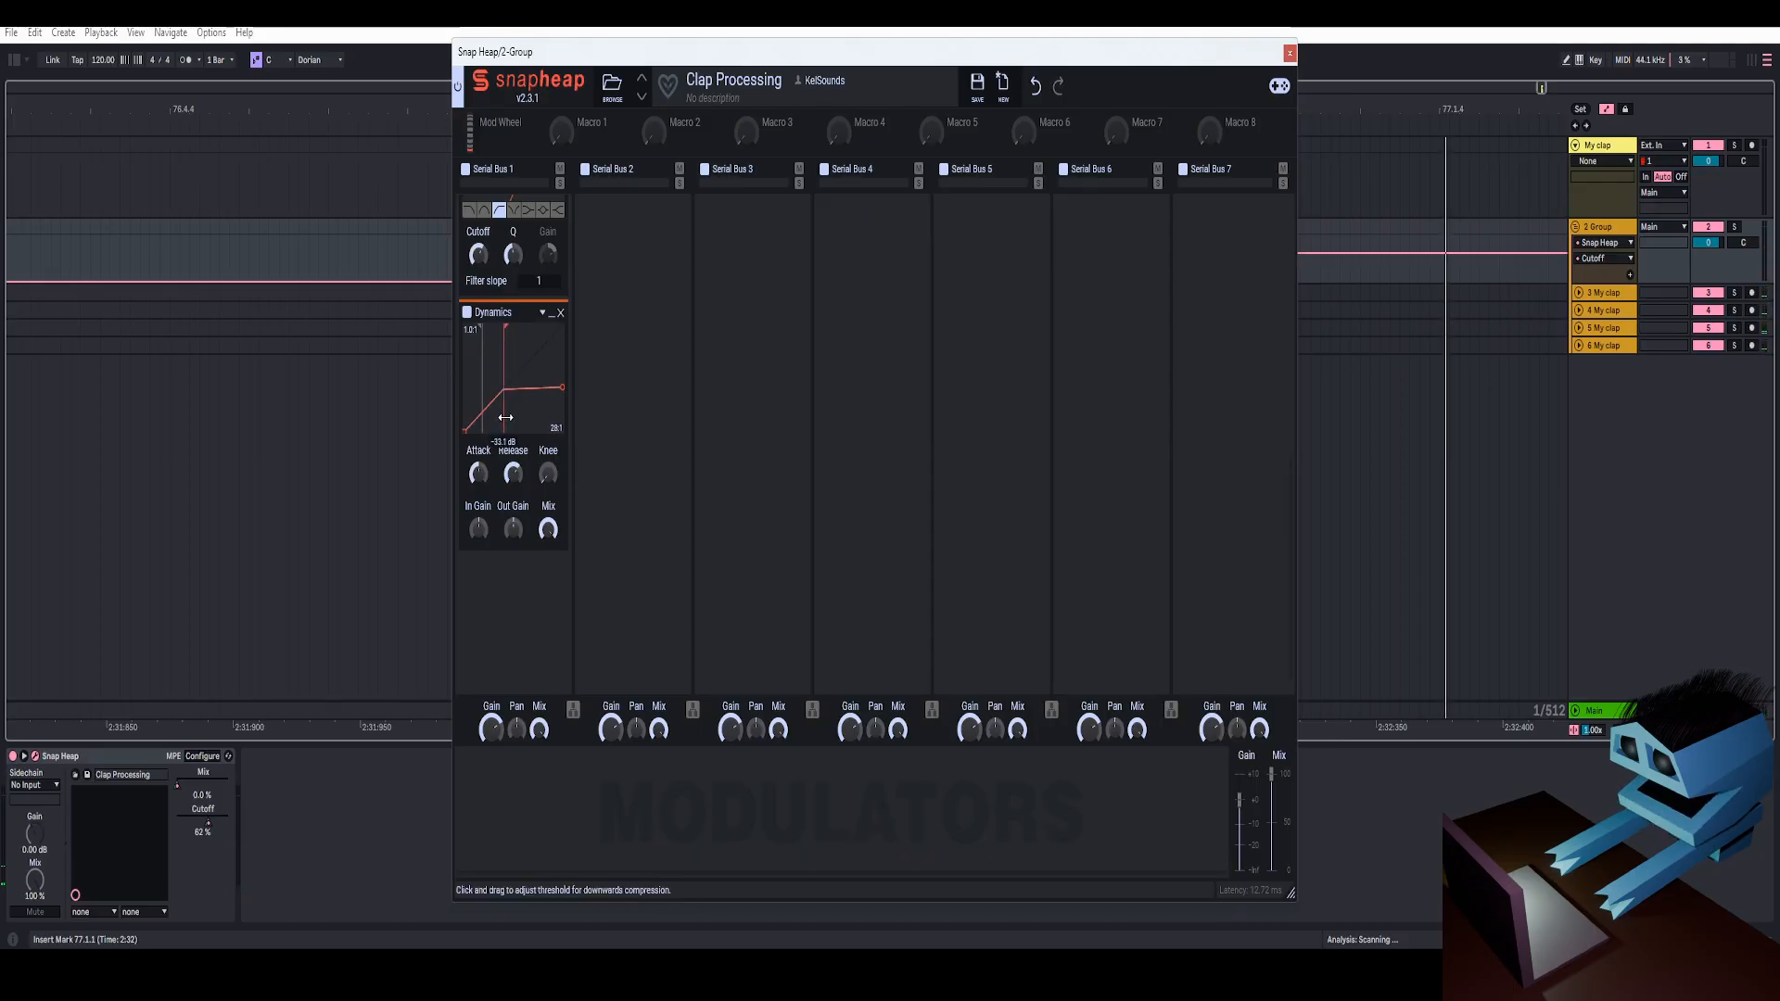
key(space)
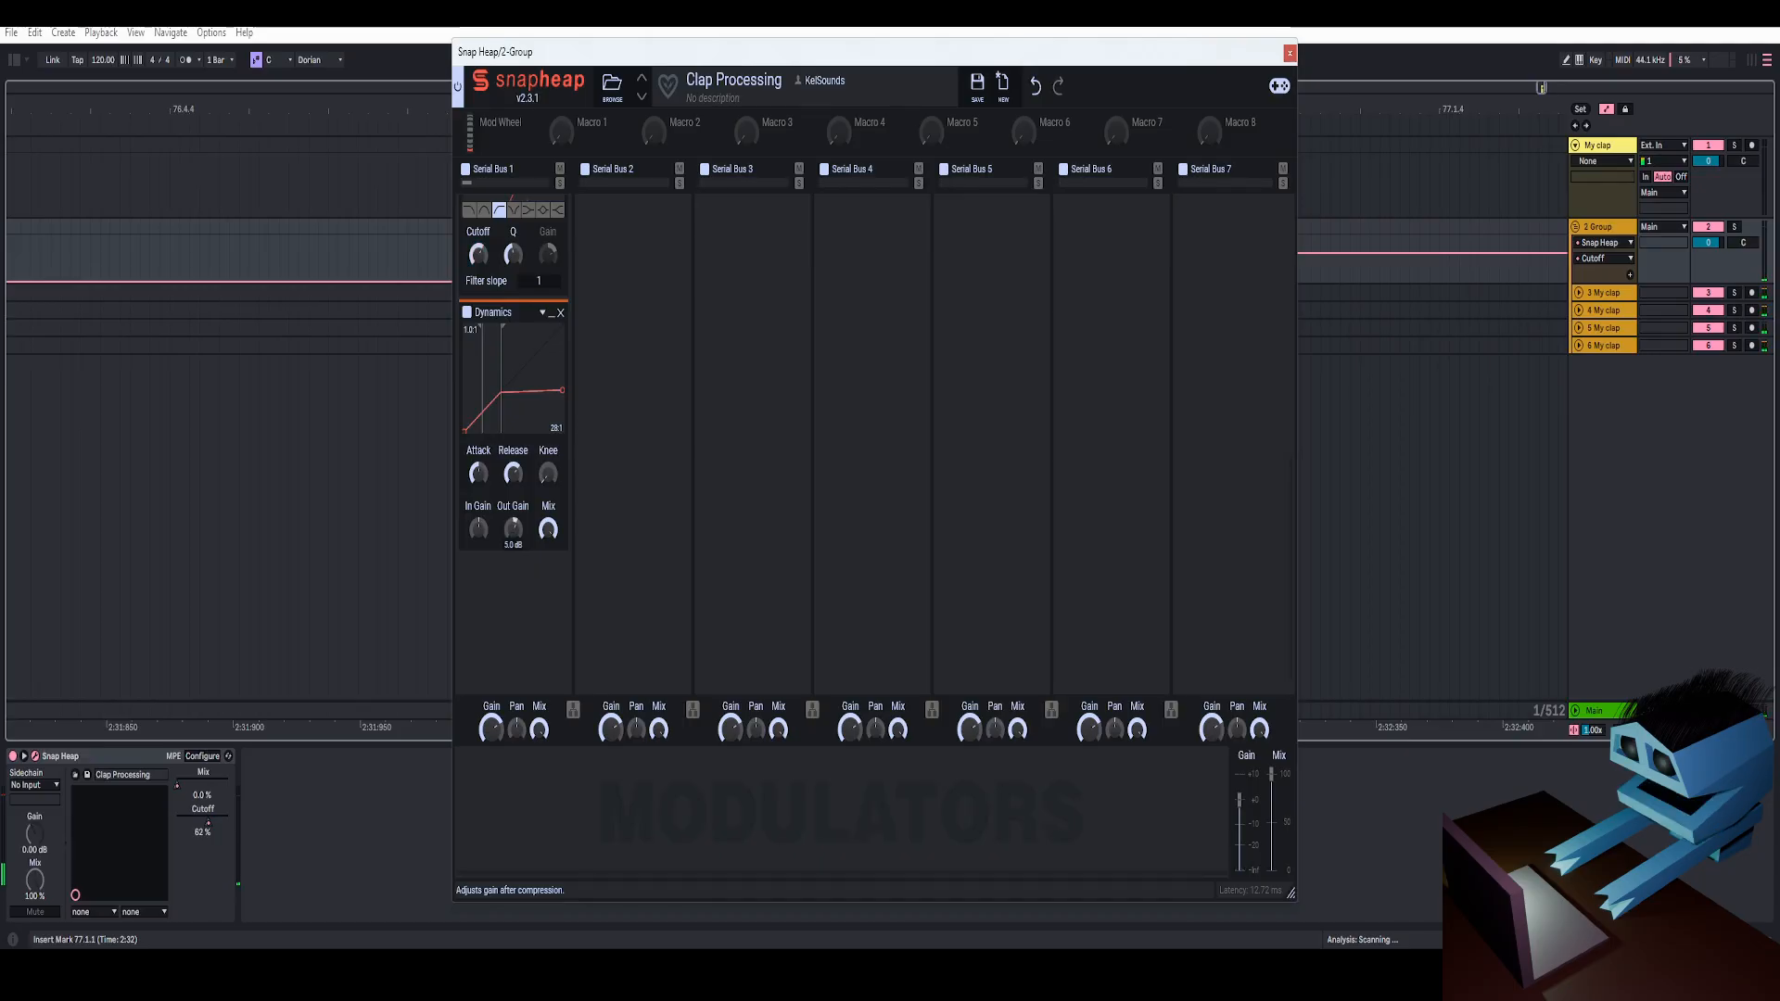
drag(512, 528, 513, 519)
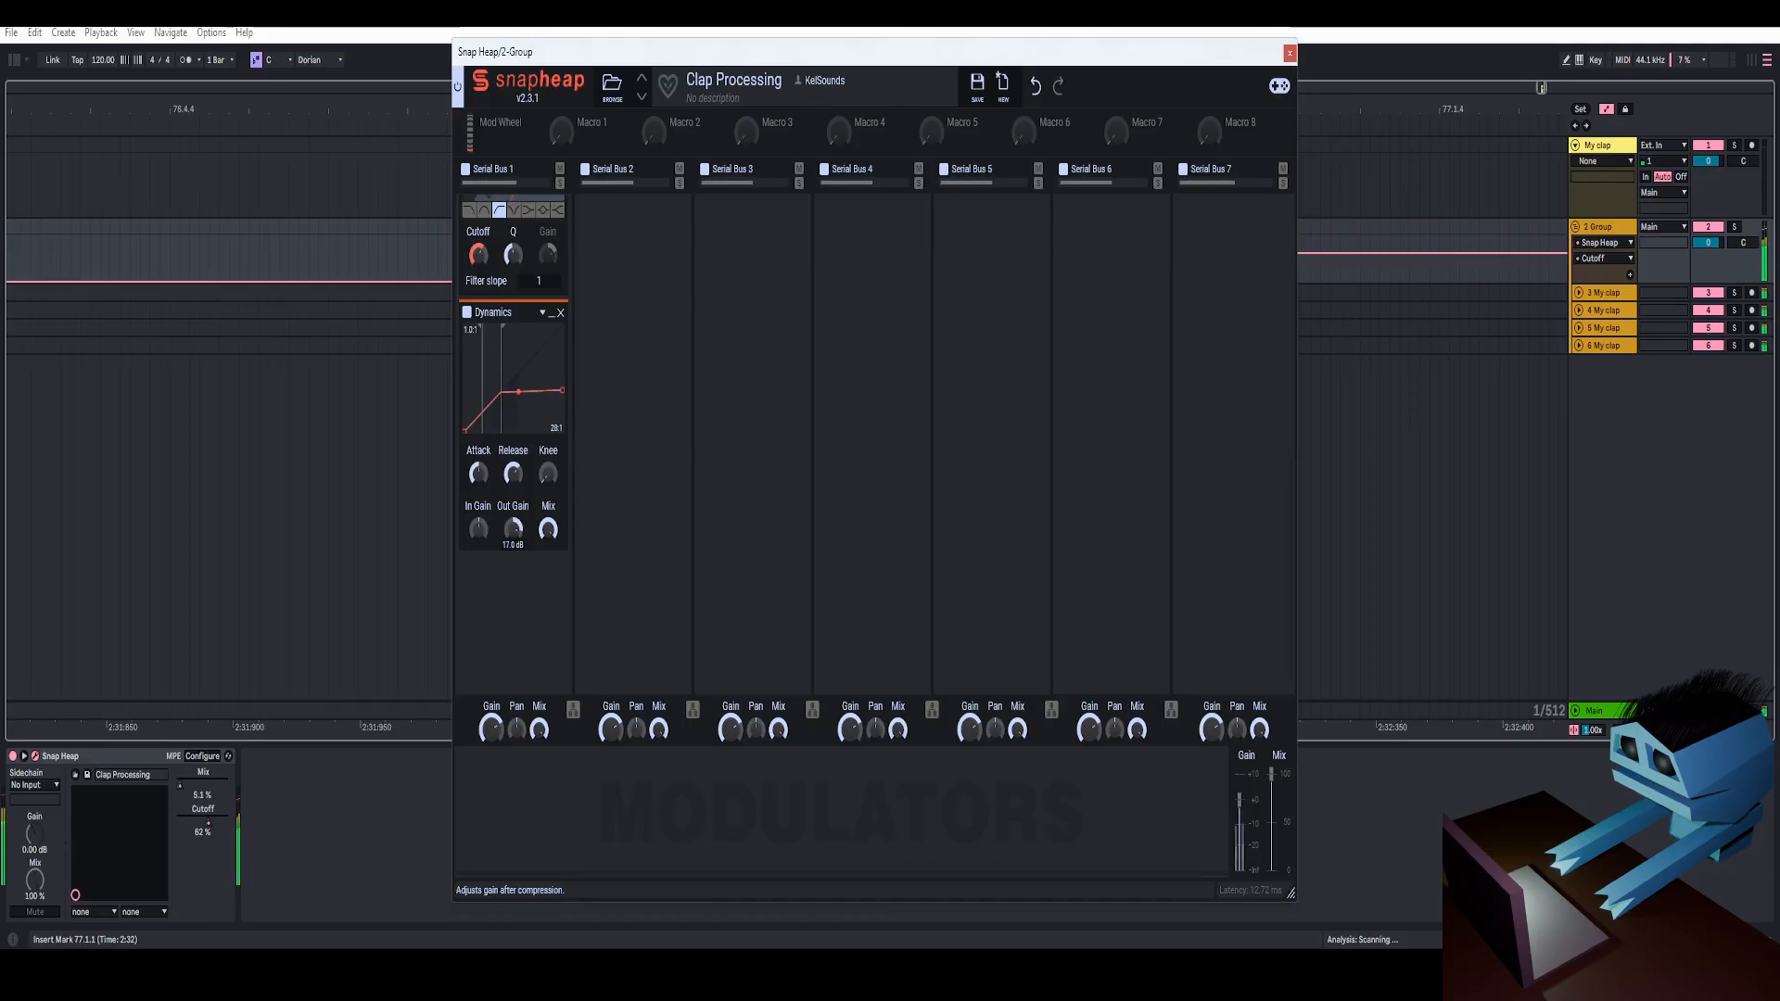
Collapse the Dynamics module and assign the Frequency Shifter's Shift to automation slot 3 as a configured device parameter.
click(553, 312)
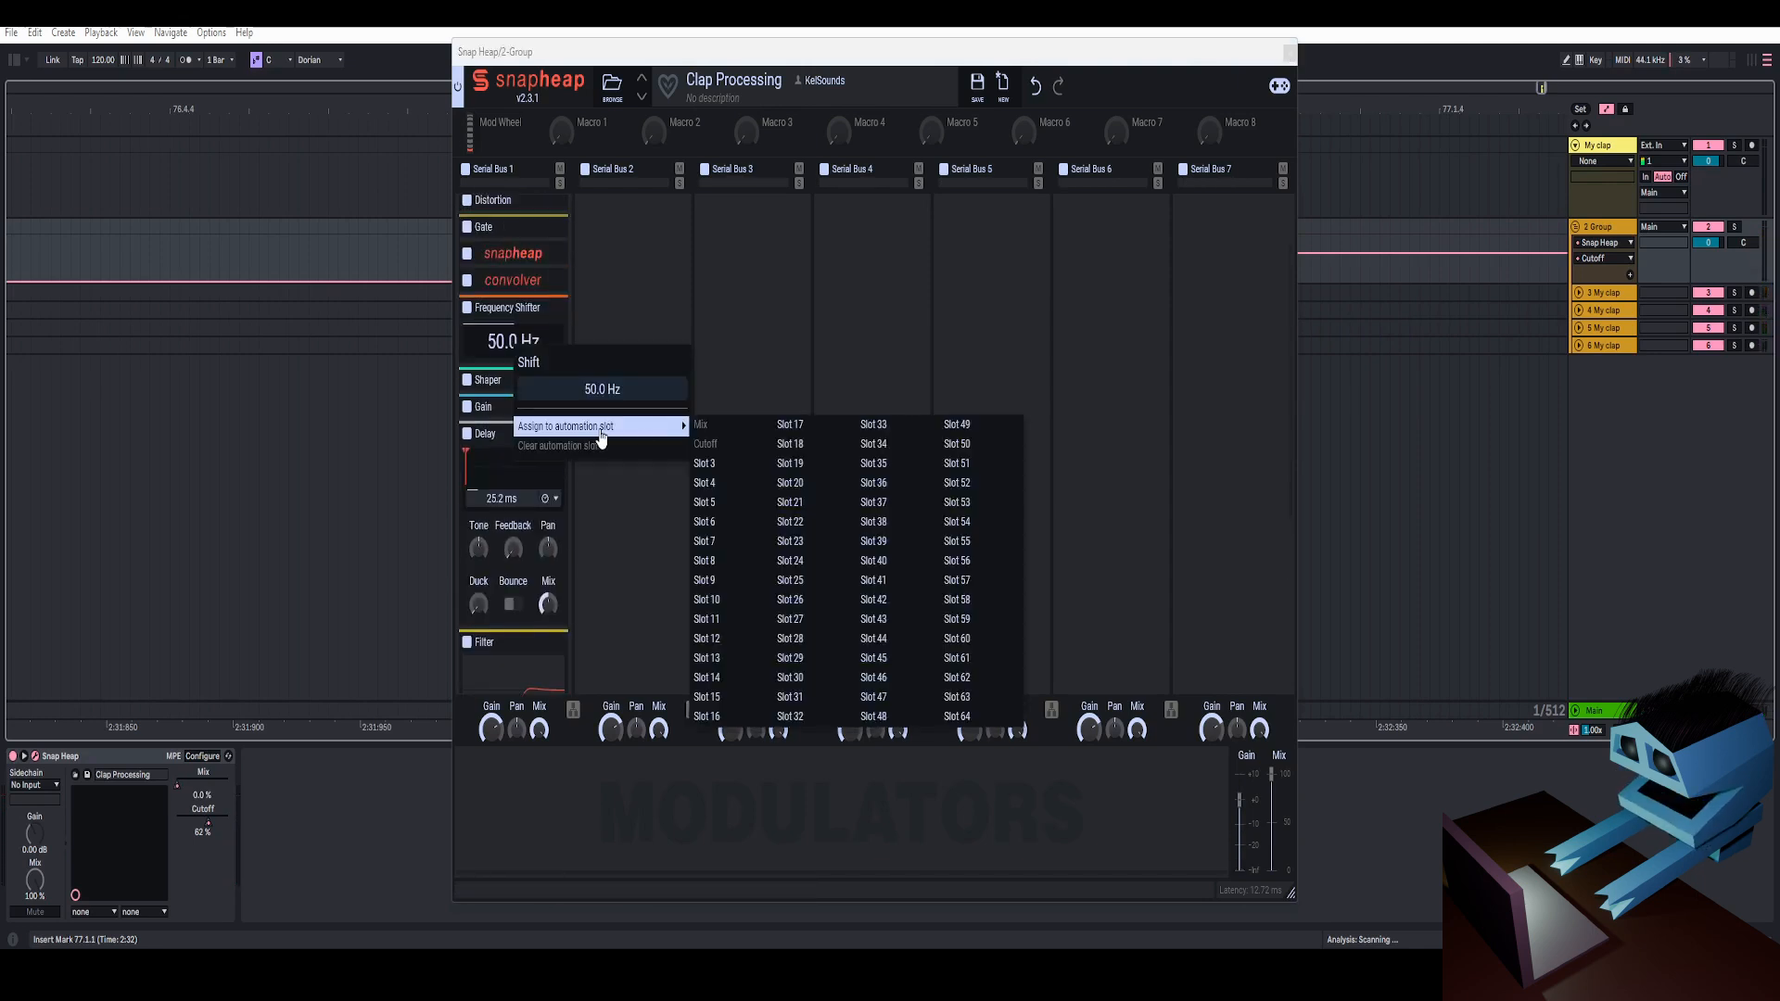
click(706, 465)
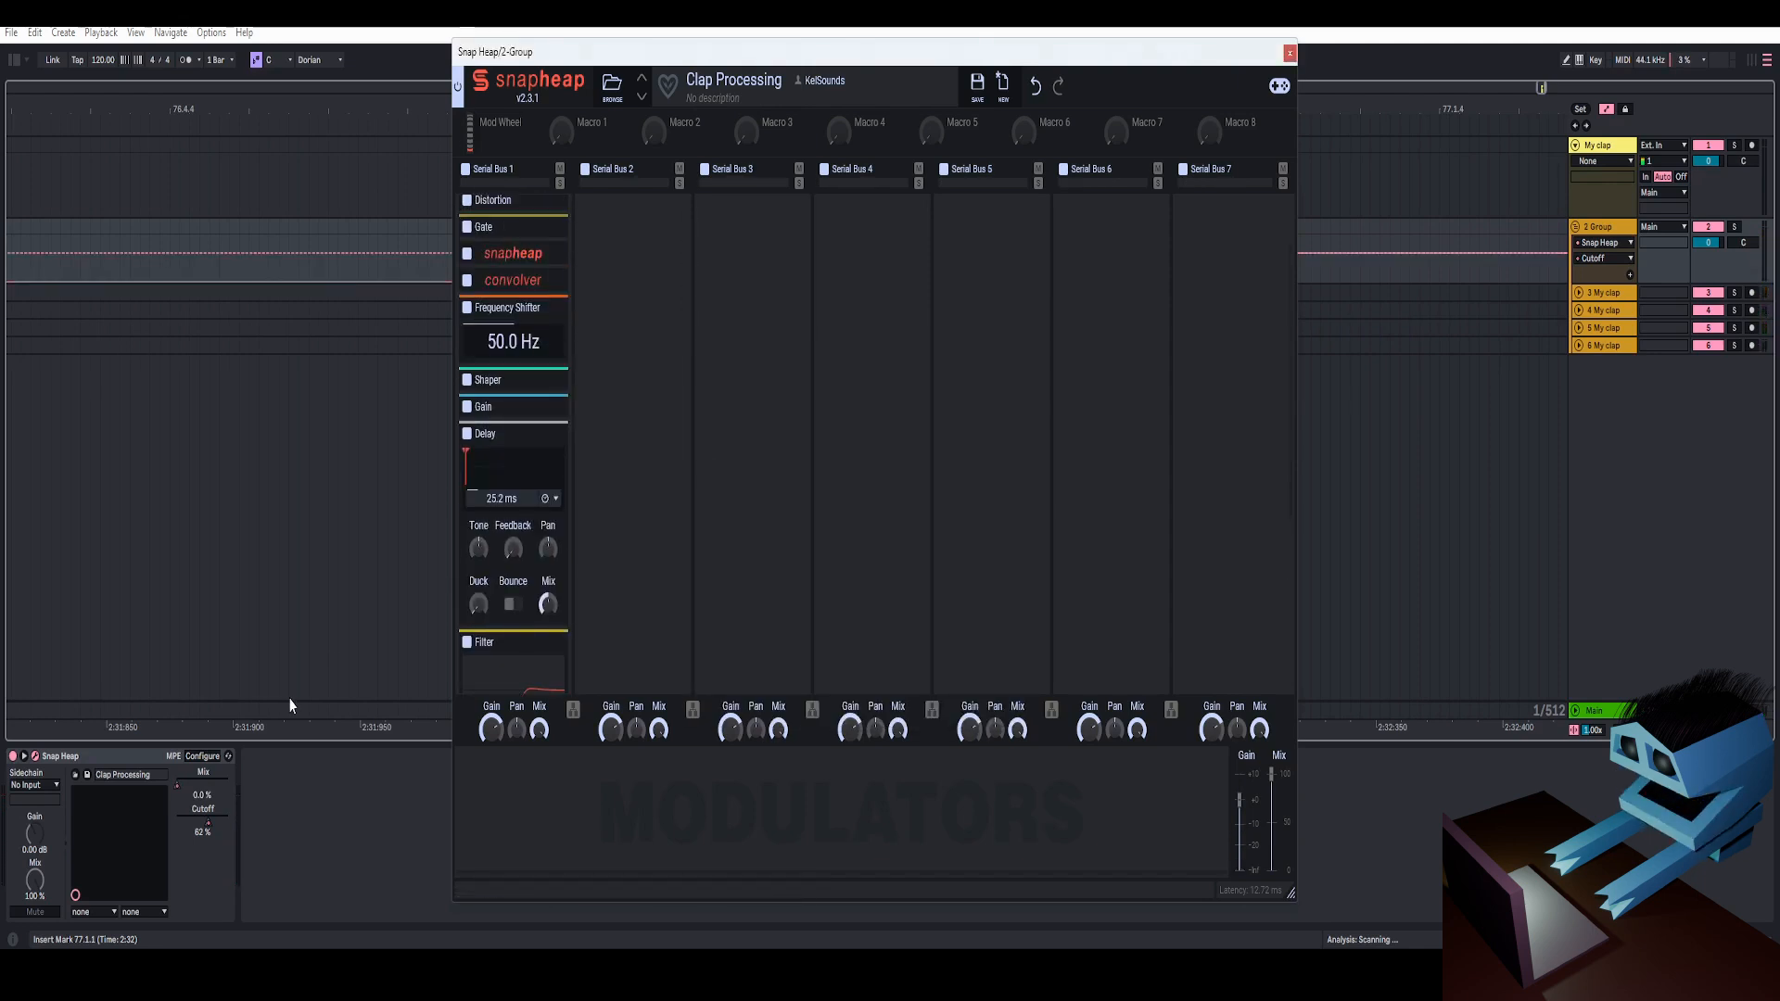
click(203, 757)
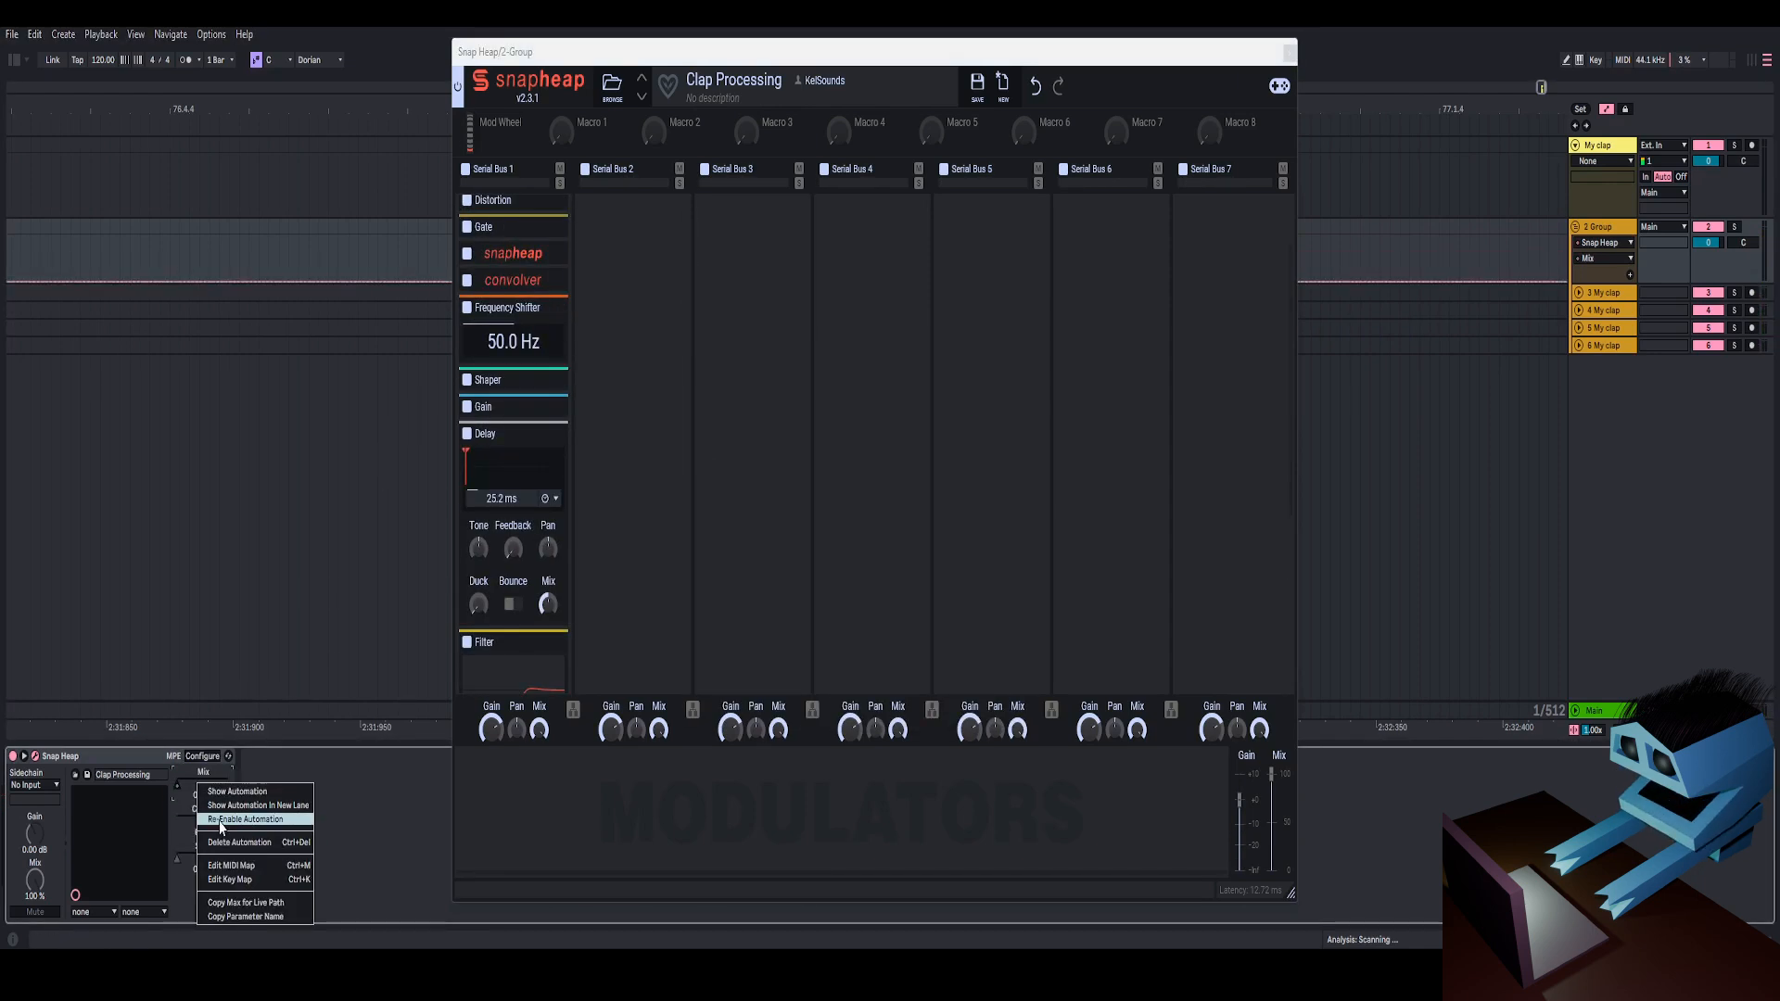
Re-enable the Mix and Cutoff automation and show the Shift automation on the group track with the plug-in window closed.
click(218, 822)
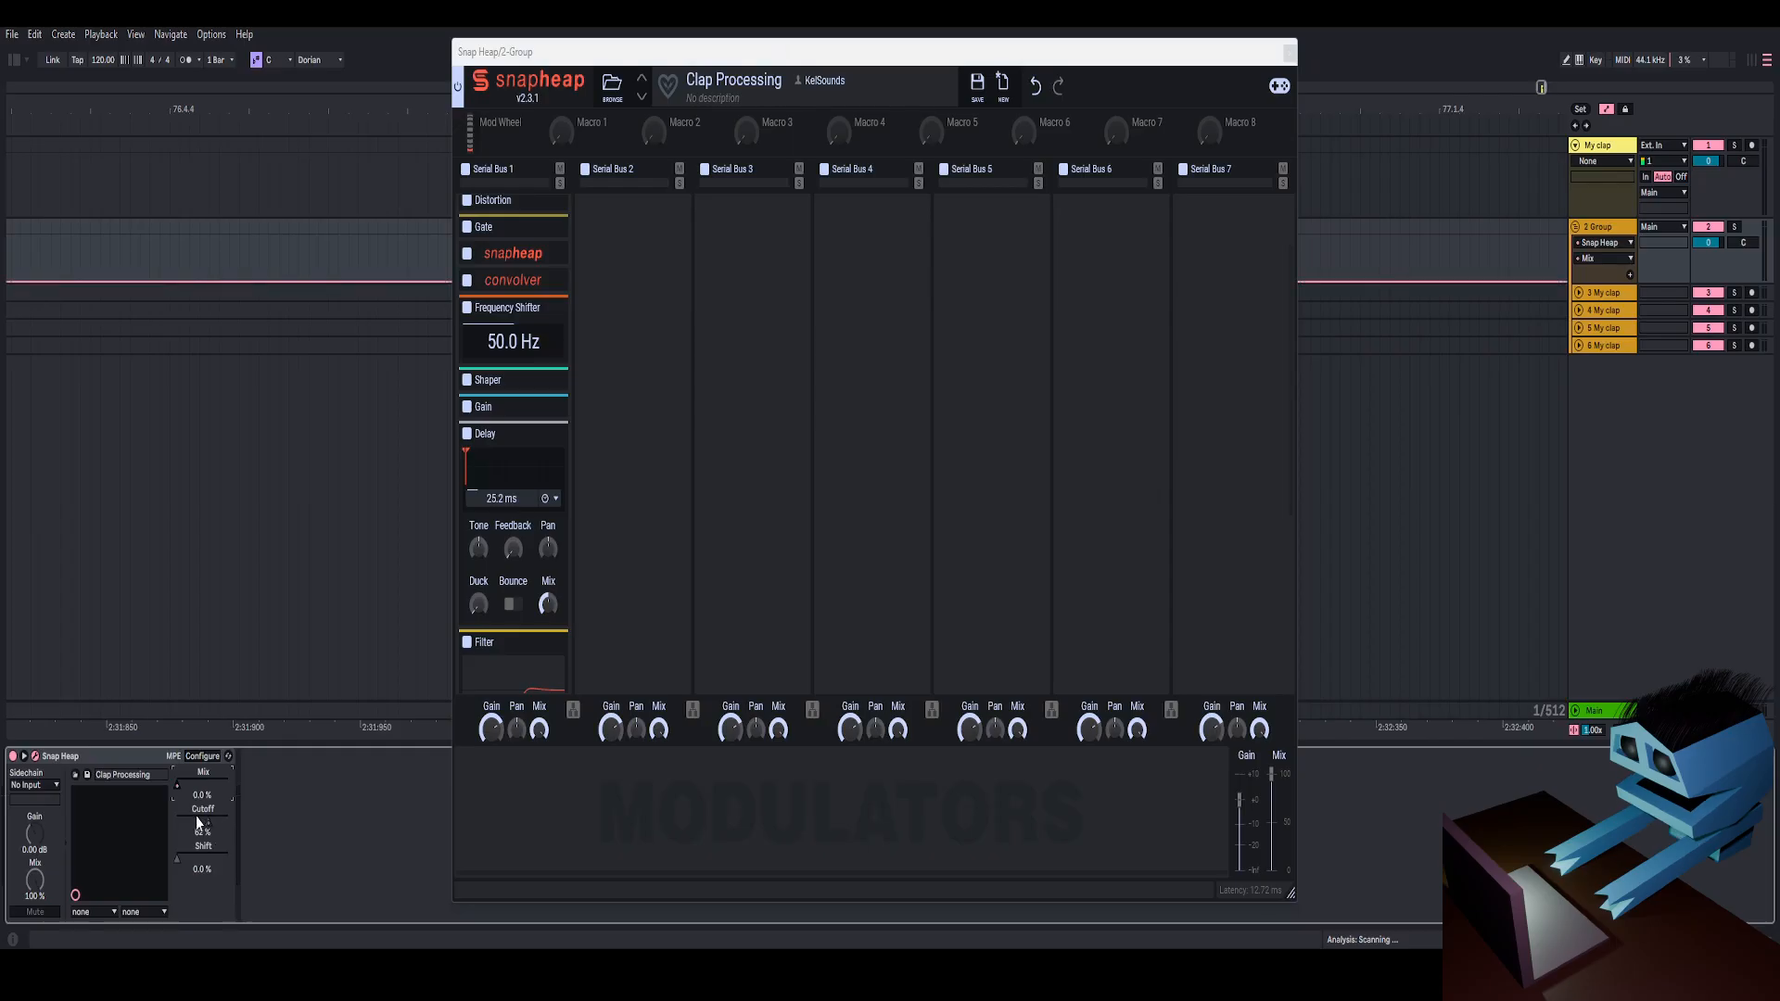
right_click(196, 822)
click(228, 716)
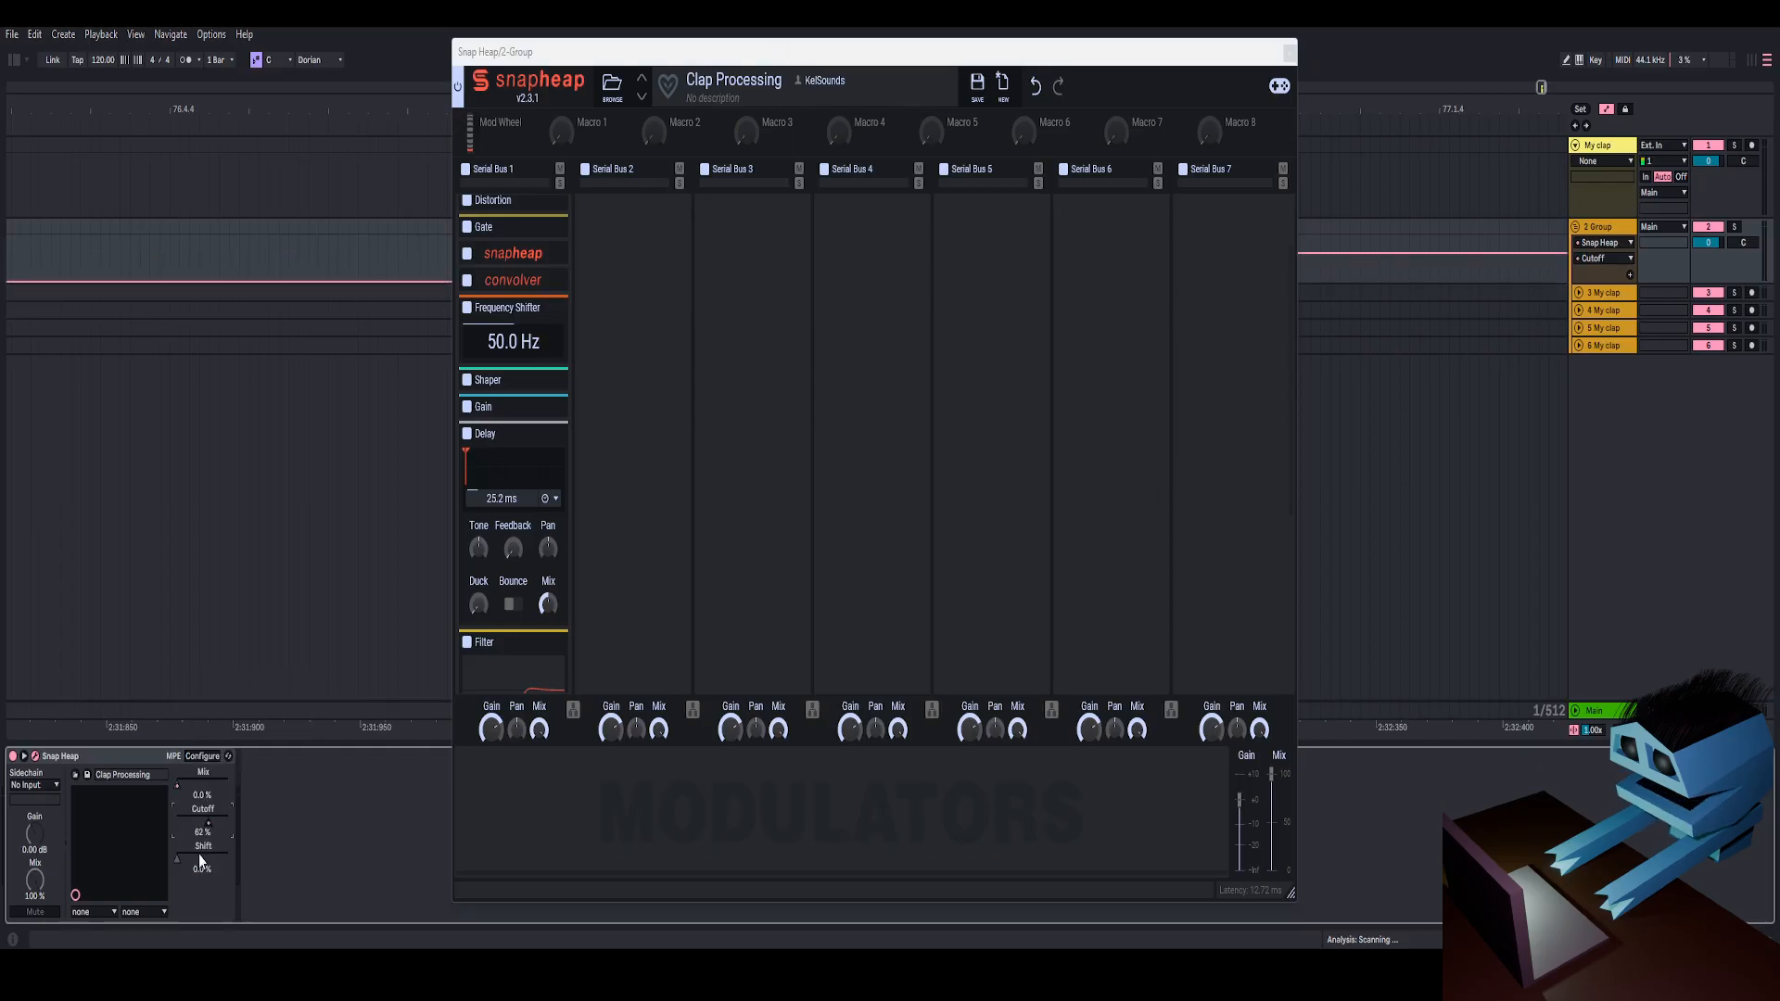
right_click(198, 857)
click(231, 760)
click(1289, 53)
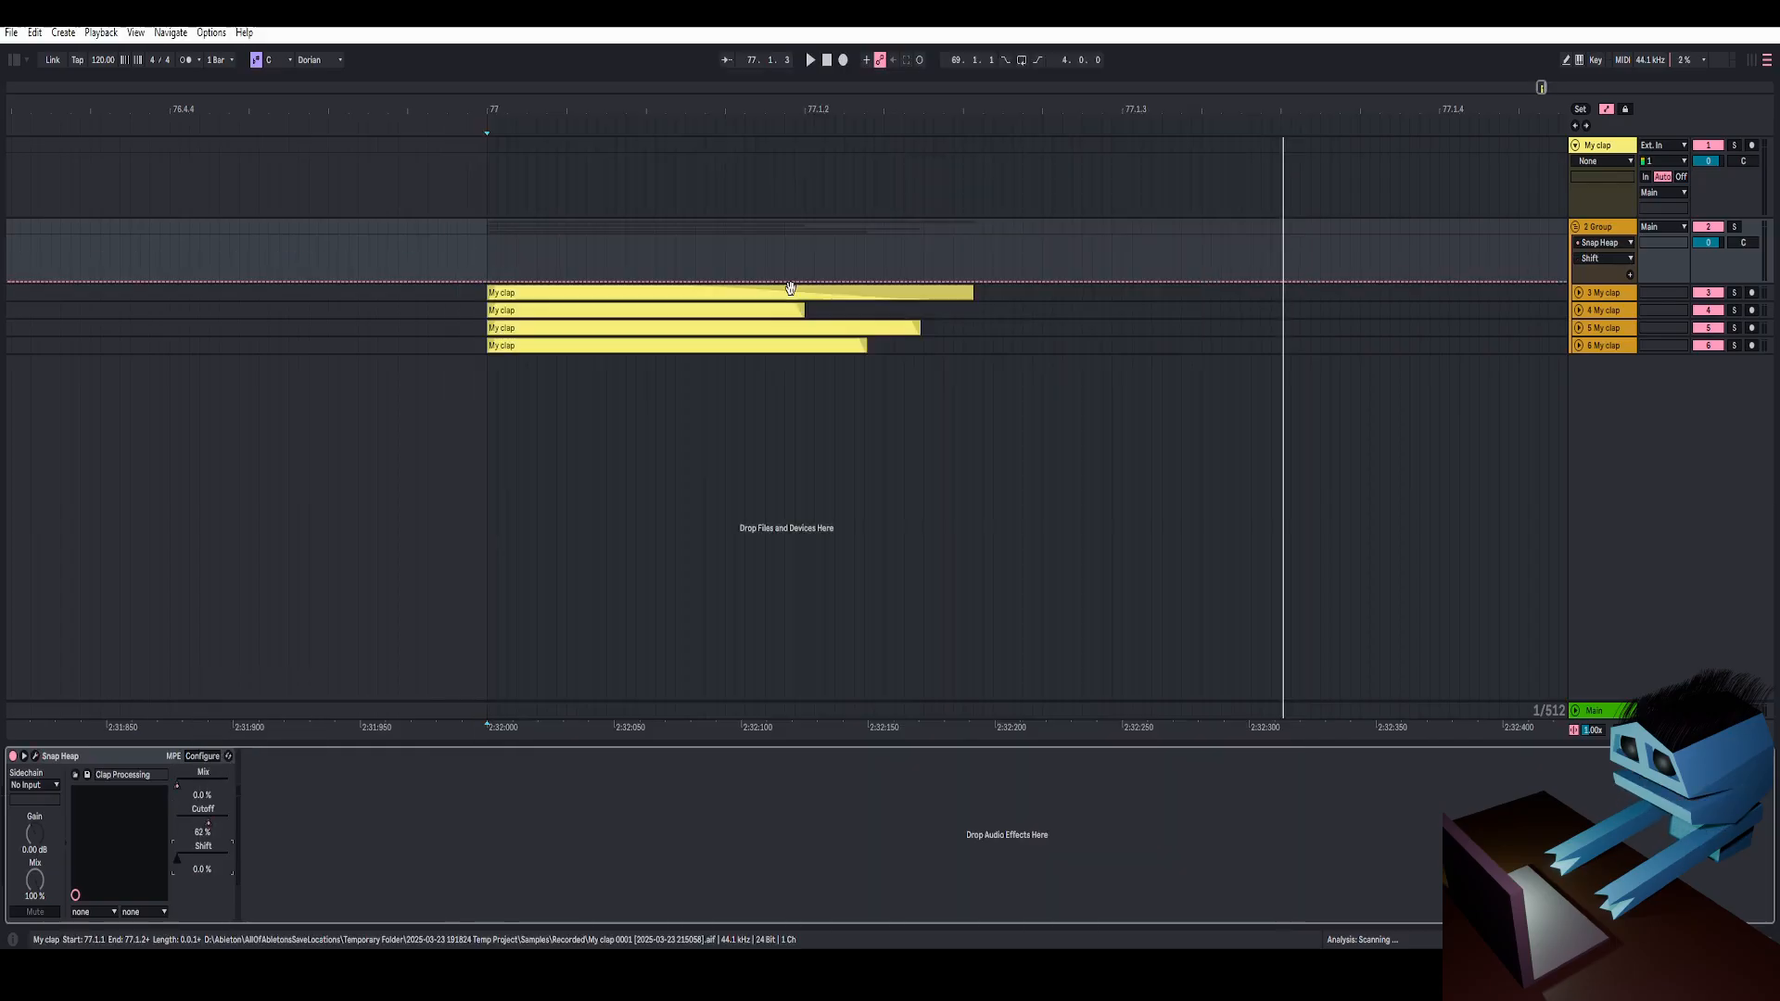
Try a short falling ramp on the Shift automation from the claps' start.
drag(508, 110, 435, 115)
drag(415, 276, 415, 256)
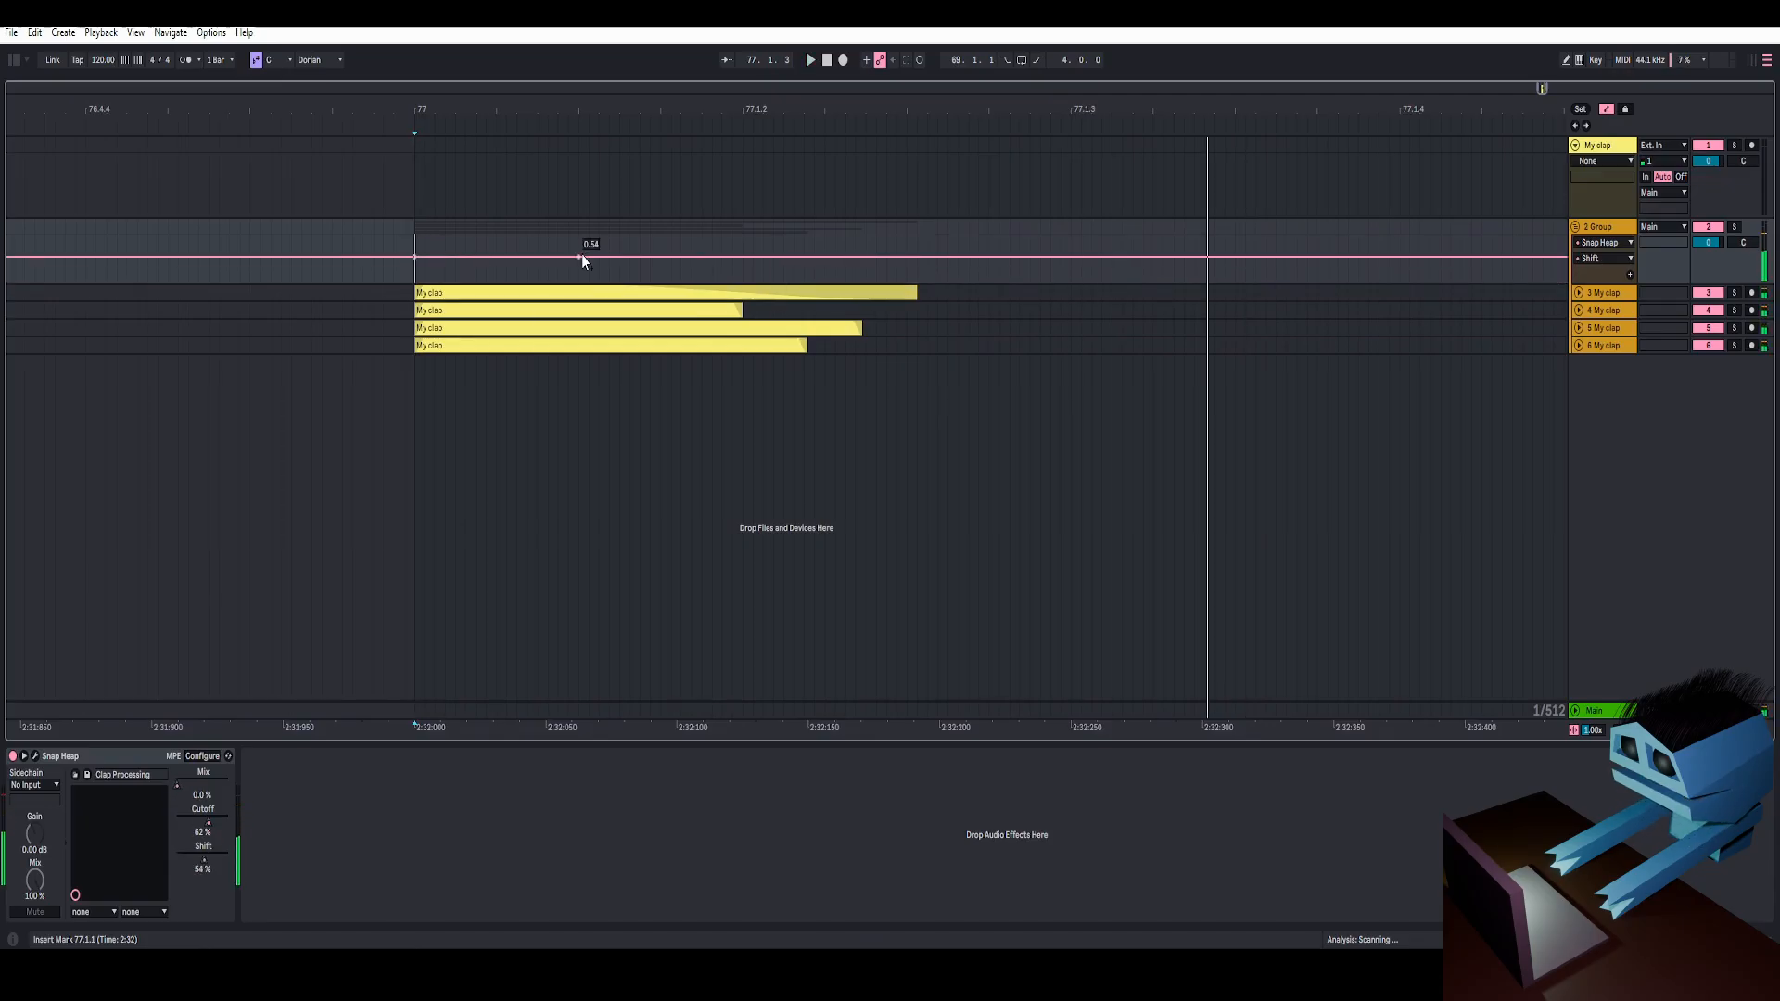
drag(548, 257, 548, 272)
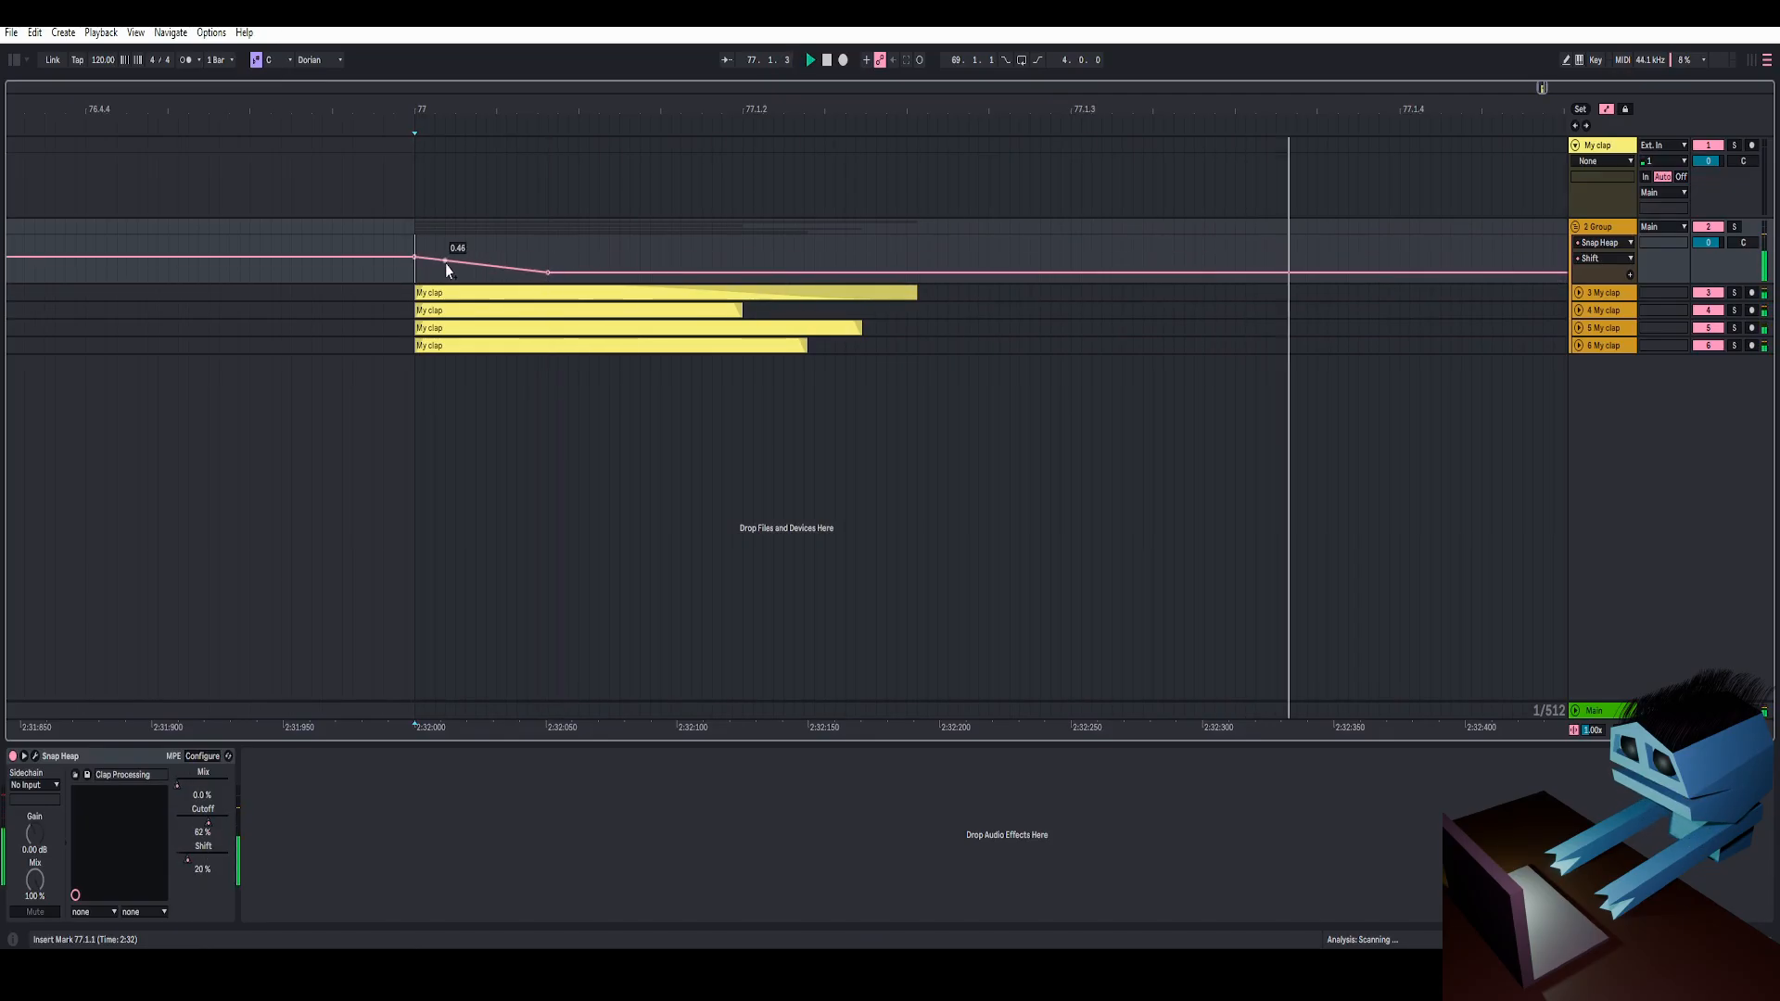
drag(414, 257, 415, 265)
drag(547, 283, 413, 262)
Set the Shift automation breakpoint at the claps' start to 0.5 and play the claps.
right_click(414, 259)
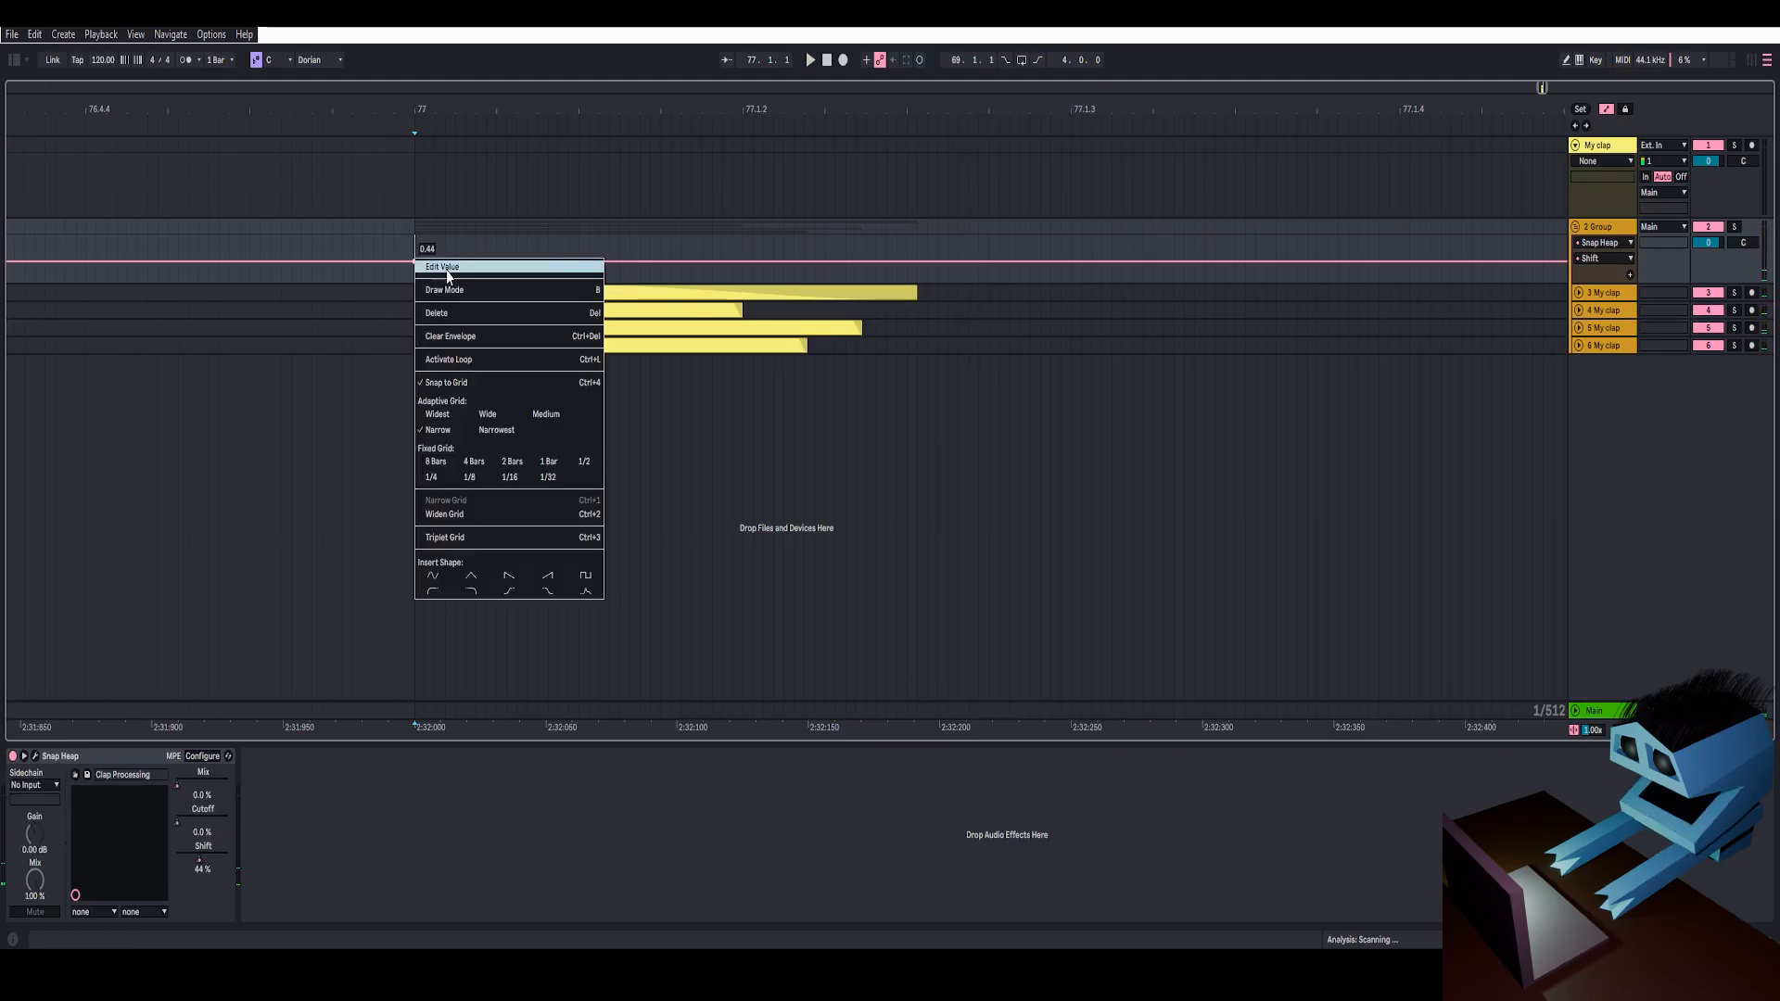
click(445, 270)
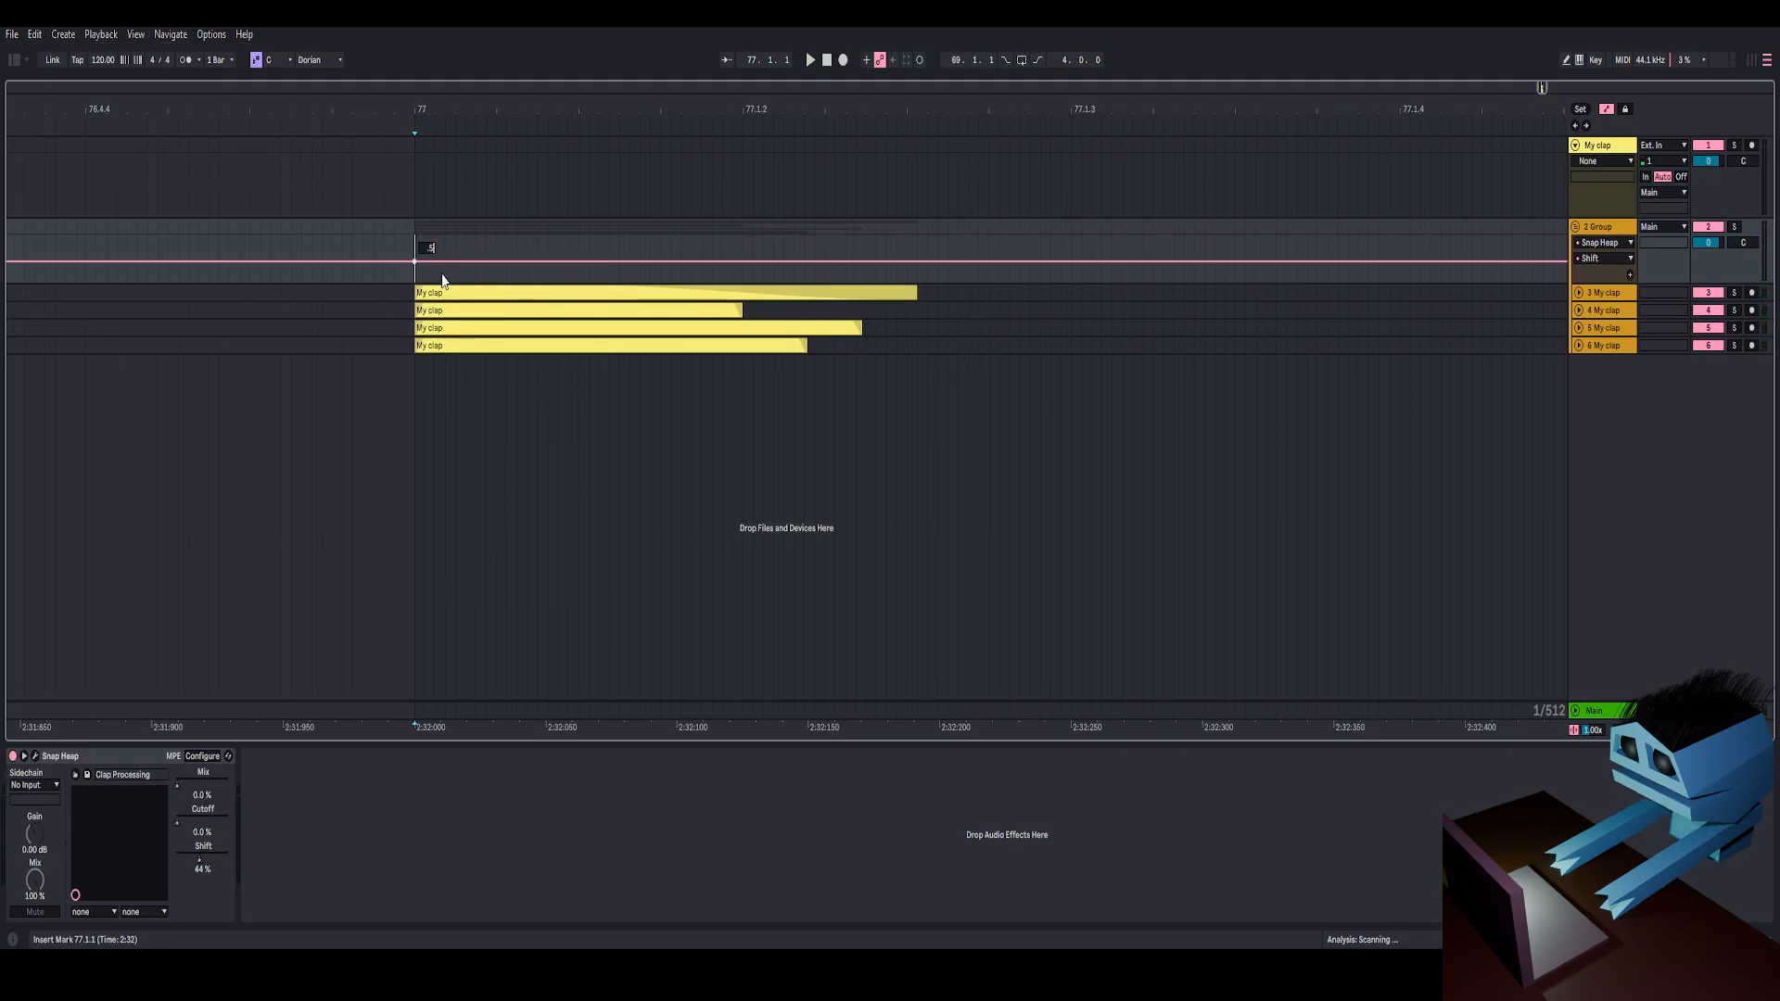
text(.5)
key(Return)
key(space)
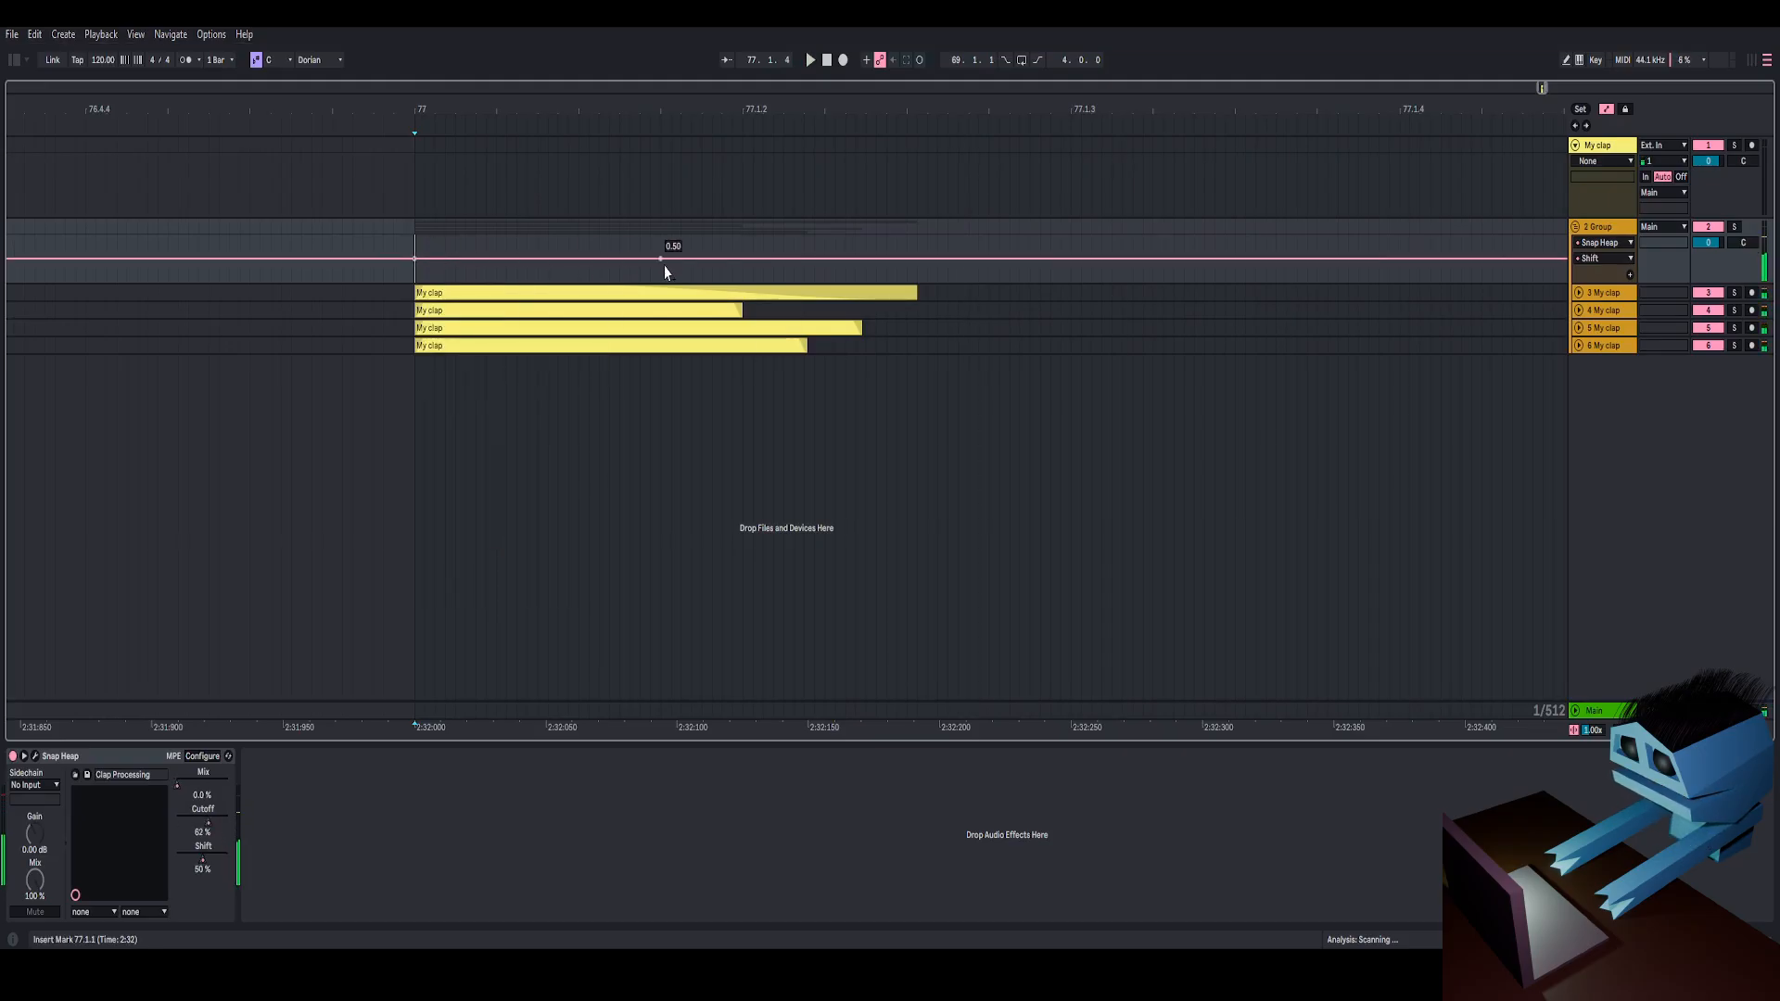
Shape a short Shift automation peak at the claps' start and bend its falling segment into a curved decay.
drag(713, 259, 414, 246)
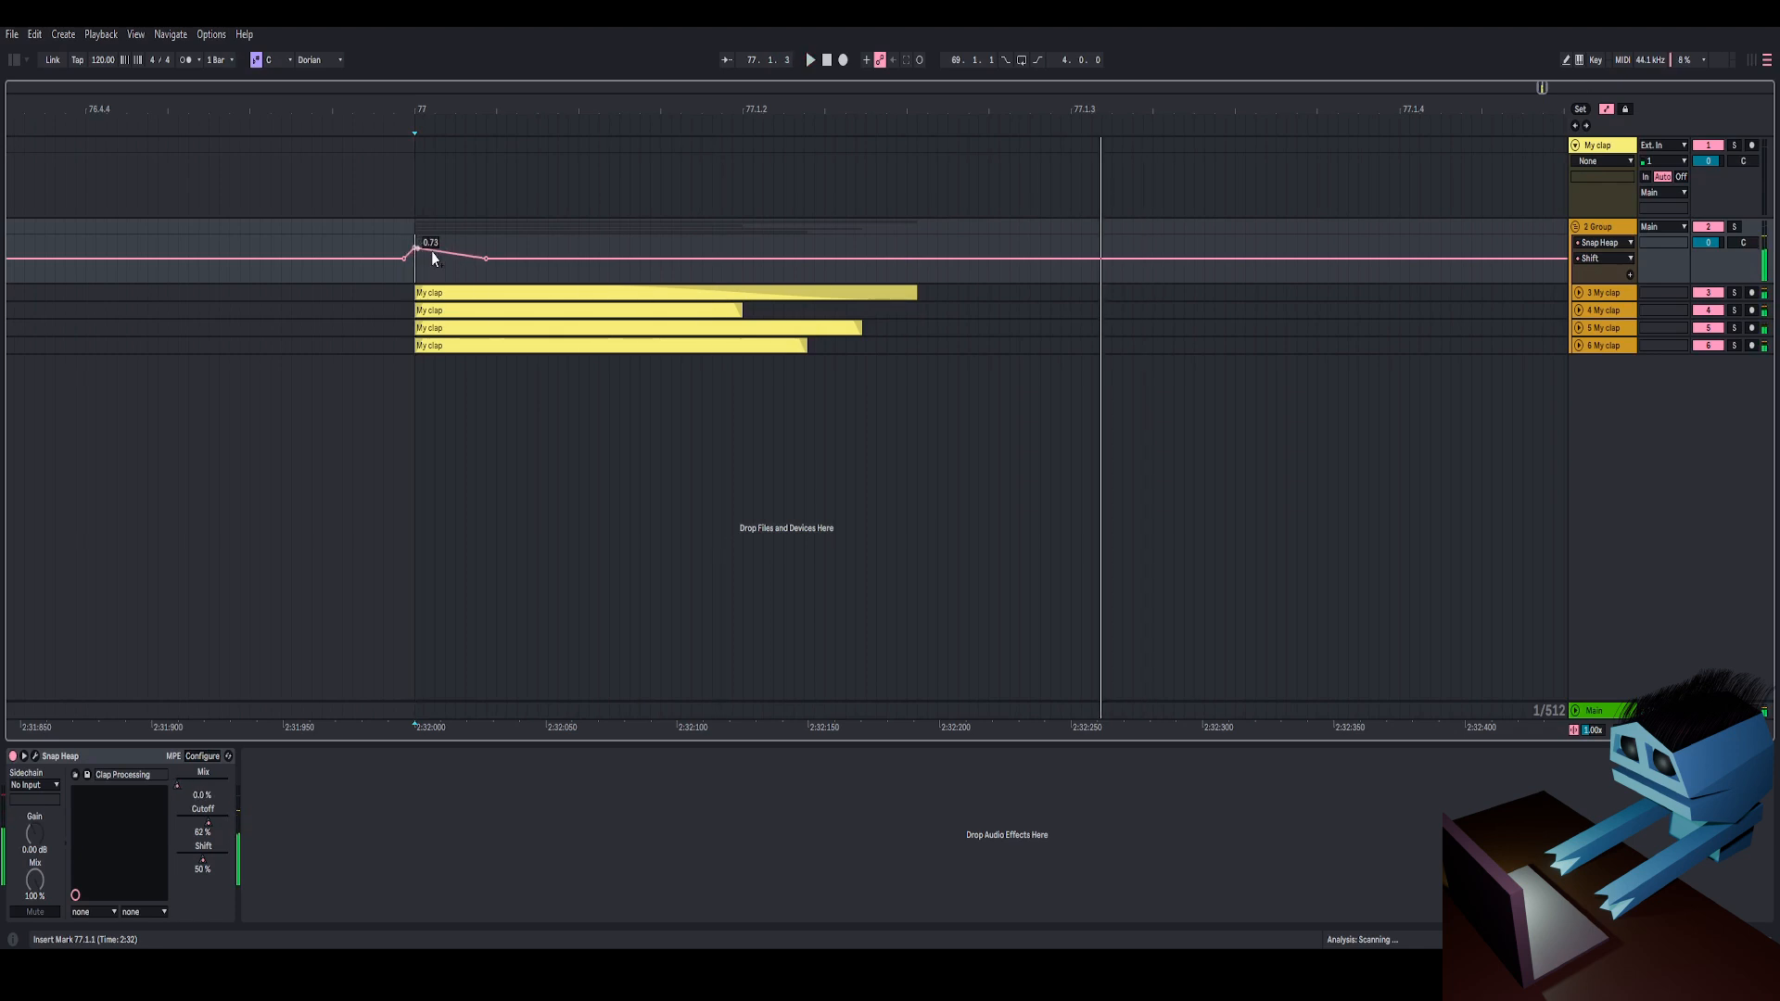
click(450, 258)
Reopen the Snap Heap window and insert a second Frequency Shifter above the Shaper, set to about 20 Hz.
click(1649, 318)
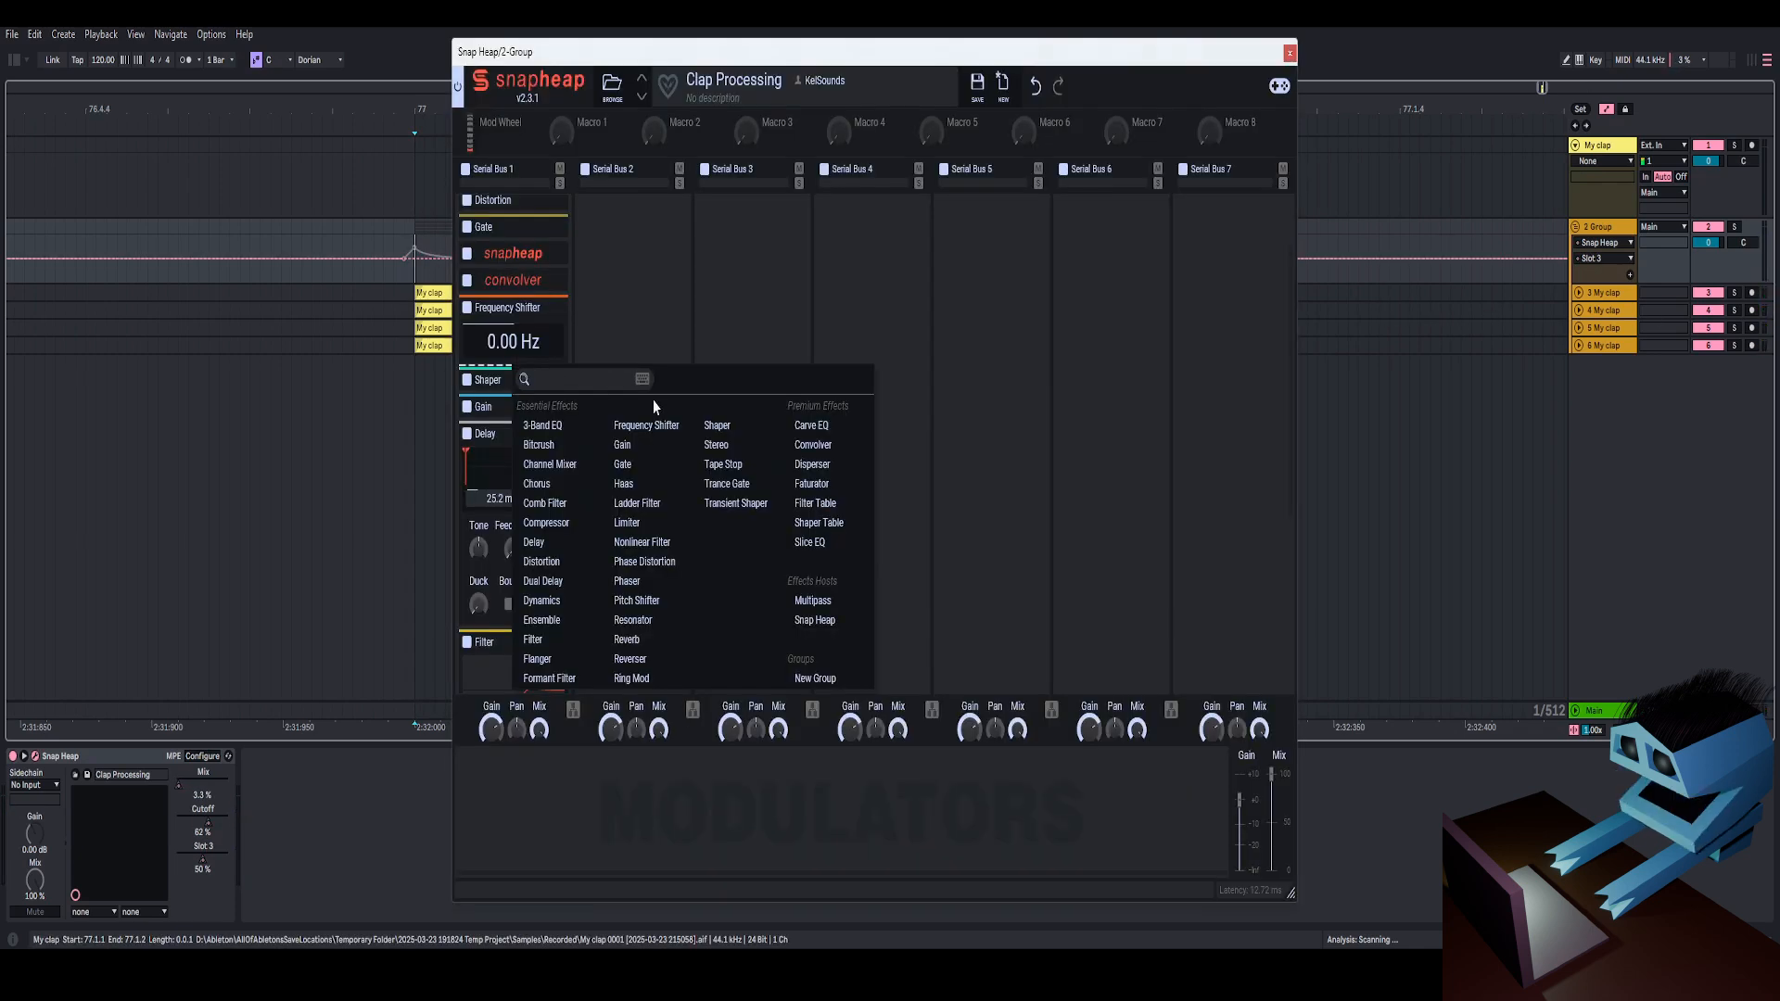
click(636, 432)
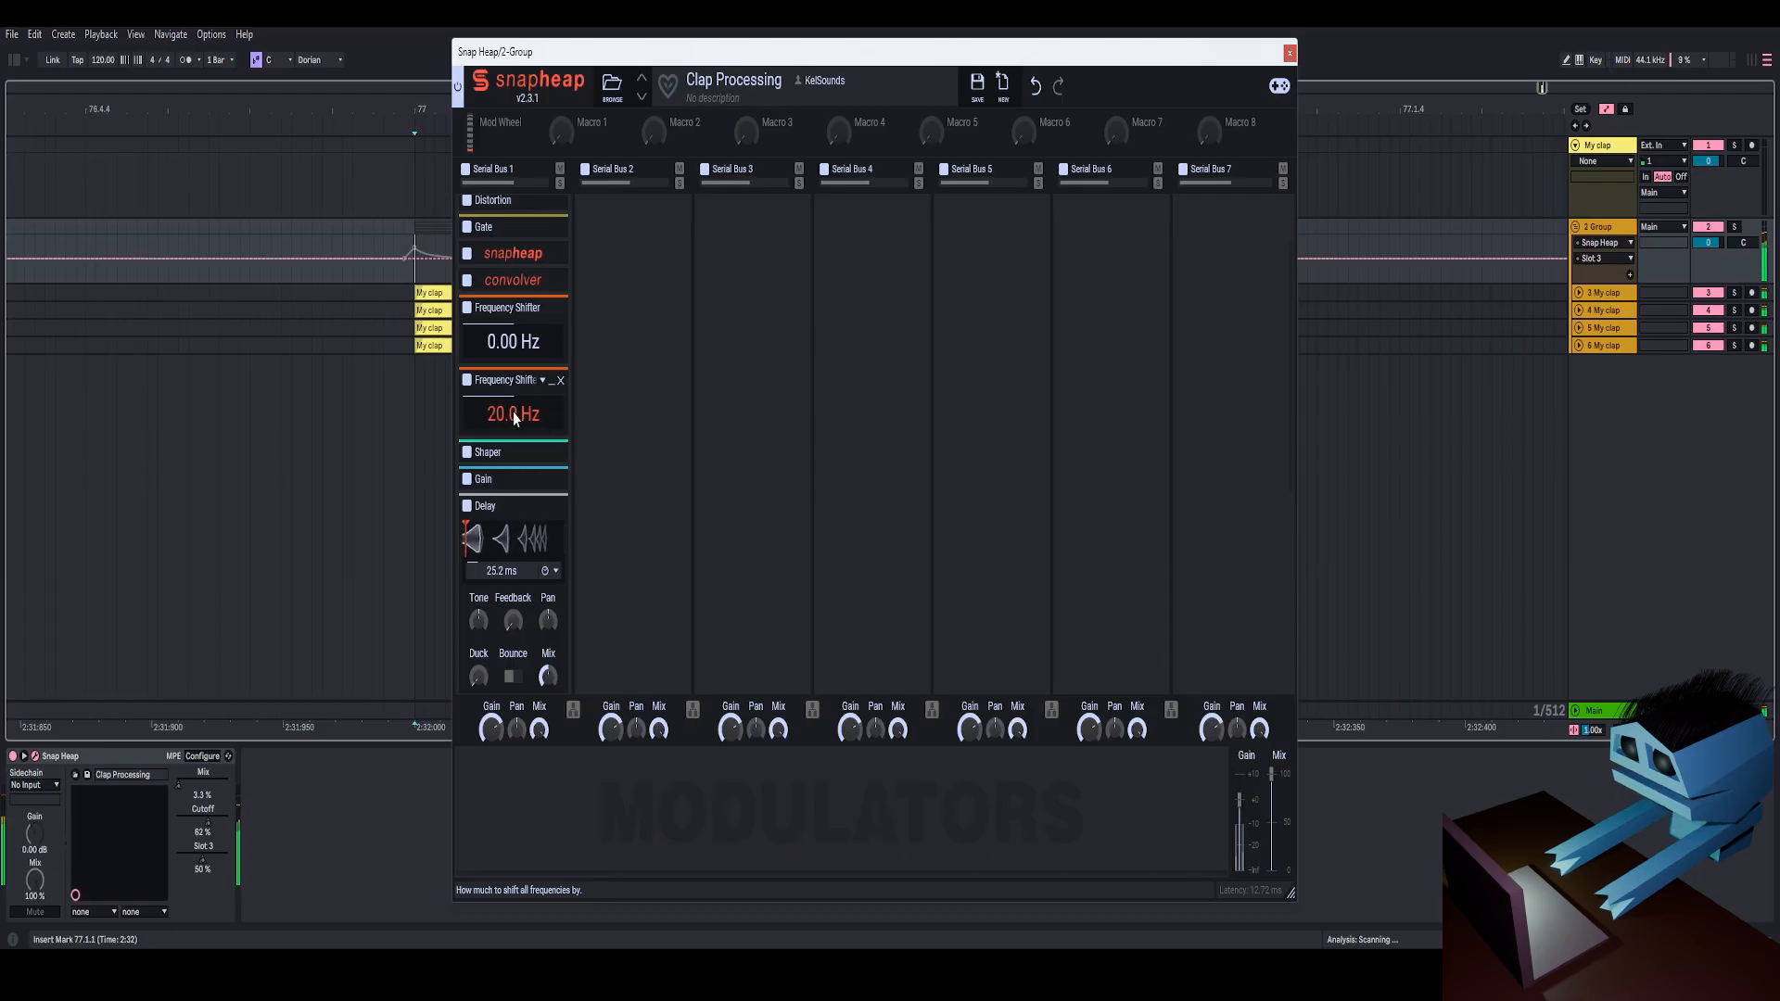
scroll(491, 435, down, 5)
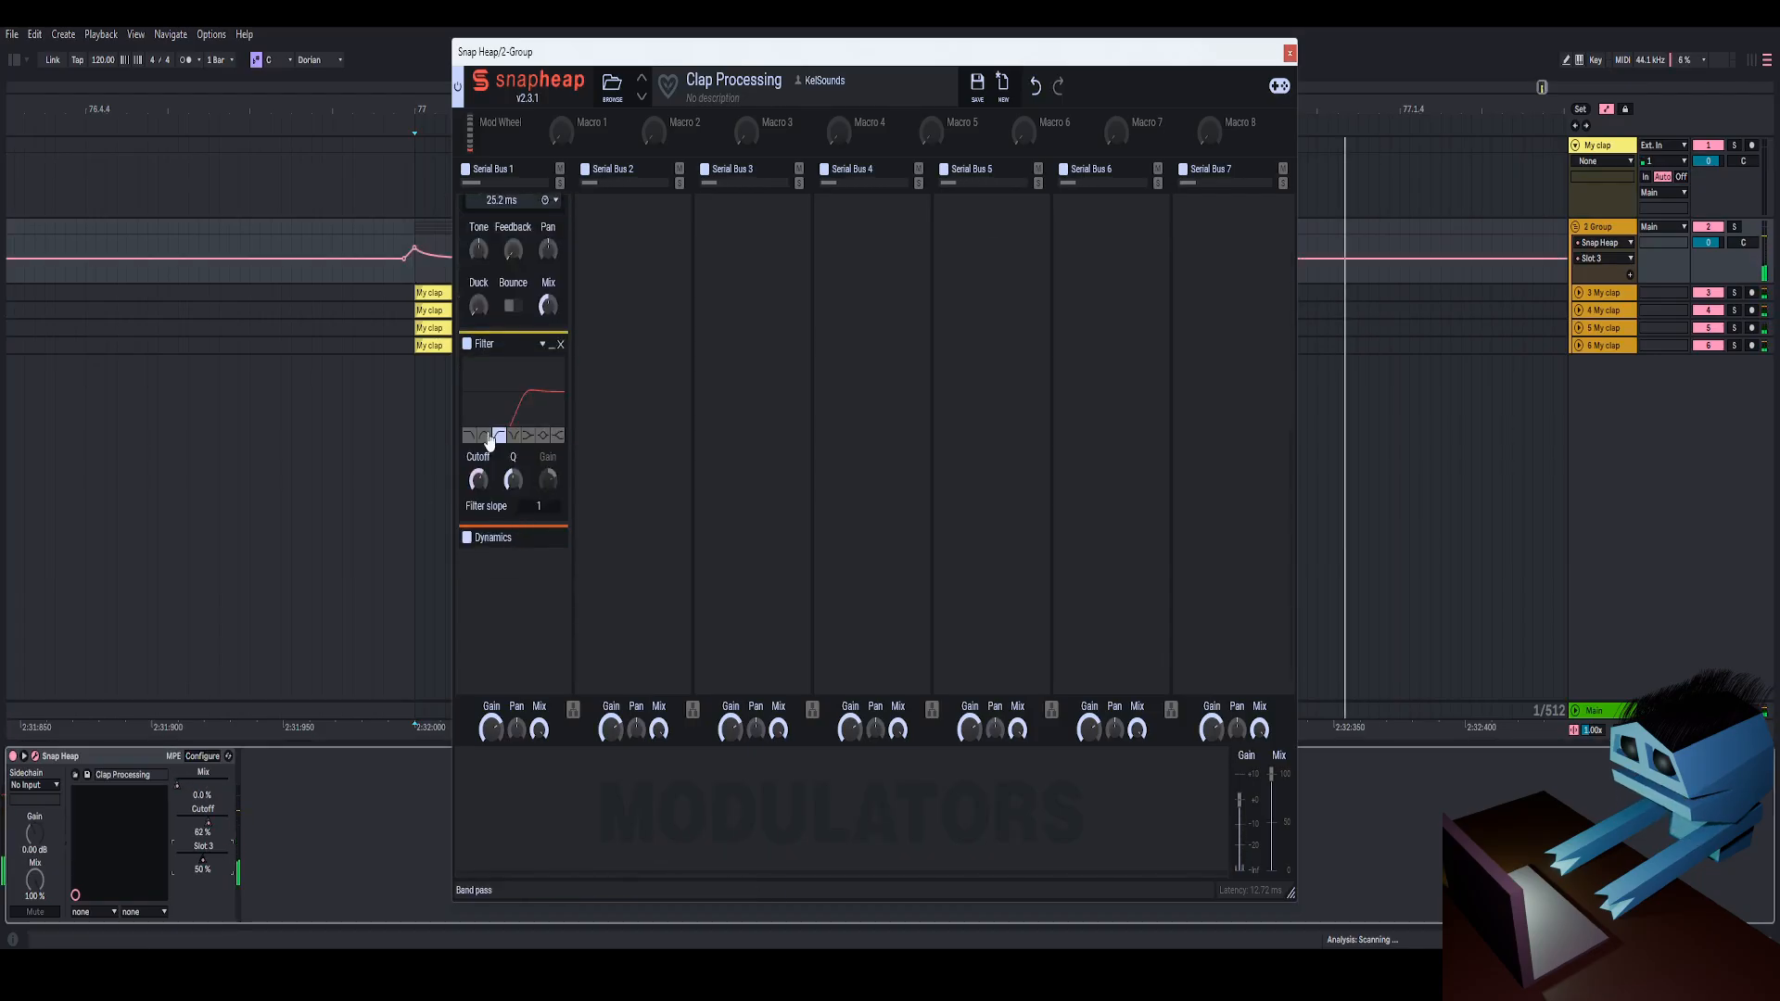
Shorten the Delay effect's time to around 20 ms while the claps play.
drag(502, 345, 503, 371)
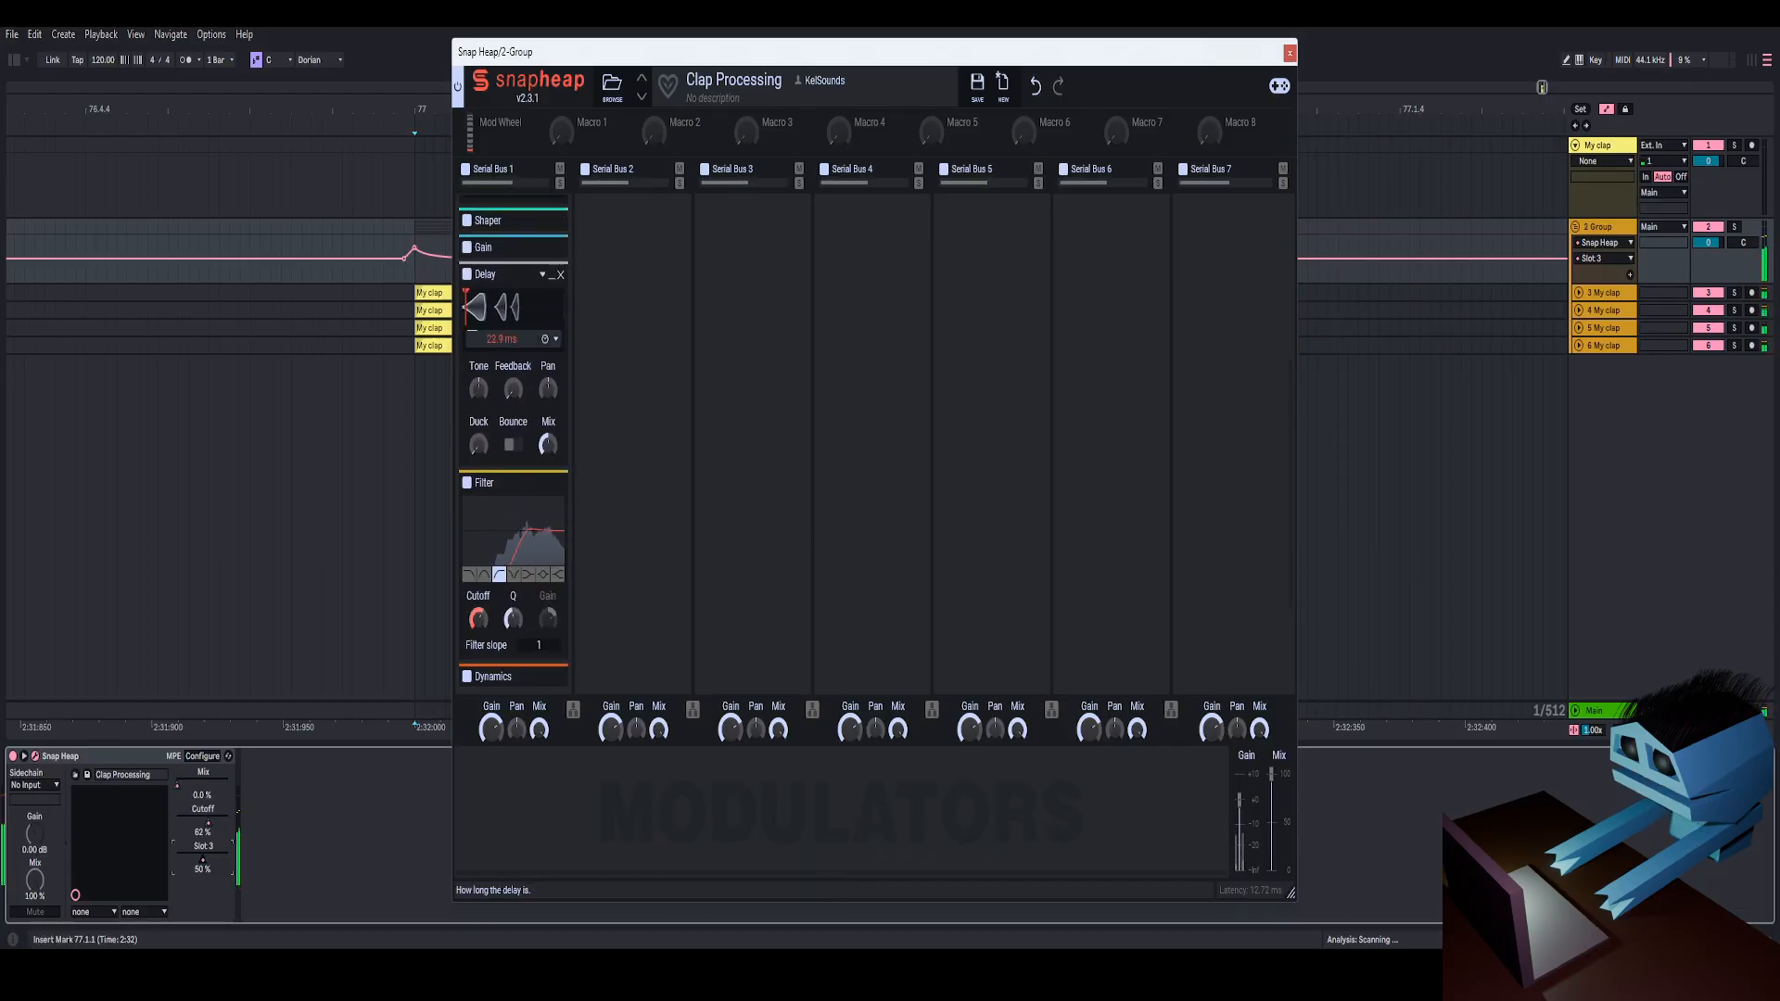
drag(503, 339, 503, 331)
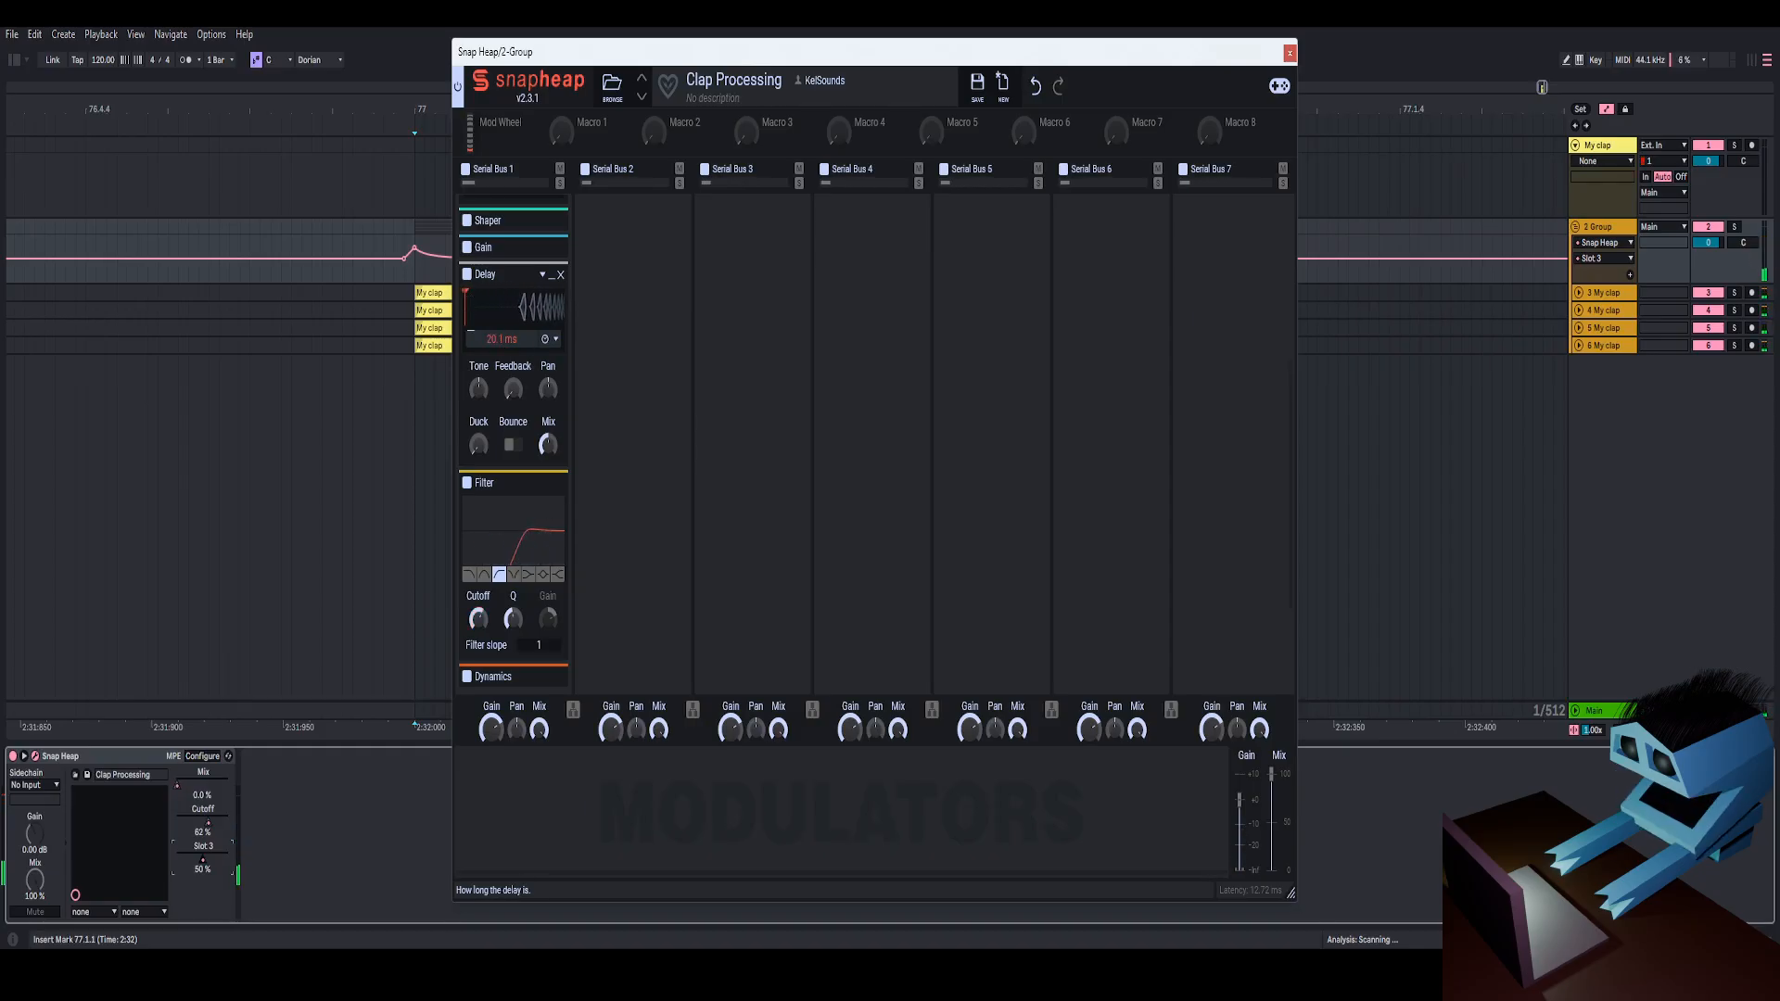
drag(502, 339, 503, 338)
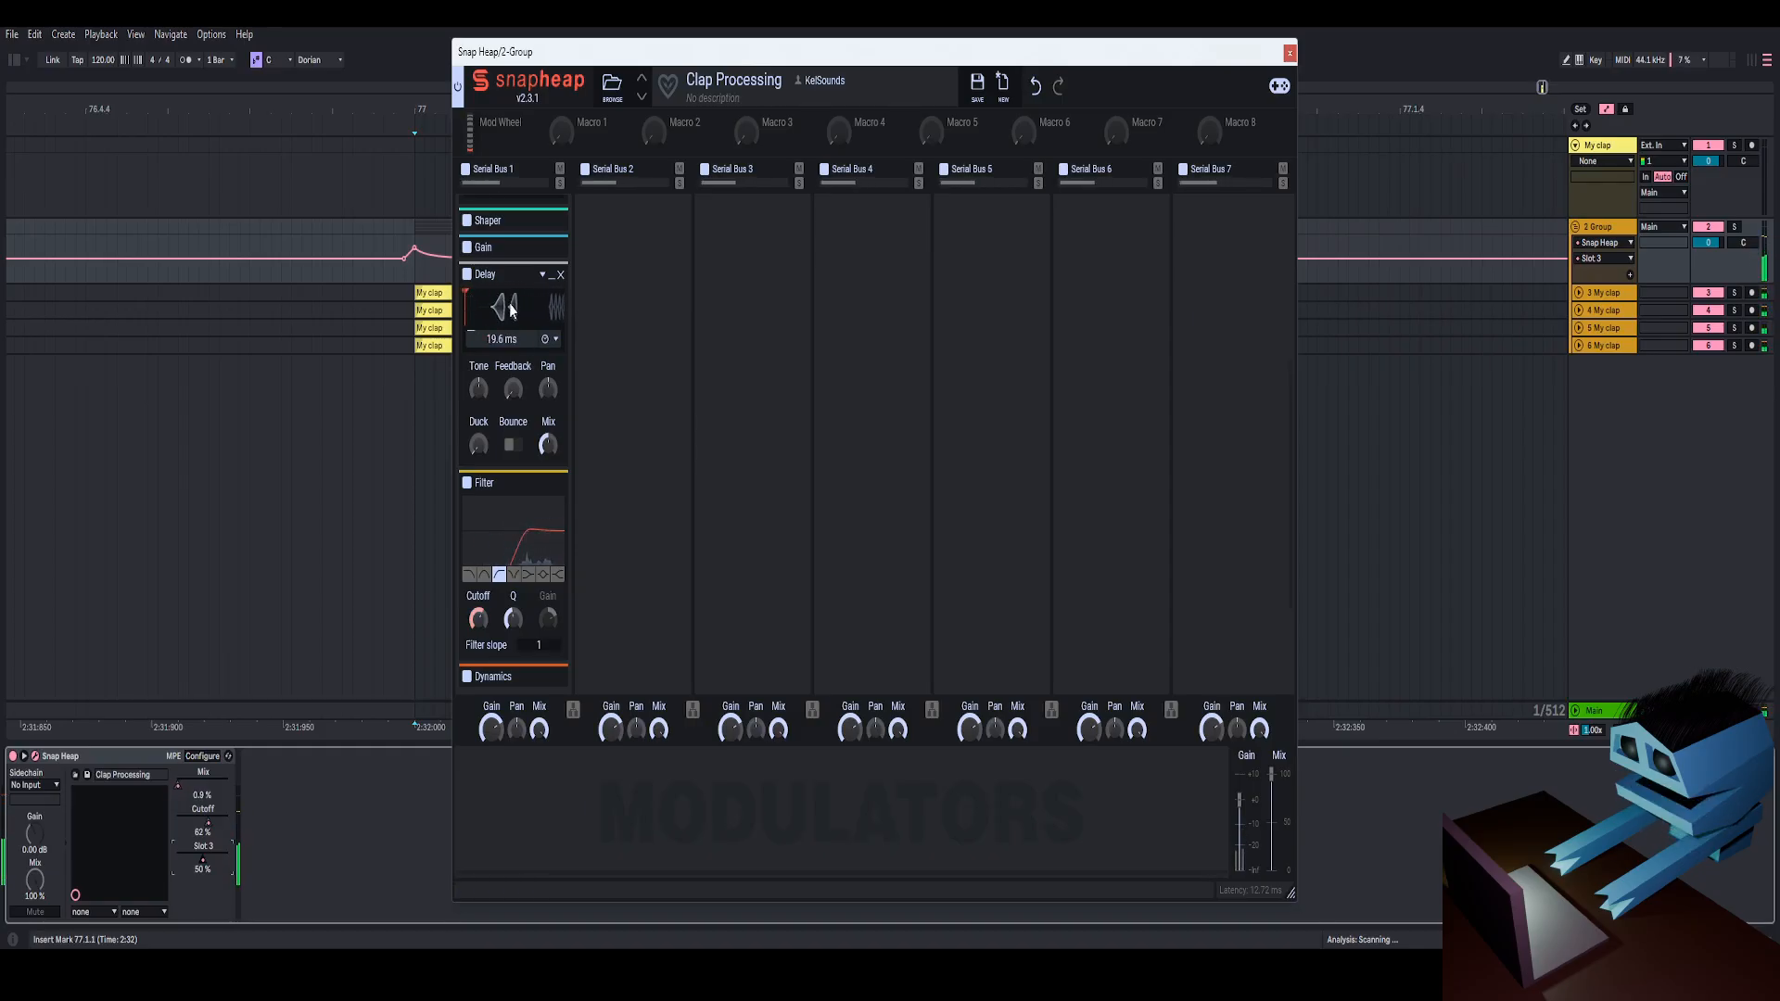
click(551, 280)
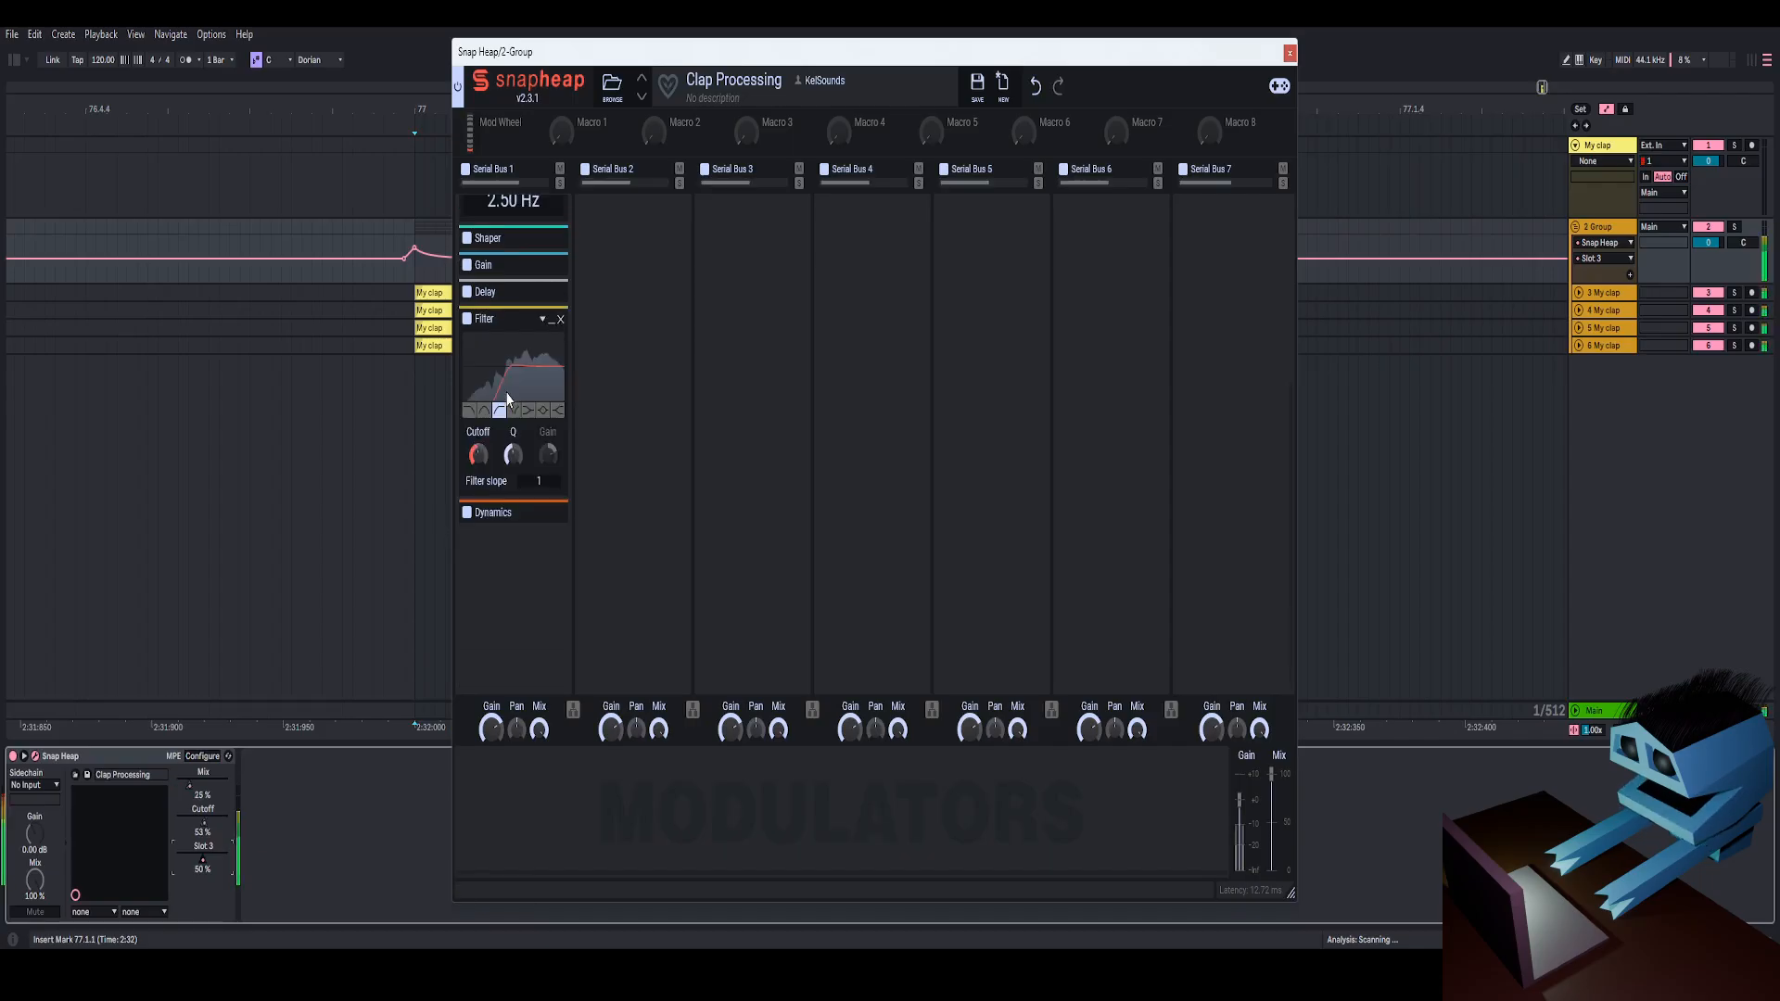
click(551, 294)
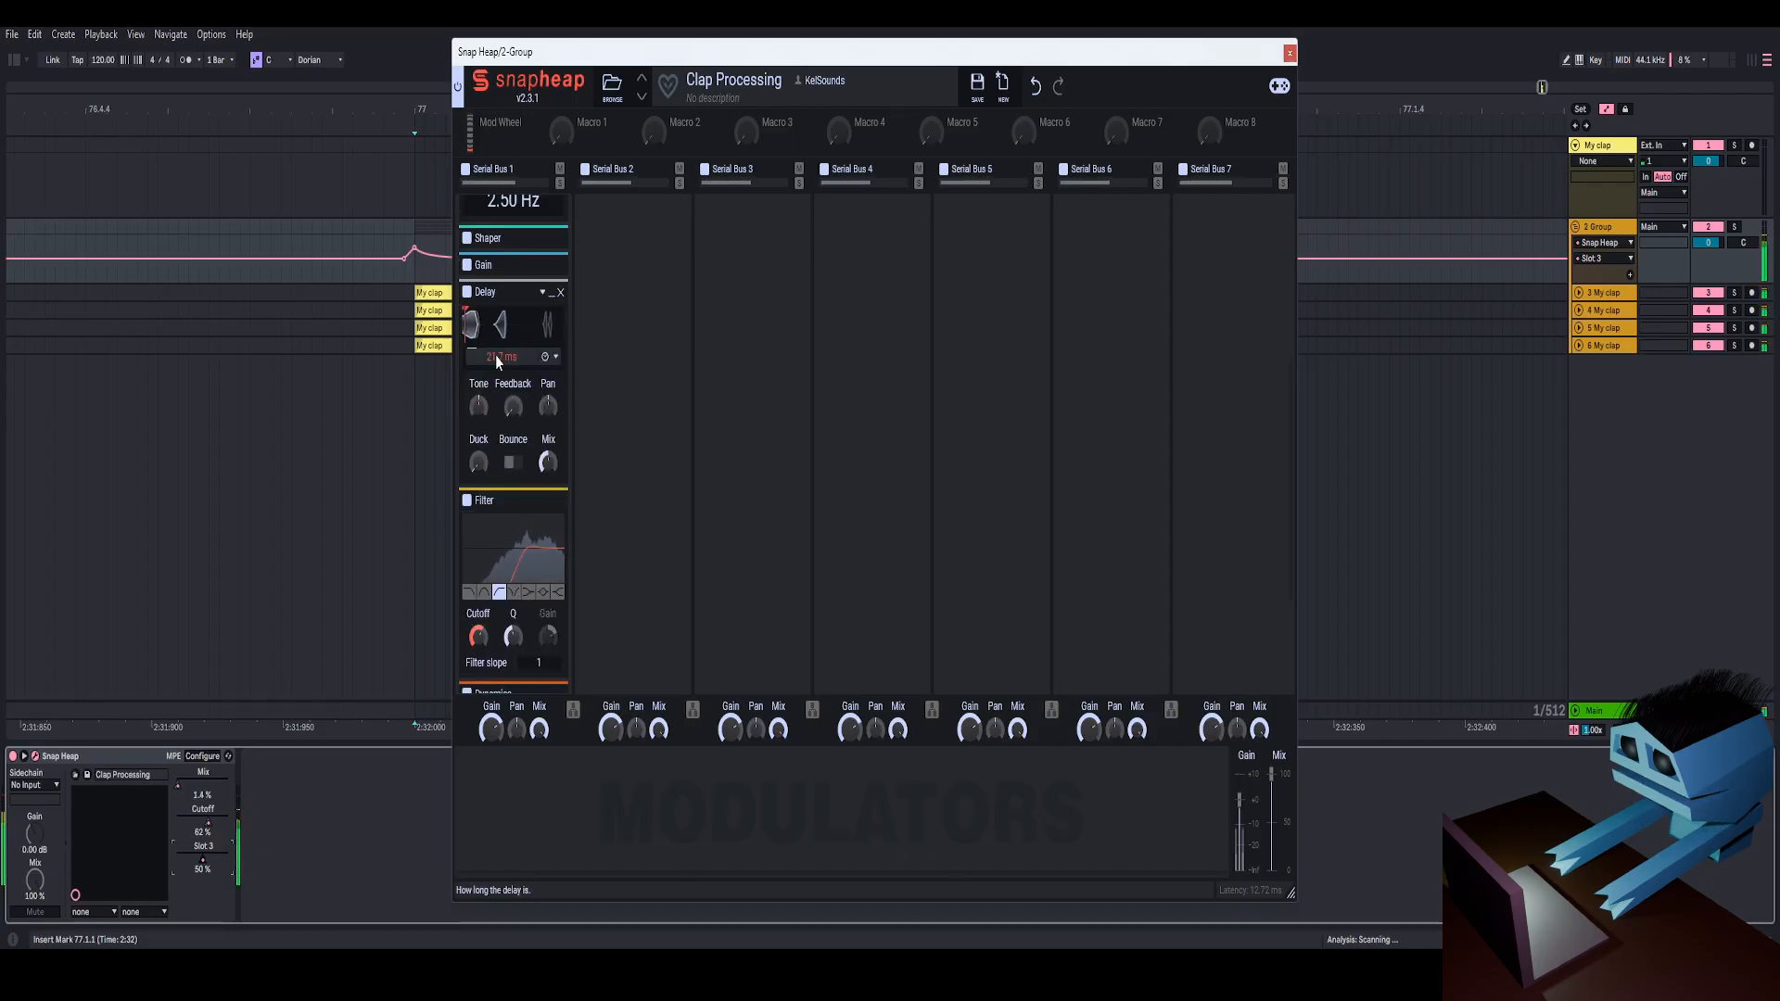
Add a Limiter after the Dynamics effect, raise its input gain, and close the Snap Heap window.
scroll(513, 520, down, 4)
click(505, 584)
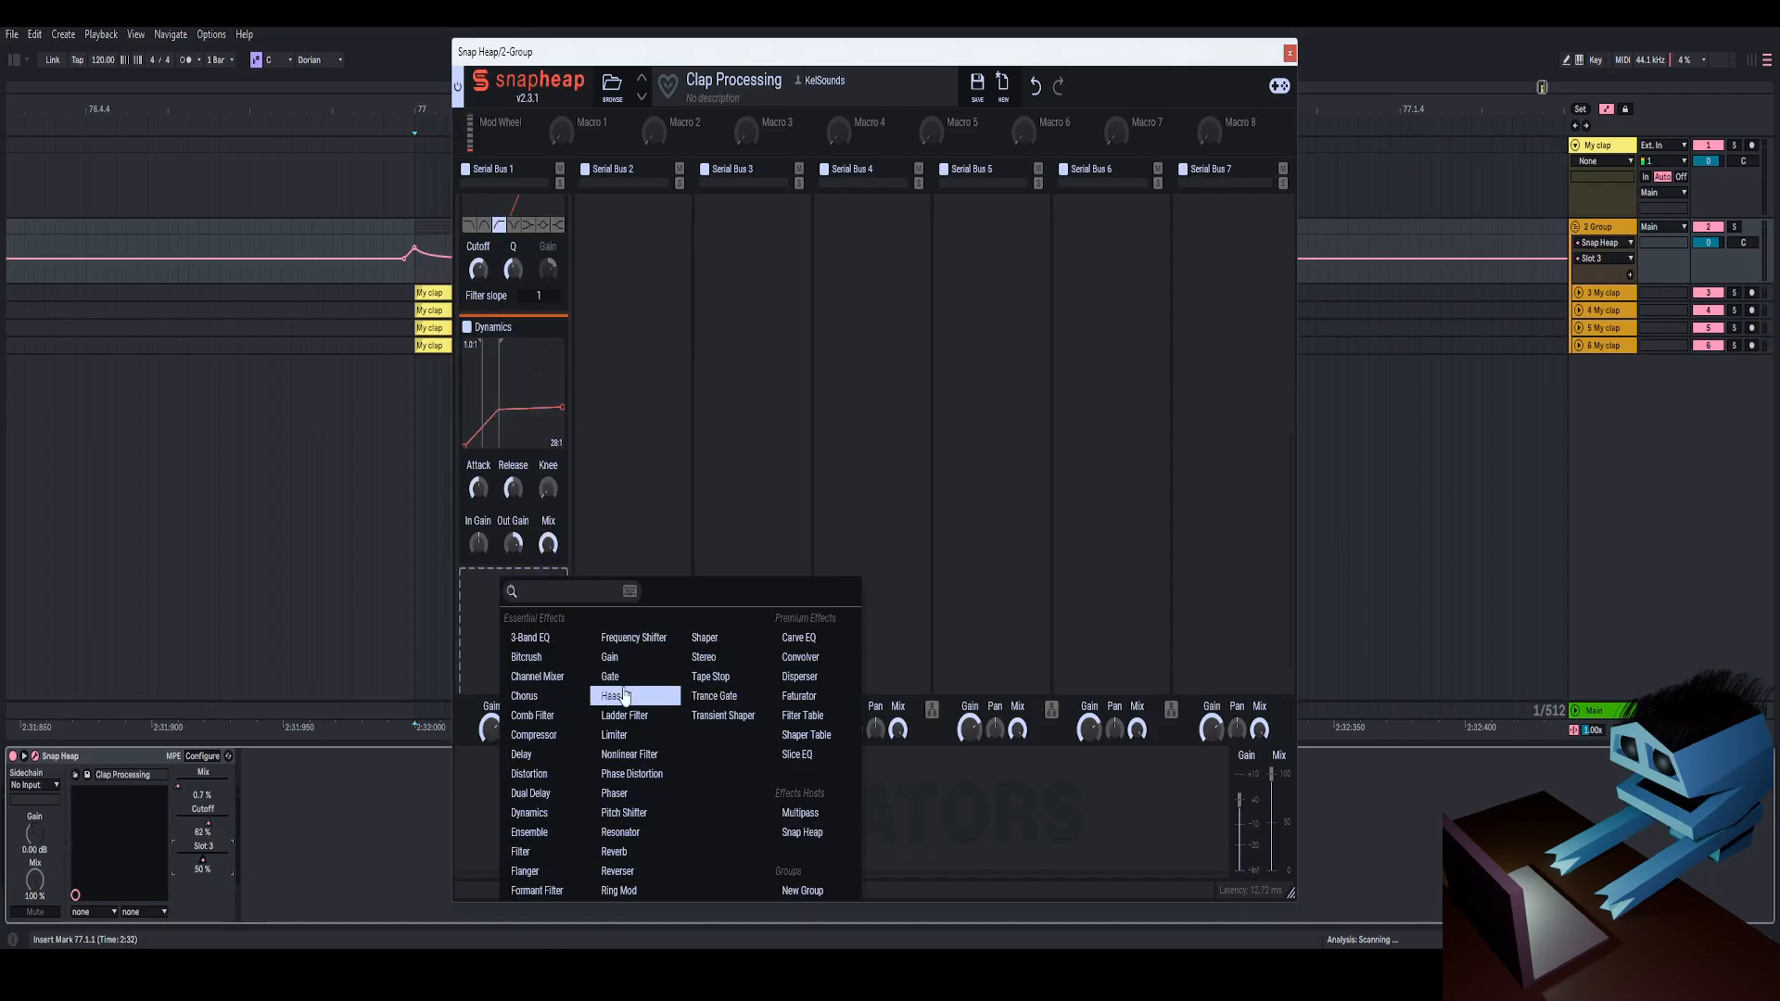
click(613, 734)
scroll(501, 544, down, 3)
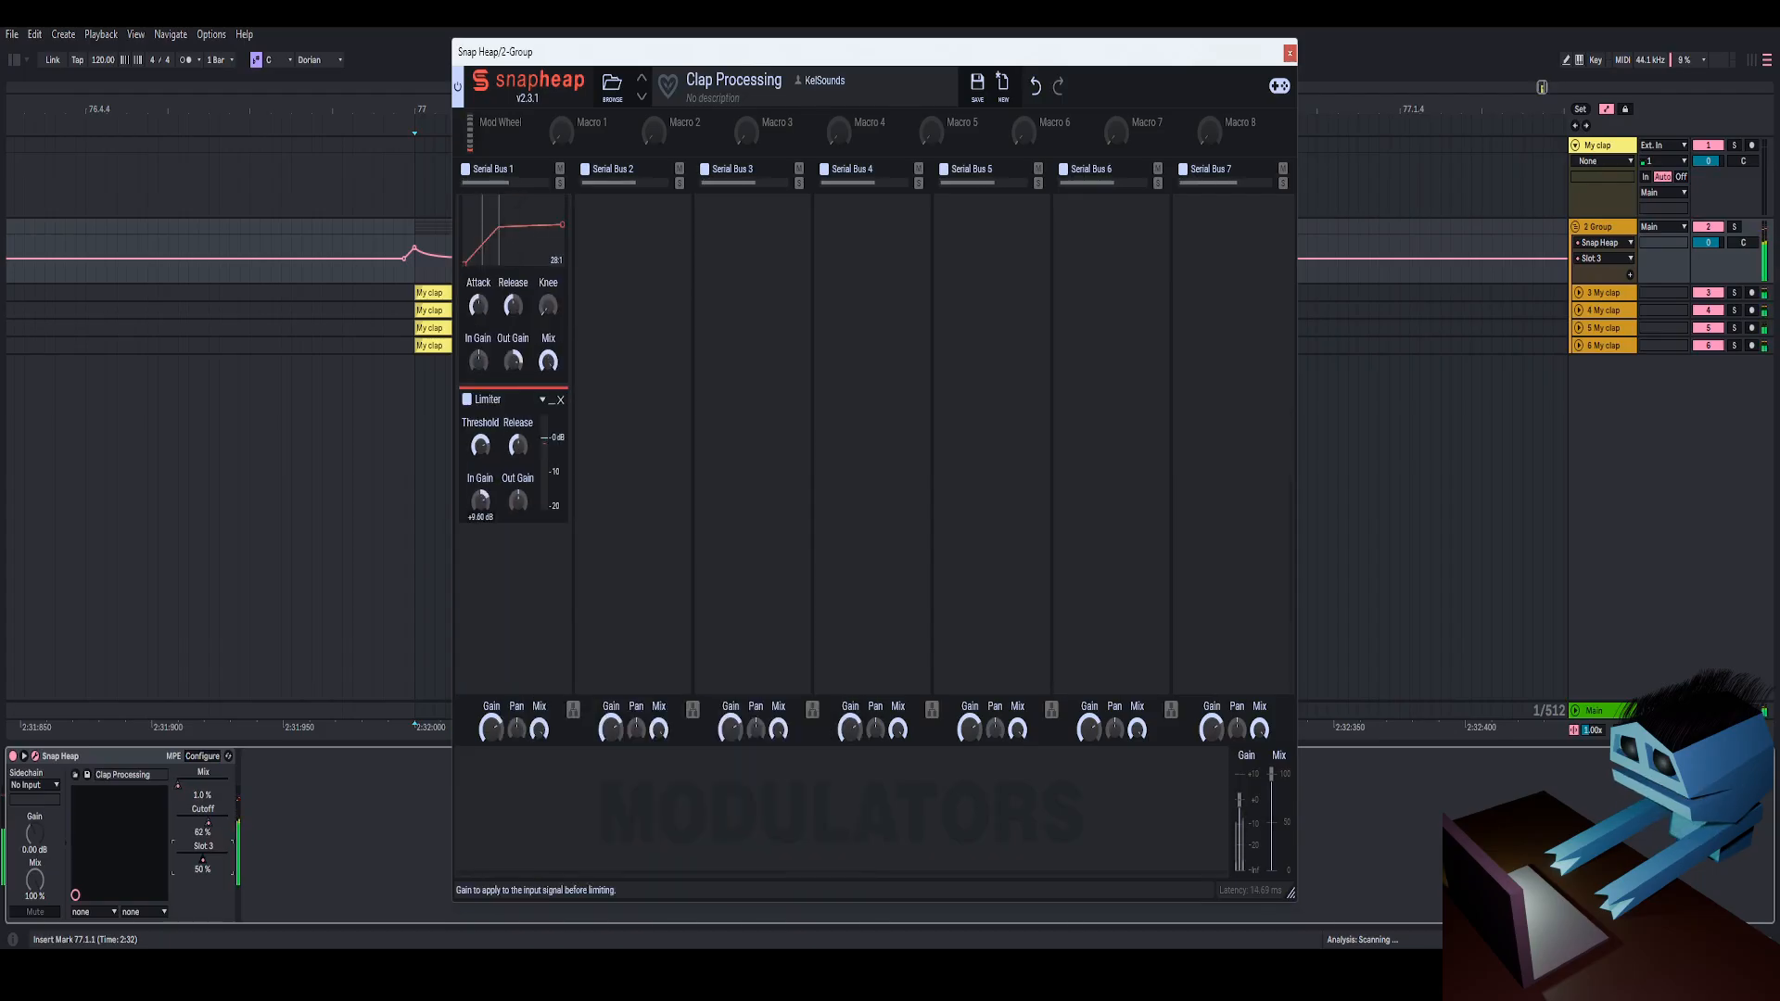
click(1289, 55)
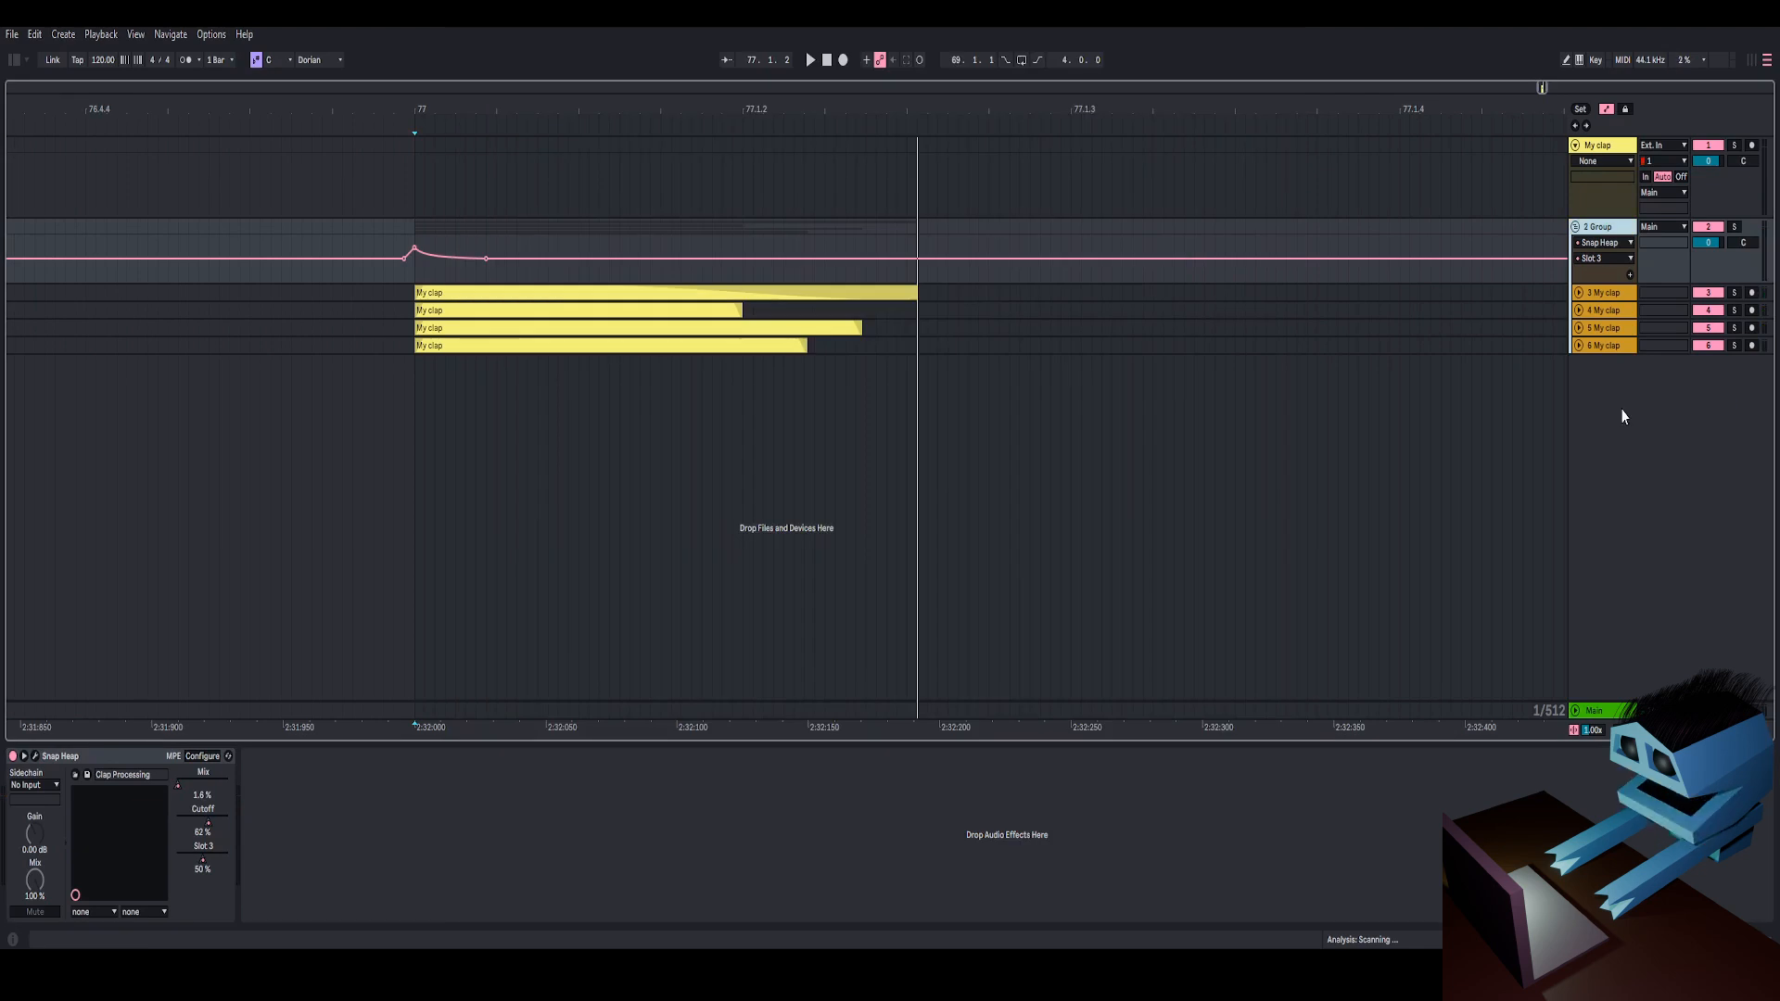
Record the processed clap by resampling onto a new audio track and move the recorded clip to 77.2.
key(ctrl+t)
click(415, 405)
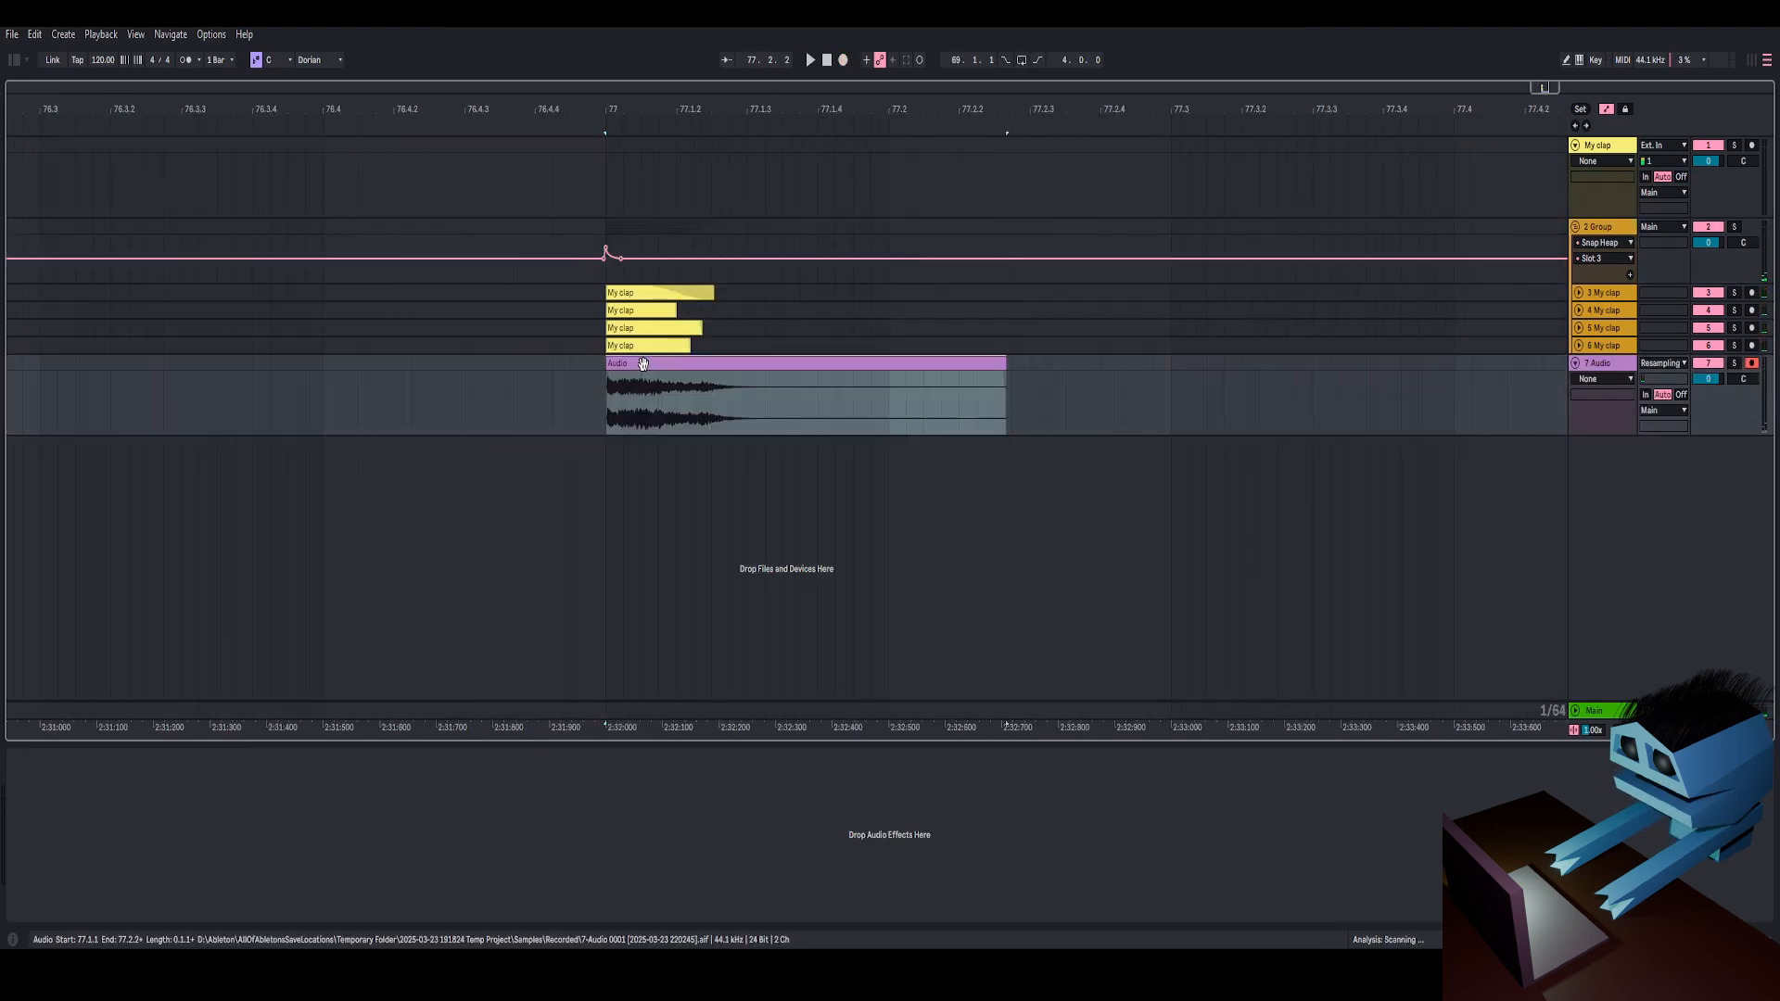
drag(643, 363, 922, 410)
Turn off warping for the recorded clap clip and set its start marker at the first transient.
double_click(922, 409)
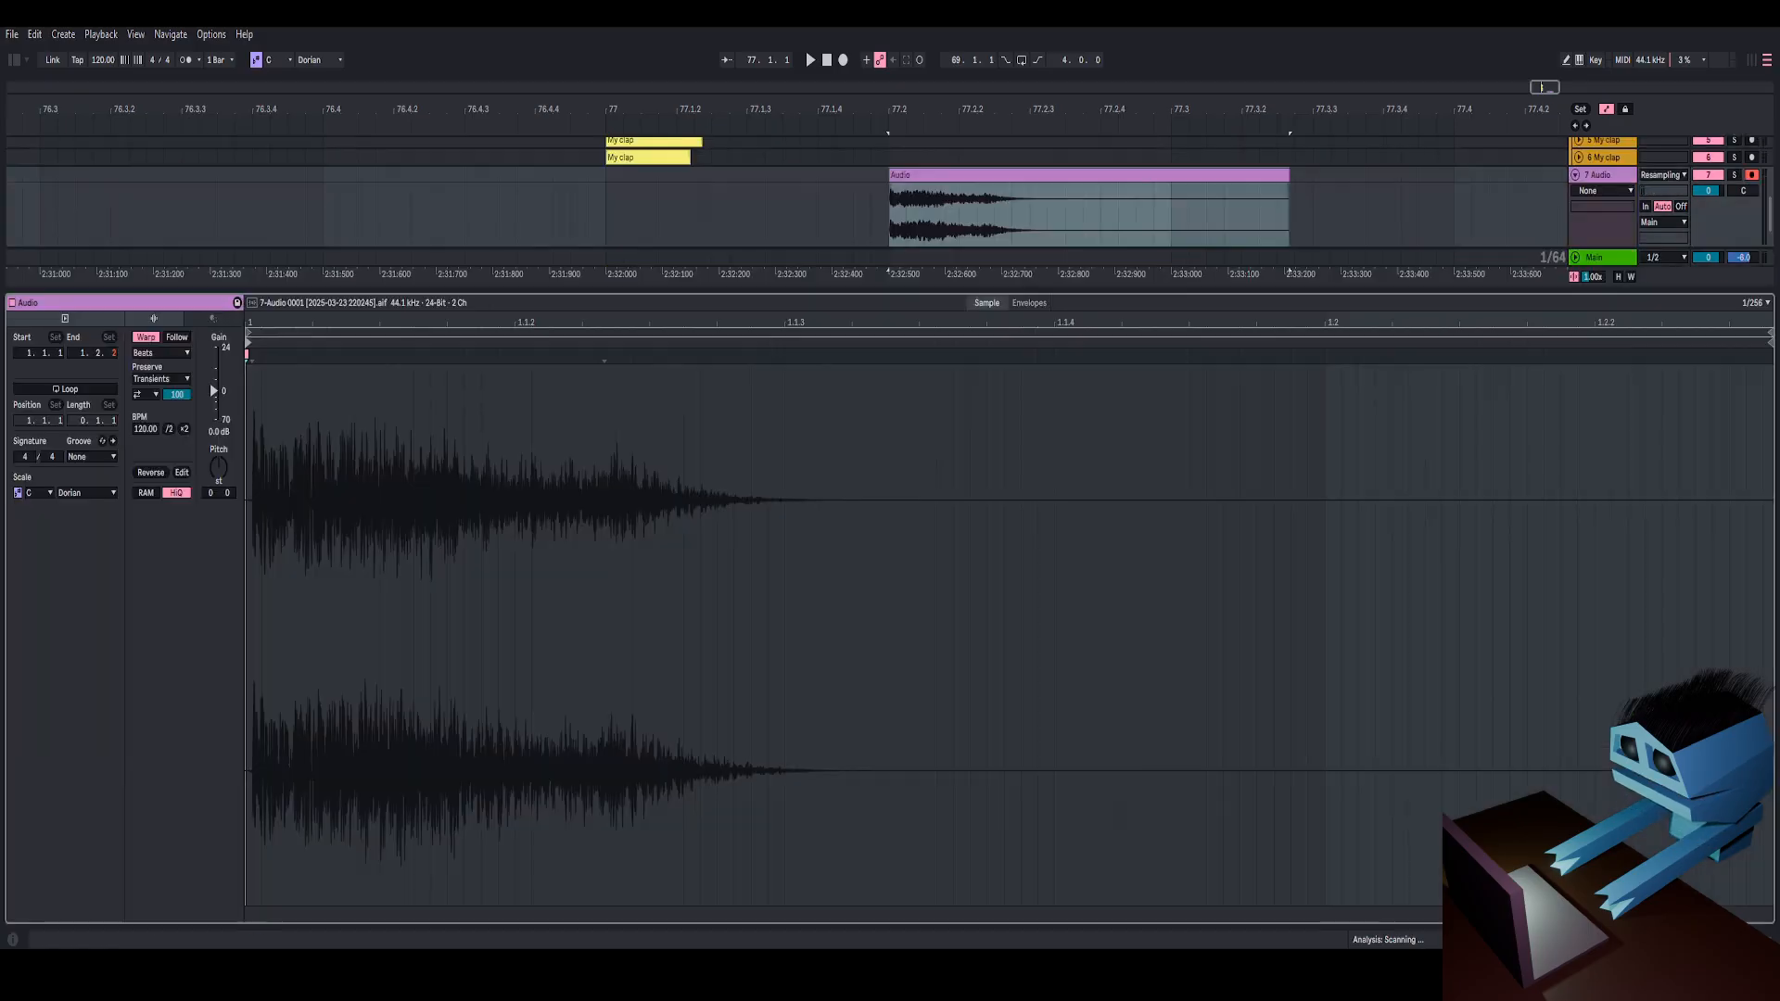
click(146, 337)
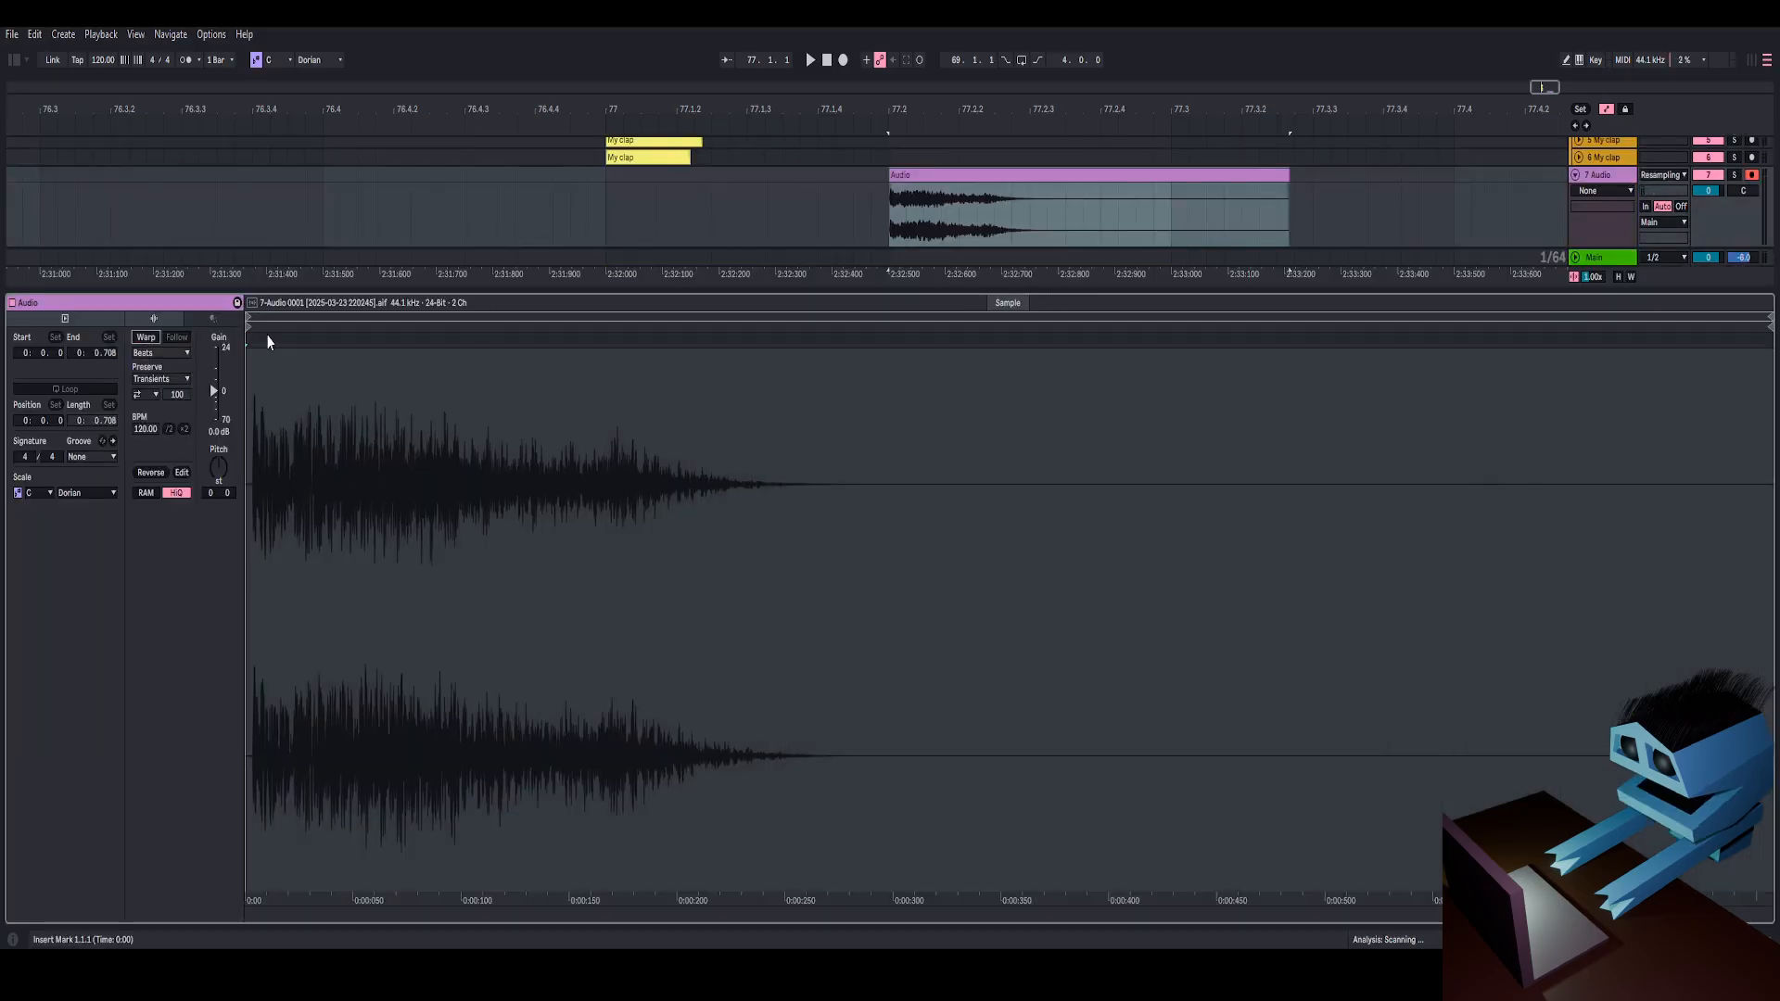
drag(270, 339, 278, 463)
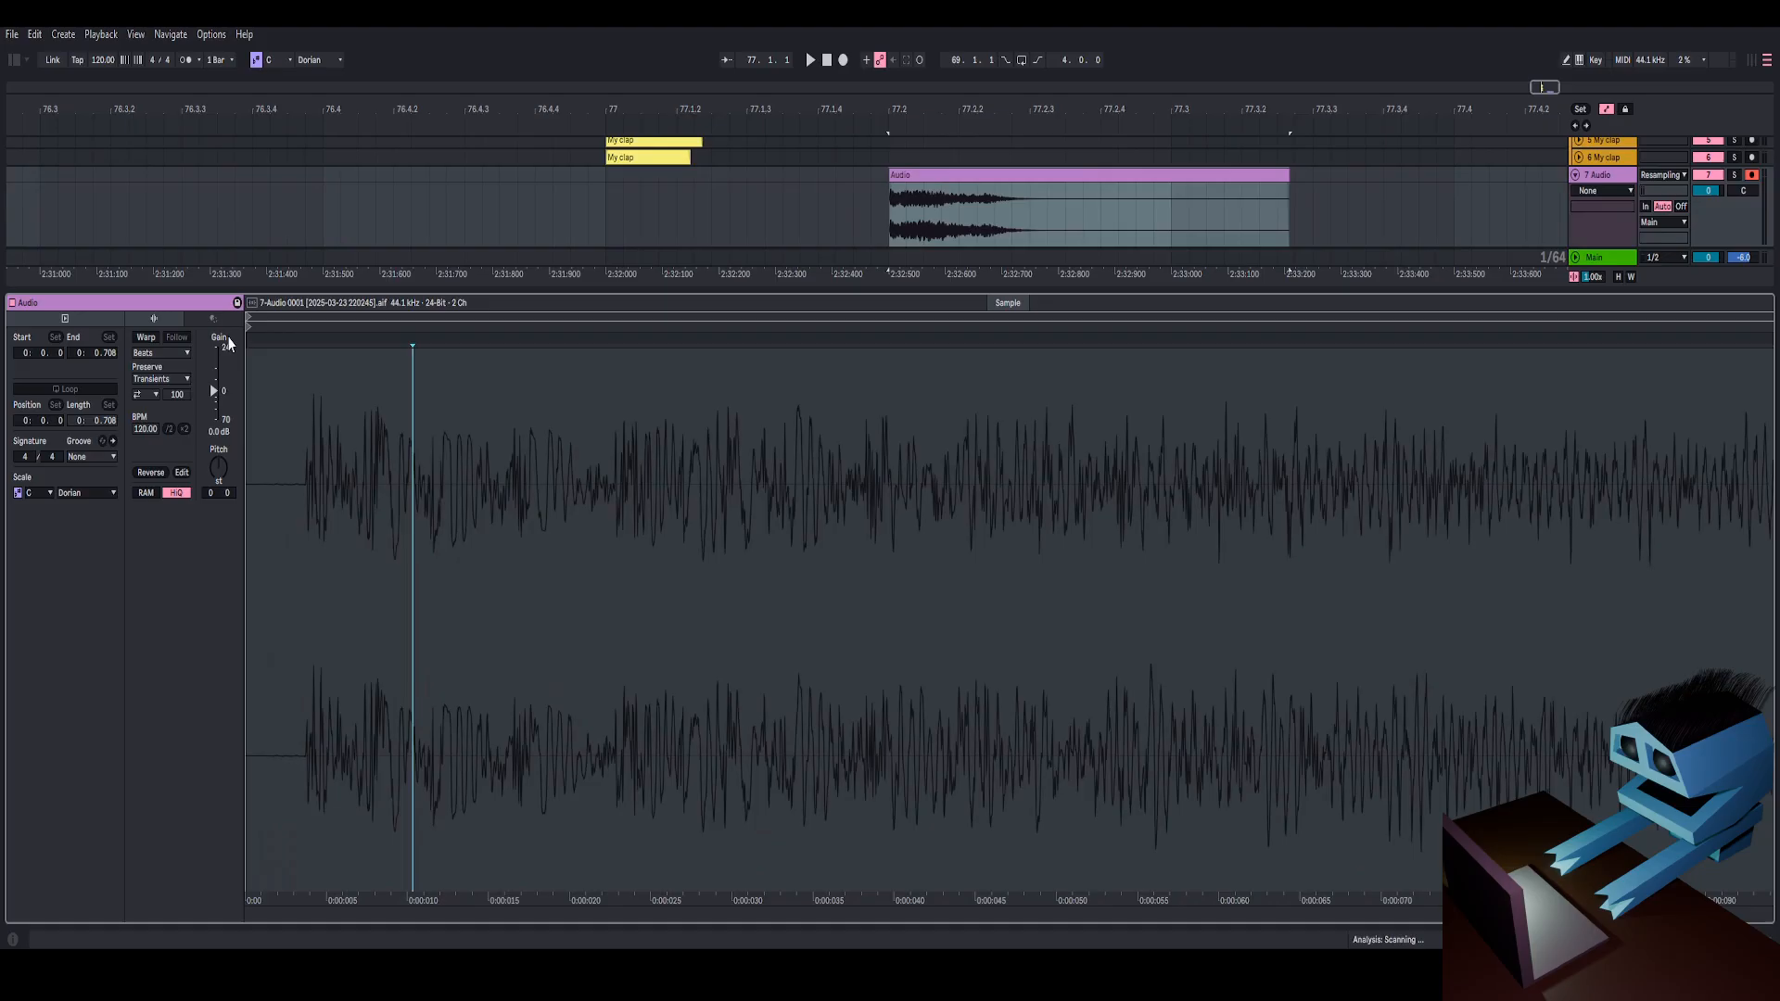
drag(248, 324, 306, 337)
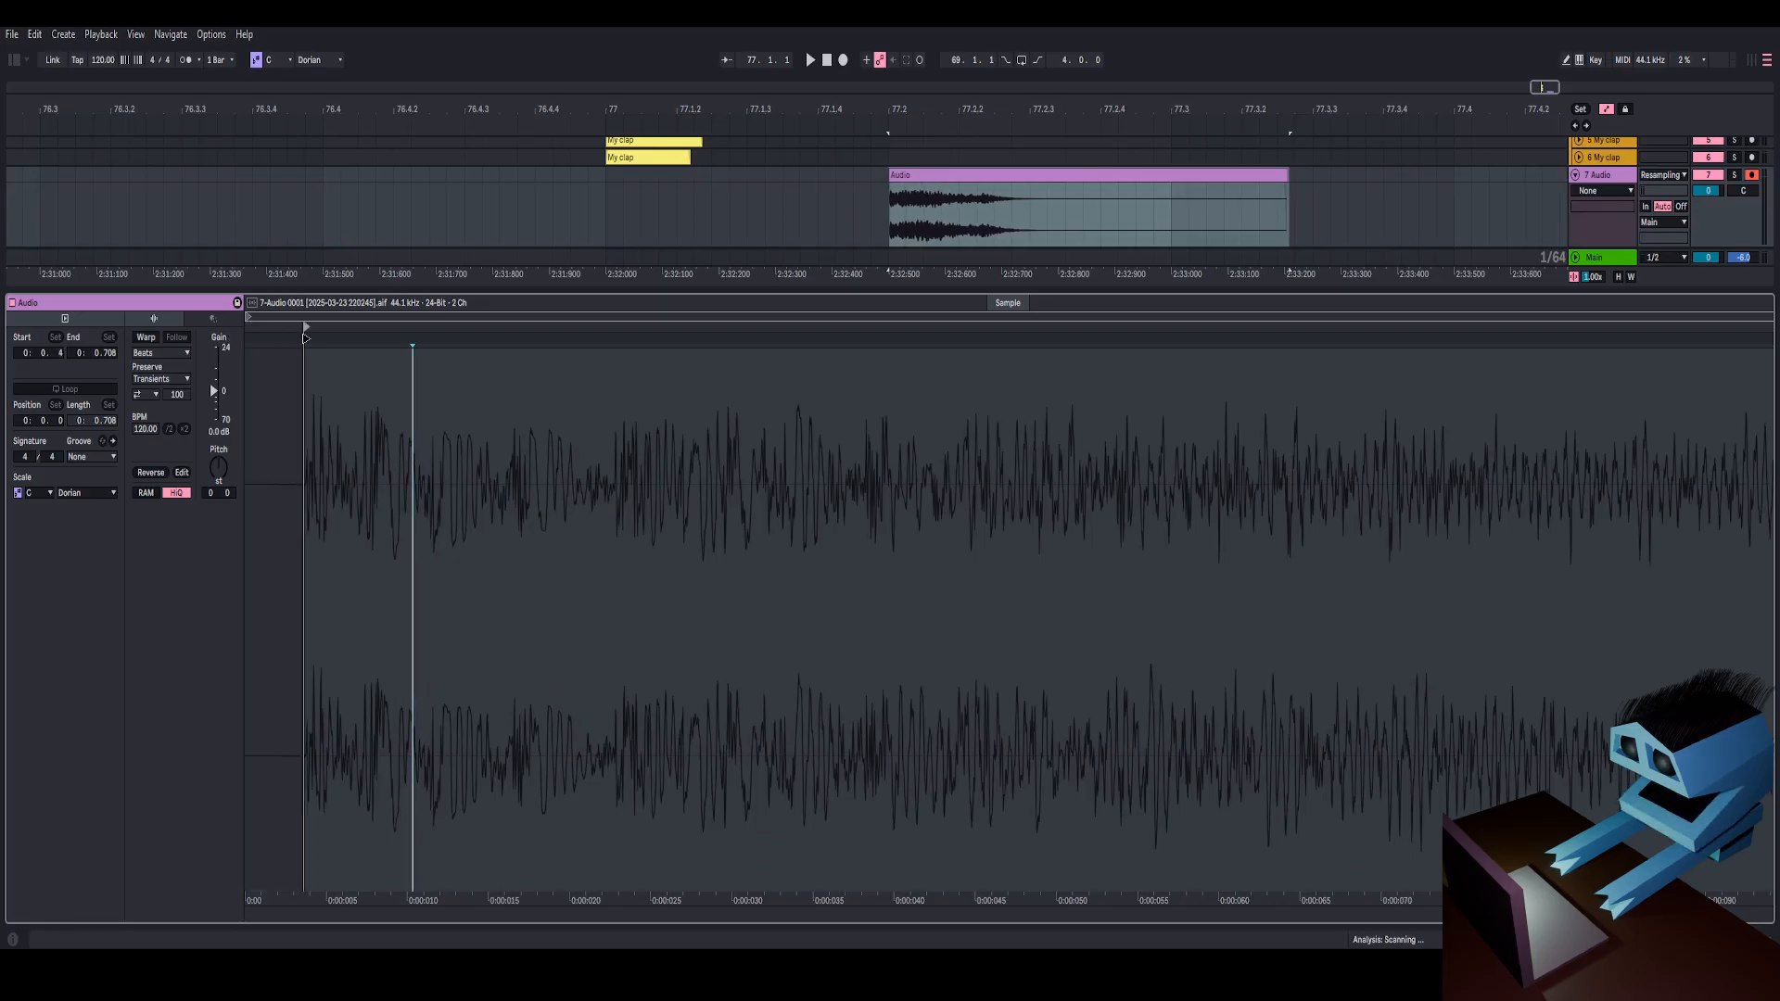
Shorten the recorded clap to end about 77.2.3 with a curved fade-out, and play it back repeatedly.
click(946, 179)
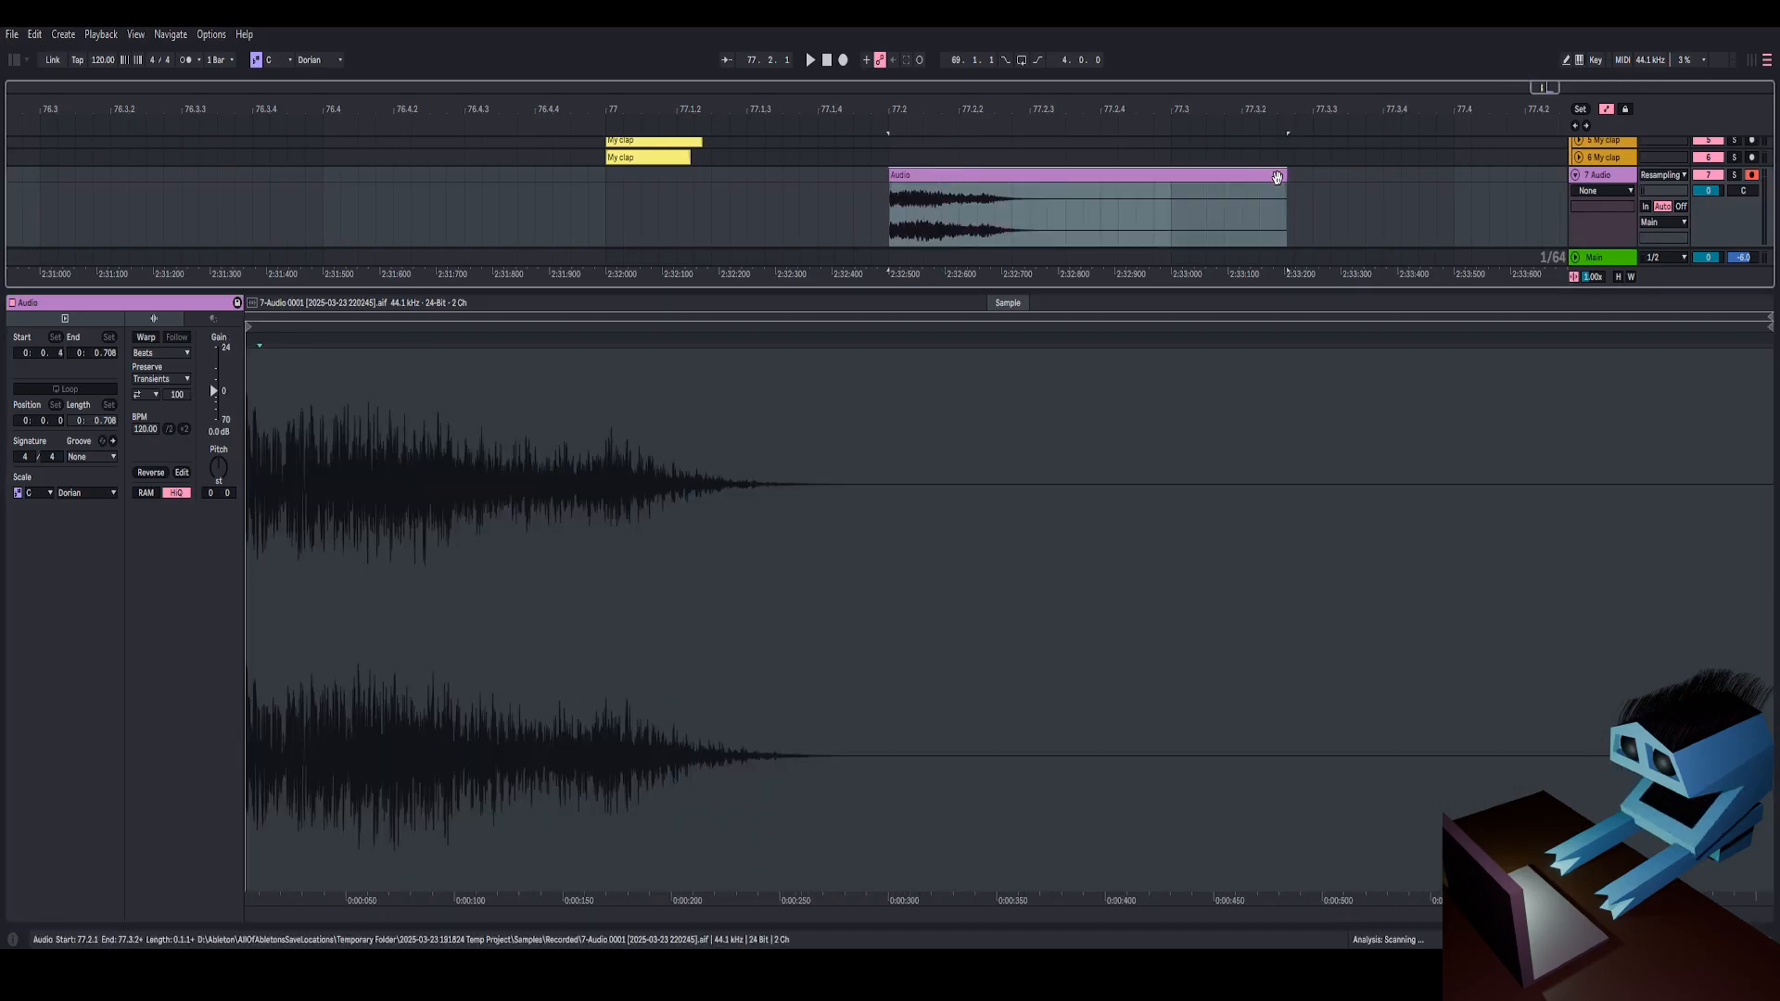
key(space)
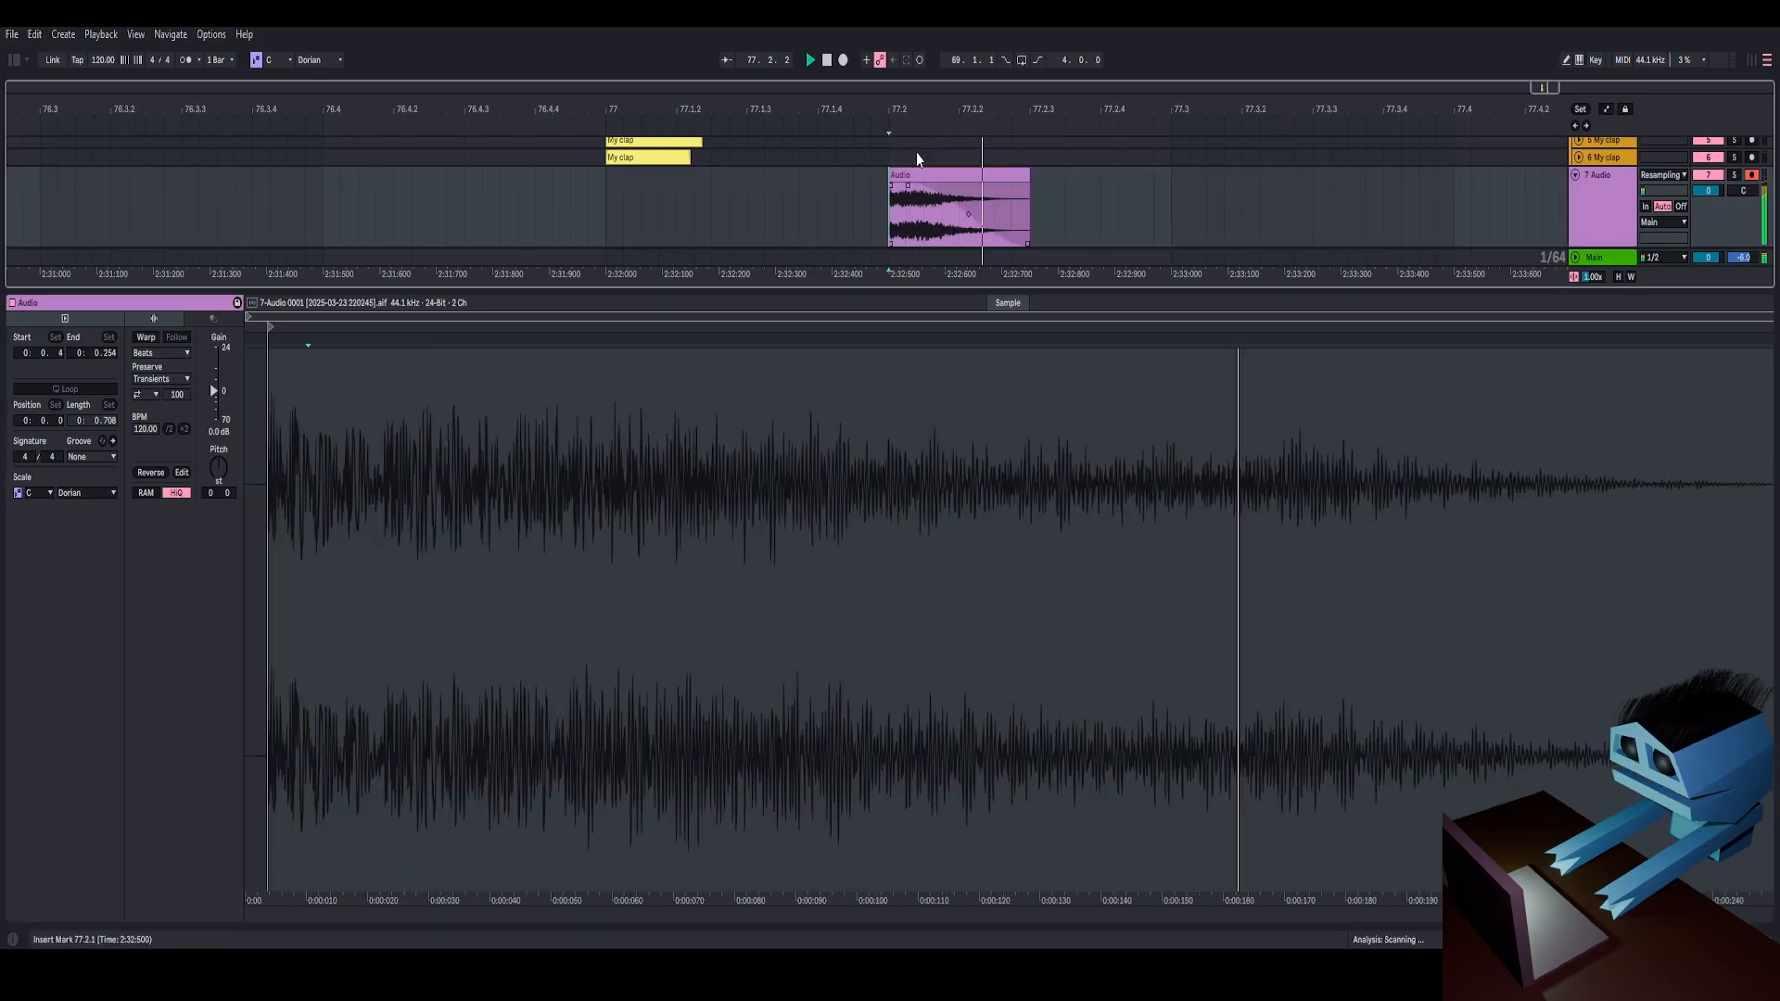
key(space)
key(space)
key(space)
key(space)
drag(921, 111, 932, 189)
key(space)
key(space)
key(space)
key(space)
key(space)
key(space)
key(space)
key(space)
key(space)
Consolidate the trimmed clap clip and lower its gain to about -3.6 dB.
click(906, 175)
key(ctrl+j)
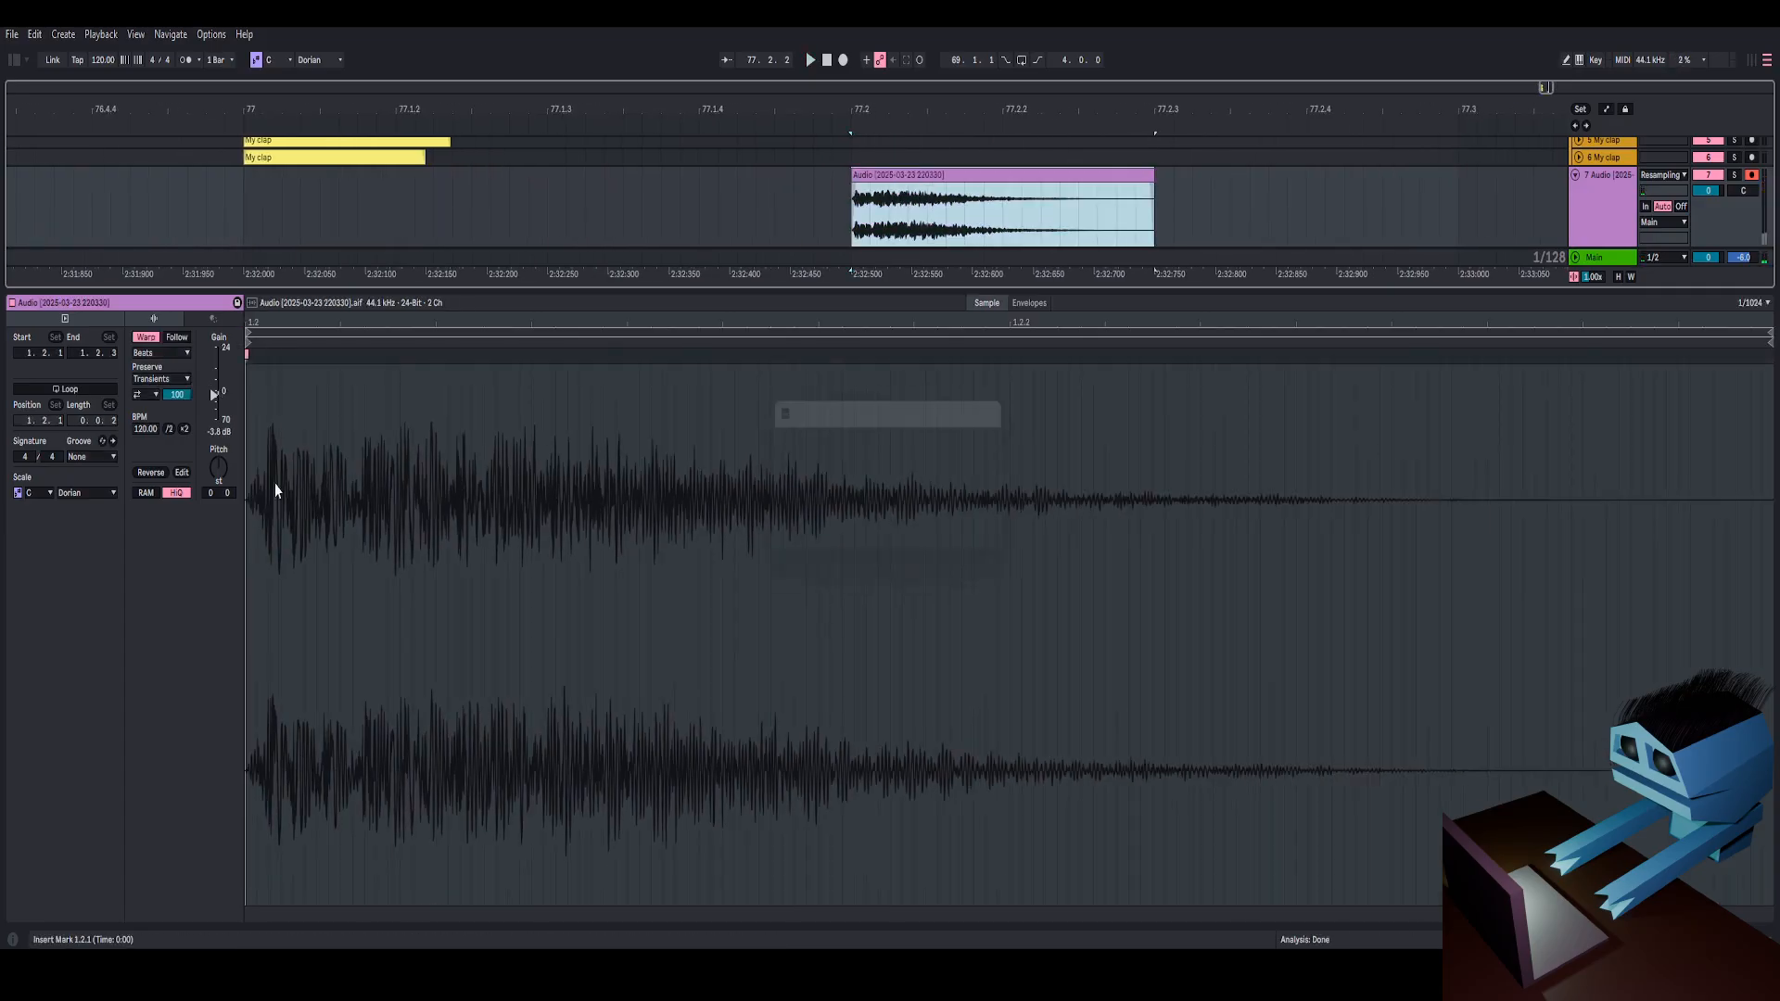
click(806, 53)
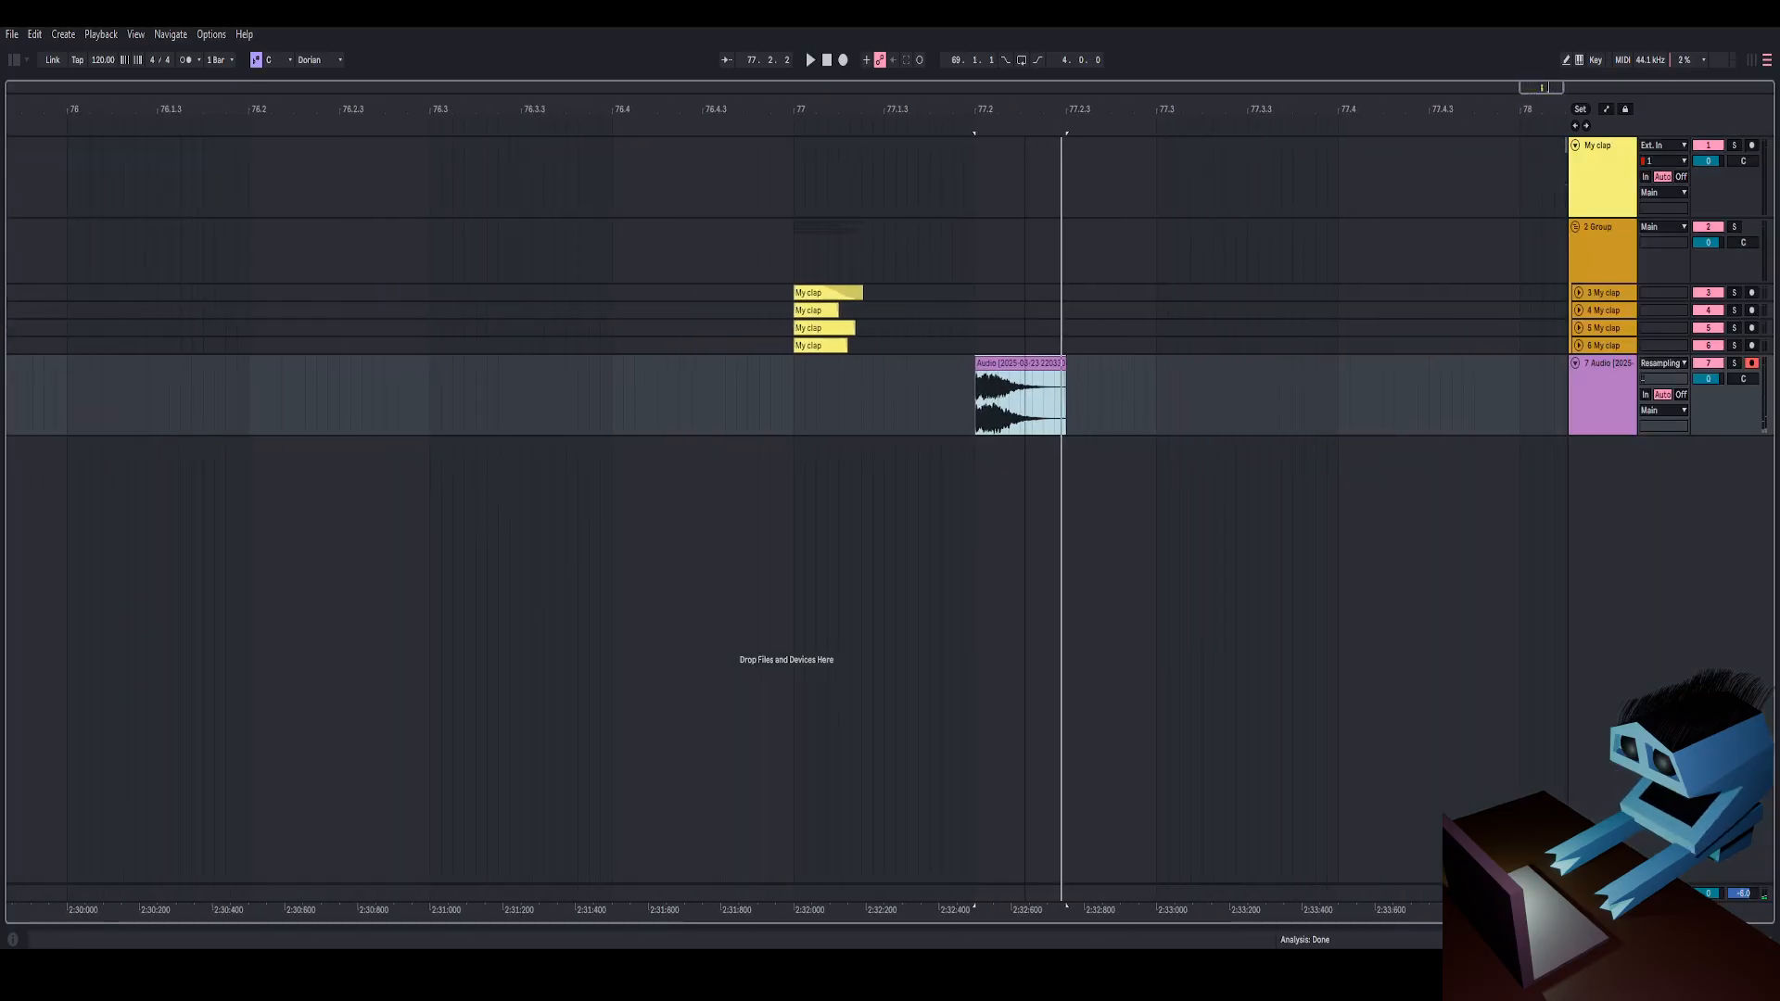
Play the consolidated clap back in the arrangement.
drag(1024, 110, 1025, 104)
key(space)
key(space)
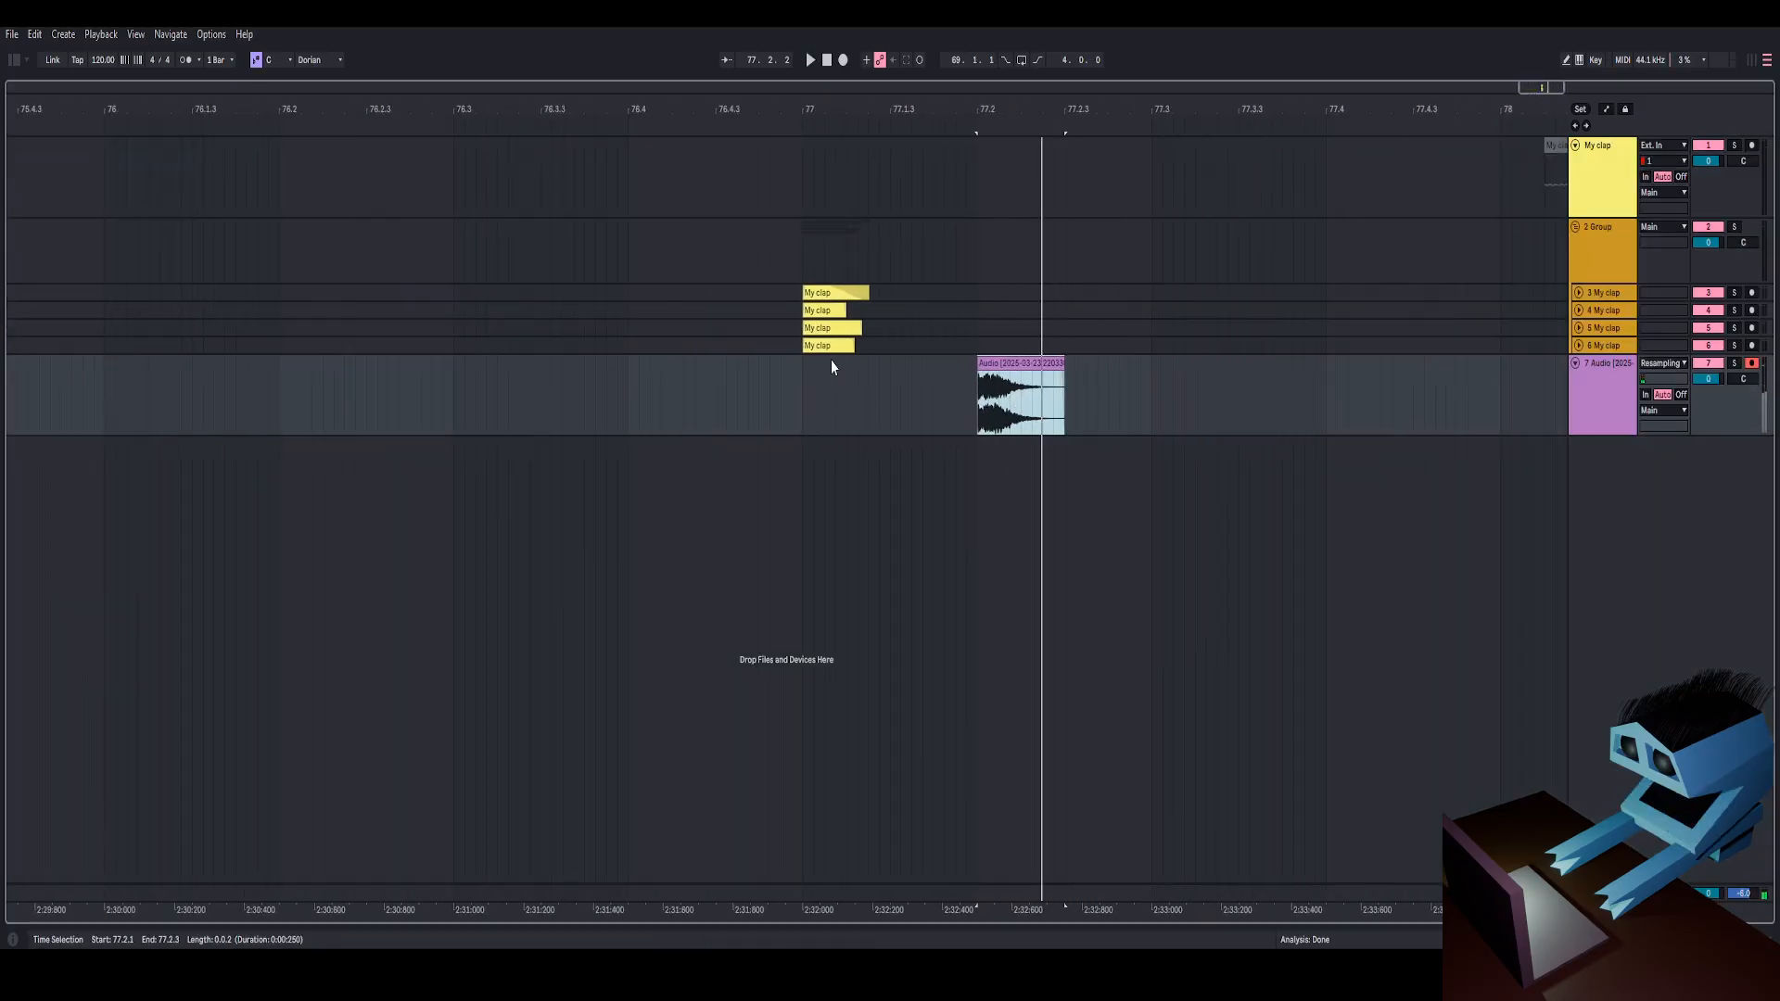
drag(821, 104, 820, 103)
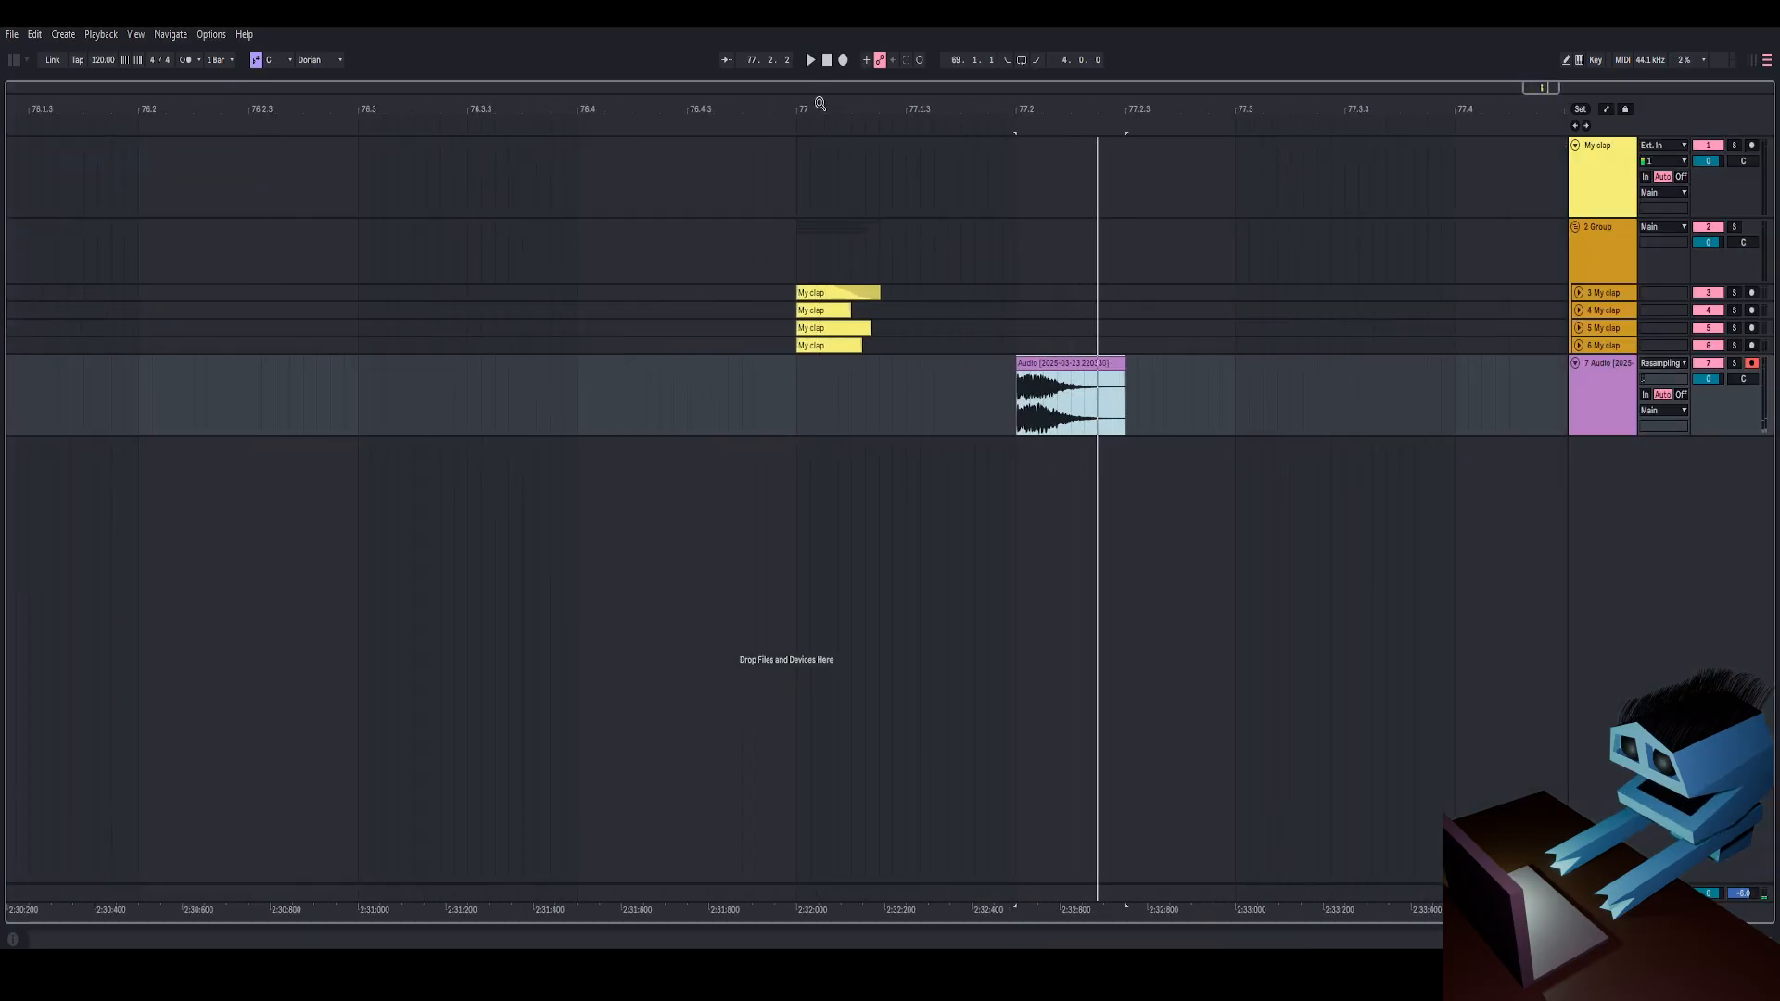